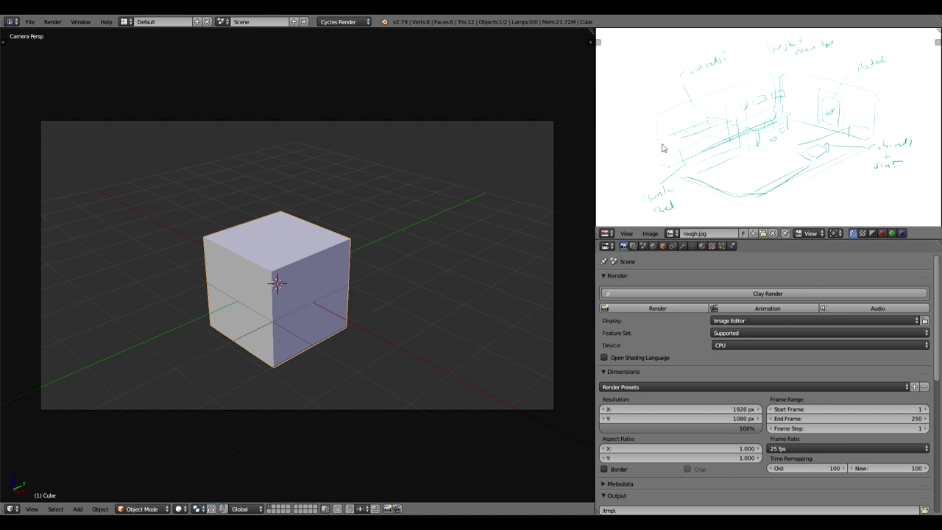
Examine the rough room sketch in the reference image, including the cabinets, desk with monitors, hatch and bunk bed.
scroll(795, 135, up, 5)
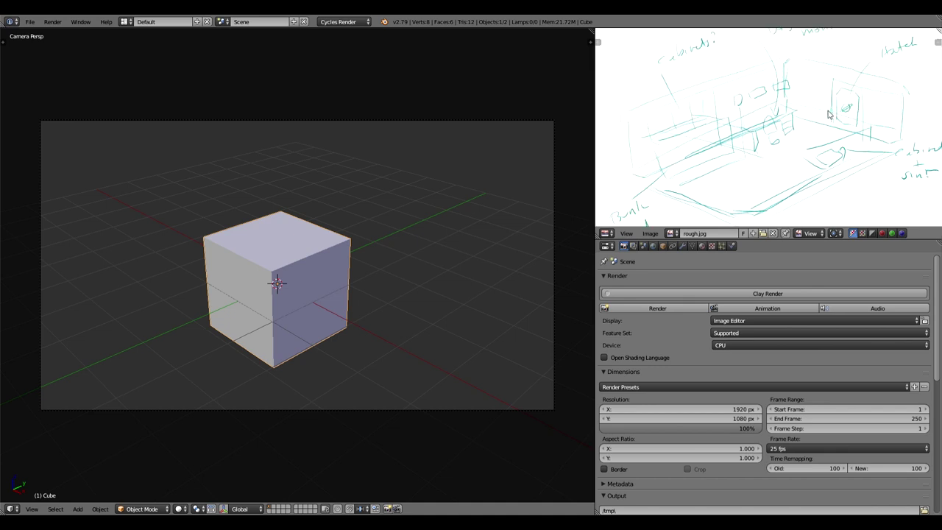
scroll(795, 135, up, 1)
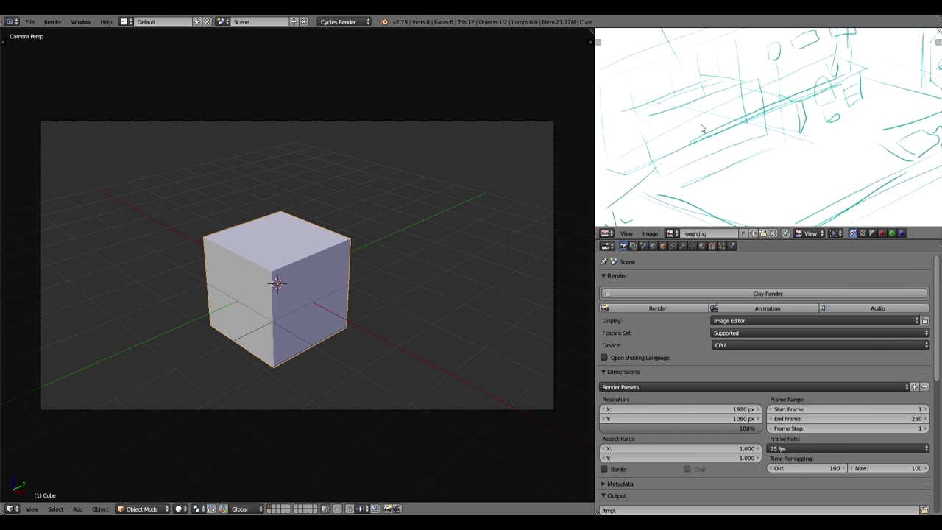
middle_drag(846, 131, 738, 161)
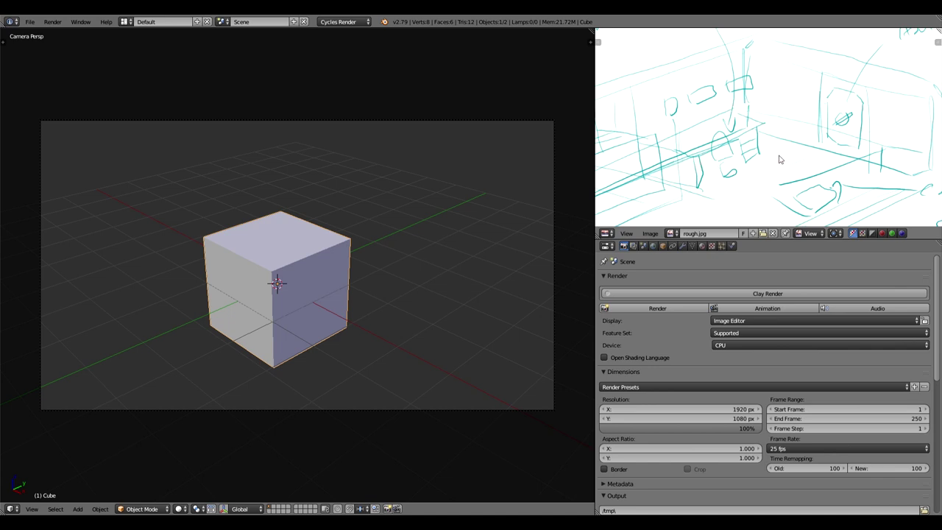
scroll(780, 159, down, 2)
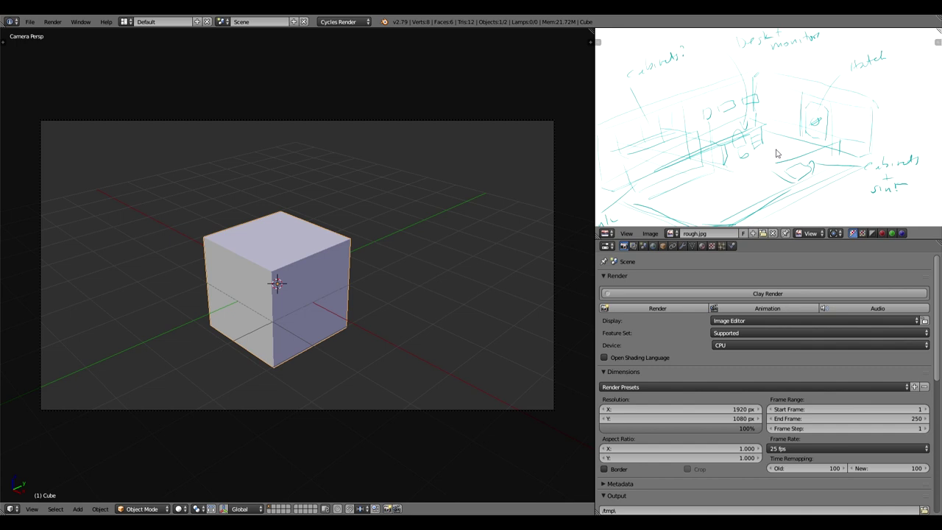
middle_drag(748, 153, 769, 139)
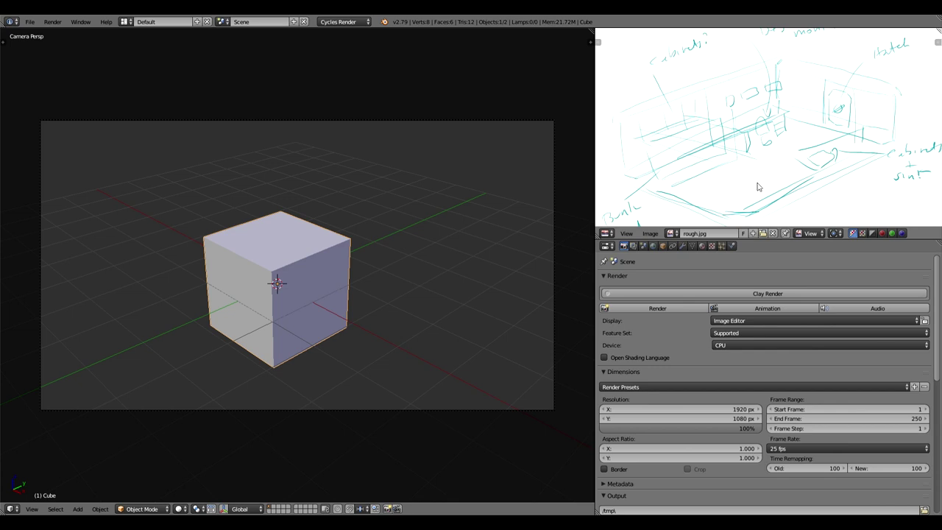
Enlarge the properties area and set the scene units to the Feet preset with Imperial length.
drag(761, 244, 743, 191)
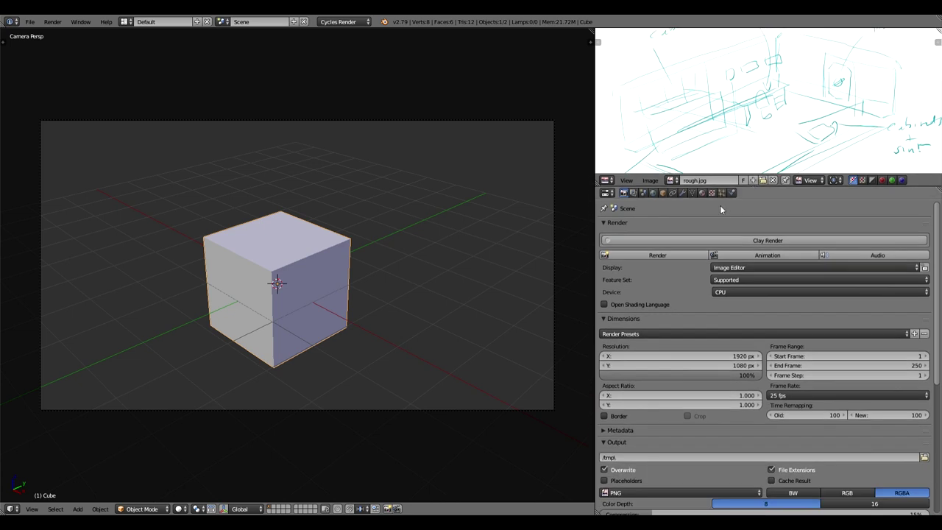
click(642, 192)
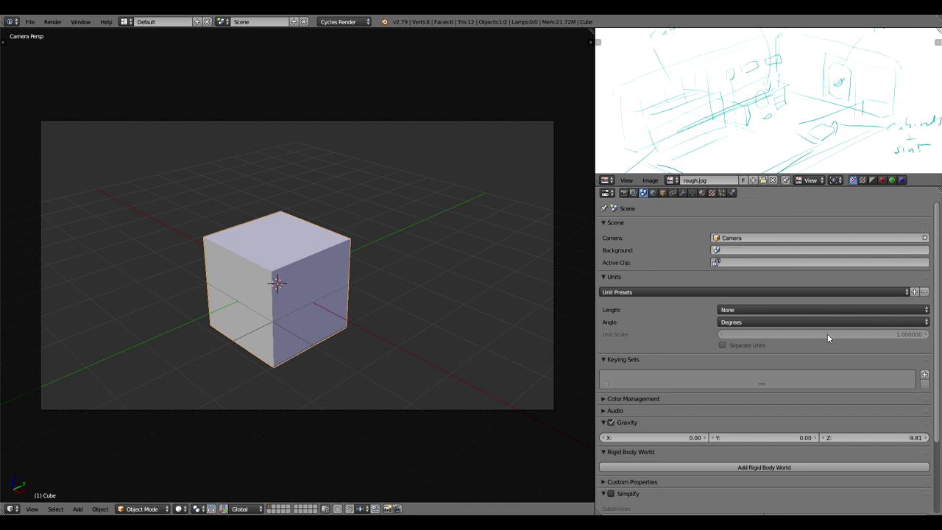
click(672, 291)
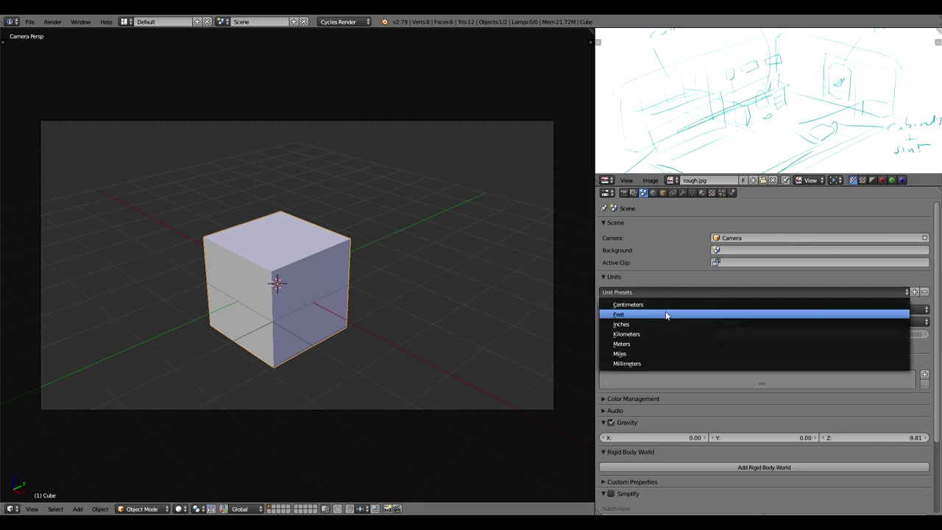
click(666, 315)
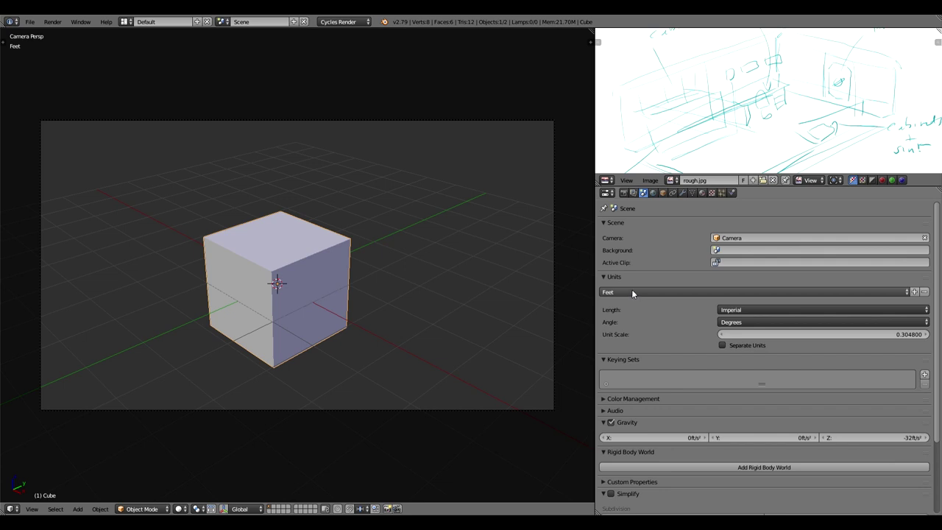
click(751, 314)
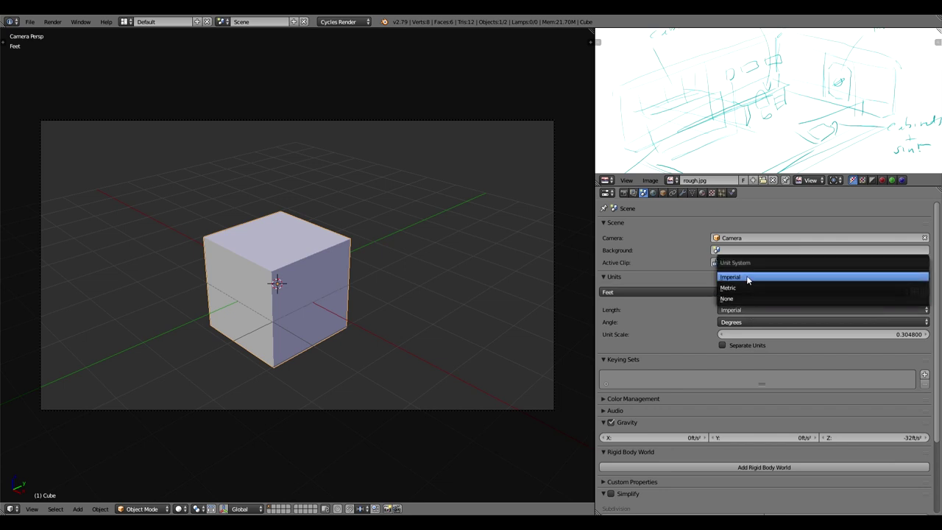
click(747, 280)
Widen the 3D viewport and delete the default cube.
key(g)
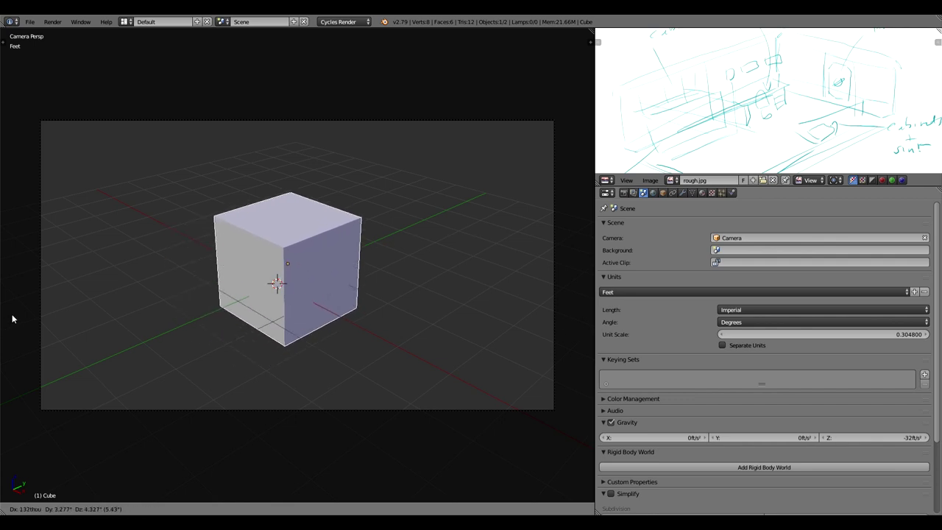
right_click(11, 319)
drag(594, 320, 671, 322)
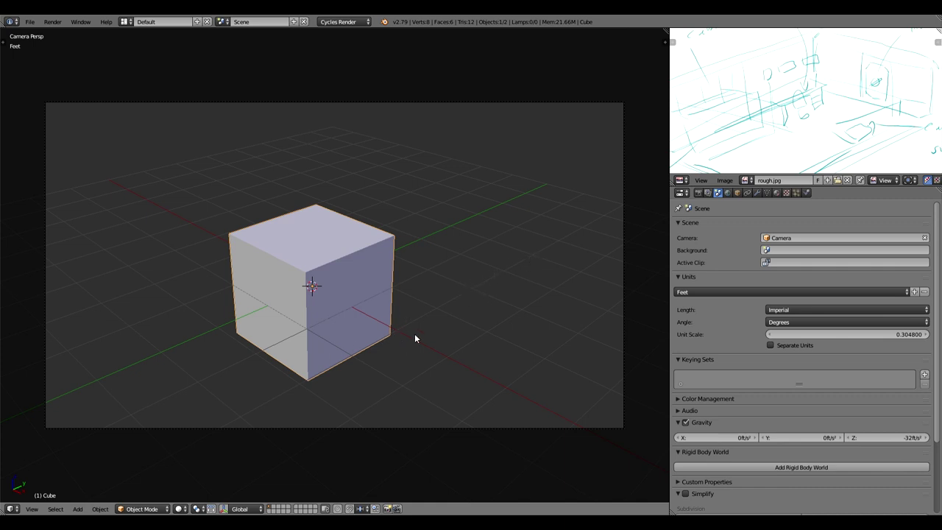
key(x)
click(342, 301)
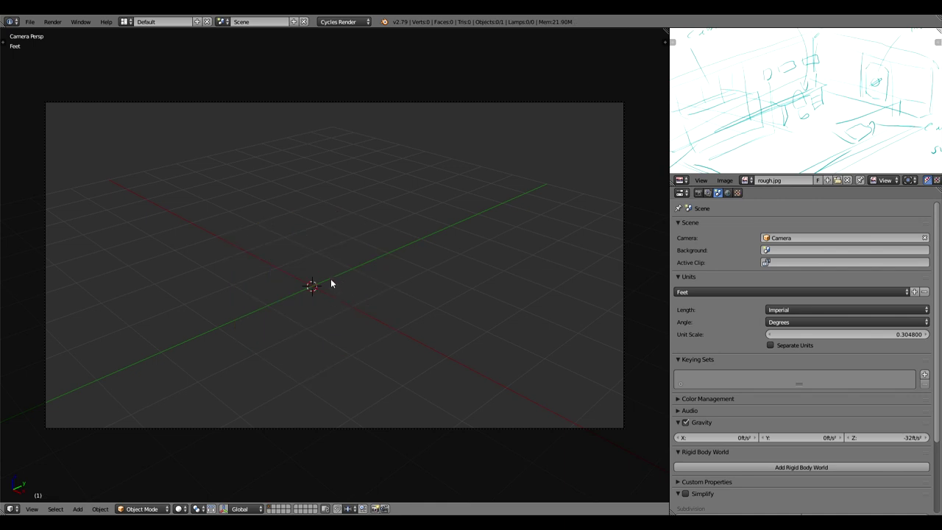
Add a plane with a 1 ft radius at the origin in front view and align it to the view.
key(KP_1)
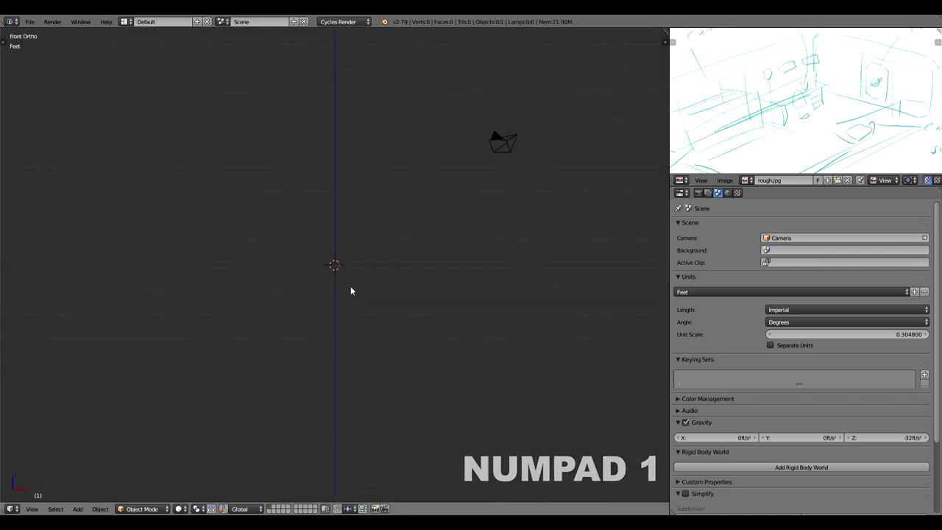
key(t)
key(shift+a)
mouse_move(362, 298)
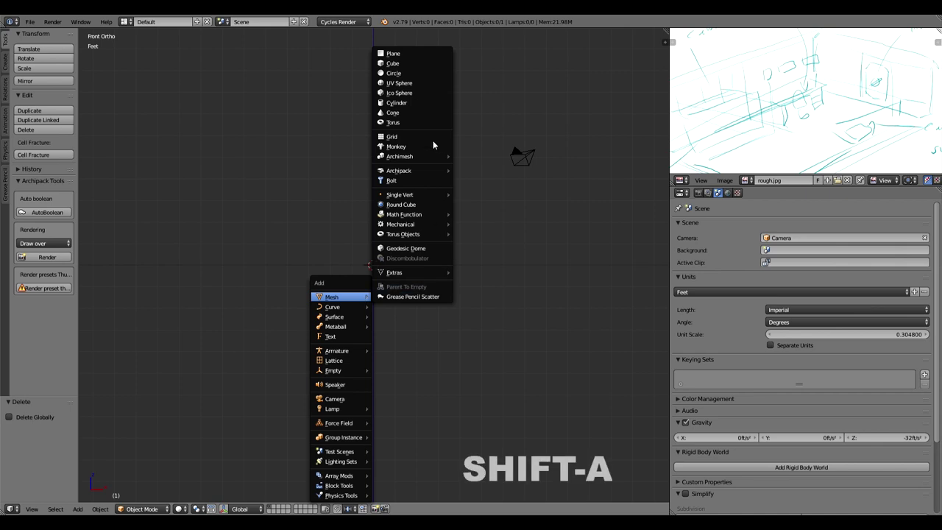
click(404, 60)
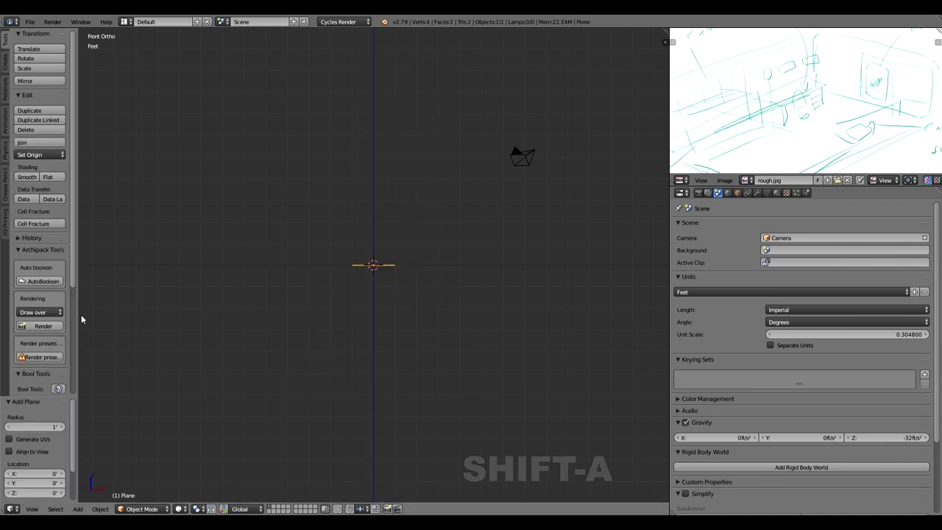
drag(80, 312, 213, 346)
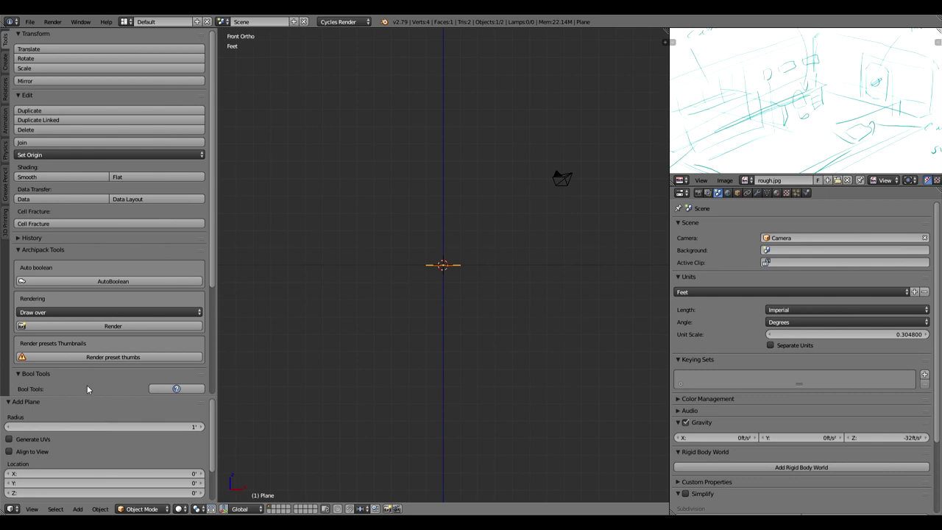
drag(88, 402, 87, 304)
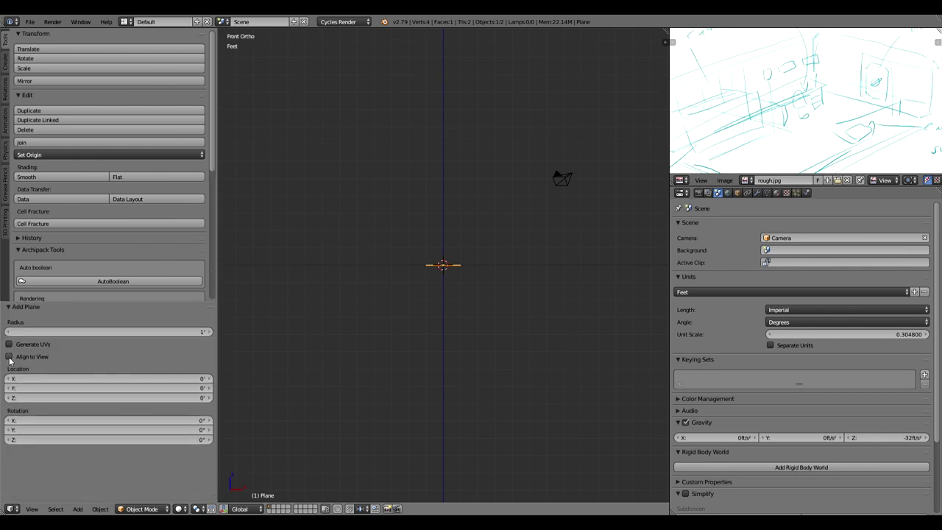
click(10, 356)
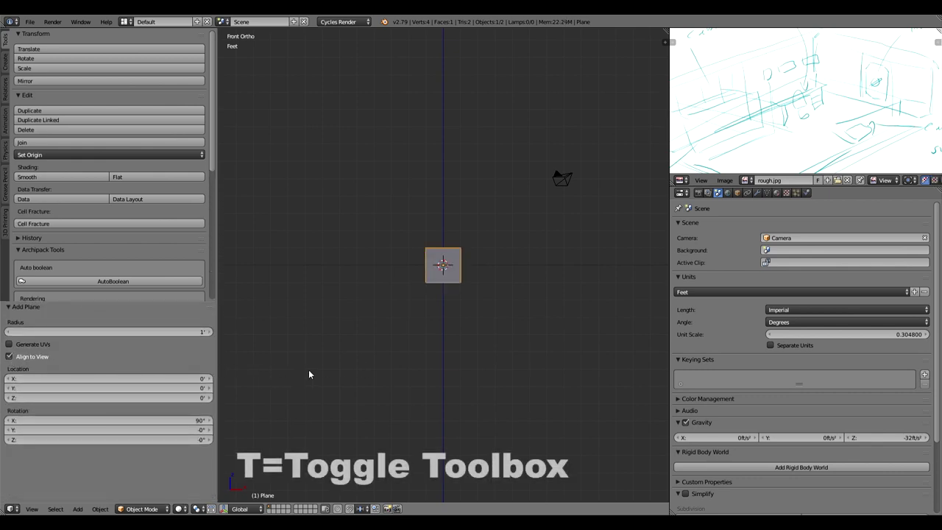
Hide the tool shelf and show the chars.jpg character sketch as the reference image.
key(t)
scroll(381, 341, up, 3)
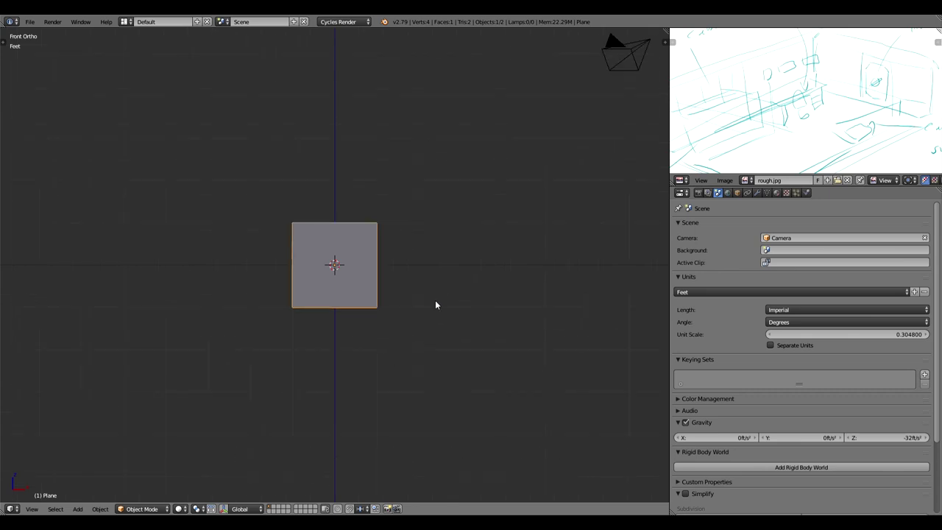
click(748, 180)
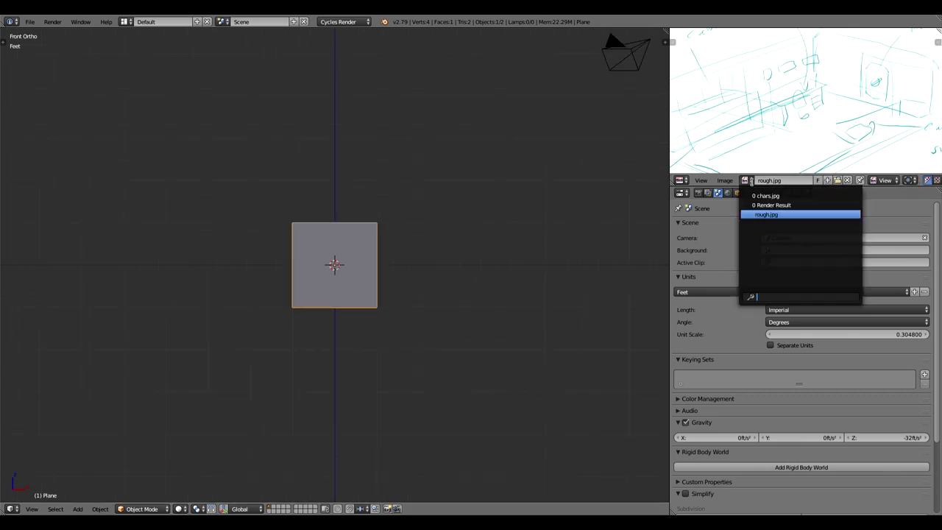
click(766, 196)
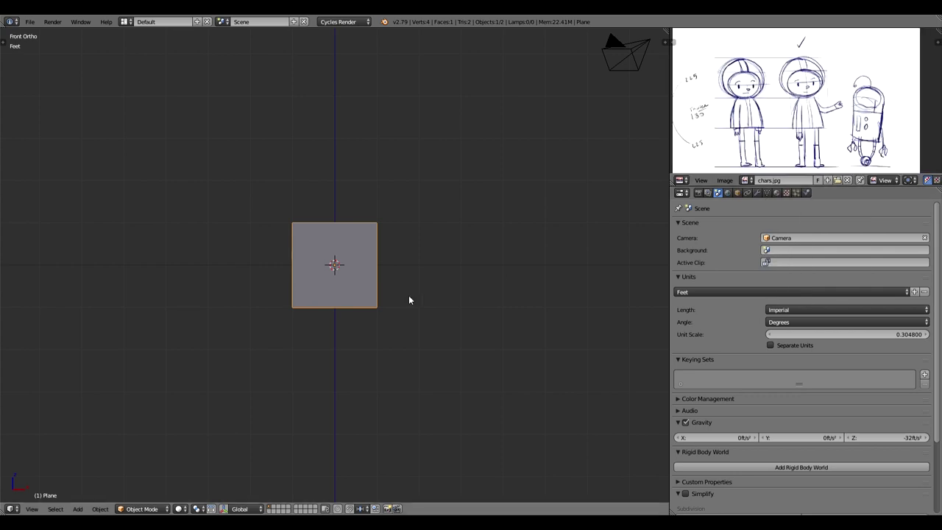
Raise the whole plane mesh 1 ft along Z in Edit Mode so its lower edge sits on the origin.
key(Tab)
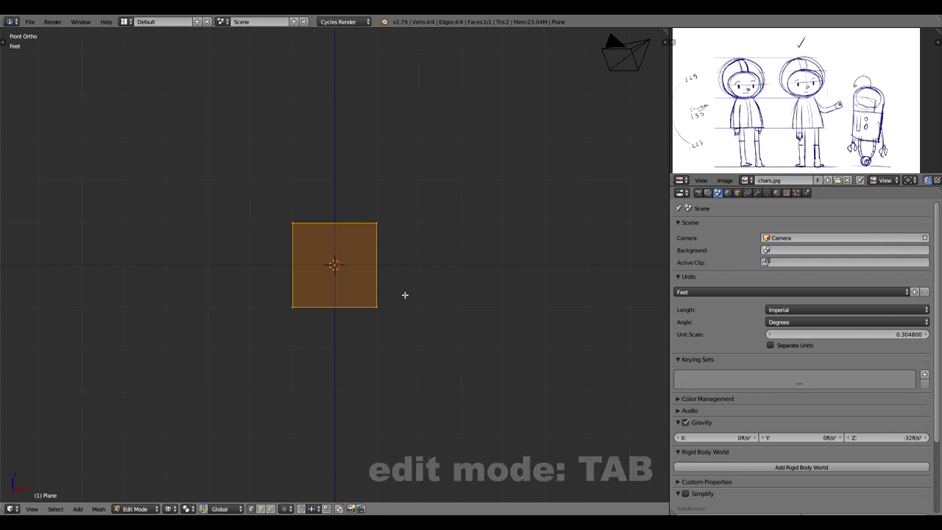
key(g)
key(z)
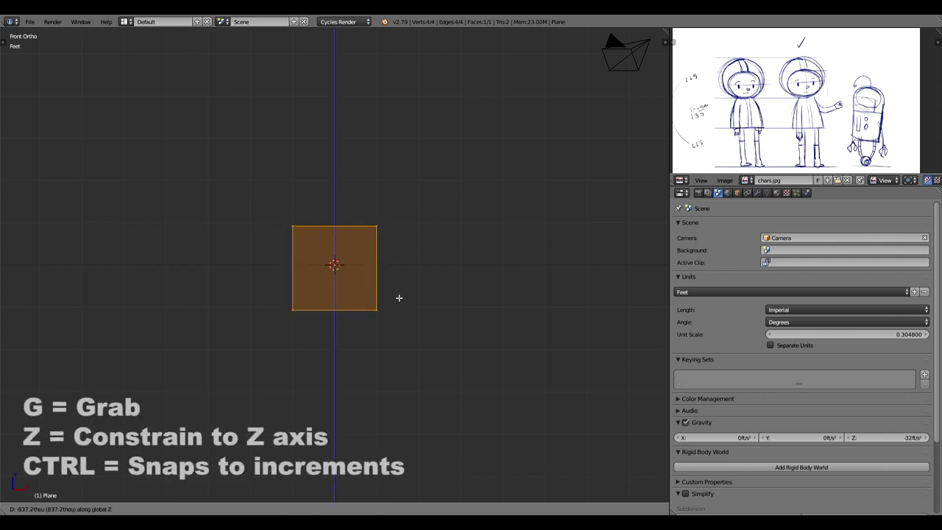
click(399, 249)
Select the plane's two upper vertices and raise them along Z to make the plane about 4.6 ft tall.
shift+middle_drag(421, 236, 464, 330)
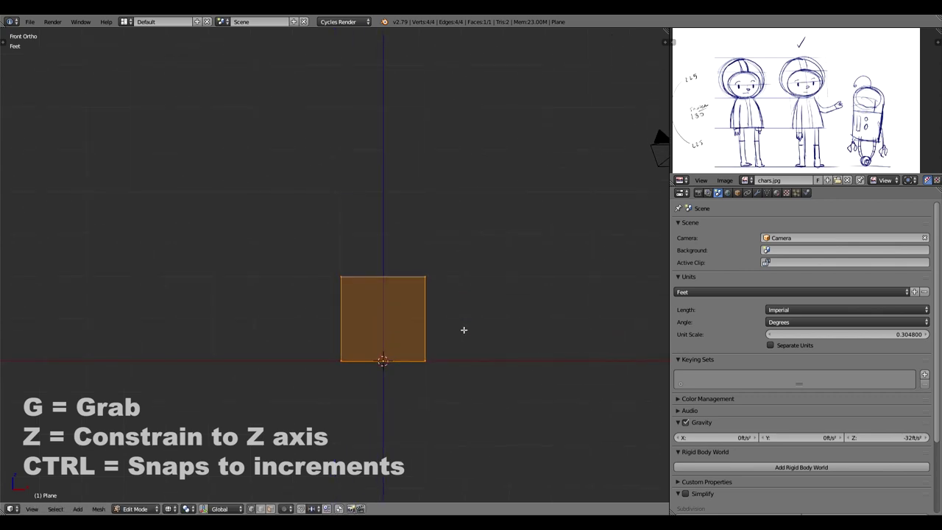
right_click(430, 282)
shift+right_click(357, 290)
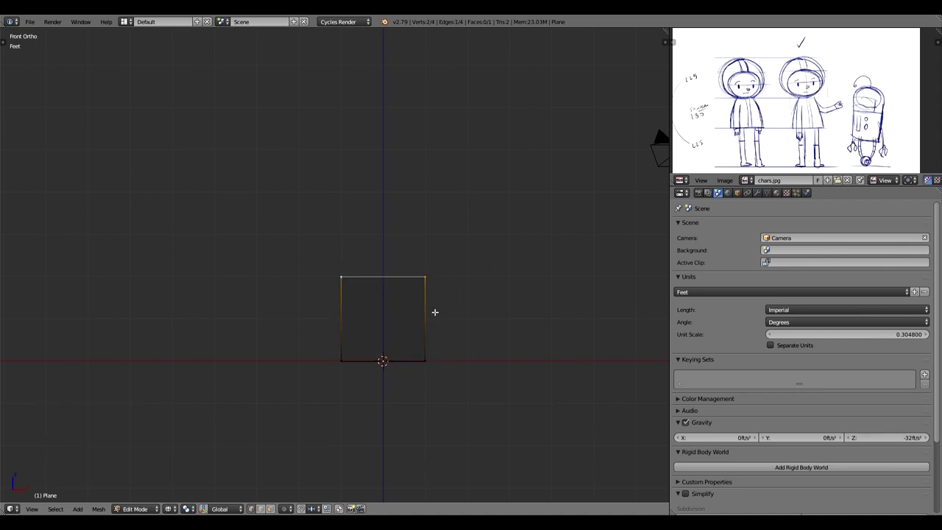
key(g)
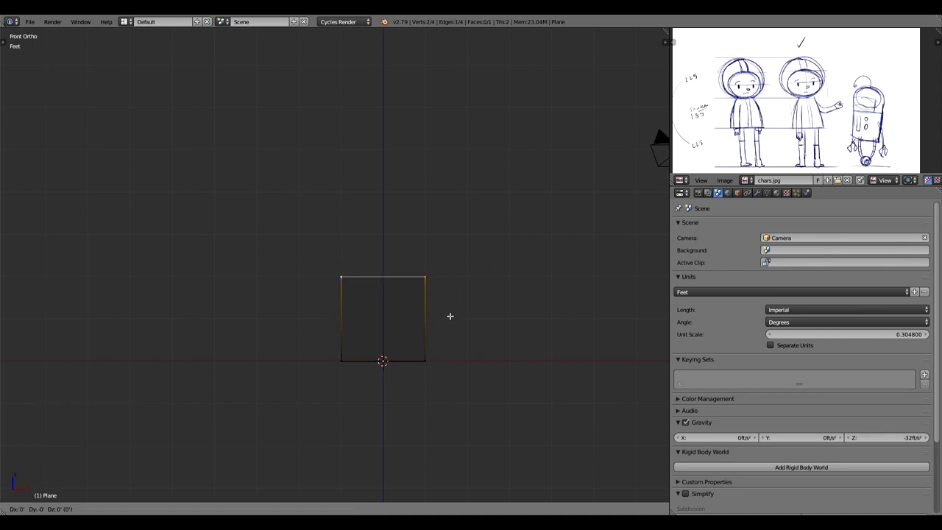
key(z)
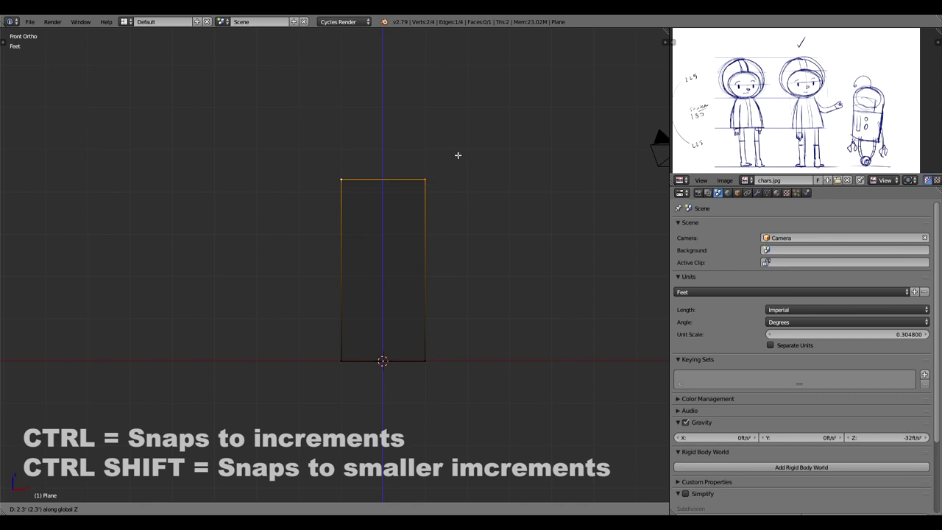
click(454, 33)
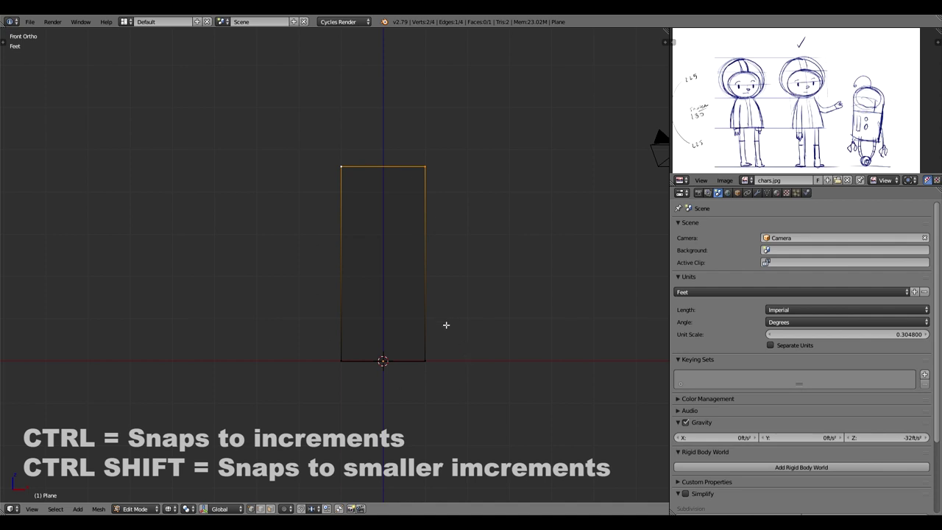
Show the widened properties sidebar and turn on edge length display for the mesh.
click(666, 45)
drag(582, 238, 501, 238)
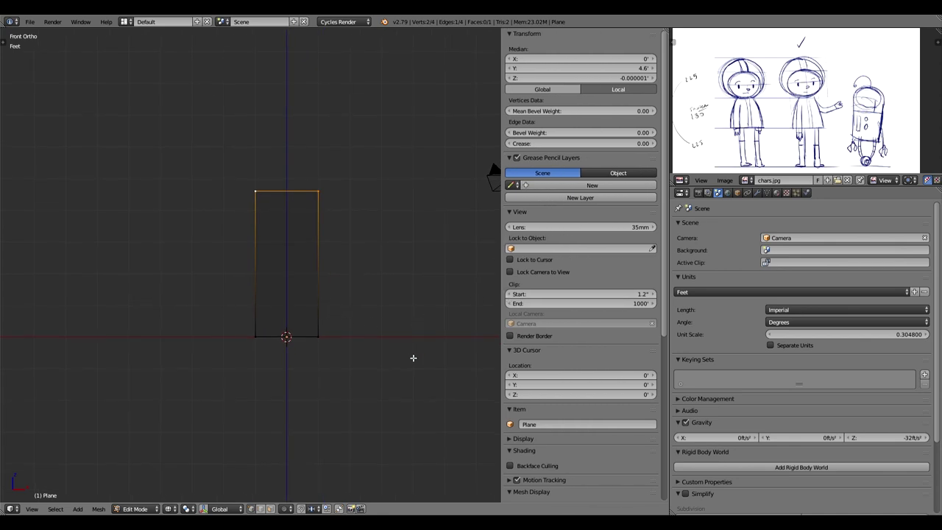
scroll(567, 345, down, 7)
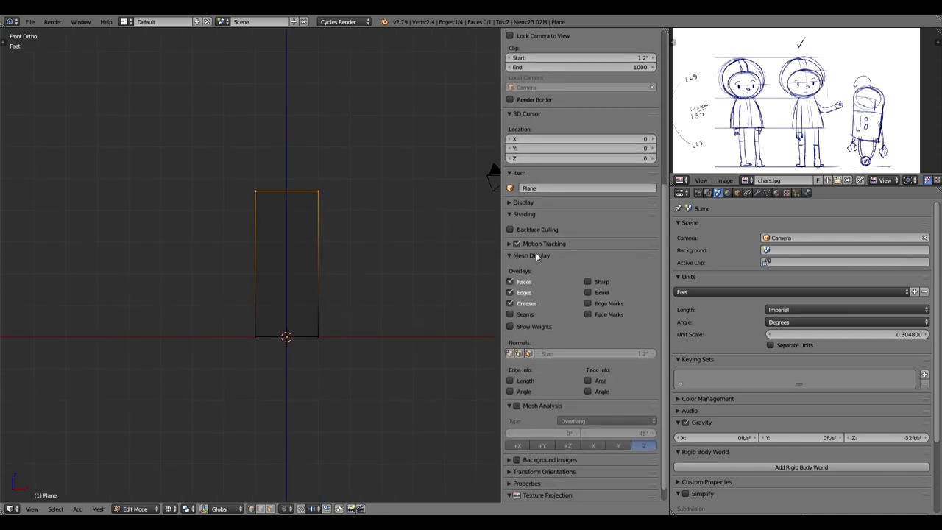
click(511, 382)
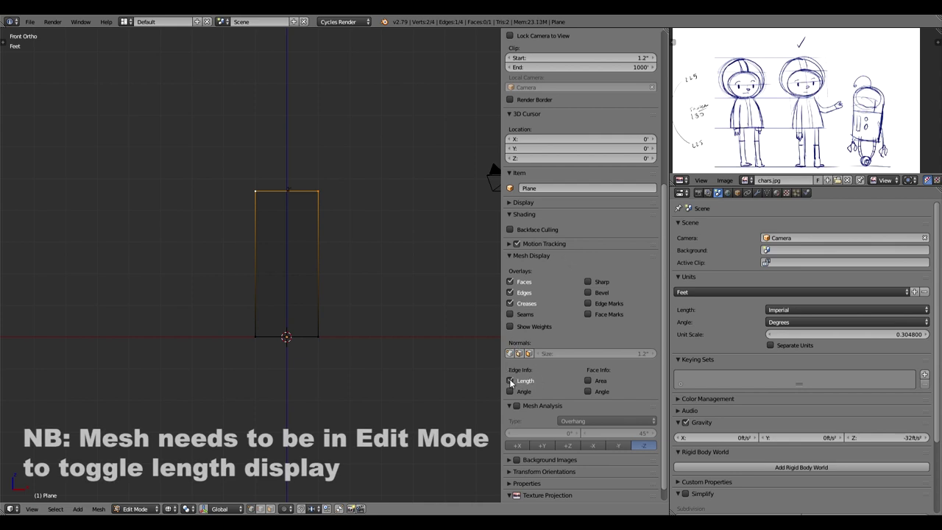
Measure the length of the plane's right vertical edge, hide the sidebar and clear the vertex selection.
right_click(323, 198)
shift+right_click(316, 338)
scroll(301, 298, up, 1)
scroll(299, 296, up, 2)
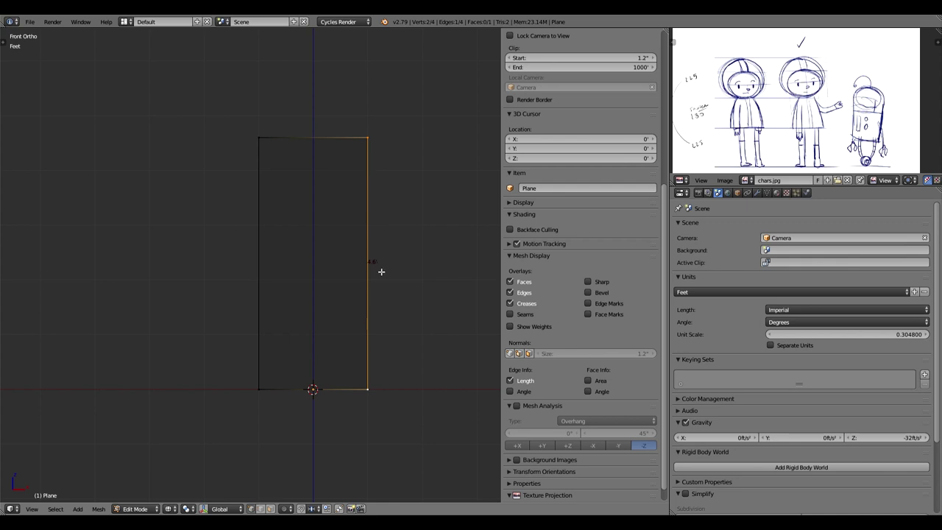
scroll(396, 271, up, 1)
scroll(412, 271, down, 3)
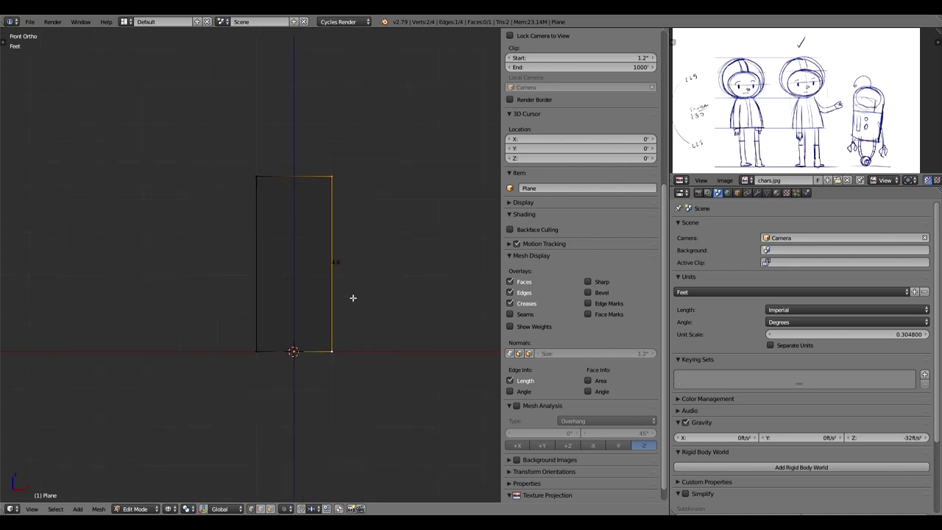
key(n)
key(a)
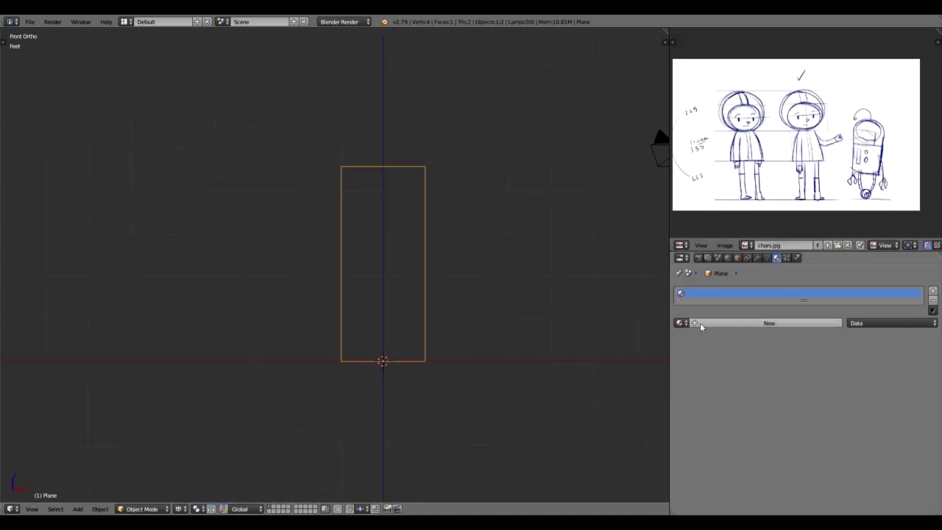
Create a new material for the plane and name it CharacterRef.
click(713, 323)
double_click(722, 324)
text(Char)
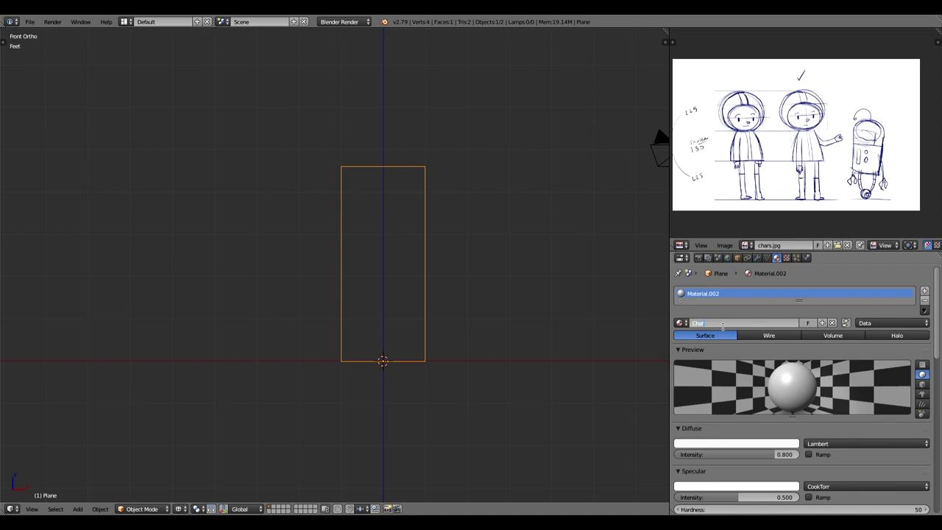
text(acterRef)
key(Return)
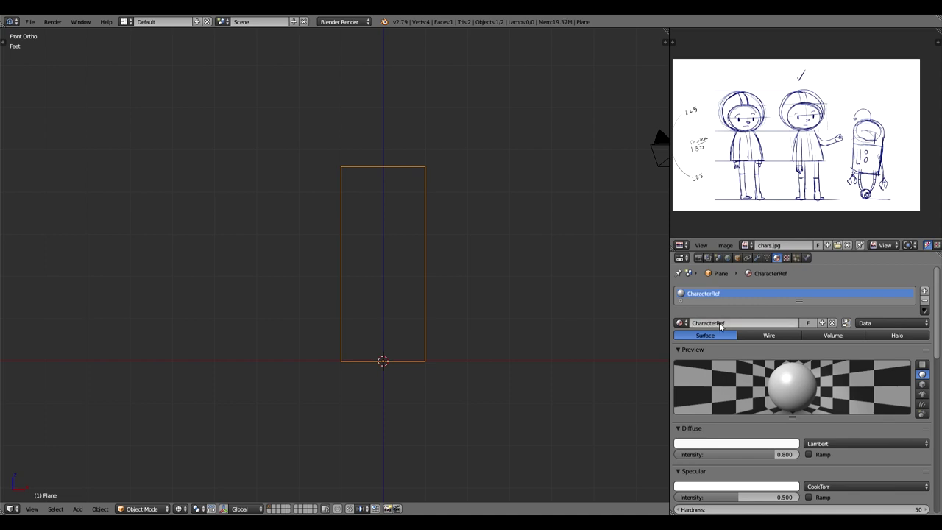
Assign the existing Tex texture to the CharacterRef material with its type set to Image or Movie.
click(786, 257)
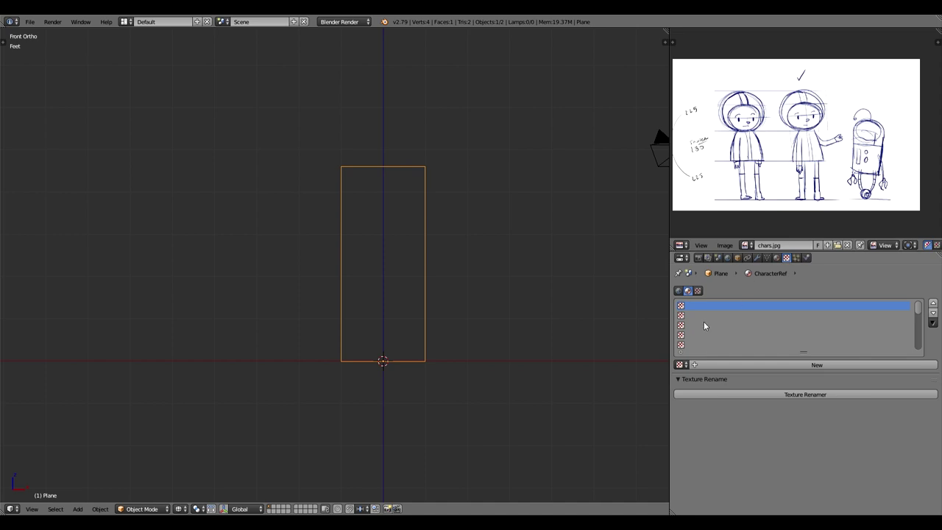
click(684, 364)
click(697, 380)
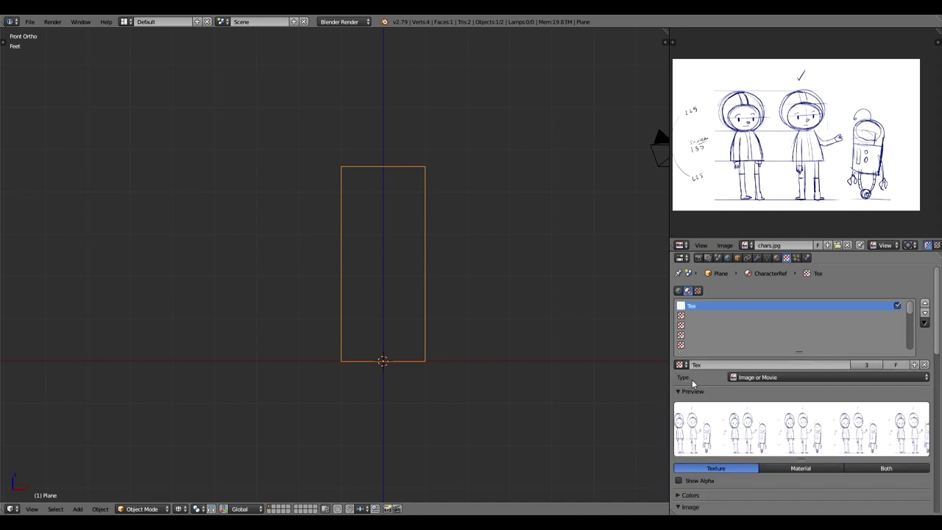
click(765, 377)
click(765, 312)
Rename the plane's chars.jpg texture as Character.
scroll(703, 350, down, 3)
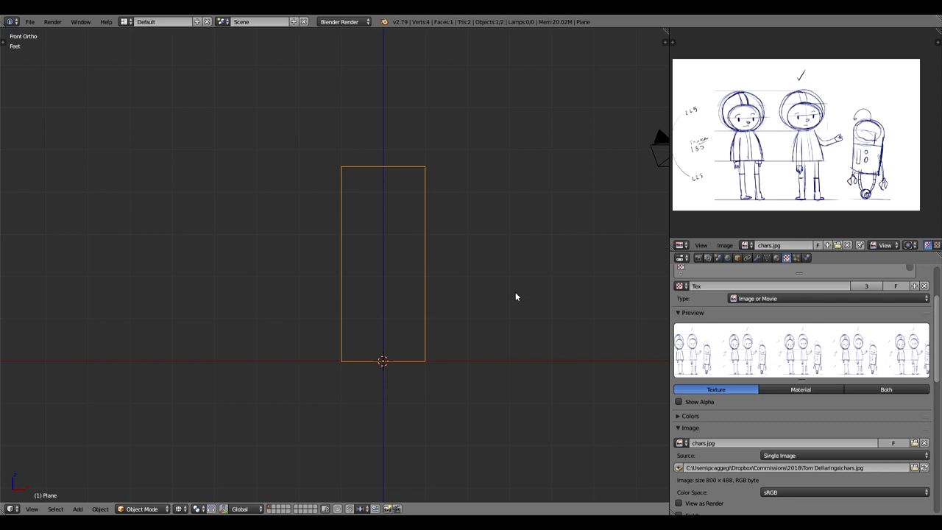
scroll(706, 324, up, 2)
click(707, 325)
text(Character)
key(Return)
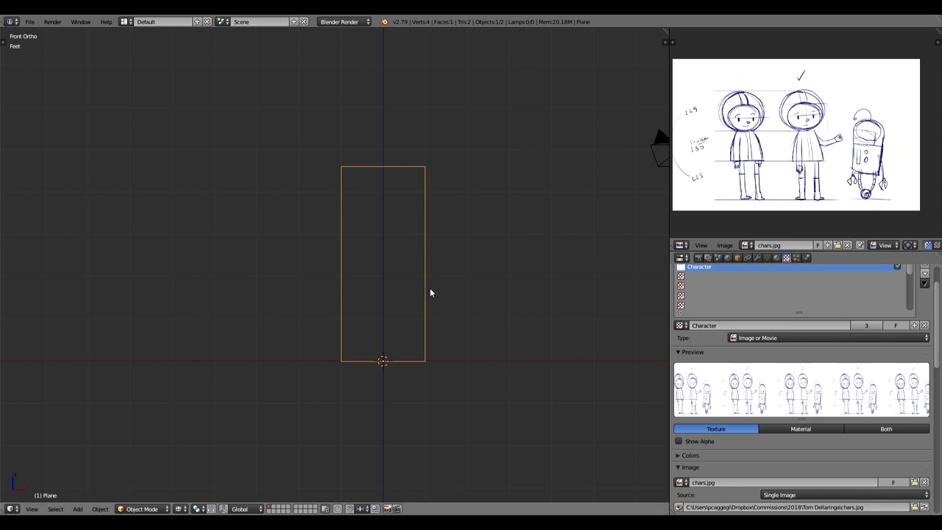
Enter Edit Mode on the plane and set the viewport shading to Texture.
key(Tab)
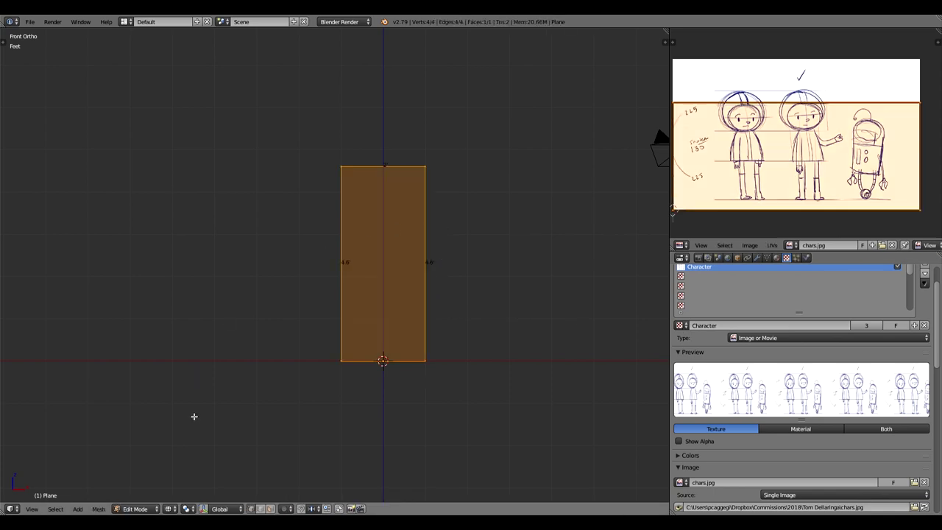
click(177, 510)
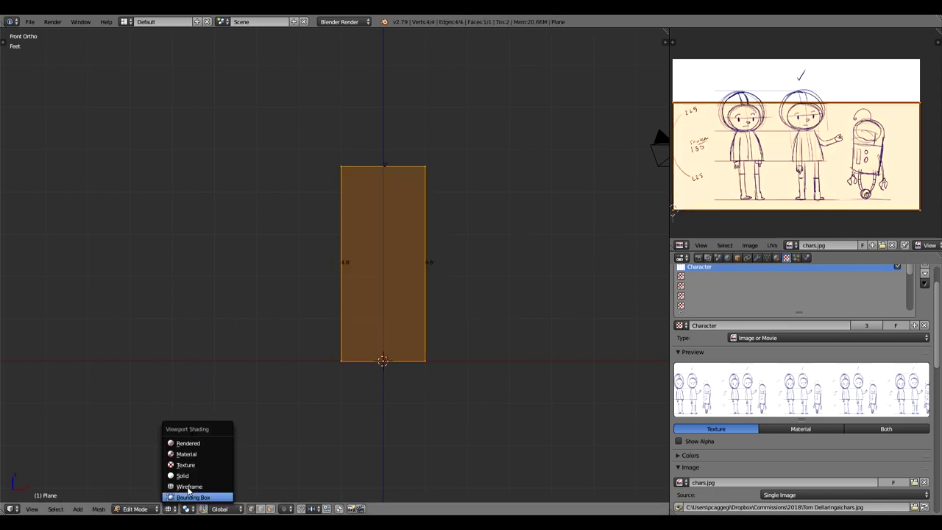
click(194, 464)
Unwrap the plane with Project From View in the front view so the sketch maps upright.
key(u)
key(Escape)
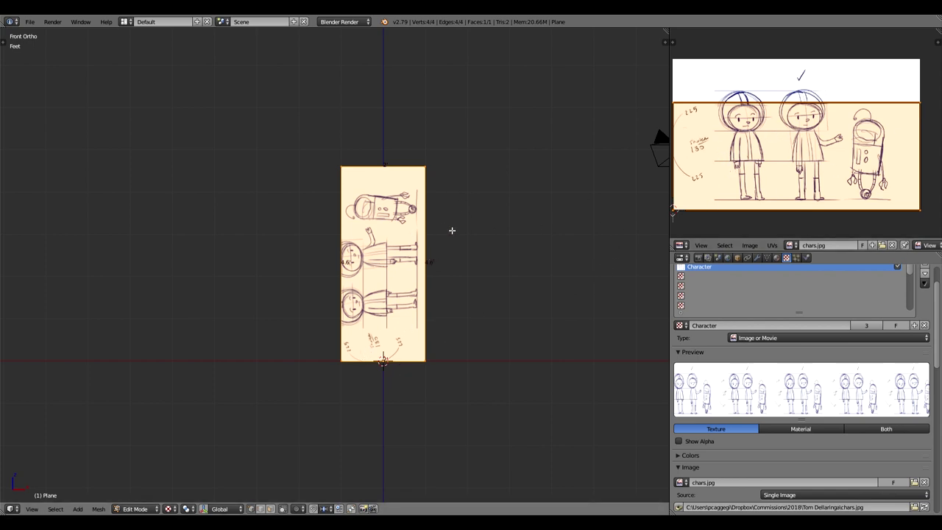
key(u)
click(441, 304)
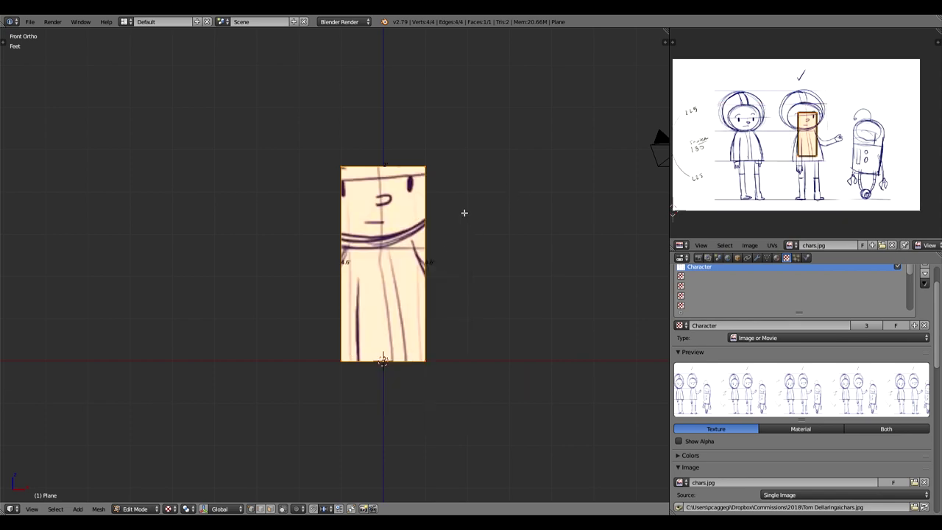
key(u)
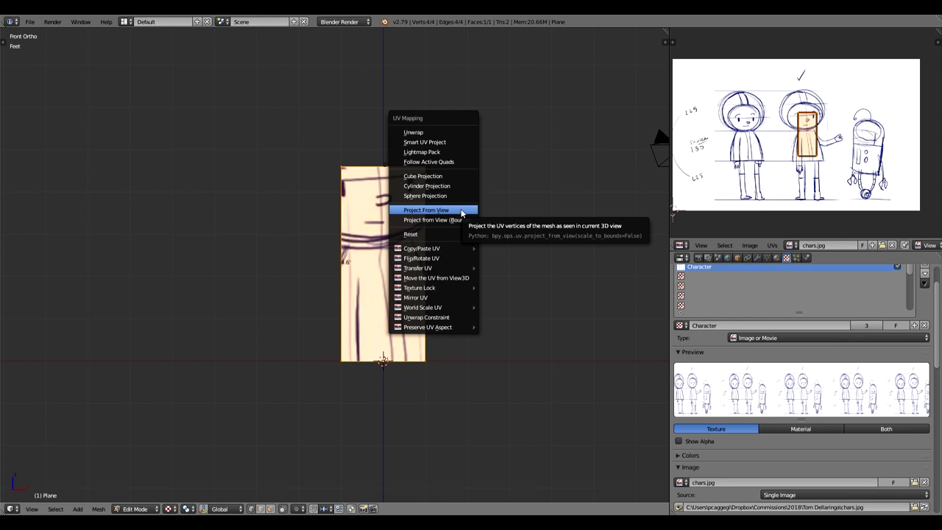
click(463, 213)
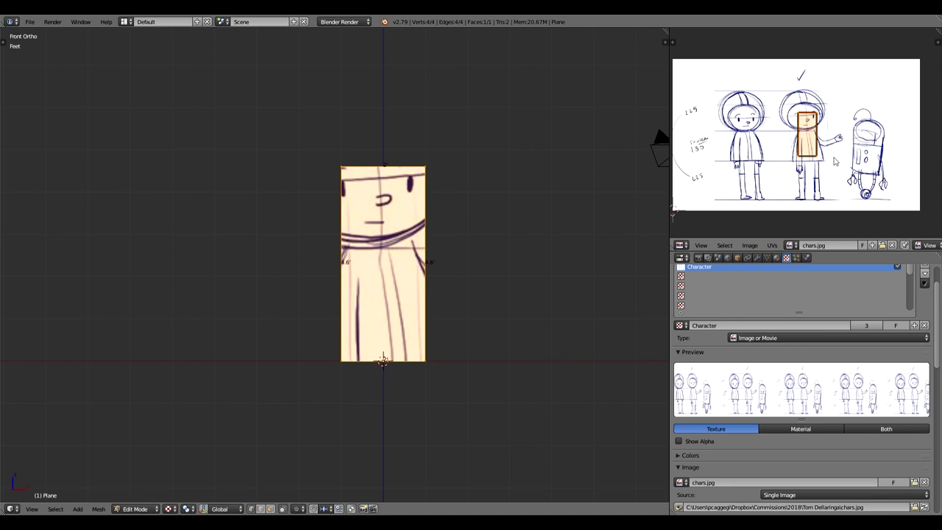
Enlarge the image editor and frame the plane in the front view alongside it.
drag(669, 158, 543, 159)
drag(718, 252, 640, 341)
scroll(451, 234, up, 3)
middle_drag(398, 237, 380, 220)
key(KP_1)
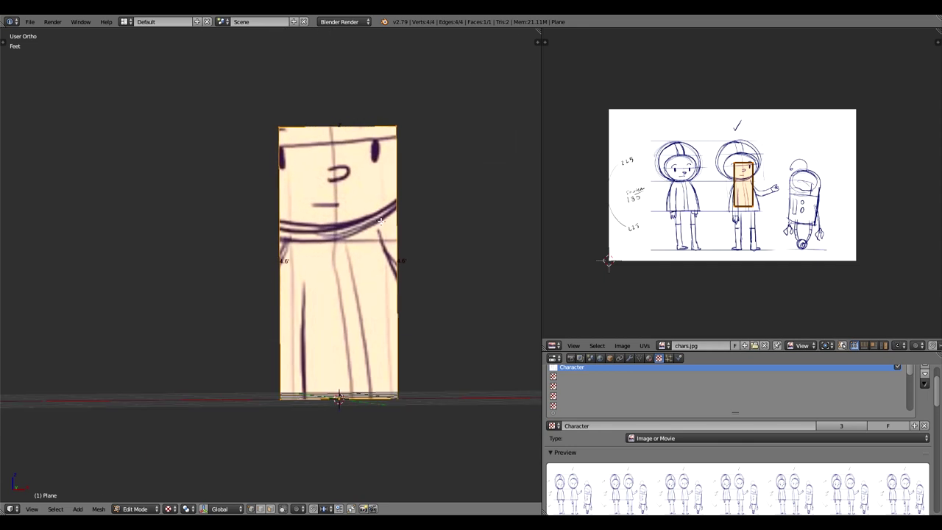
shift+middle_drag(450, 227, 358, 226)
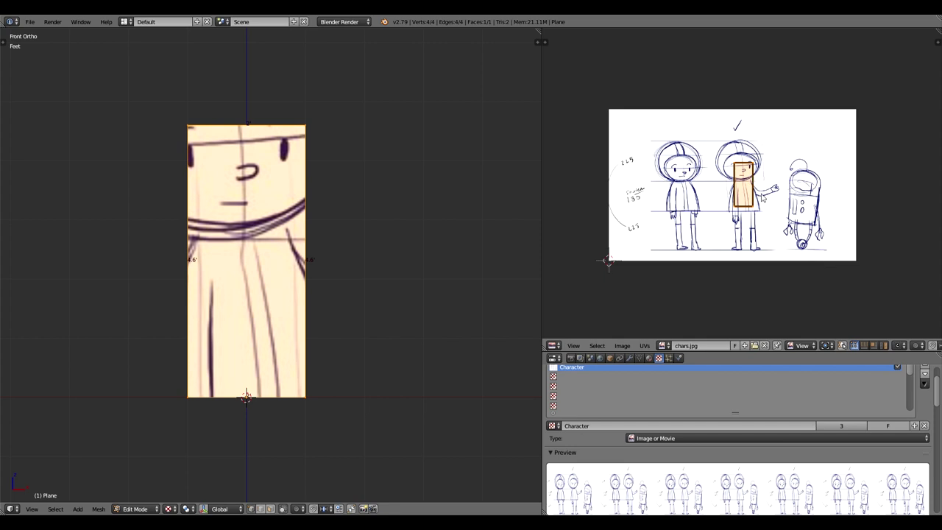
Scale up the plane's UVs and move them over the leftmost character in the chars.jpg sketch.
key(s)
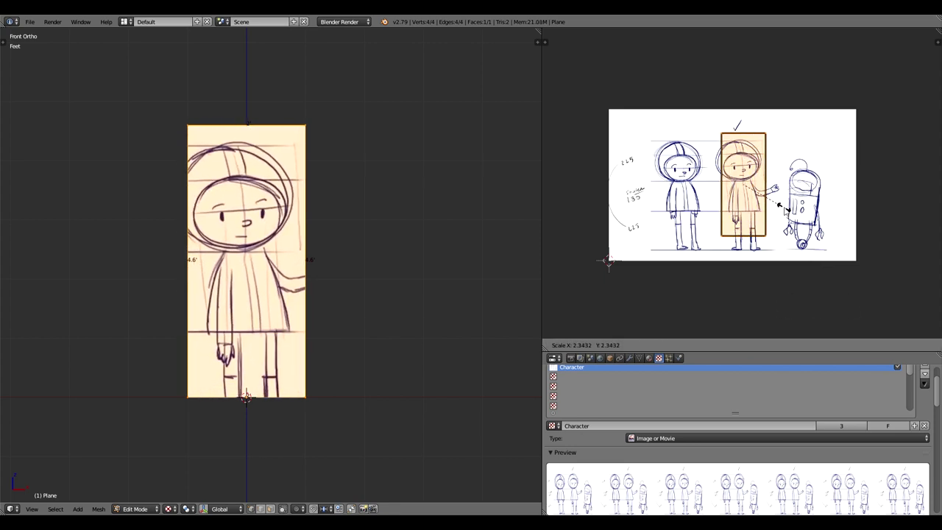
click(785, 206)
key(g)
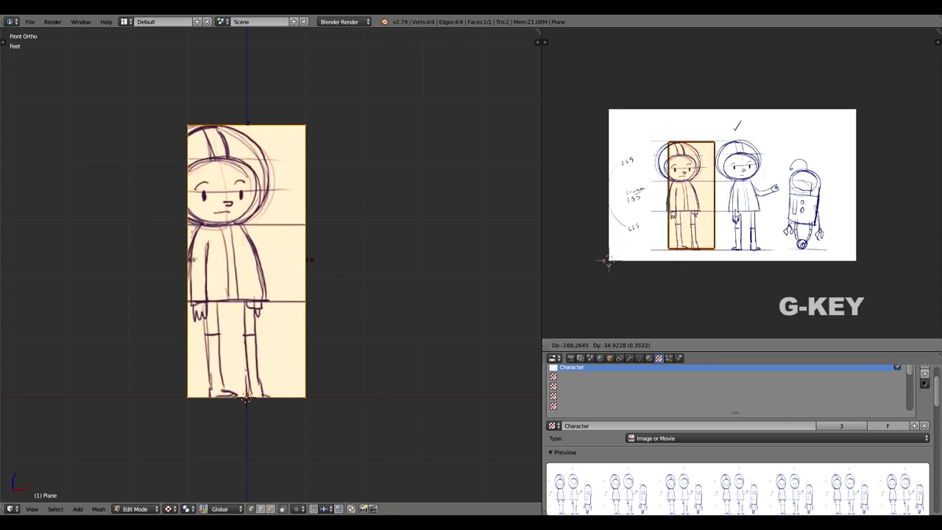
click(726, 212)
Refine the UVs' scale and position to frame the leftmost character from helmet to feet, and leave Edit Mode.
key(s)
click(726, 213)
key(g)
click(726, 213)
key(s)
click(729, 209)
key(g)
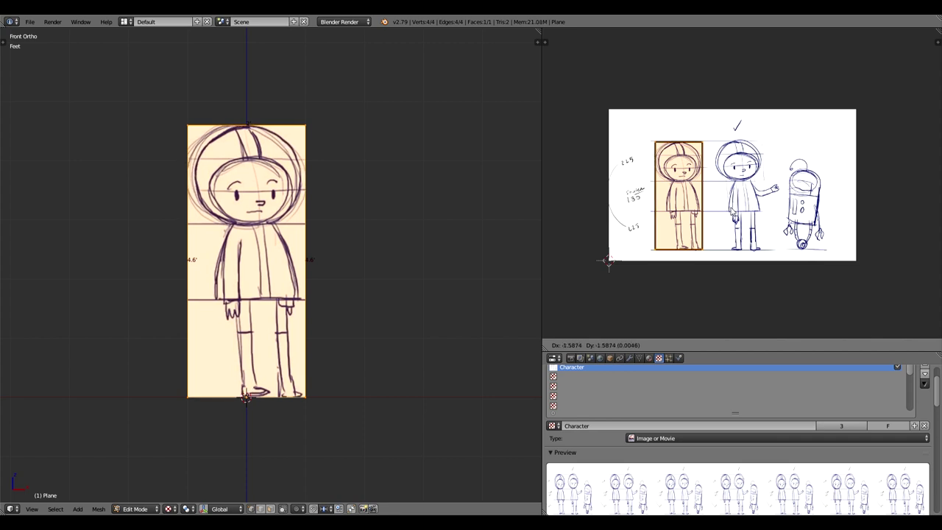
click(734, 212)
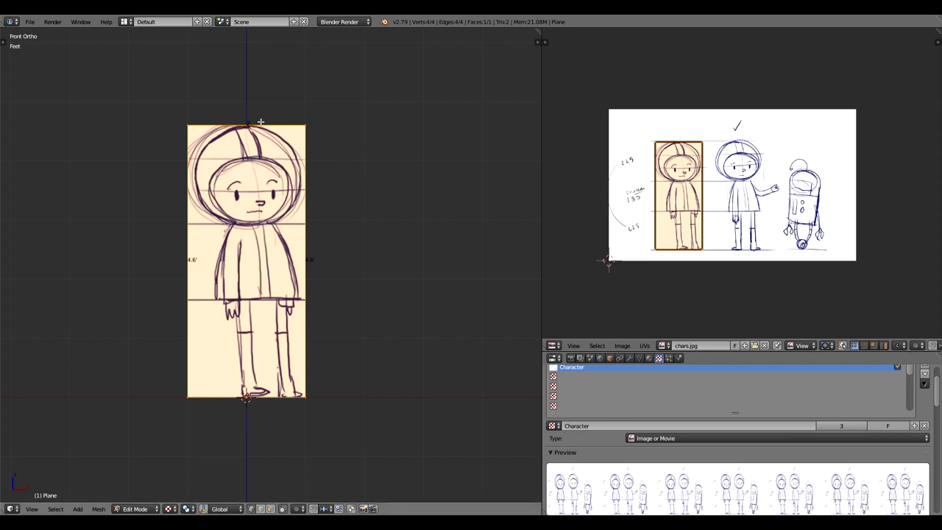
key(Tab)
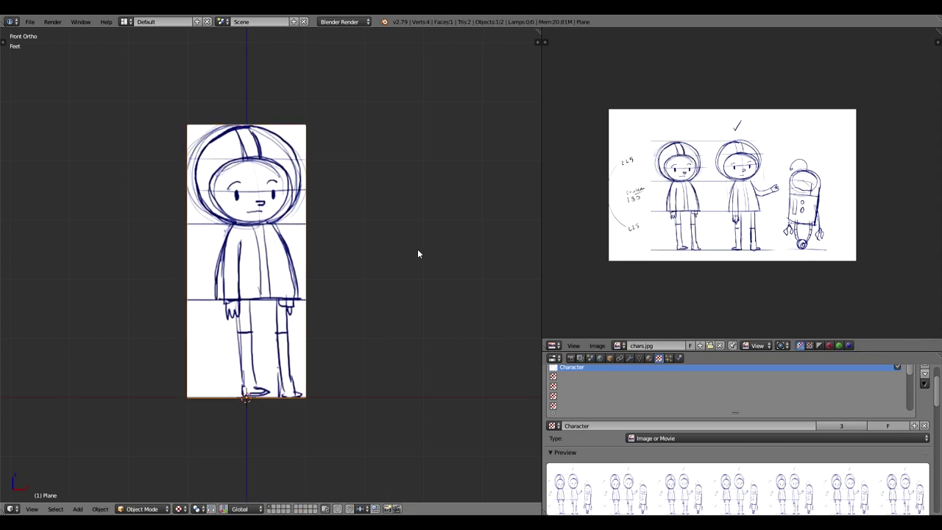
Display rough.jpg in the image editor, enlarge the 3D view and show the plane's material settings.
drag(629, 351, 630, 222)
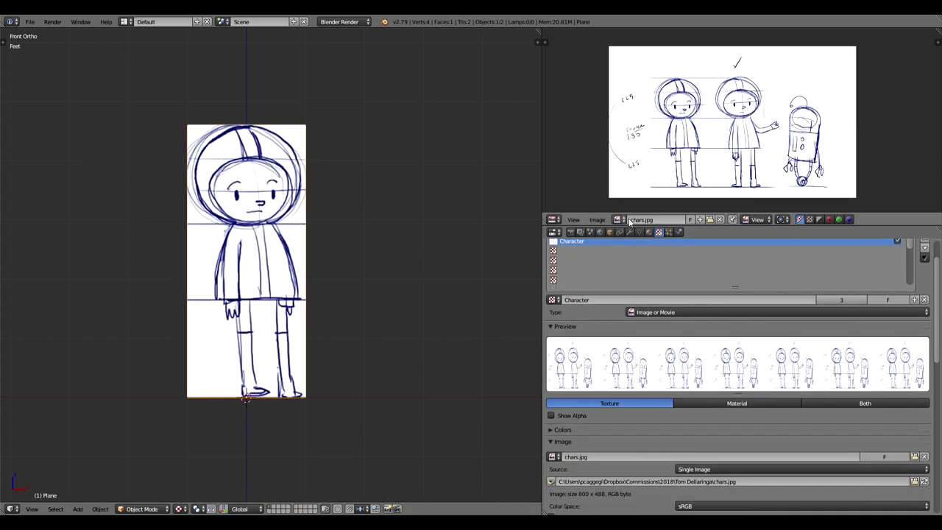
click(628, 220)
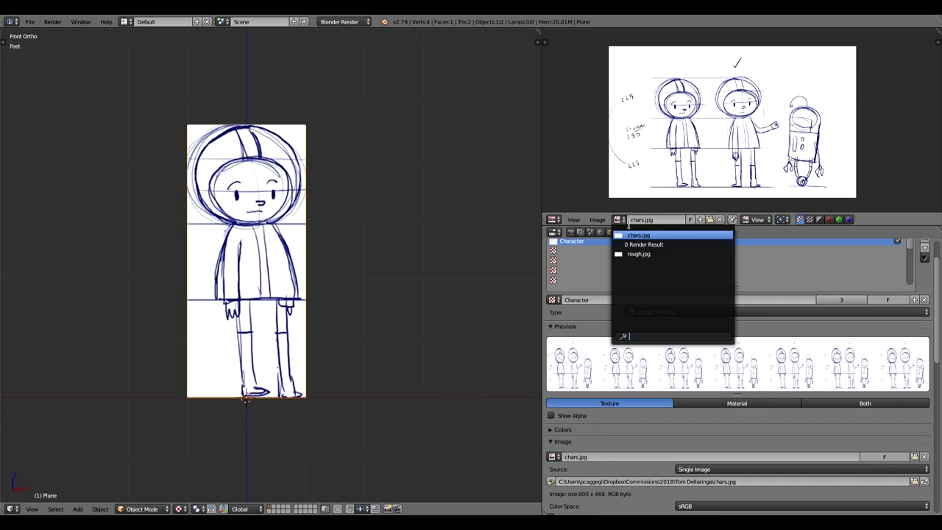
click(638, 255)
key(Home)
drag(548, 194, 713, 194)
click(817, 233)
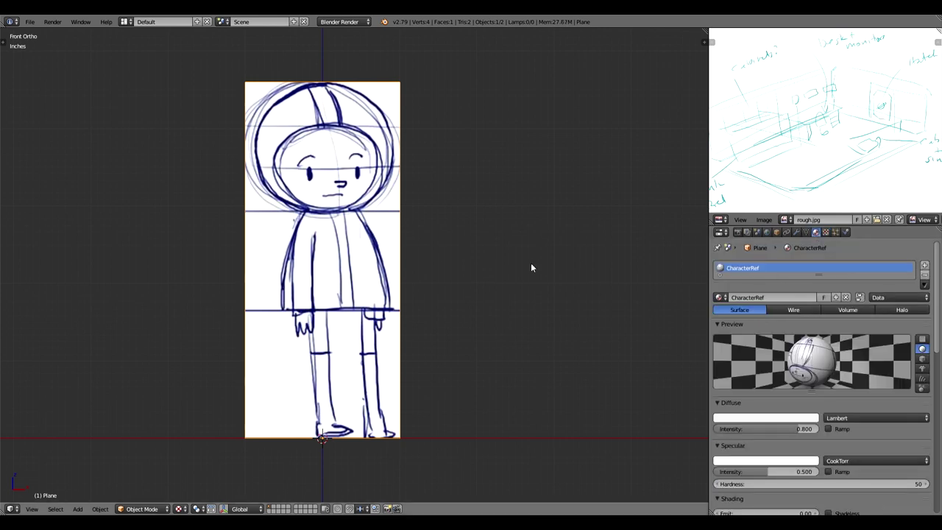
Try Material shading on the character plane in a perspective view and return to Texture shading.
scroll(355, 199, down, 4)
middle_drag(296, 220, 331, 248)
key(KP_5)
scroll(350, 268, down, 2)
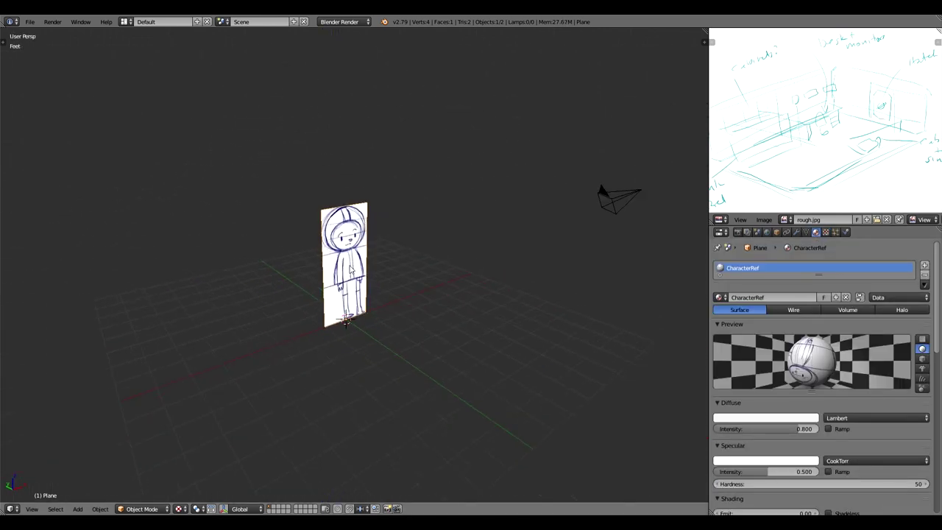
click(182, 509)
click(197, 454)
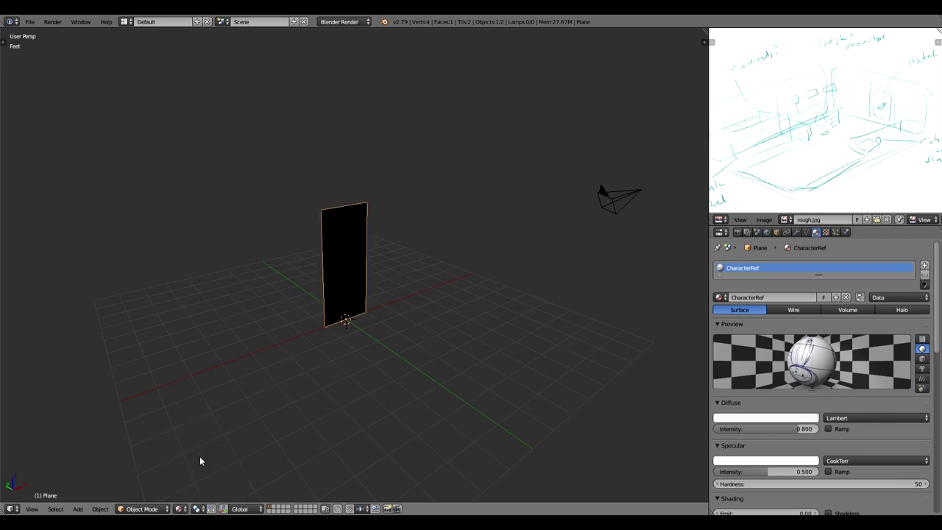
click(182, 509)
click(196, 464)
middle_drag(309, 381, 331, 331)
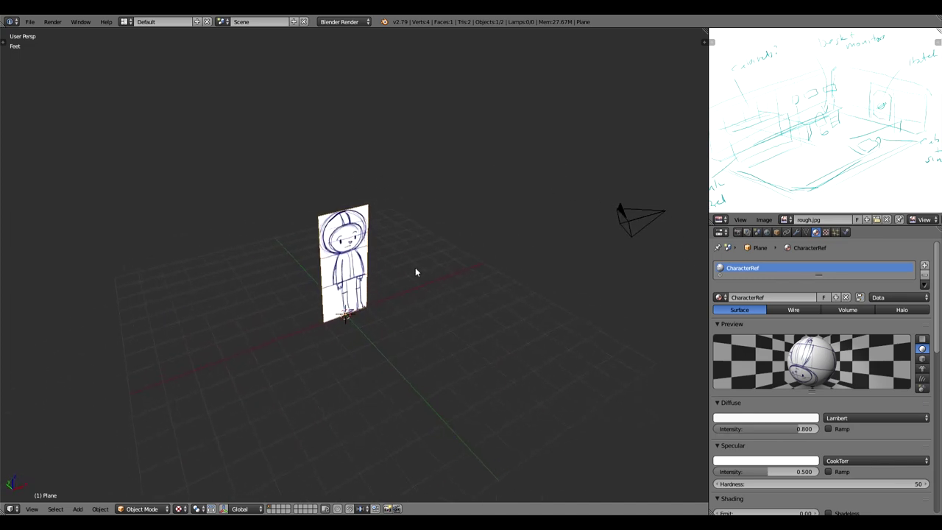
scroll(436, 271, down, 3)
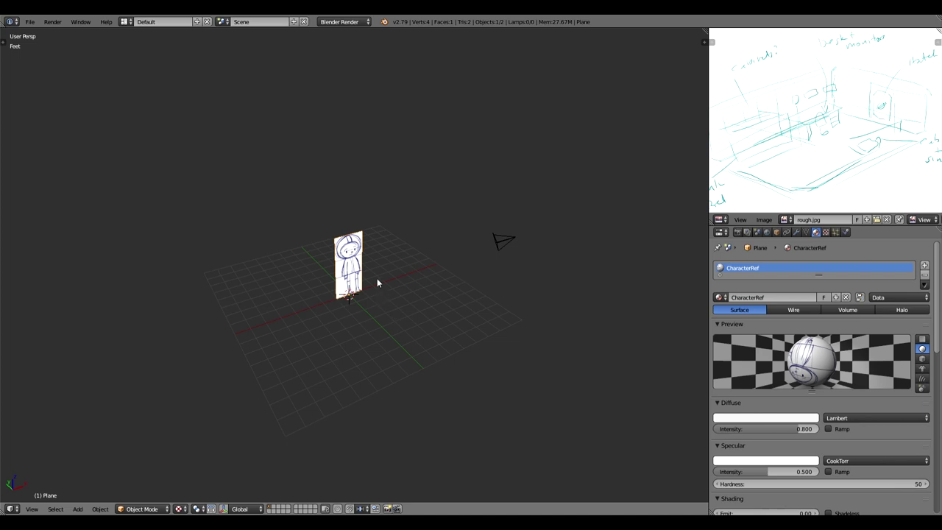
Switch the top view to wireframe shading and add a cube at the origin.
key(KP_7)
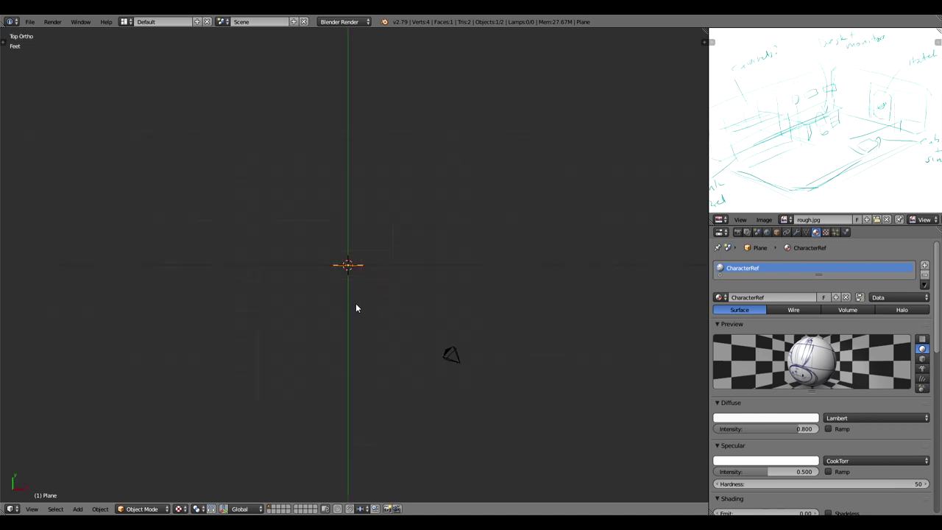
key(t)
drag(218, 232, 158, 229)
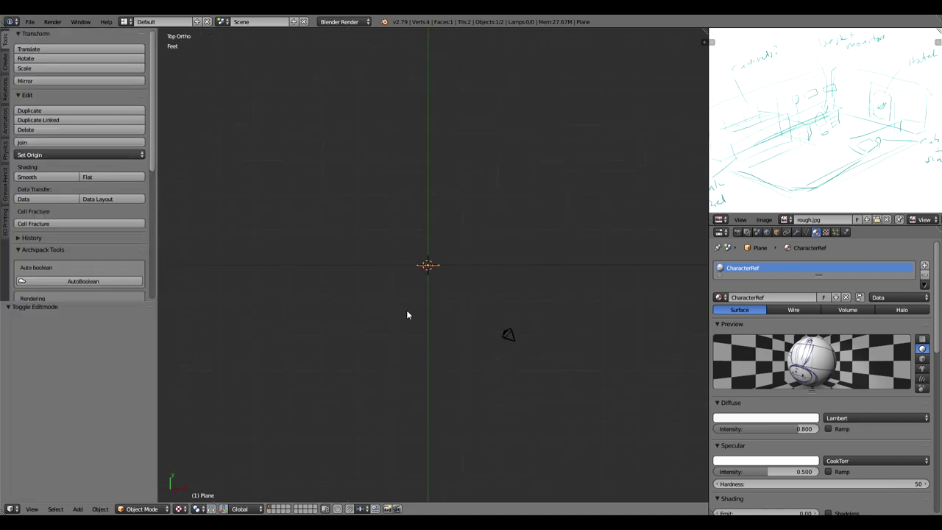
click(181, 509)
click(187, 491)
key(shift+a)
mouse_move(477, 284)
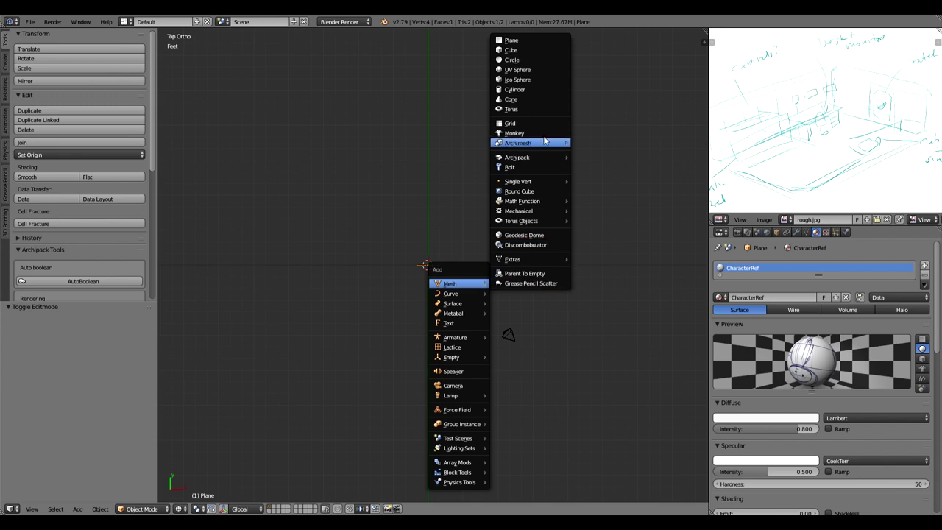
click(536, 50)
key(t)
Box-select the cube's four left vertices in Edit Mode and move them outward along X to lengthen the cube.
key(Tab)
right_click(329, 252)
key(b)
drag(317, 236, 345, 330)
scroll(347, 331, down, 2)
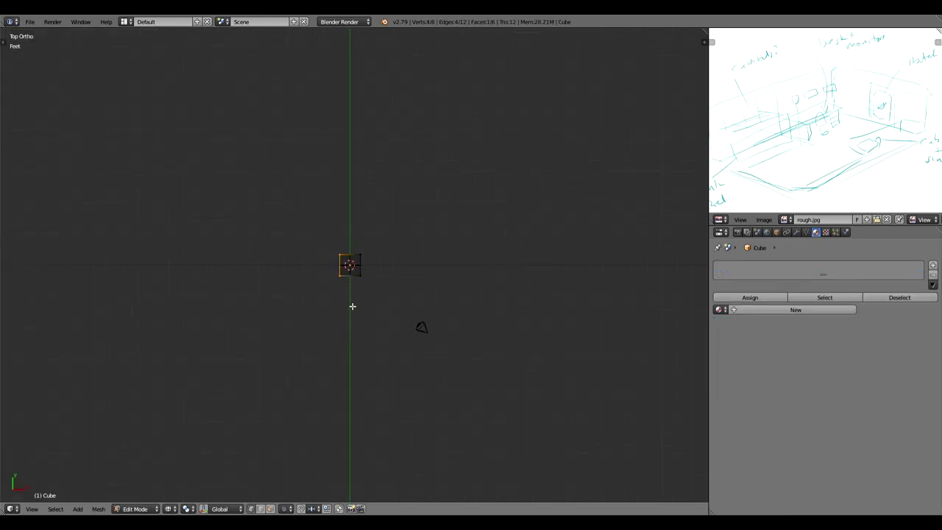
key(b)
drag(316, 237, 353, 310)
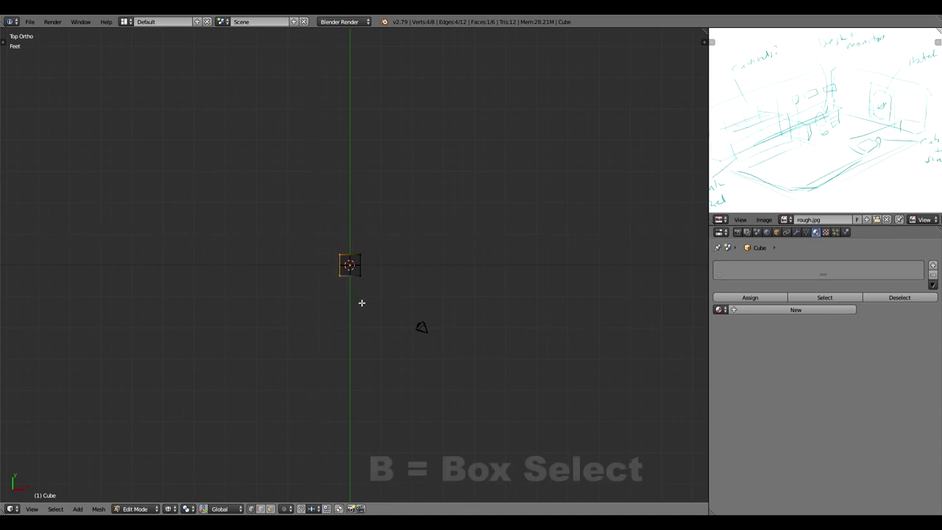
key(g)
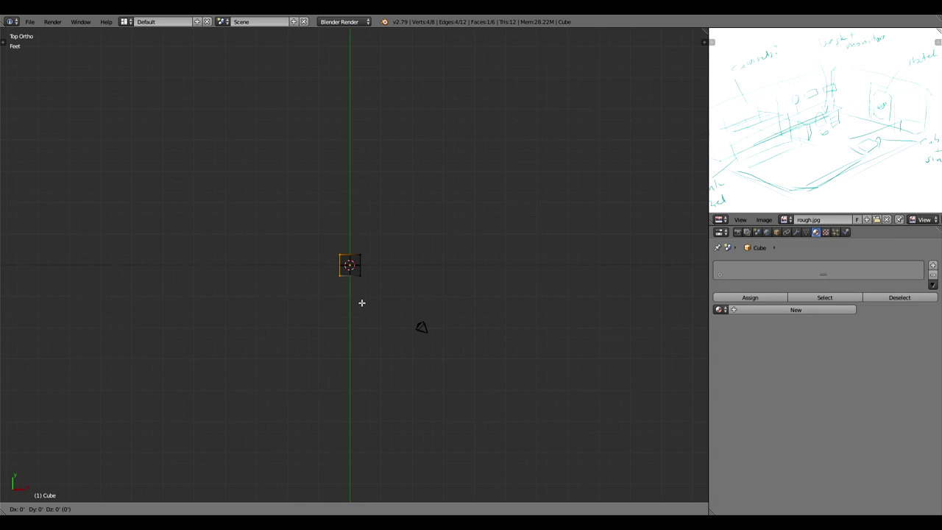
key(x)
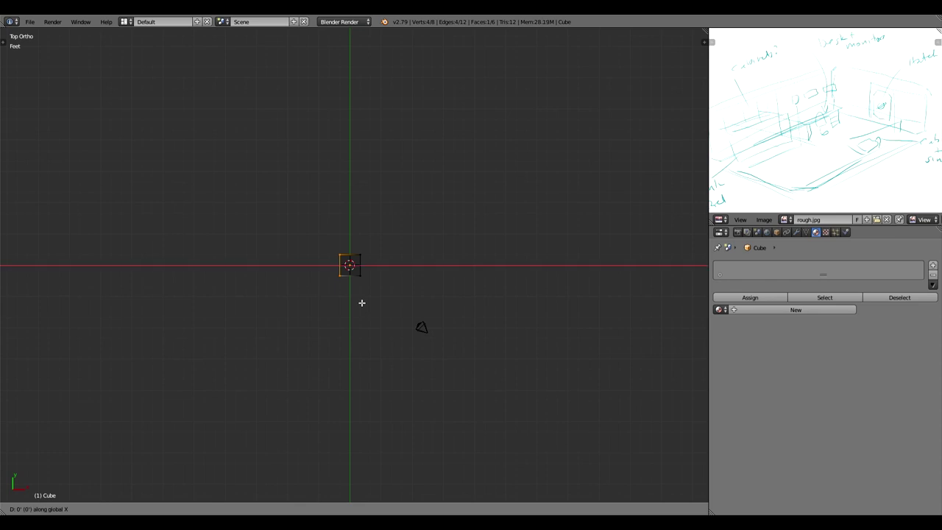
click(221, 301)
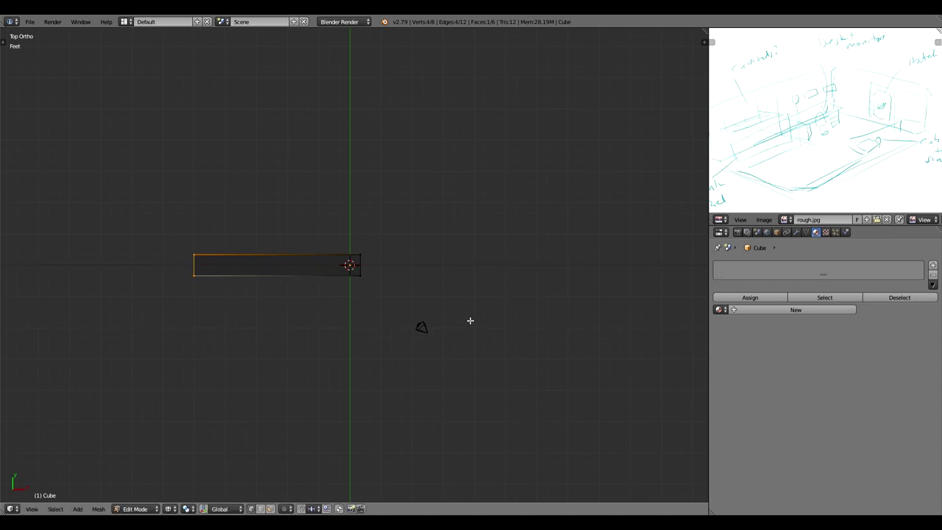
Turn on edge-length display and move the cube's selected vertices outward along X until the cube is 30 feet long.
key(n)
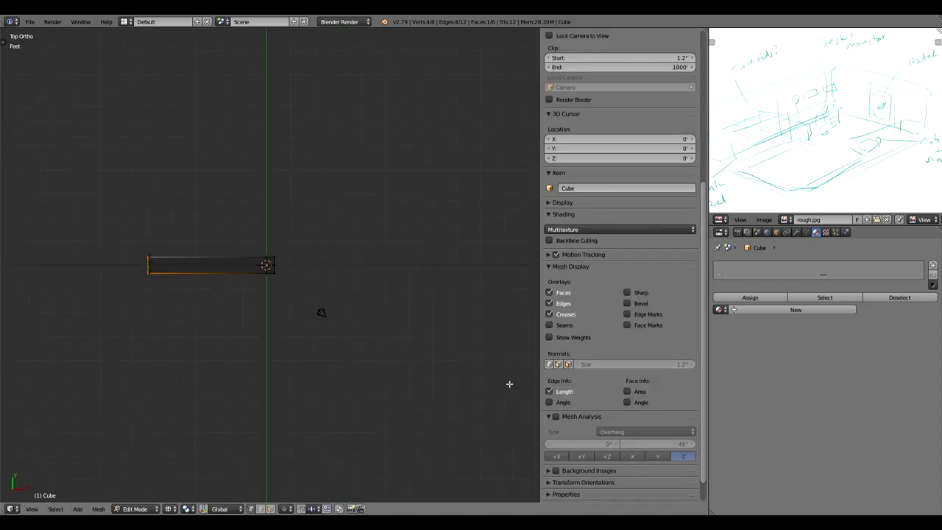
key(n)
key(g)
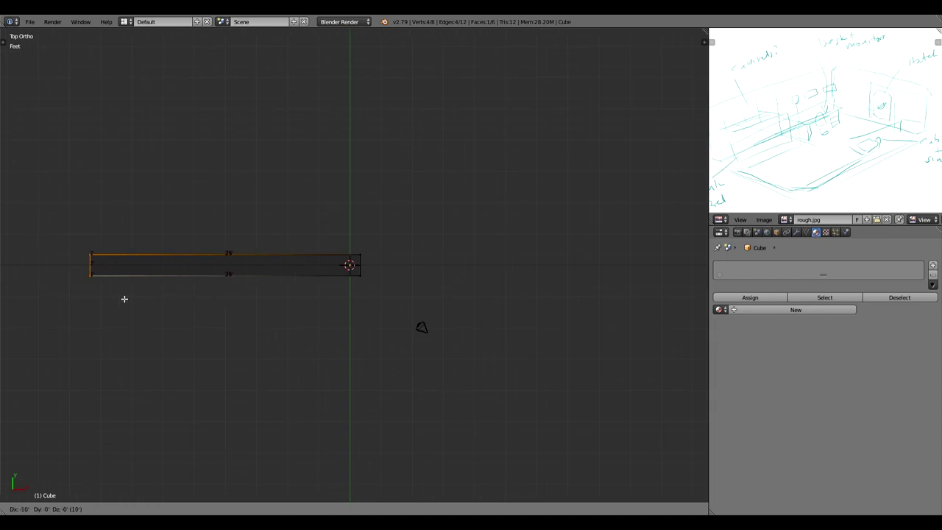
click(84, 298)
Select the whole mesh and move it 14 feet along X to centre it on the origin.
key(a)
key(a)
key(g)
key(x)
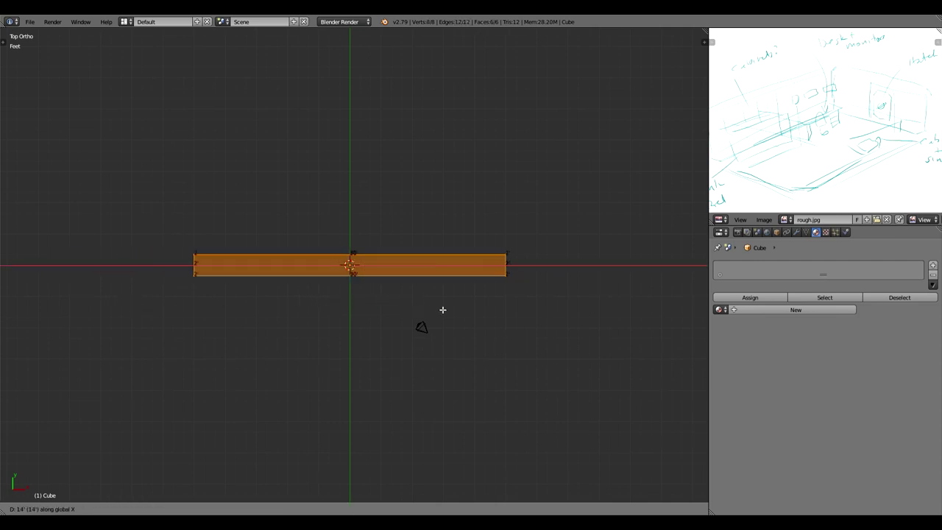
click(443, 299)
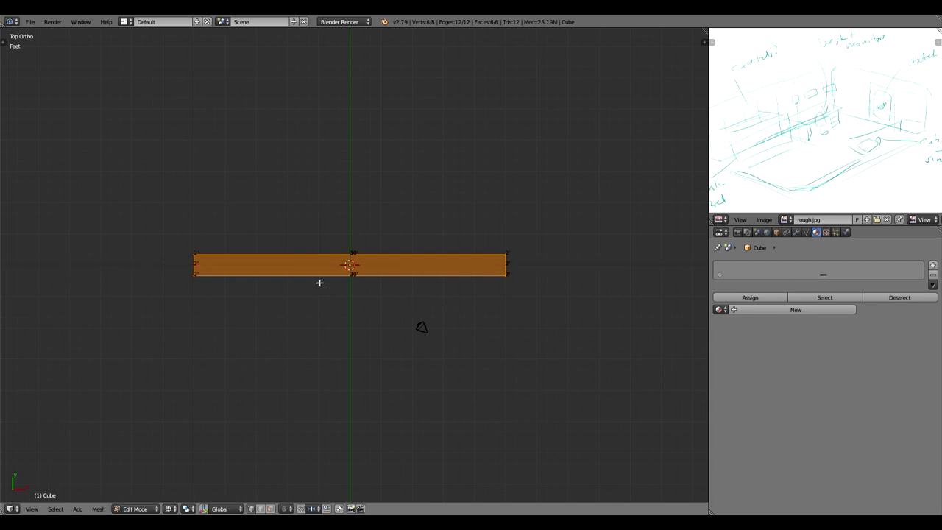
Box-select the vertices on the box's far Y side and move them 18 feet along Y to make it 20 feet deep.
right_click(195, 255)
key(b)
drag(171, 228, 542, 268)
key(g)
key(y)
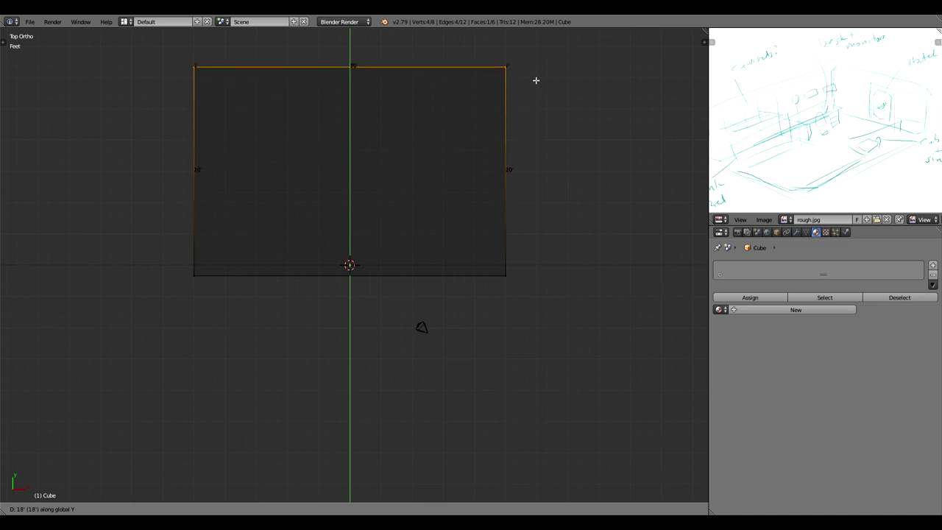
click(536, 80)
Select the whole mesh and move it -9 feet along Y to centre it on the origin.
key(a)
key(a)
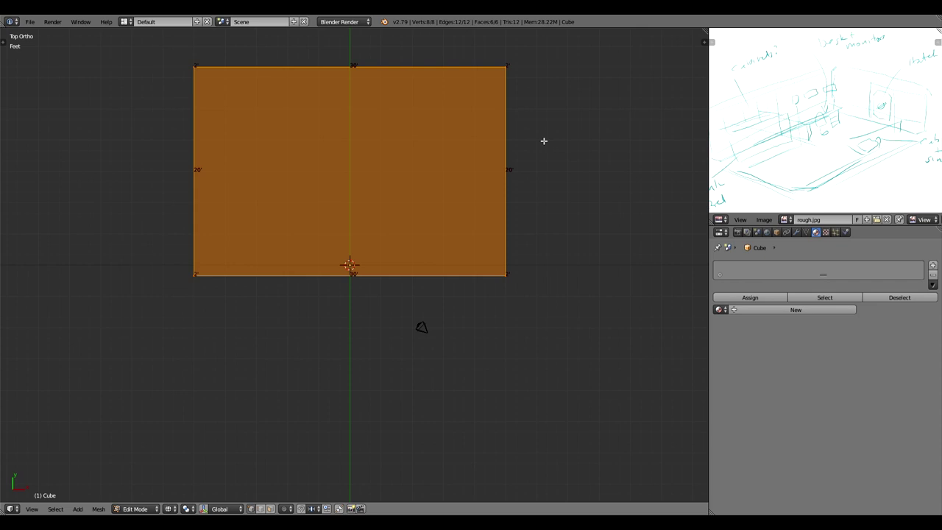
key(g)
key(y)
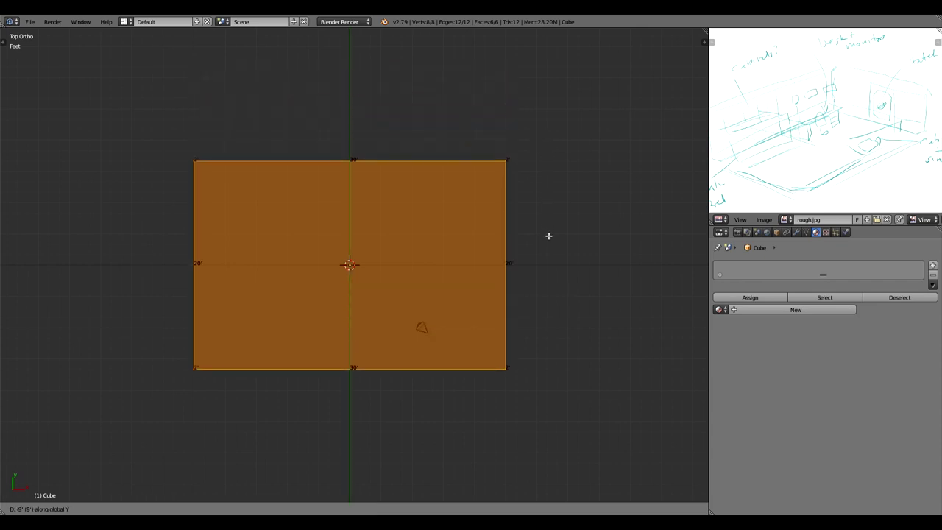
click(549, 236)
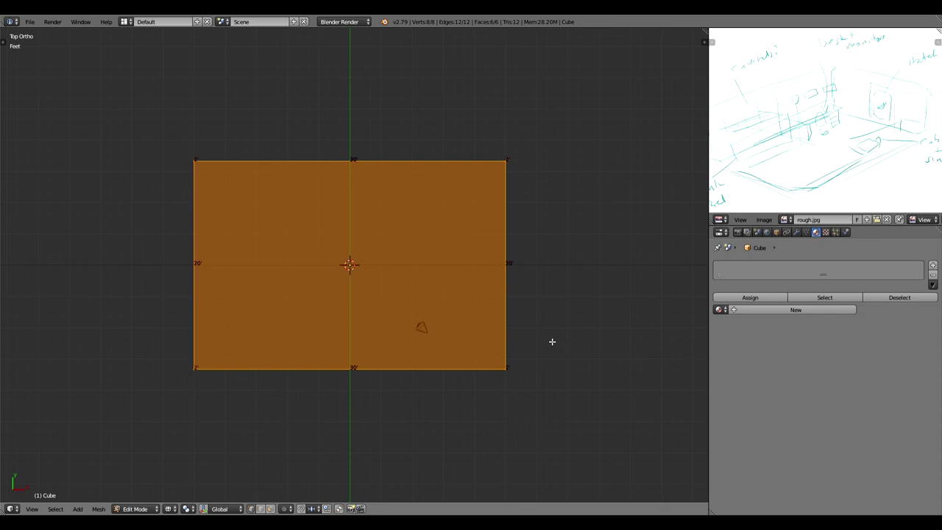
In the front view, raise the whole box 1 foot so its base rests on the ground line.
key(KP_1)
scroll(379, 320, up, 1)
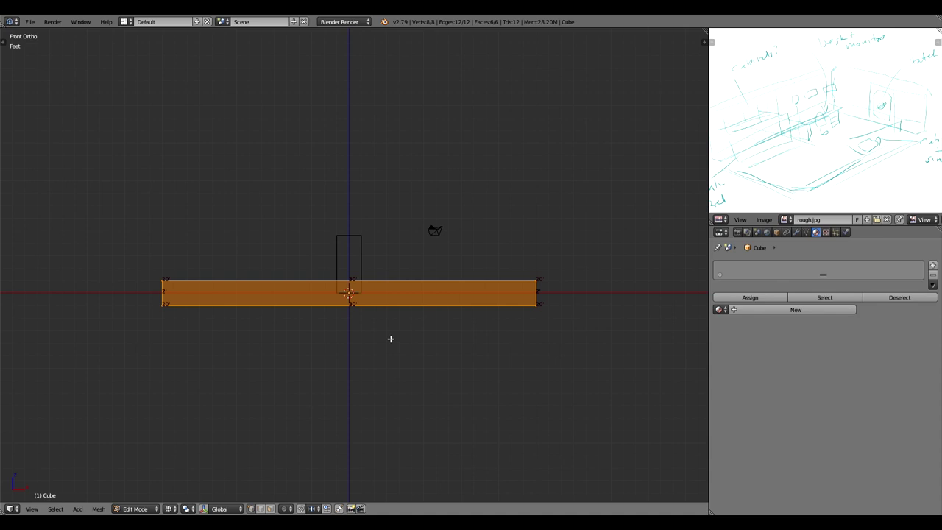
key(g)
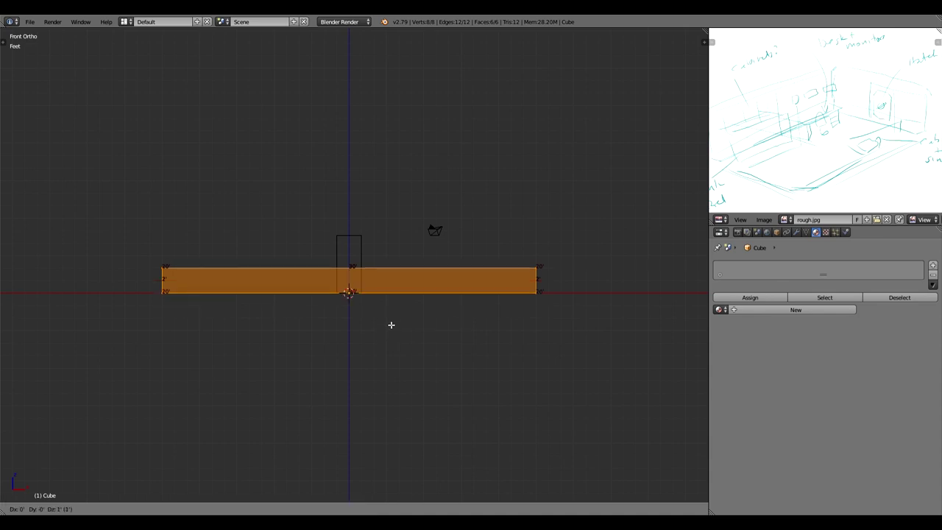
key(Return)
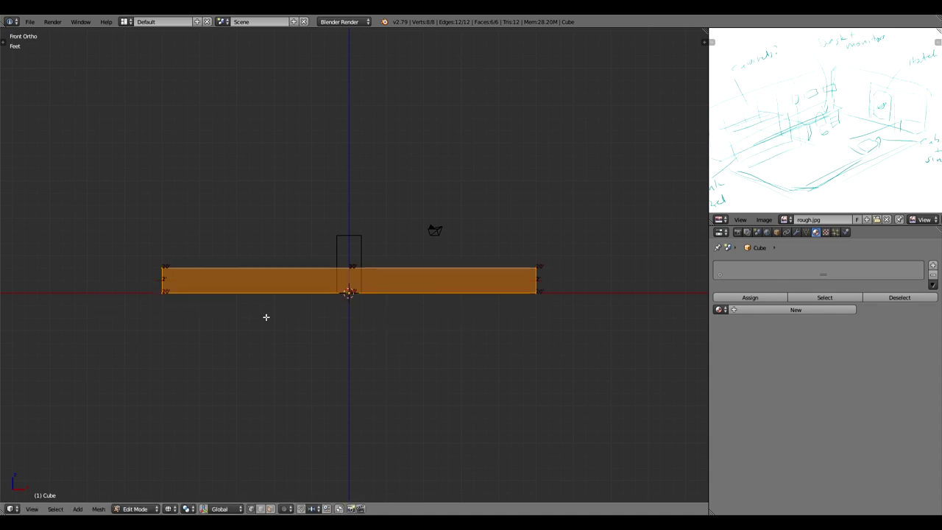
Box-select the box's upper vertices and raise them along Z until the box is 10 feet tall.
right_click(159, 268)
key(b)
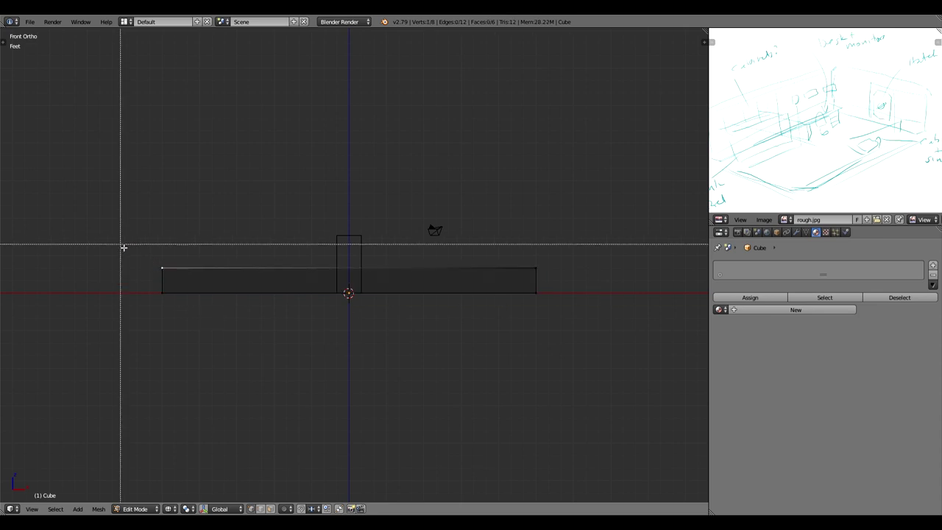
drag(124, 248, 600, 279)
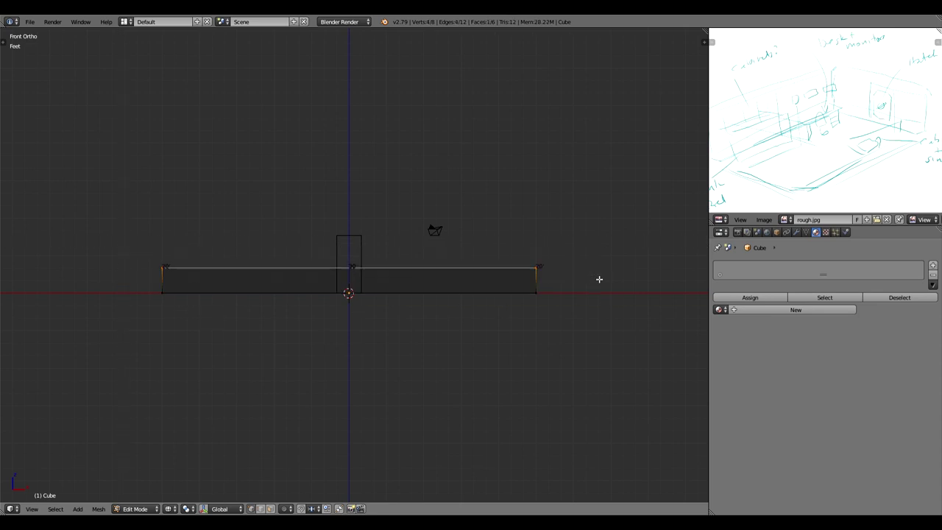
key(g)
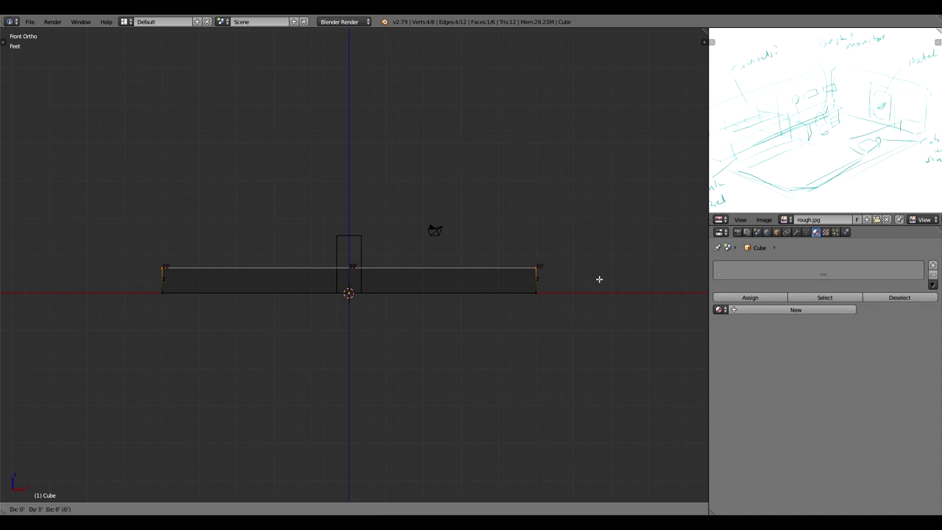
key(z)
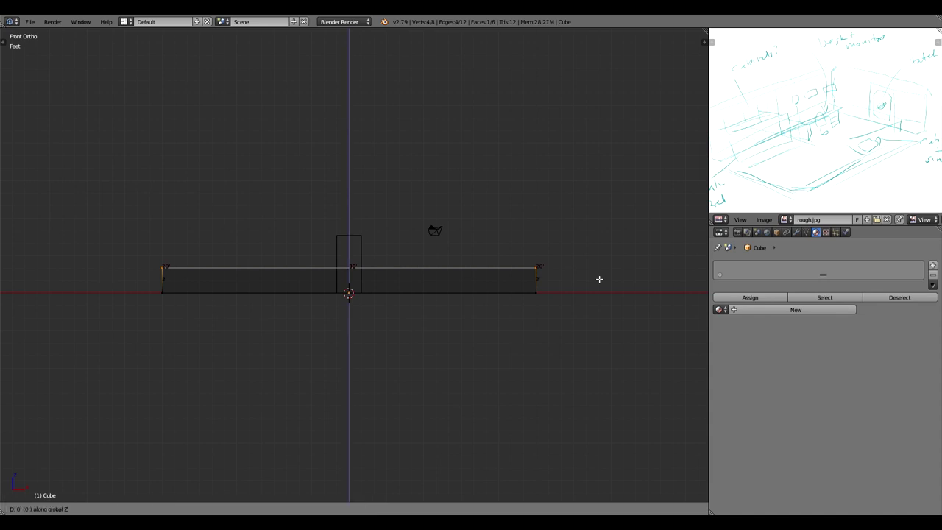
click(602, 178)
Leave Edit Mode and examine the box in a perspective view with solid shading.
key(Tab)
mouse_move(357, 226)
middle_down()
mouse_move(358, 258)
mouse_move(376, 271)
mouse_move(401, 265)
mouse_move(396, 281)
mouse_move(416, 290)
mouse_move(400, 278)
mouse_move(411, 268)
middle_up()
key(KP_5)
key(z)
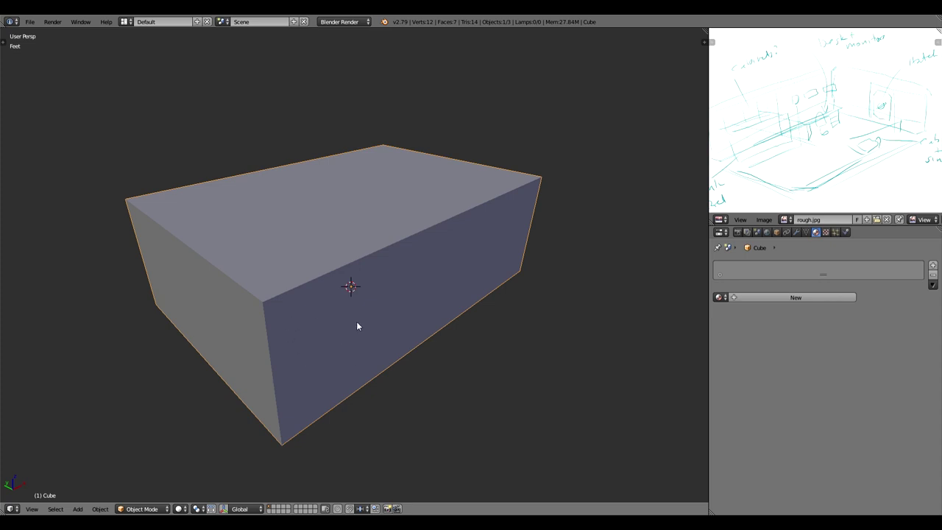
Select the box's entire mesh in Edit Mode and bevel all edges with an offset of about 1 foot.
key(Tab)
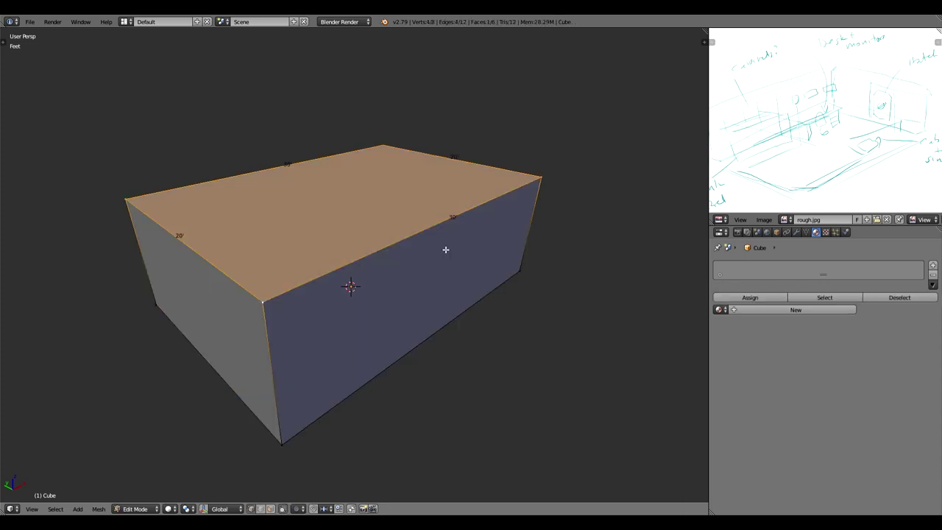
key(a)
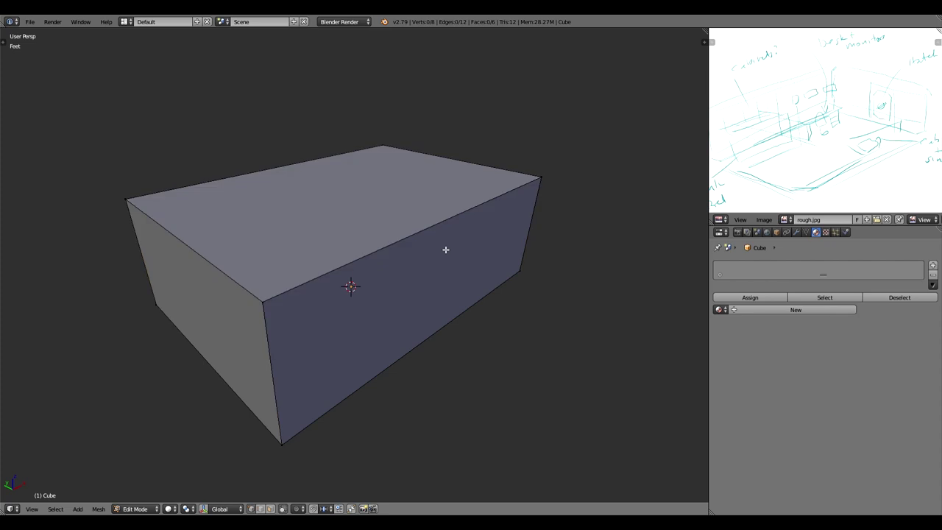
key(a)
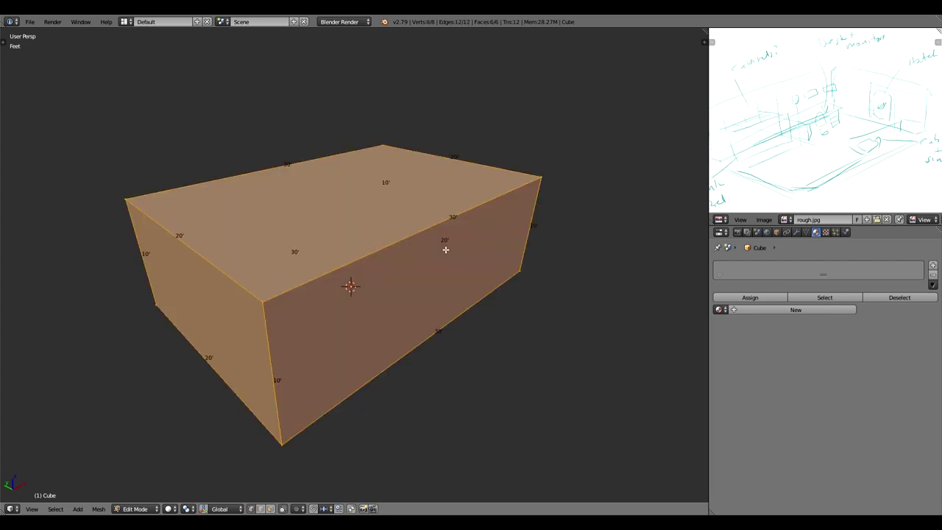
key(w)
mouse_move(593, 172)
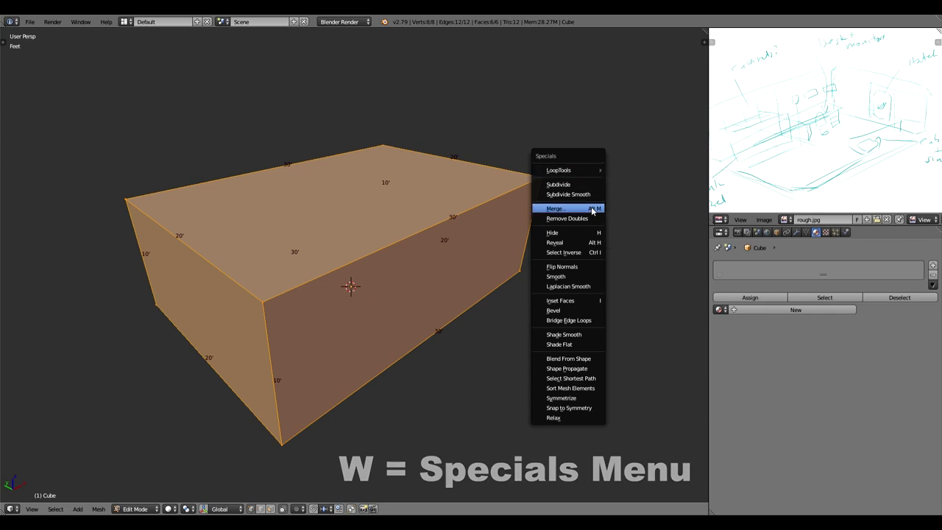
click(570, 311)
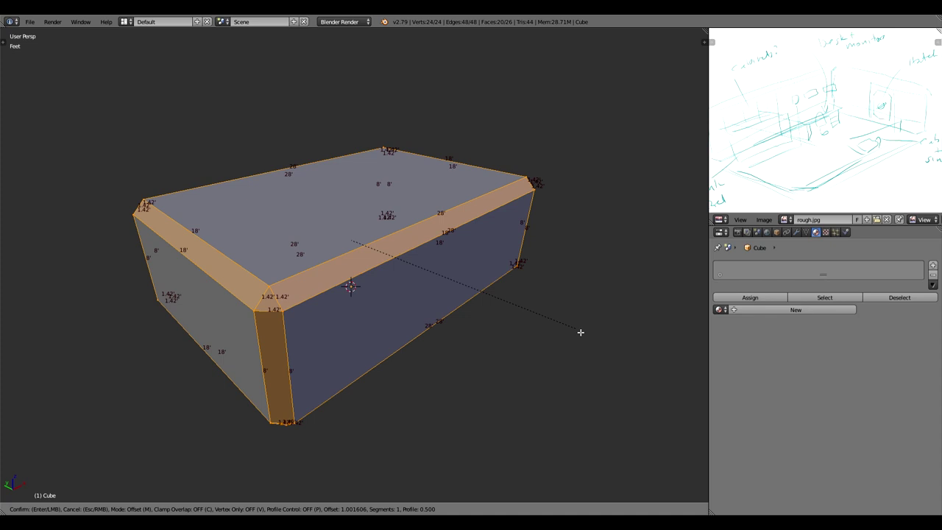
click(581, 332)
Examine the inside of the beveled room in perspective and return to Object Mode.
mouse_move(511, 251)
middle_down()
mouse_move(490, 267)
mouse_move(427, 267)
mouse_move(400, 253)
mouse_move(431, 273)
mouse_move(481, 273)
mouse_move(497, 258)
mouse_move(480, 248)
mouse_move(492, 237)
mouse_move(479, 246)
mouse_move(516, 233)
mouse_move(430, 251)
mouse_move(351, 246)
mouse_move(412, 273)
mouse_move(488, 274)
mouse_move(518, 253)
mouse_move(500, 248)
middle_up()
key(KP_5)
key(KP_5)
scroll(475, 264, up, 5)
scroll(475, 263, down, 6)
key(Tab)
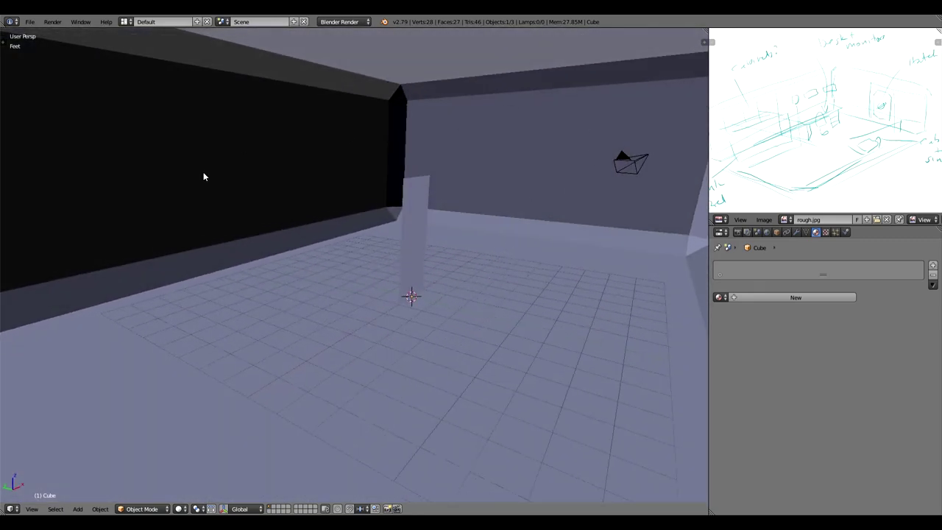
Switch to wireframe shading and examine the room in the top, front and right orthographic views.
key(KP_7)
key(z)
scroll(375, 293, down, 1)
middle_drag(374, 292, 376, 287)
key(KP_1)
scroll(387, 270, up, 4)
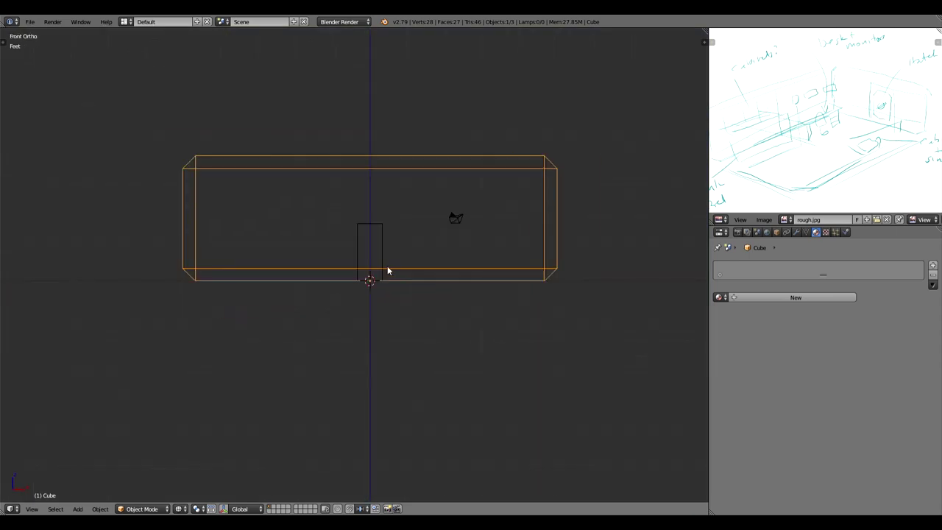
scroll(423, 238, down, 1)
shift+middle_drag(422, 237, 400, 259)
key(KP_3)
shift+middle_drag(351, 265, 396, 263)
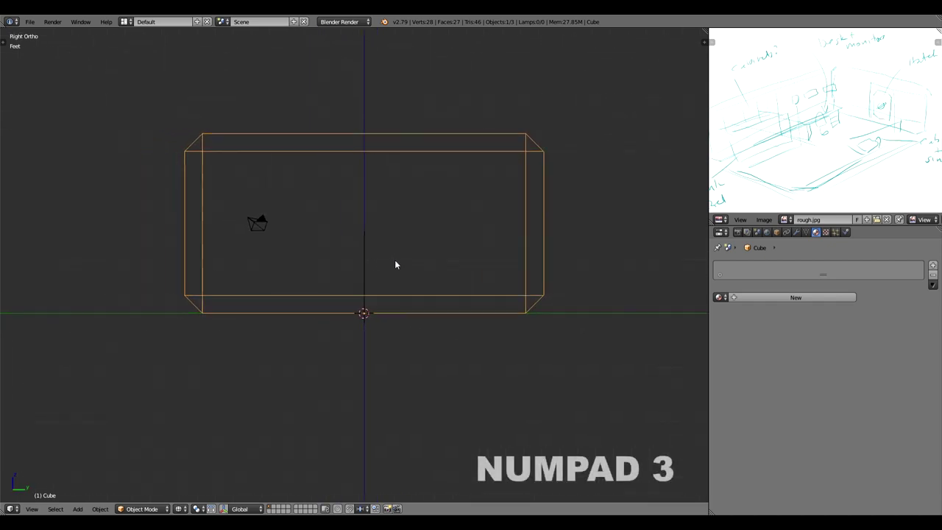
Add a plane at the 3D cursor and align it to the right view.
key(shift+a)
mouse_move(390, 284)
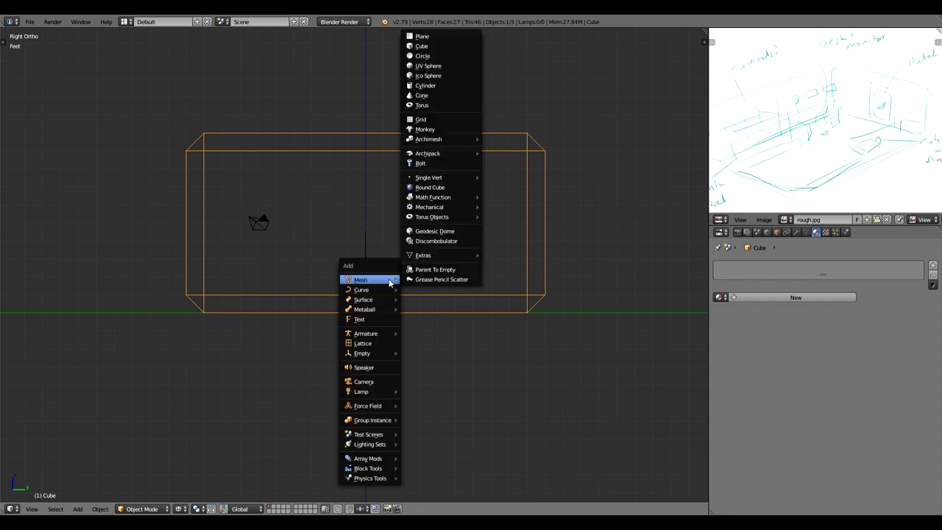
click(455, 38)
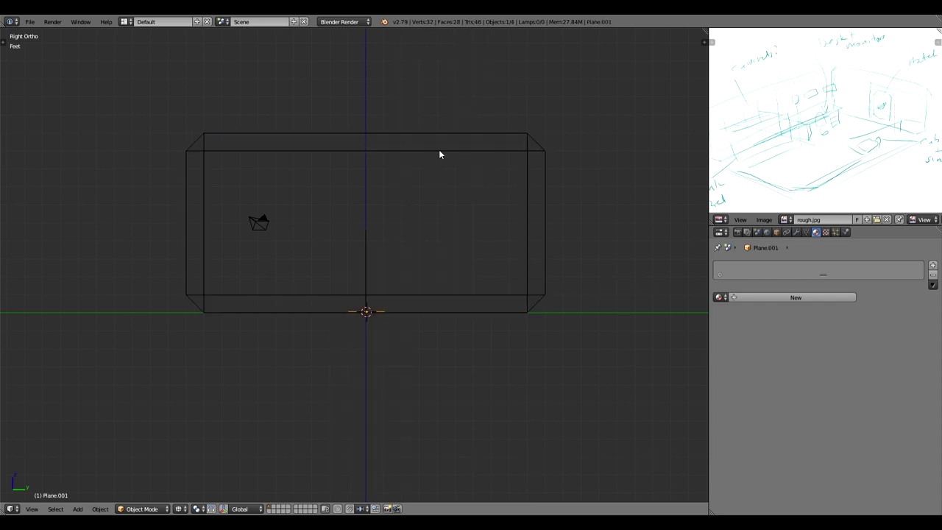
key(t)
click(9, 357)
key(t)
Raise the new plane about 5 feet along Z.
key(g)
key(z)
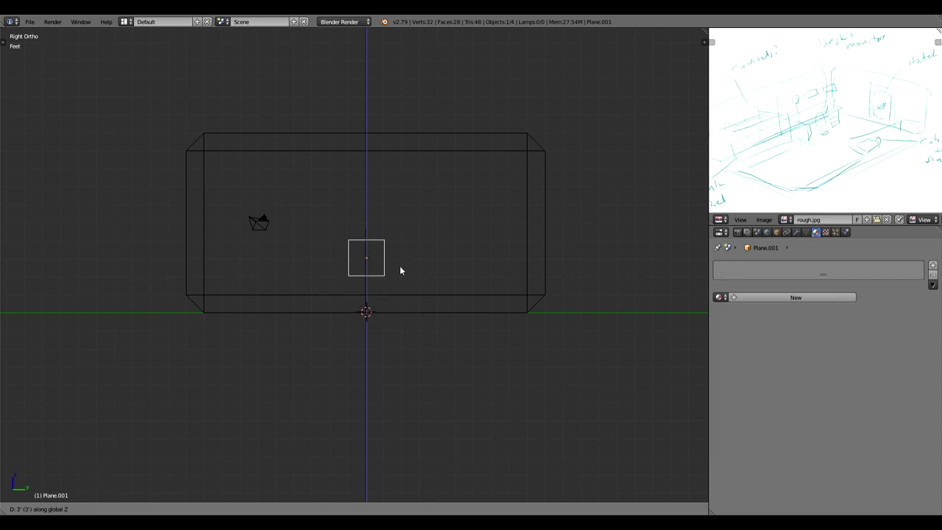
click(402, 237)
Enter Edit Mode on the plane and turn on edge-length display.
key(Tab)
scroll(403, 234, up, 2)
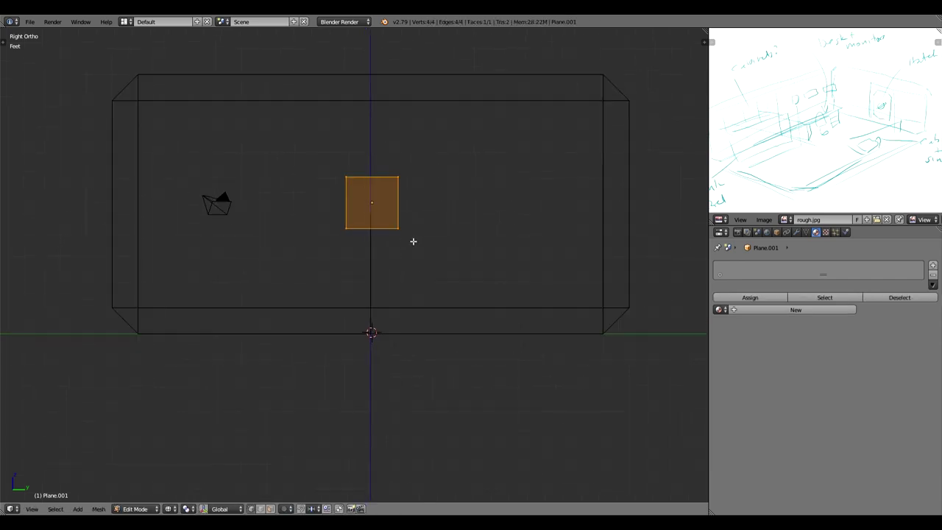
key(n)
click(549, 392)
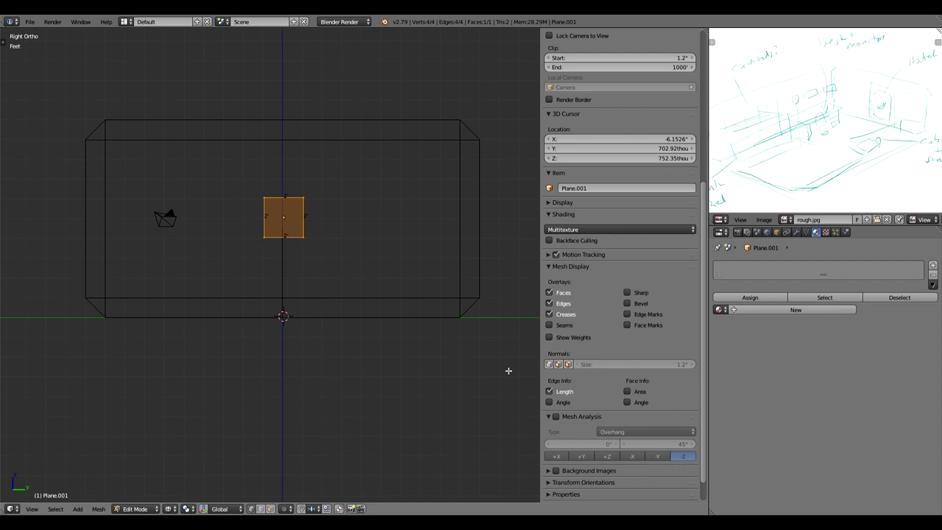
key(n)
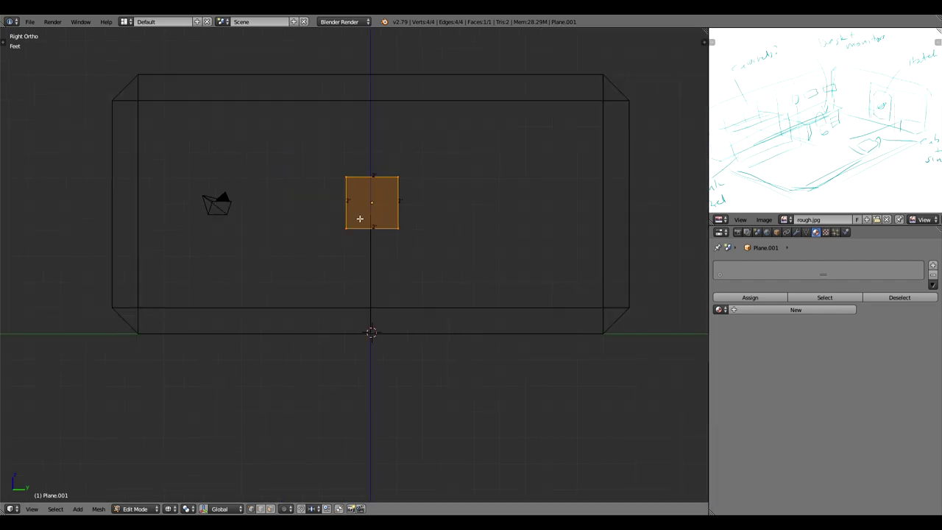
Select the plane's lower edge and move it about 3.05 feet down along Z to the room's lower bevel line.
key(a)
right_click(416, 237)
key(g)
key(z)
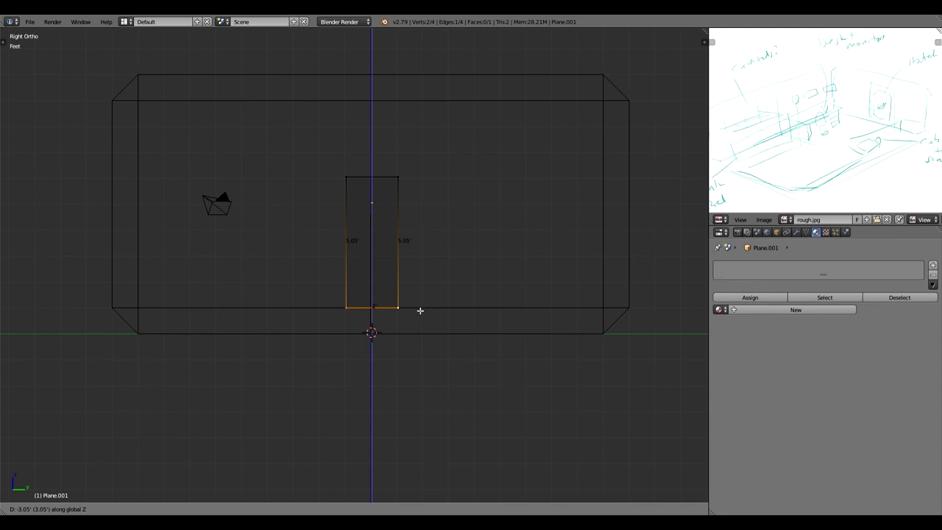
click(420, 310)
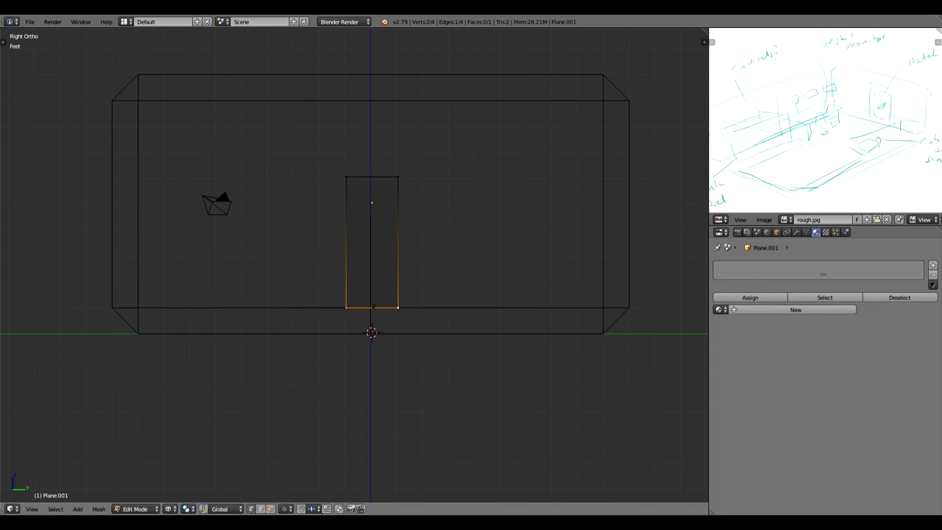
Turn on vertex snapping and snap the plane's lower edge along Z to the height of the room's lower bevel.
click(314, 510)
click(328, 486)
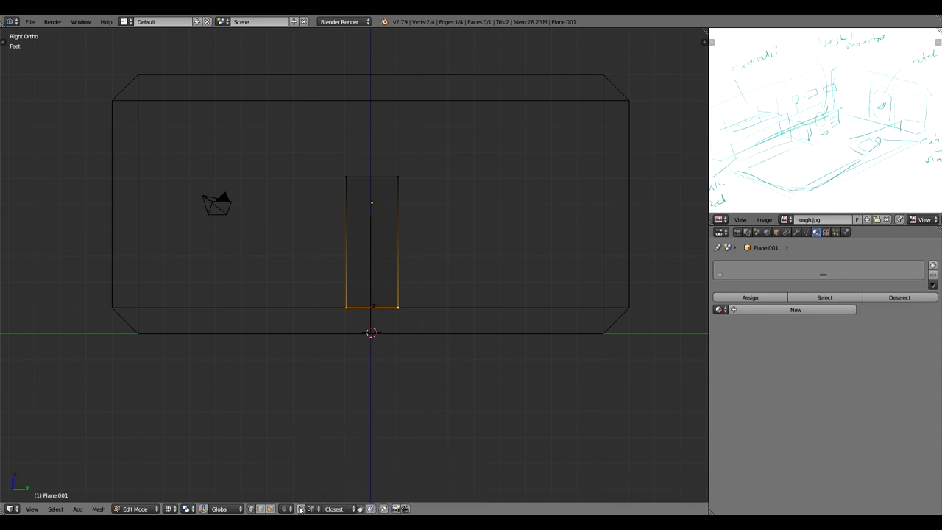
click(300, 509)
key(g)
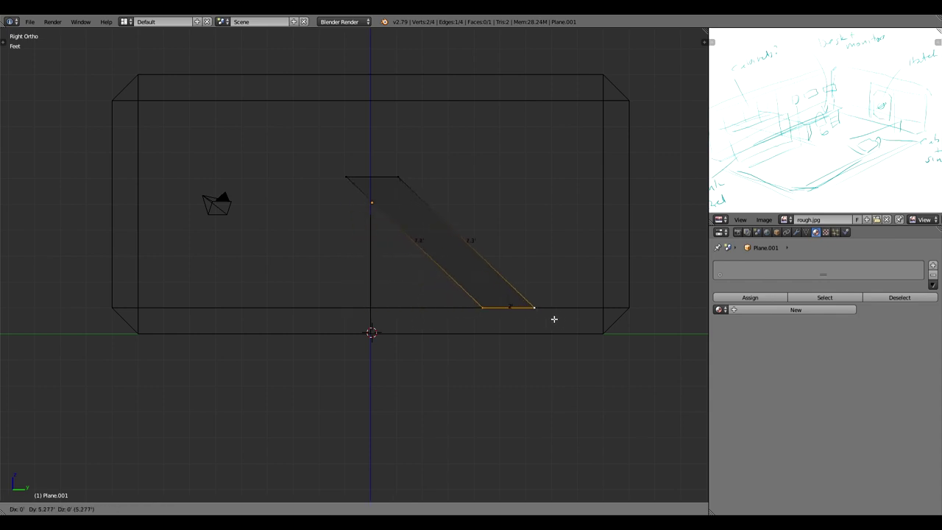
key(z)
click(603, 308)
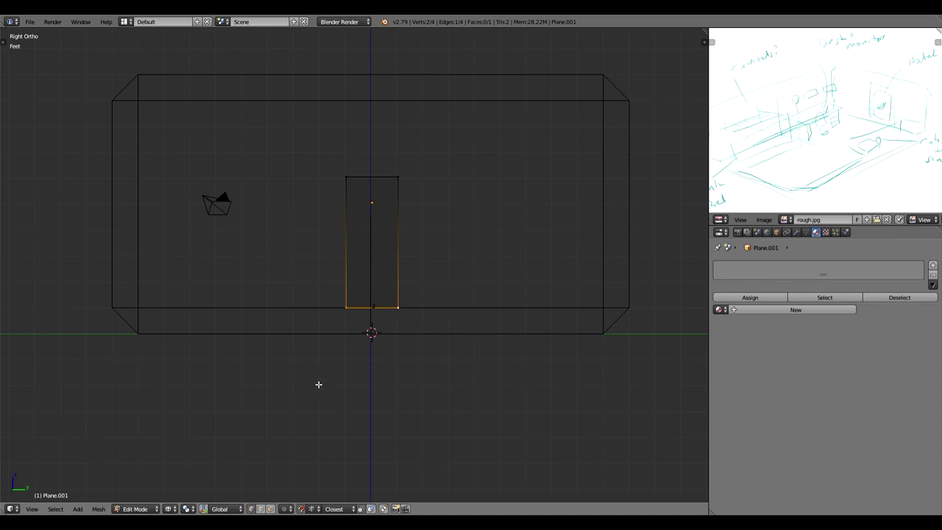
Select the plane's upper edge and raise it about 11.3 inches along Z.
right_click(351, 181)
shift+right_click(398, 177)
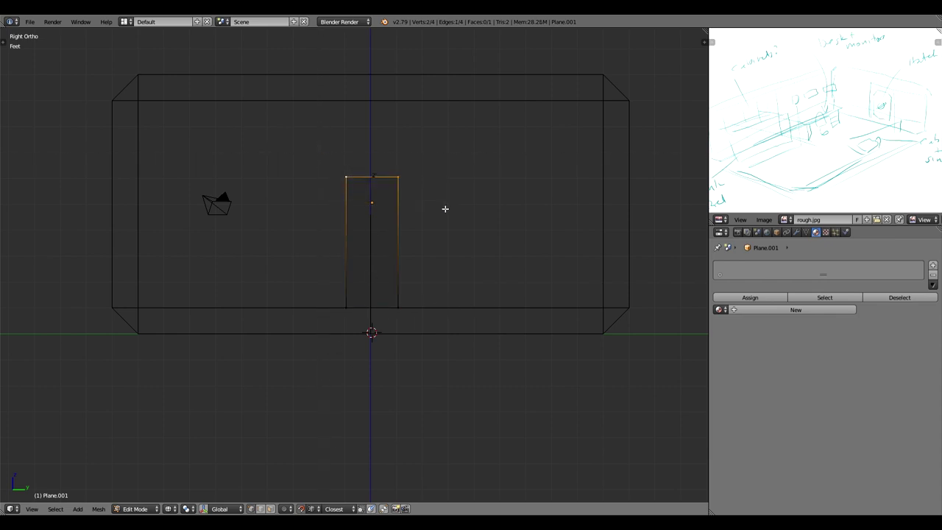
key(g)
key(z)
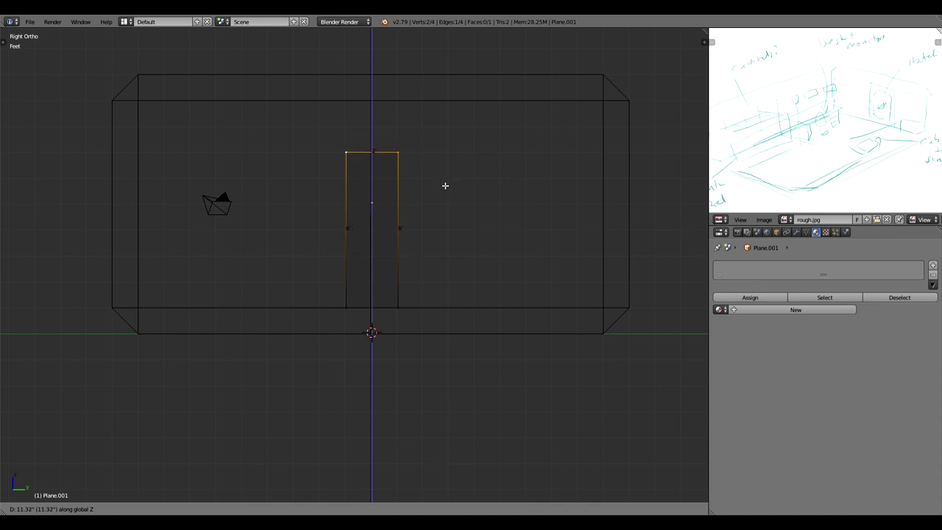
click(445, 186)
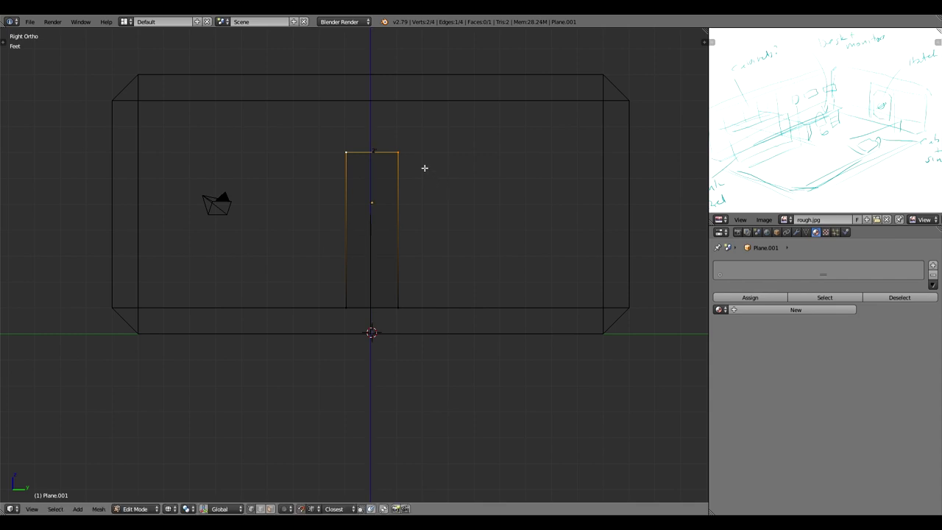
Switch snapping to increments and move the plane's +Y side edge 2 feet outward, making the plane 4 feet wide.
key(a)
key(b)
drag(387, 135, 424, 326)
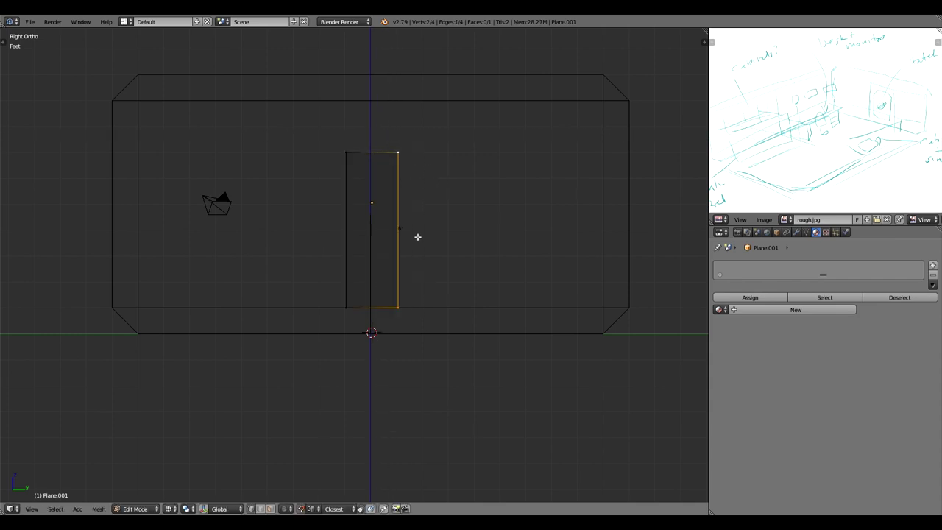
key(g)
right_click(437, 237)
click(313, 509)
click(328, 495)
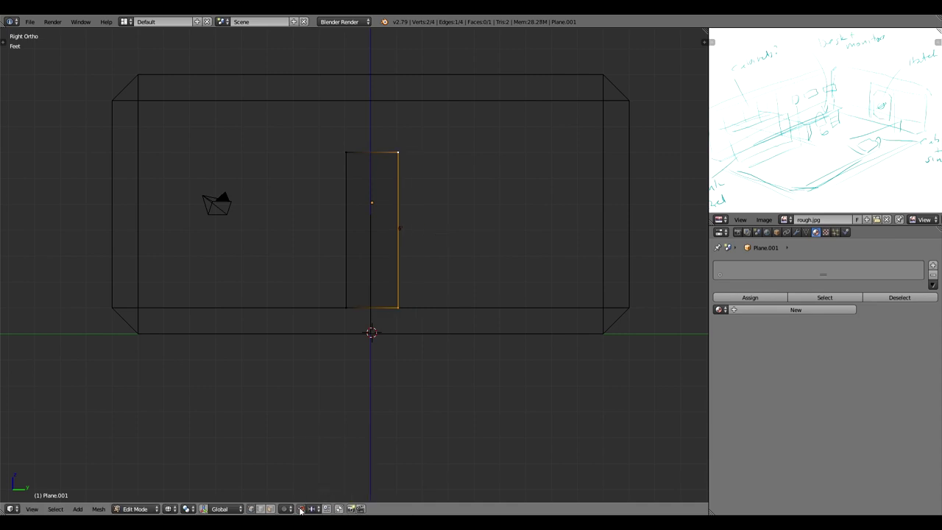
key(g)
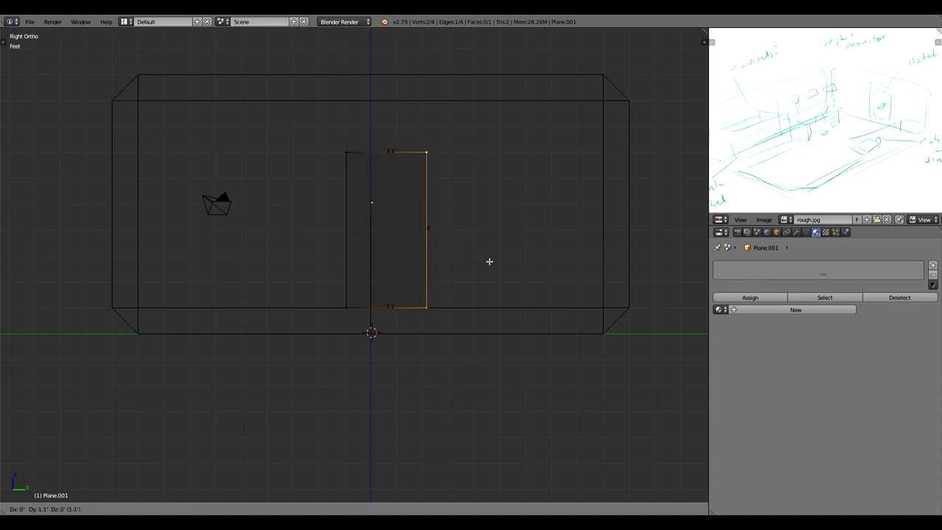
click(646, 273)
key(a)
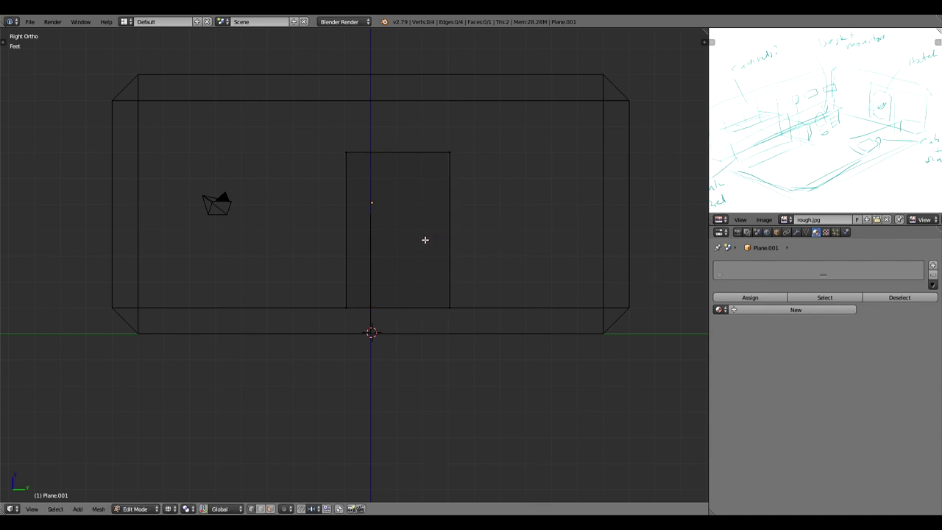
Move the whole plane -1 foot along Y and snap the selection to the grid.
key(a)
key(g)
key(y)
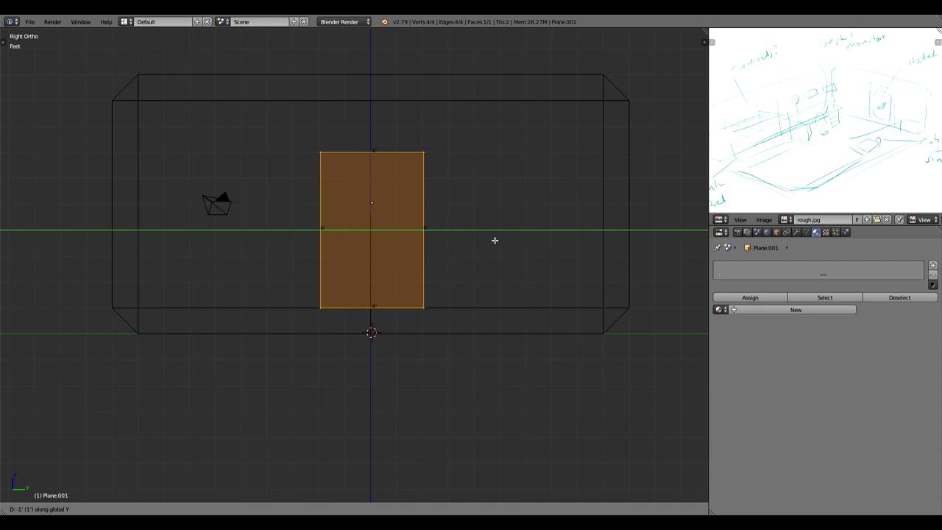
click(495, 240)
key(shift+s)
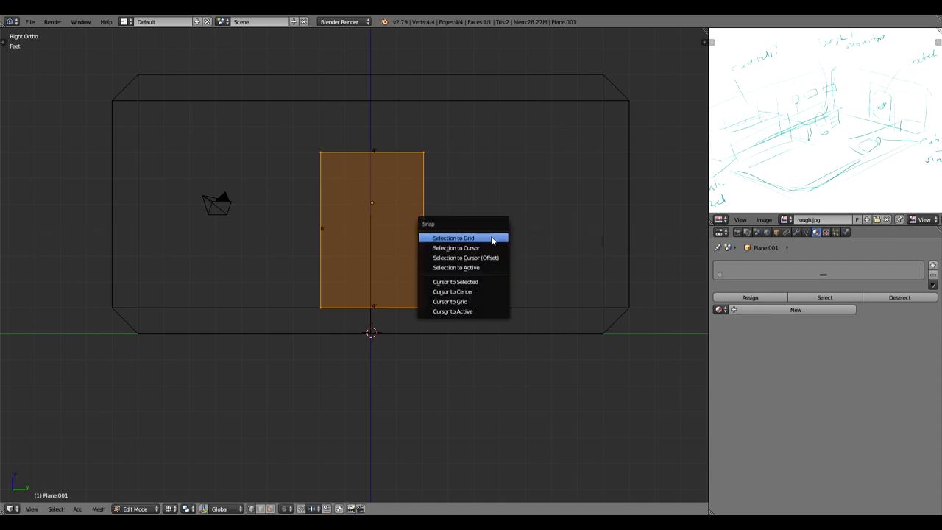
click(495, 240)
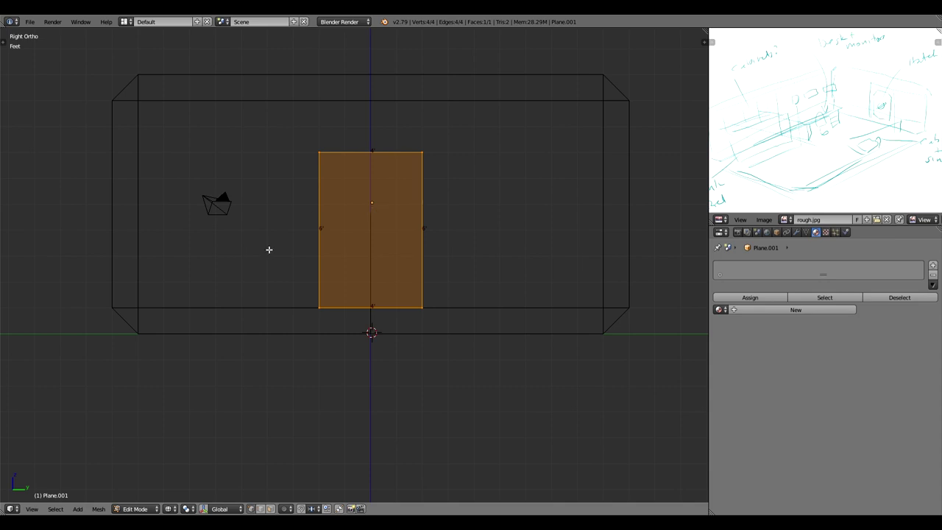
Extrude the plane 1 foot along its normal in front view.
key(KP_1)
key(e)
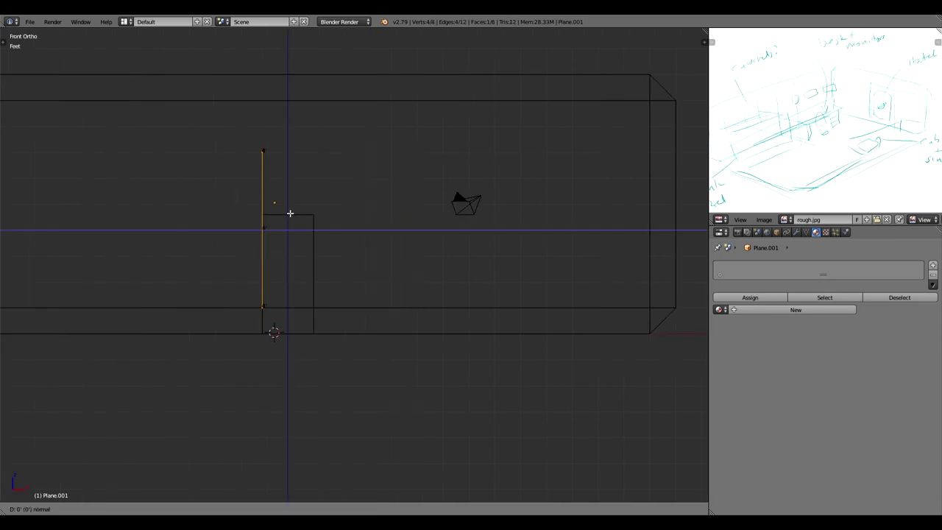
click(323, 215)
Select the four short depth edges at the box's corners by similarity and bevel them with an offset of about 0.5.
middle_drag(324, 214, 274, 172)
right_click(271, 169)
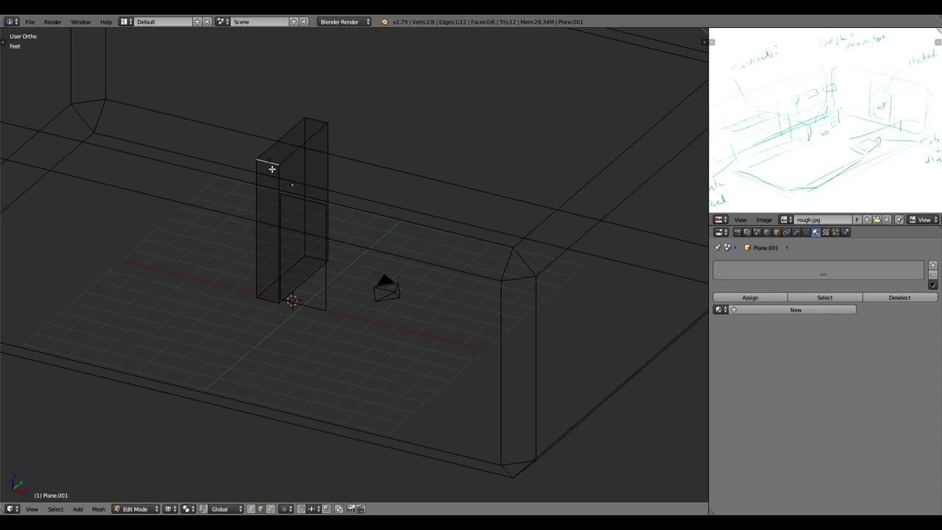
ctrl+alt+shift+click(272, 167)
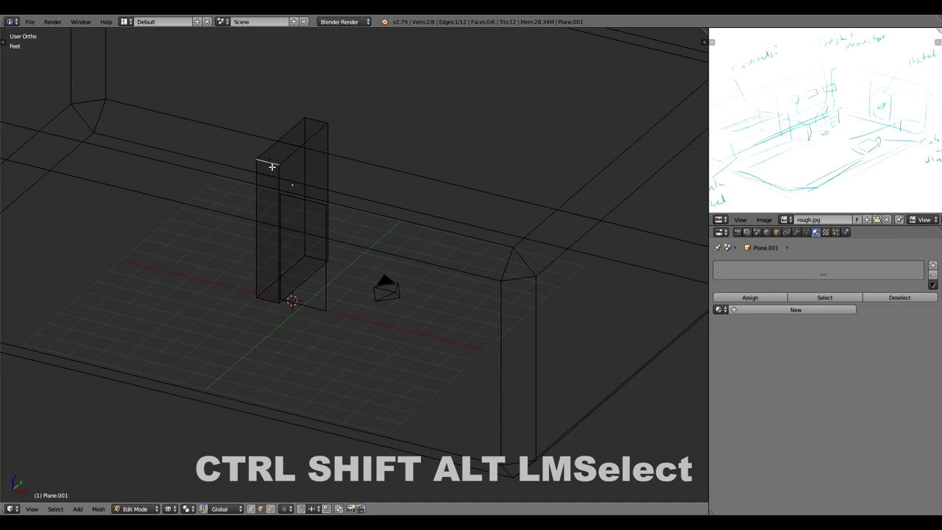
ctrl+alt+shift+click(272, 167)
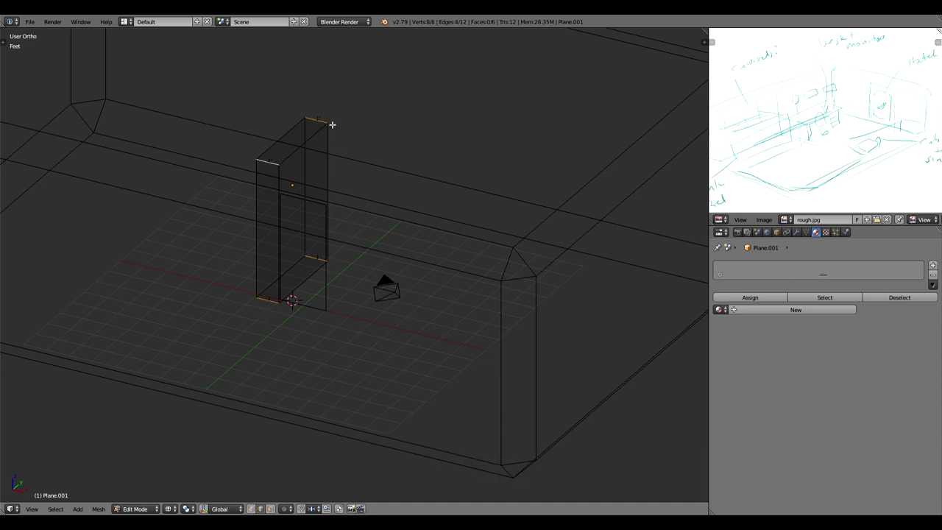
middle_drag(307, 174, 286, 158)
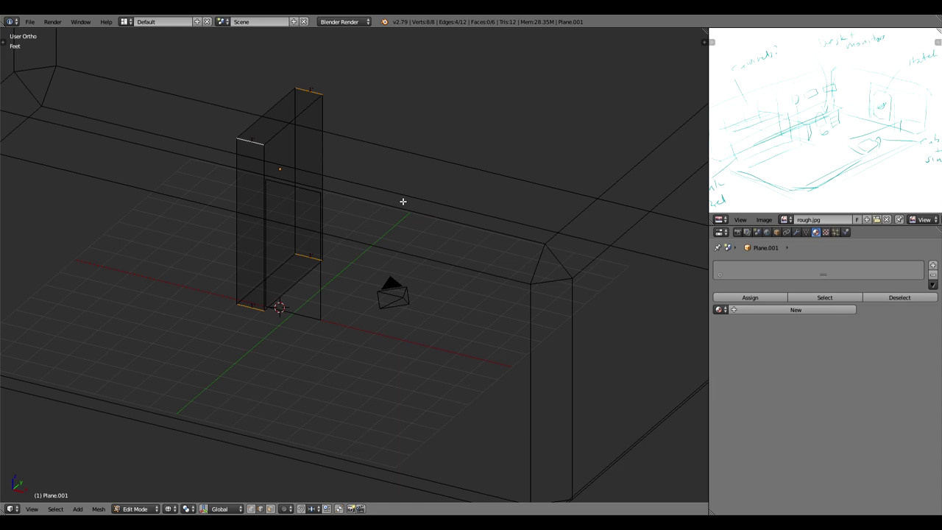
key(w)
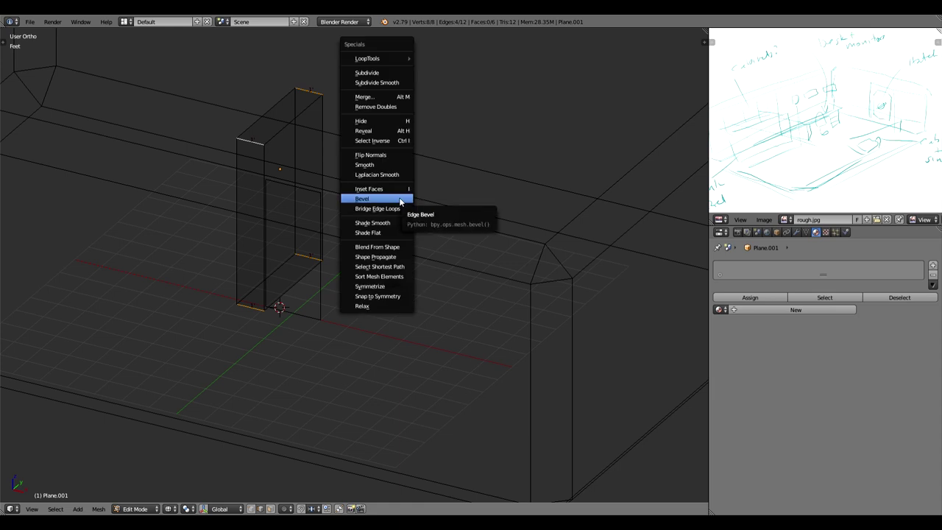
click(400, 202)
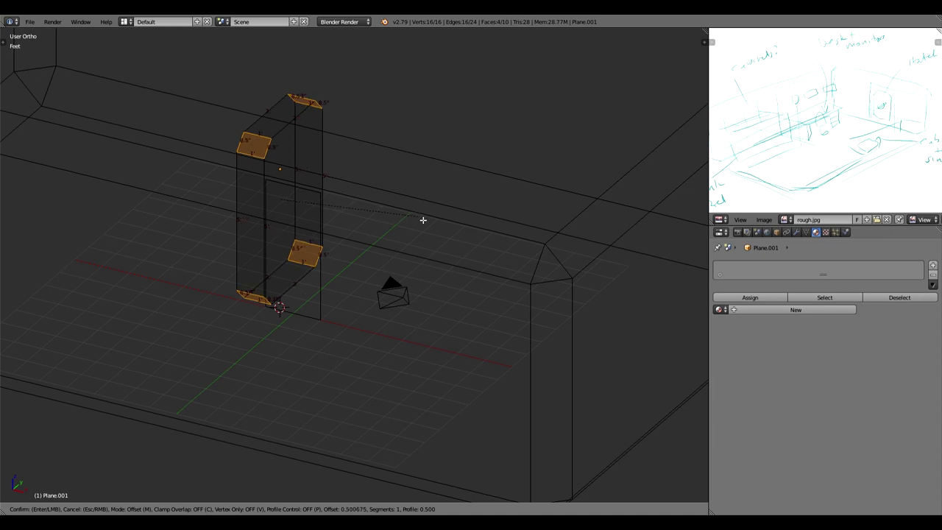
click(423, 220)
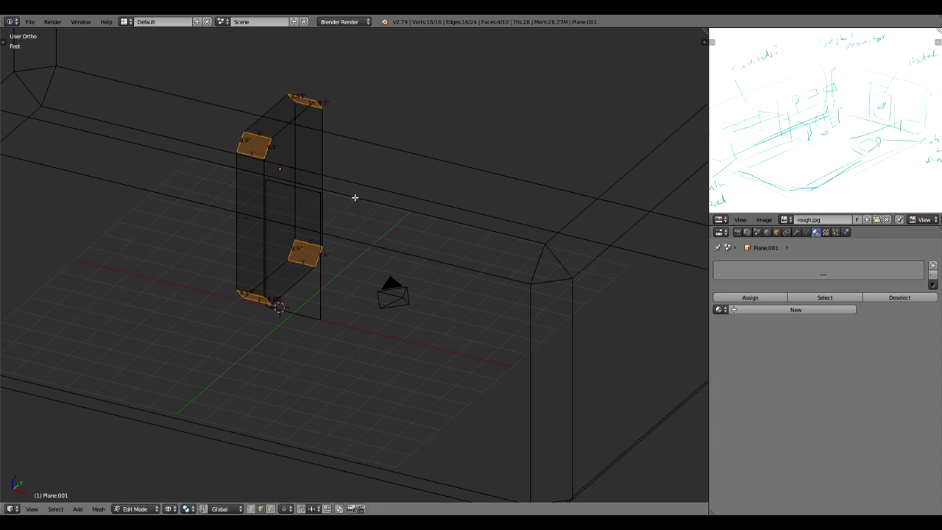
Leave Edit Mode and move the beveled box 15.5 feet along X onto the room's end wall.
key(Tab)
key(KP_7)
scroll(300, 236, down, 3)
key(g)
key(x)
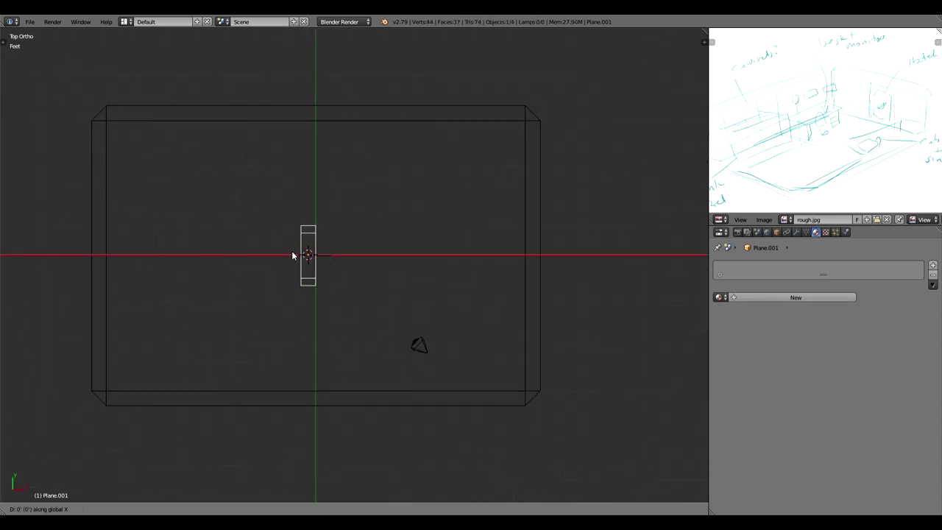
click(464, 266)
middle_drag(457, 259, 381, 245)
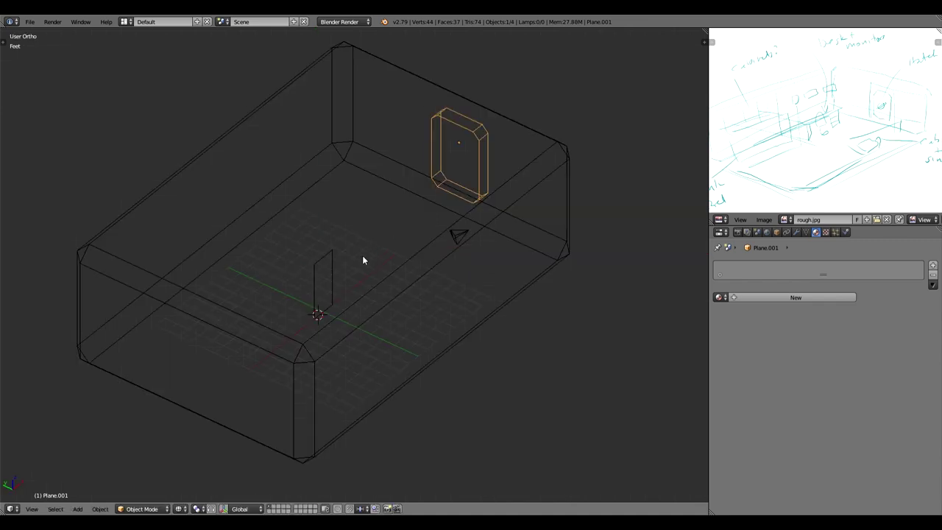
Show and widen the tool shelf in front view and reset the 3D cursor to the scene origin.
key(KP_1)
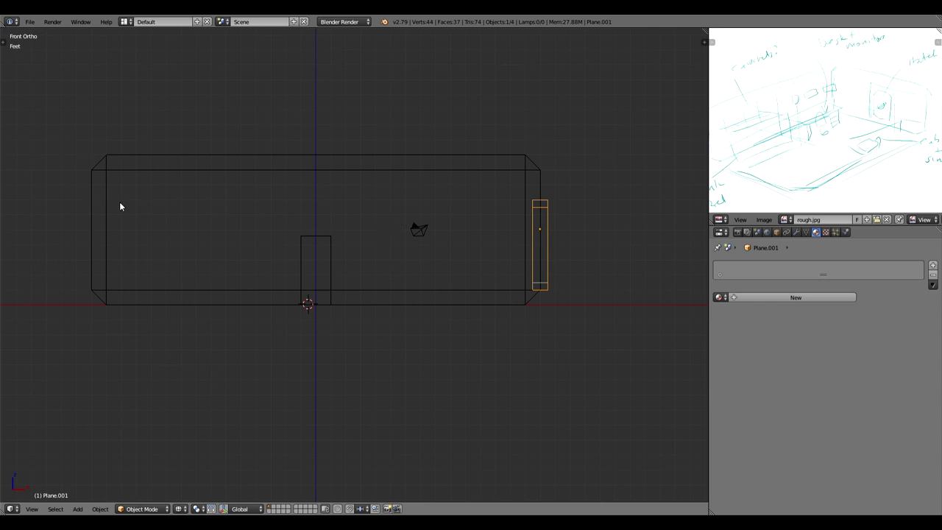
key(t)
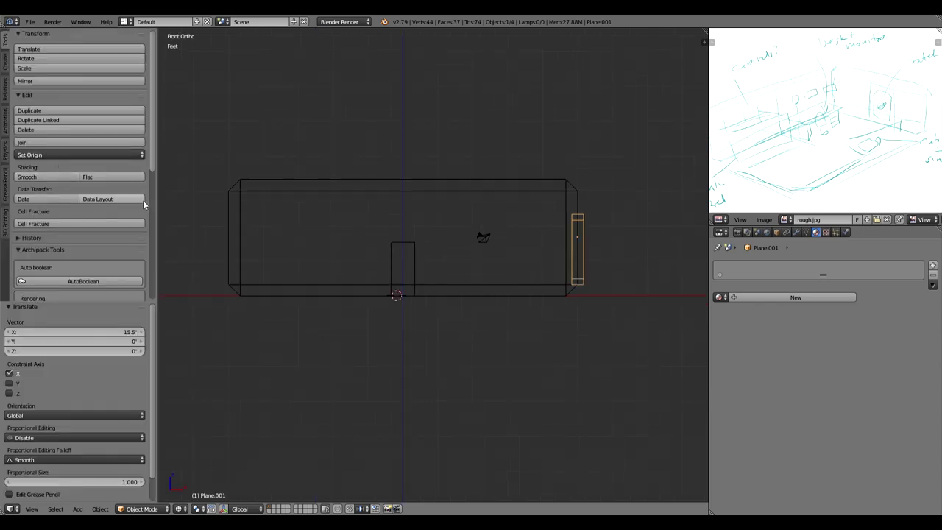
drag(160, 204, 175, 204)
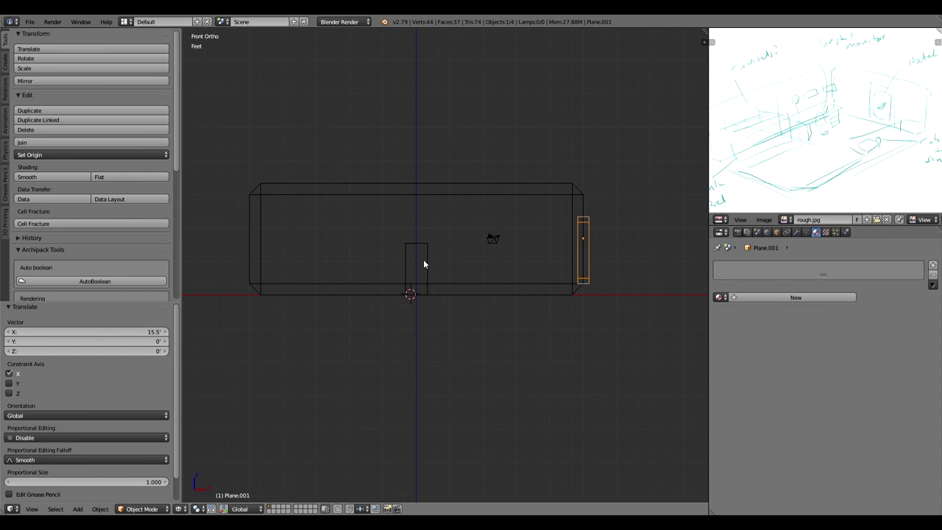
key(shift+c)
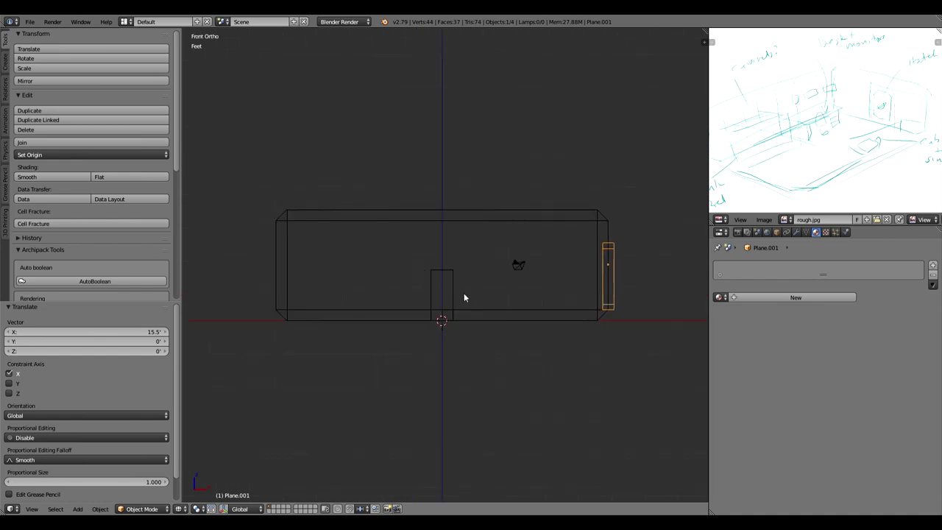
Add a new plane at the origin and align it to the front view.
key(shift+a)
mouse_move(477, 250)
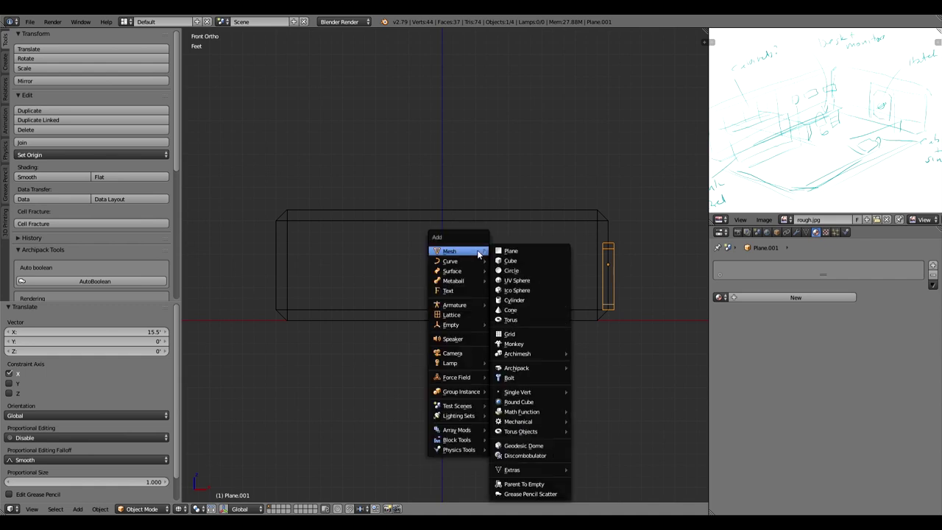
click(500, 252)
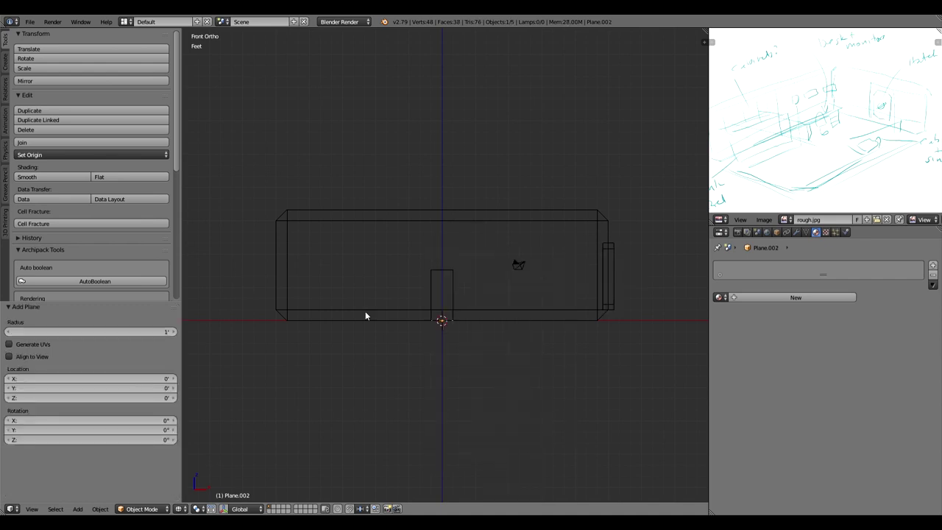
click(8, 356)
Raise the new plane about 6 feet so that it sits above the character-height reference.
scroll(463, 337, up, 4)
shift+middle_drag(489, 341, 416, 306)
scroll(414, 306, down, 1)
key(g)
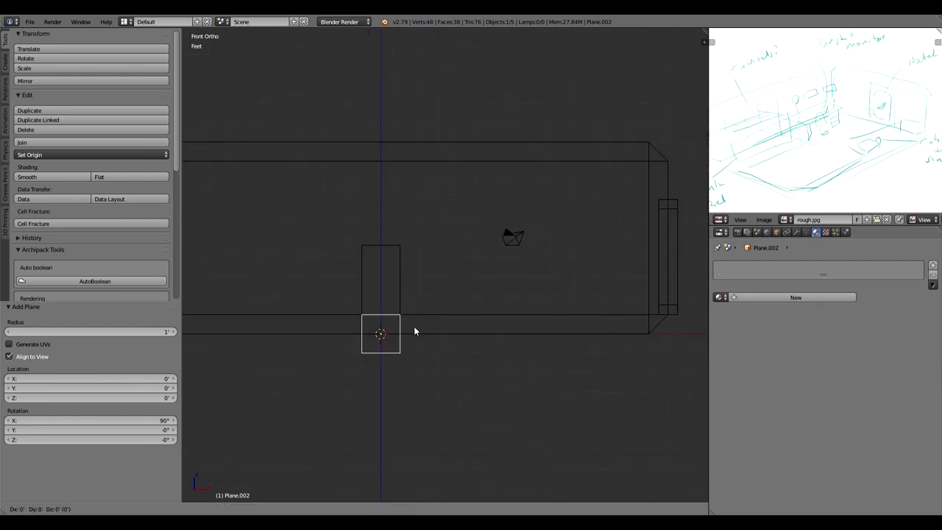
click(410, 215)
Enter Edit Mode in vertex selection and move the plane's +X side edge 2 feet along X.
key(Tab)
key(ctrl+Tab)
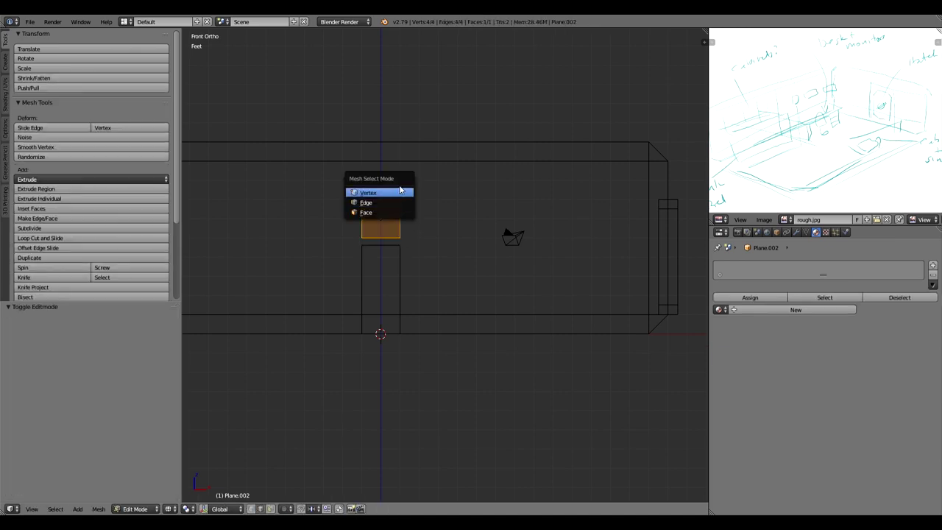
click(402, 190)
key(a)
key(b)
drag(389, 187, 430, 276)
key(g)
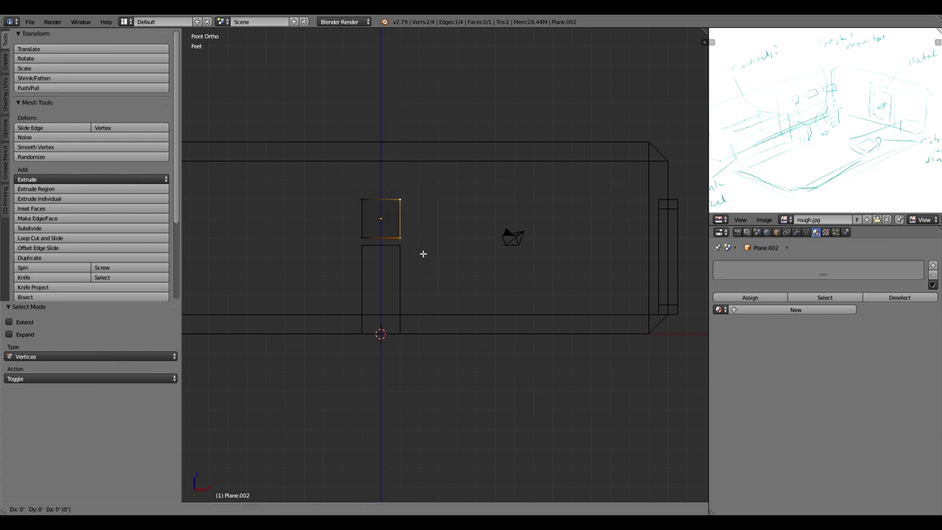
click(466, 259)
Turn on edge-length display and move the plane's +X side edge another 1 foot along X.
key(n)
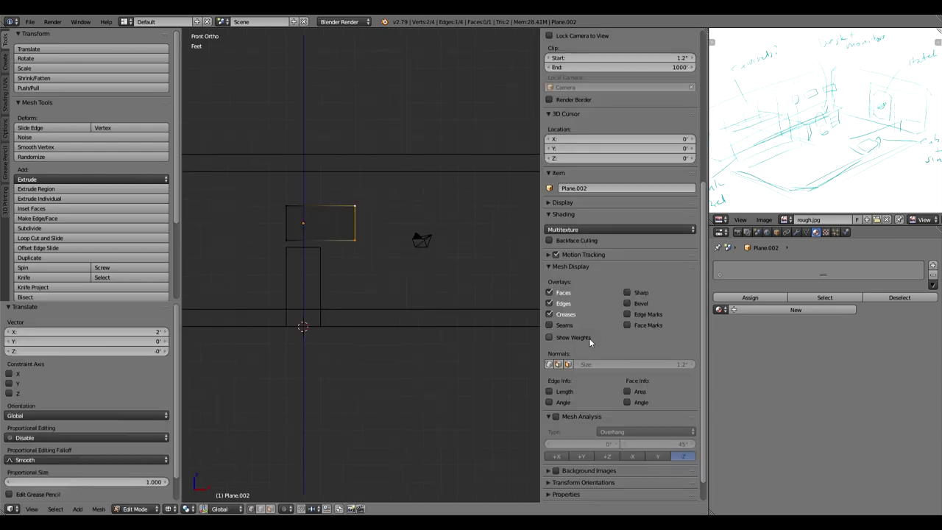
key(n)
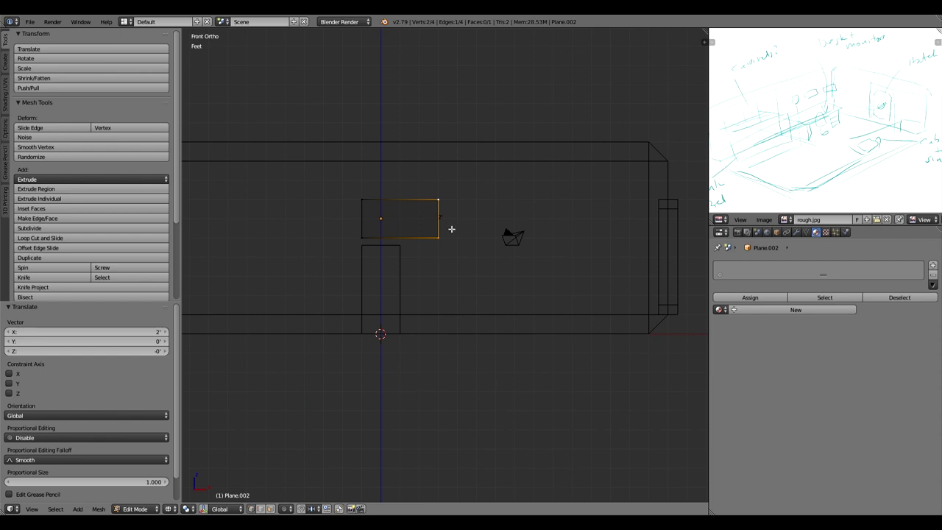
key(g)
click(471, 227)
Select the plane's lower edge and move it 1 foot down along Z.
right_click(464, 245)
shift+right_click(362, 239)
key(g)
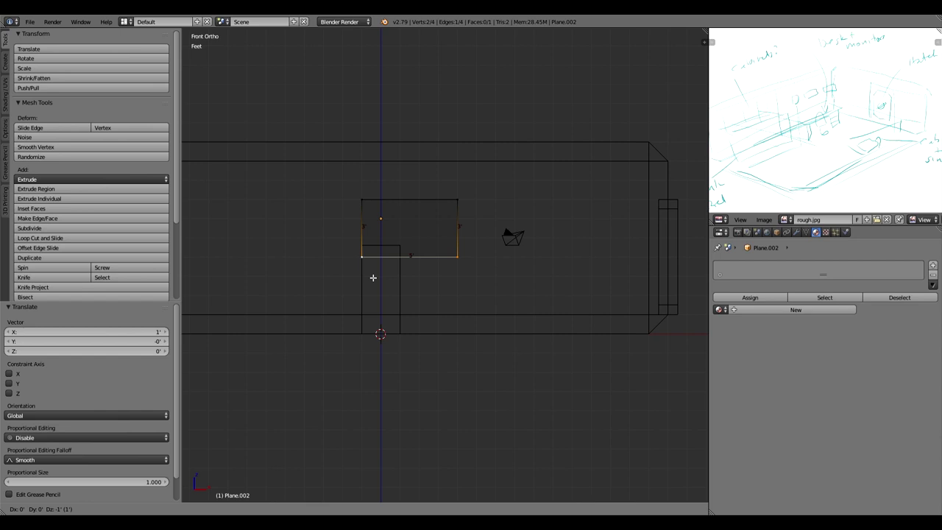
click(374, 278)
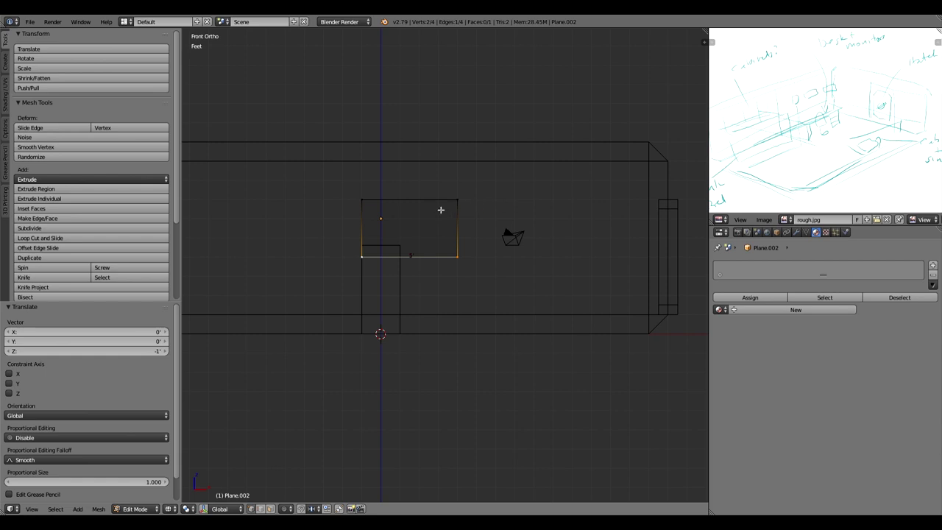
Select the whole plane and extrude it 1 foot along its normal to form a box.
key(a)
key(KP_7)
key(a)
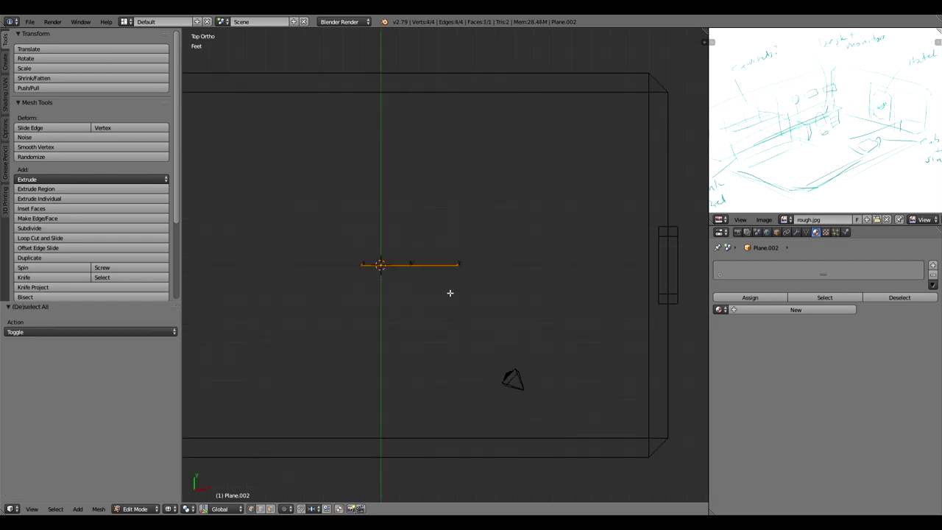
key(e)
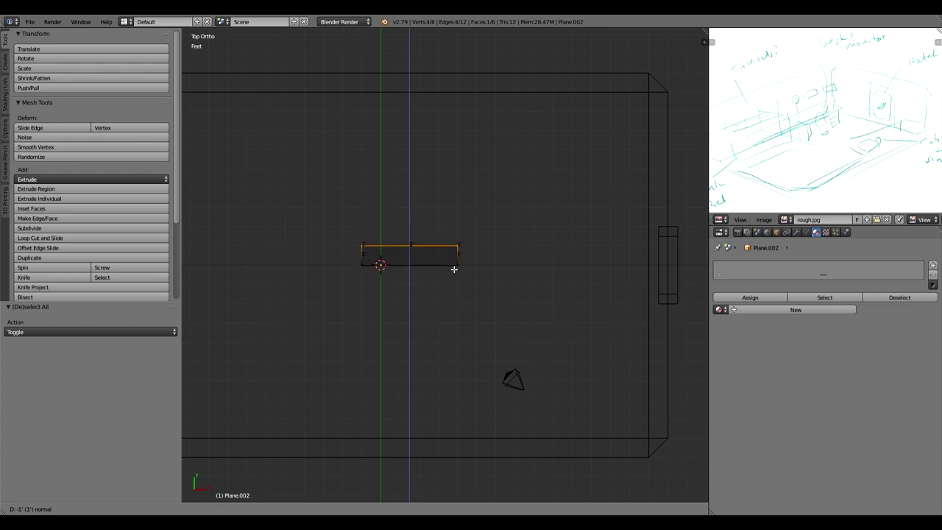
click(452, 267)
Switch to edge selection, select the box's four depth edges and bevel them with an offset of about 0.45.
middle_drag(477, 259, 452, 216)
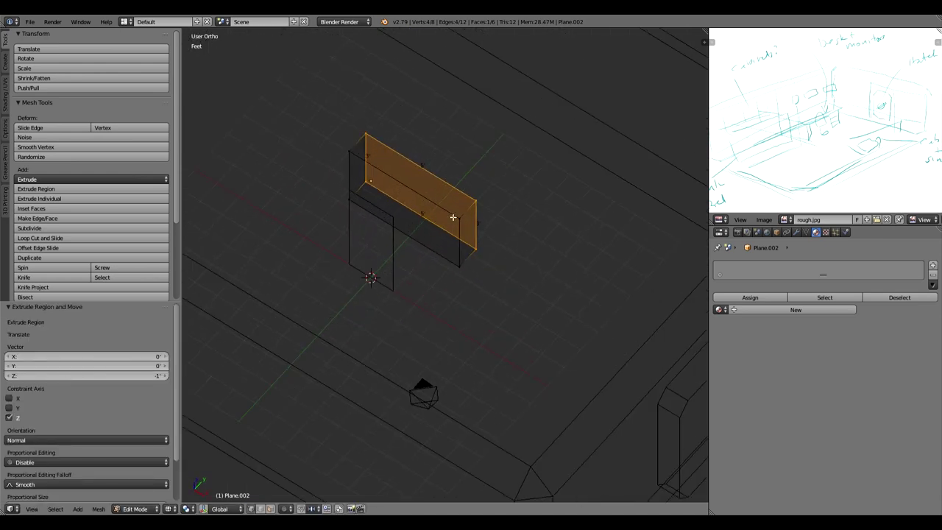
key(ctrl+Tab)
click(470, 216)
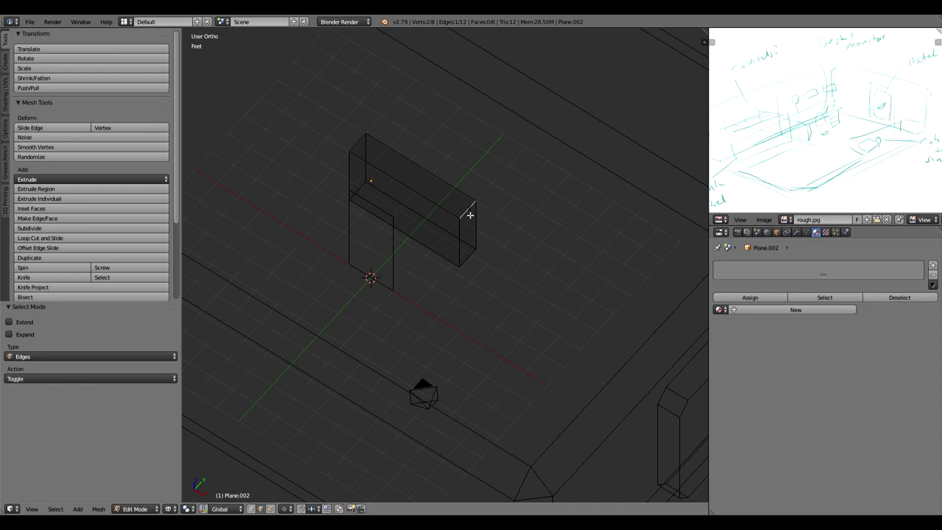
ctrl+alt+click(470, 214)
key(KP_1)
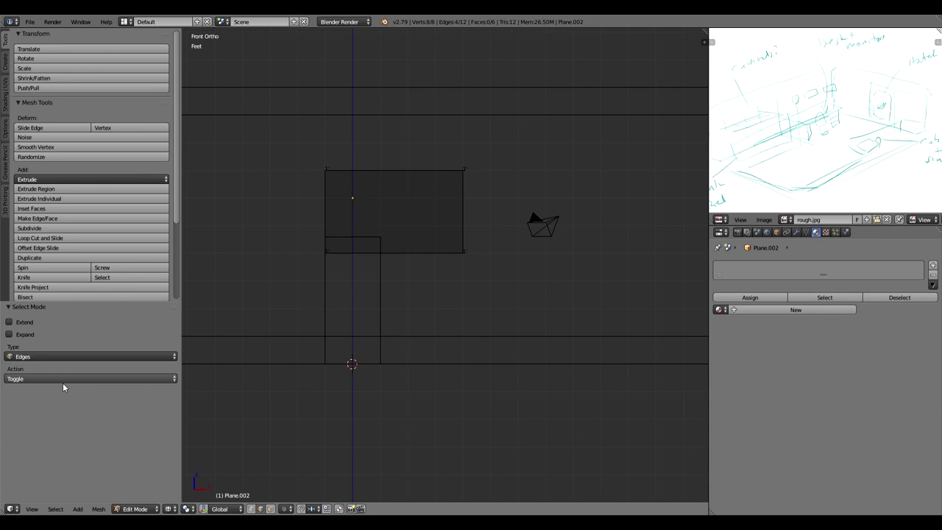
key(ctrl+e)
click(507, 183)
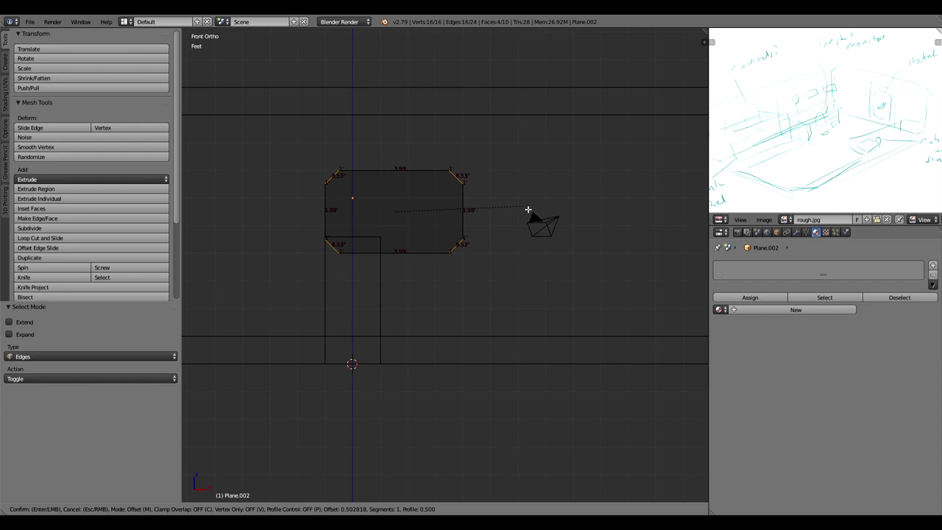
click(518, 212)
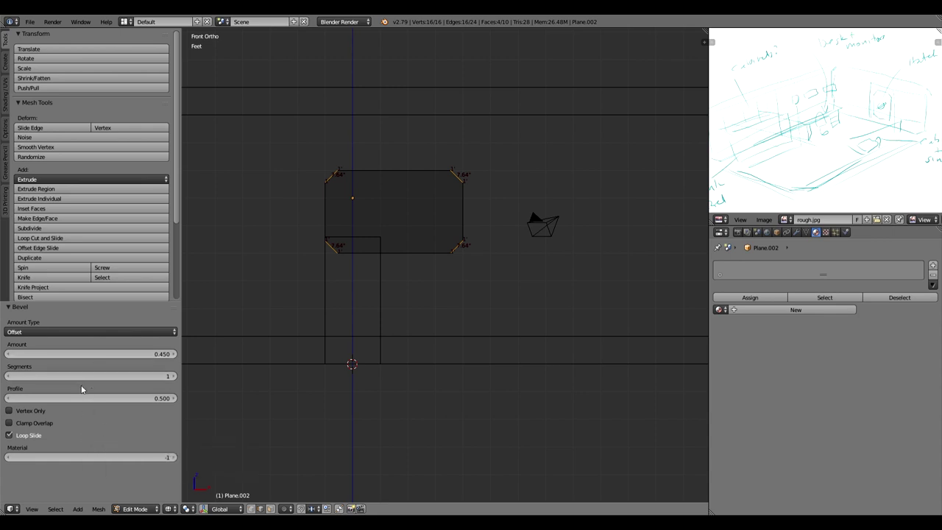
Set the corner bevel to 5 segments.
click(173, 377)
click(173, 376)
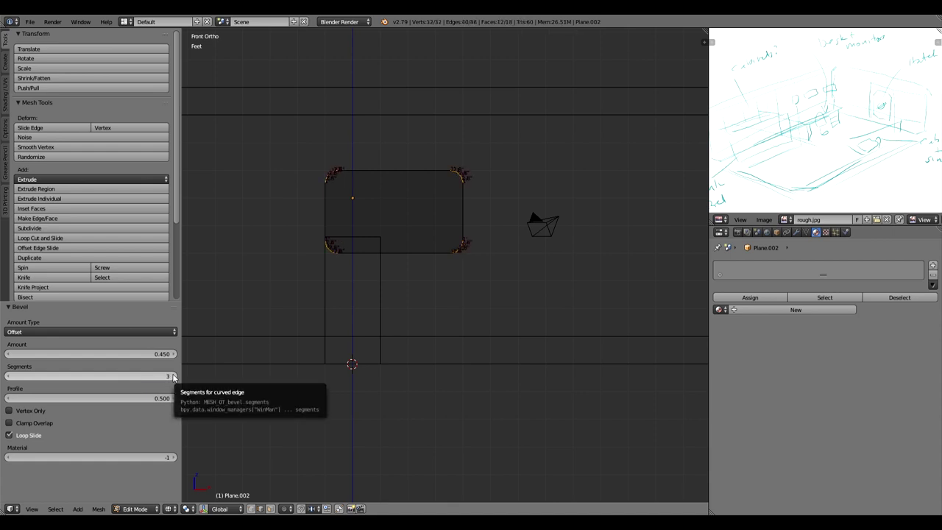
click(173, 376)
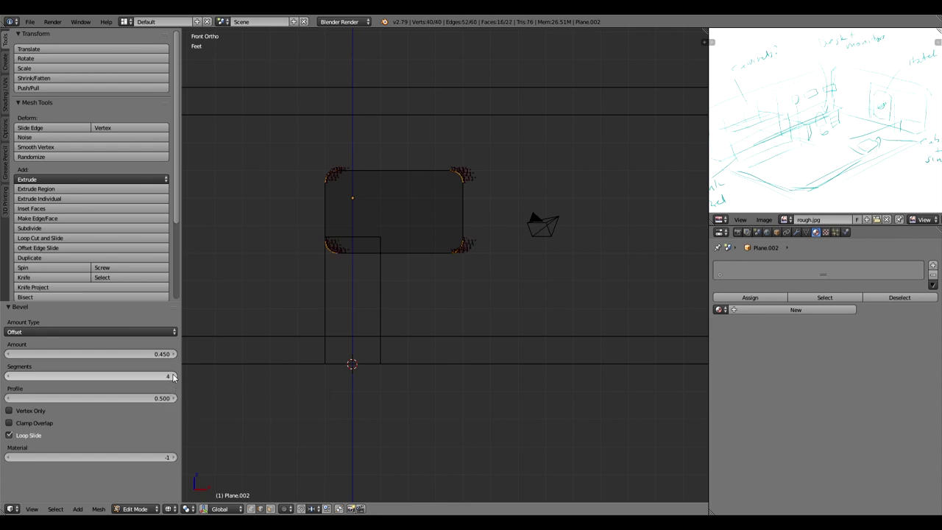
click(174, 376)
Leave Edit Mode and move the rounded box about 9.4 feet along Y so that it straddles the room's +Y wall.
middle_drag(437, 216, 427, 253)
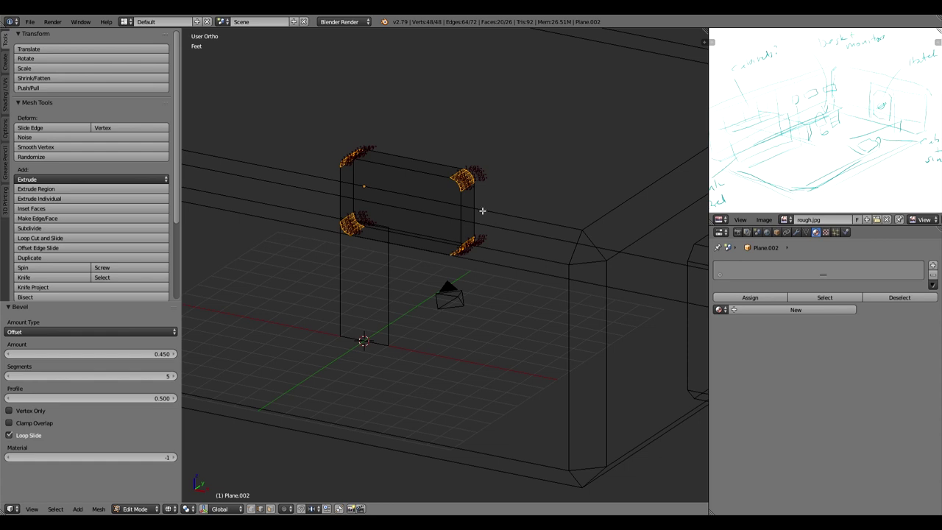
key(Tab)
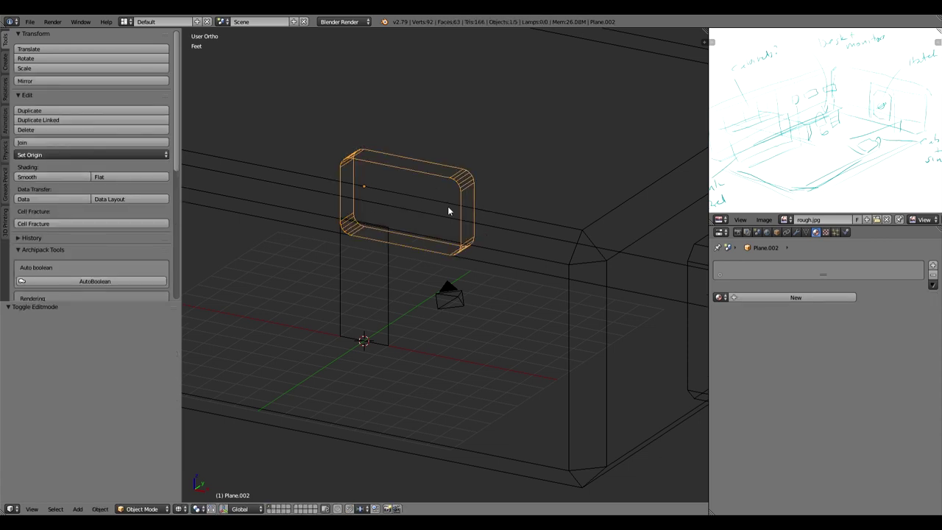
key(KP_7)
scroll(452, 223, down, 4)
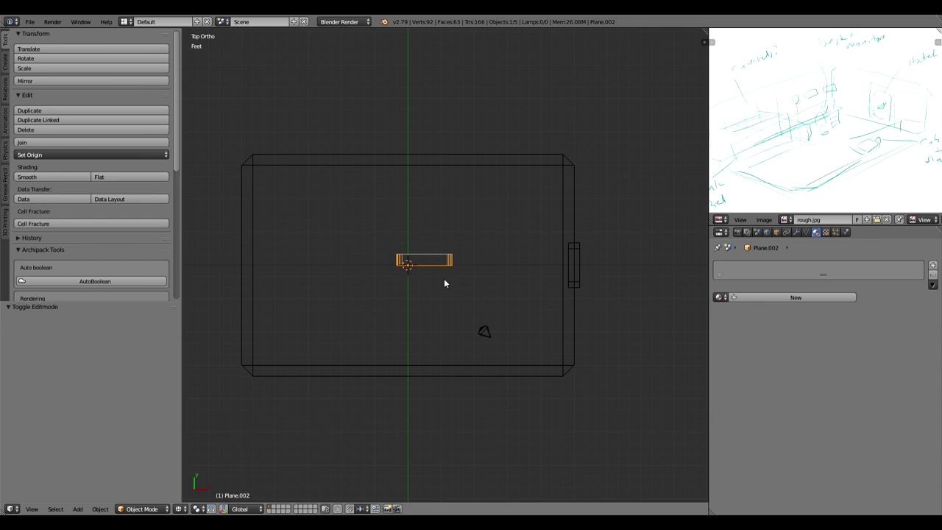
key(g)
key(y)
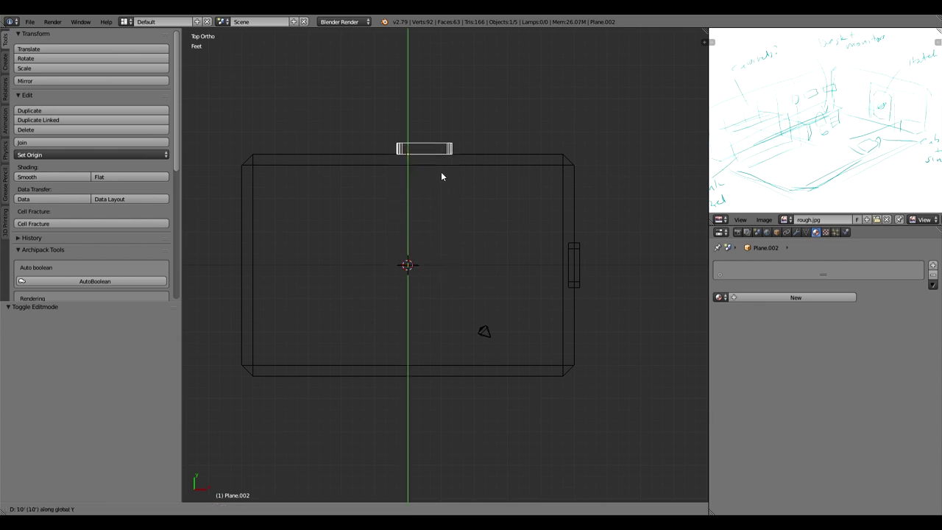
click(440, 184)
Select the beveled box on the +X wall together with the rounded box and join them into one object.
scroll(390, 253, up, 1)
shift+middle_drag(298, 266, 359, 265)
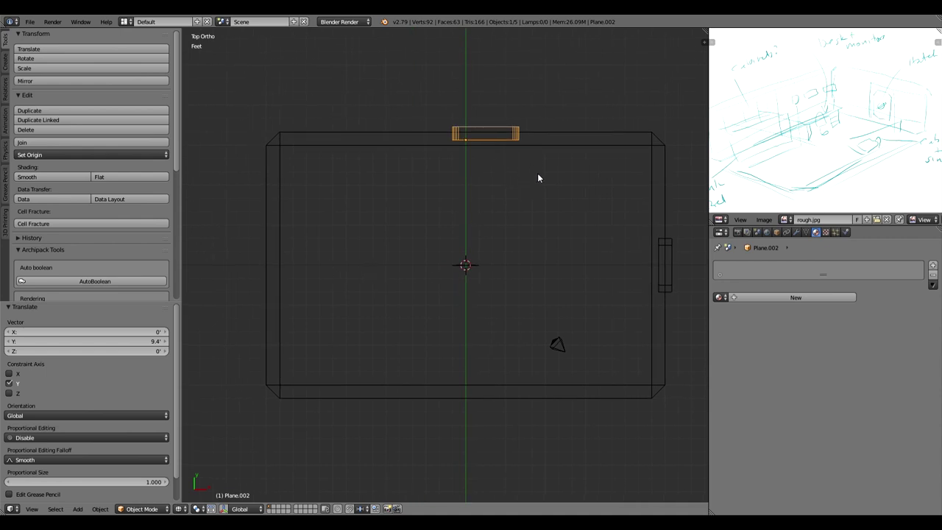
right_click(671, 259)
shift+right_click(509, 141)
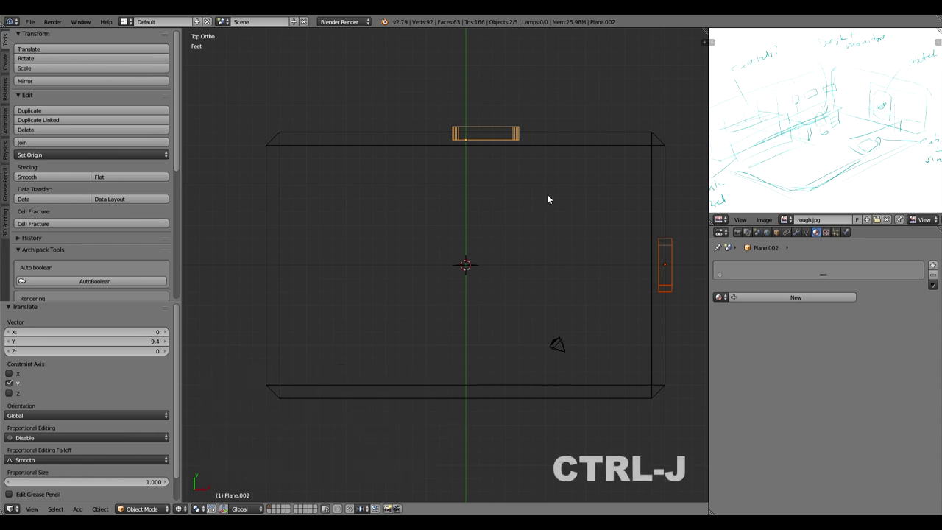
key(ctrl+j)
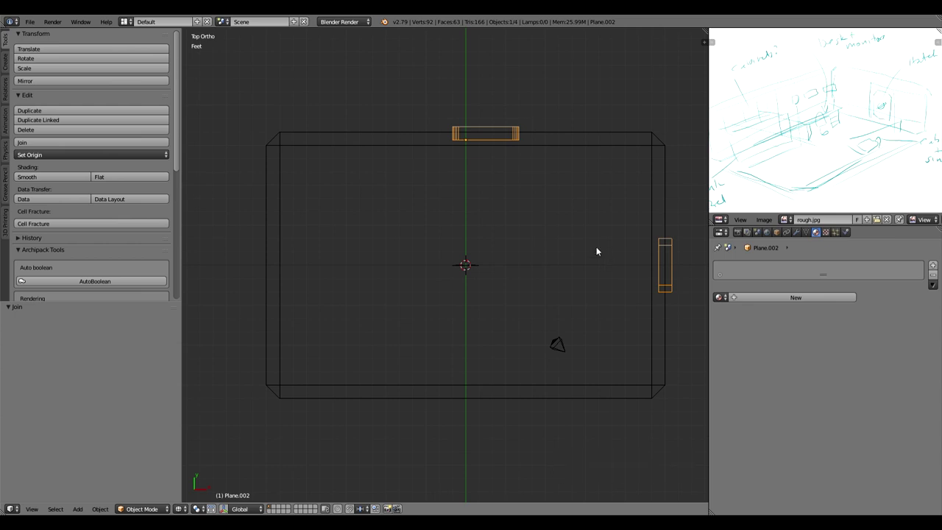
Enter Edit Mode on the joined object and switch to vertex selection.
key(Tab)
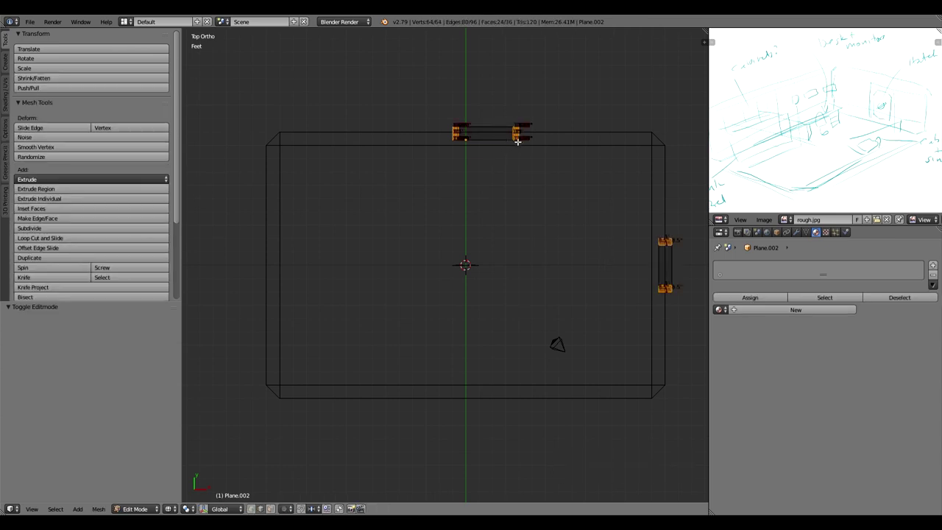
key(ctrl+Tab)
click(512, 116)
scroll(515, 134, up, 4)
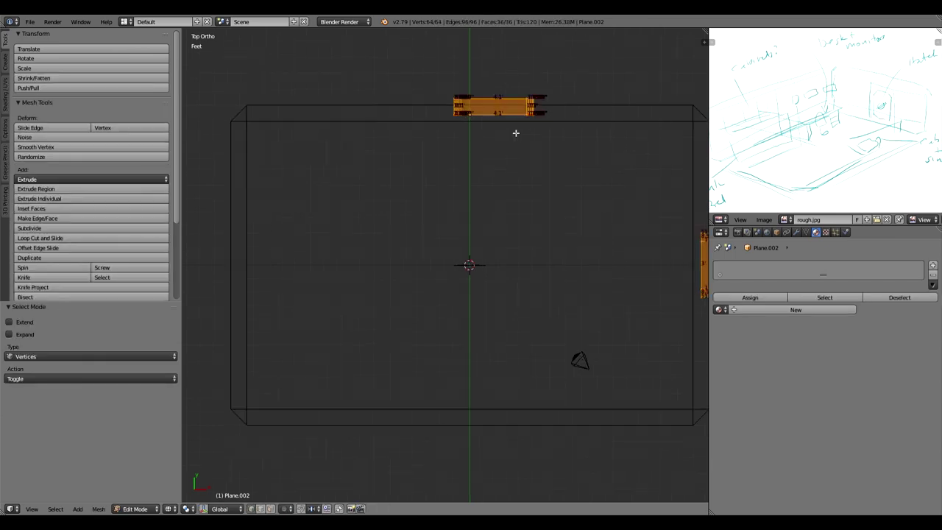
shift+middle_drag(535, 100, 493, 282)
middle_drag(540, 253, 493, 208)
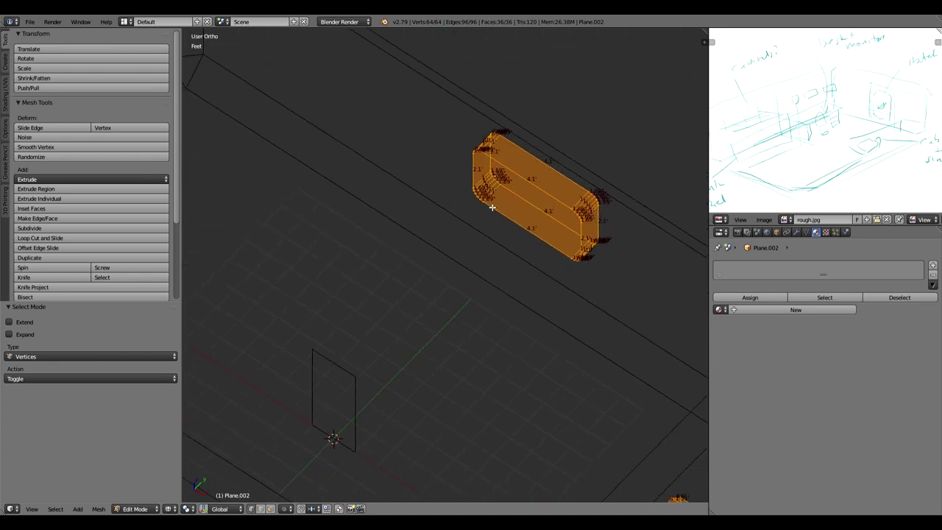
Select all linked geometry of the rounded box and place a duplicate 16 feet along −X and 11 feet along −Y.
right_click(475, 161)
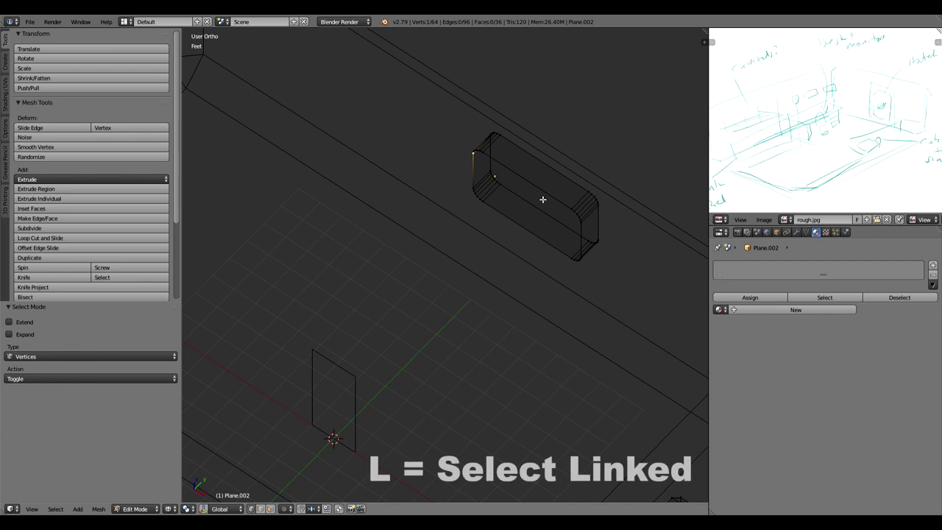
key(l)
key(shift+l)
key(l)
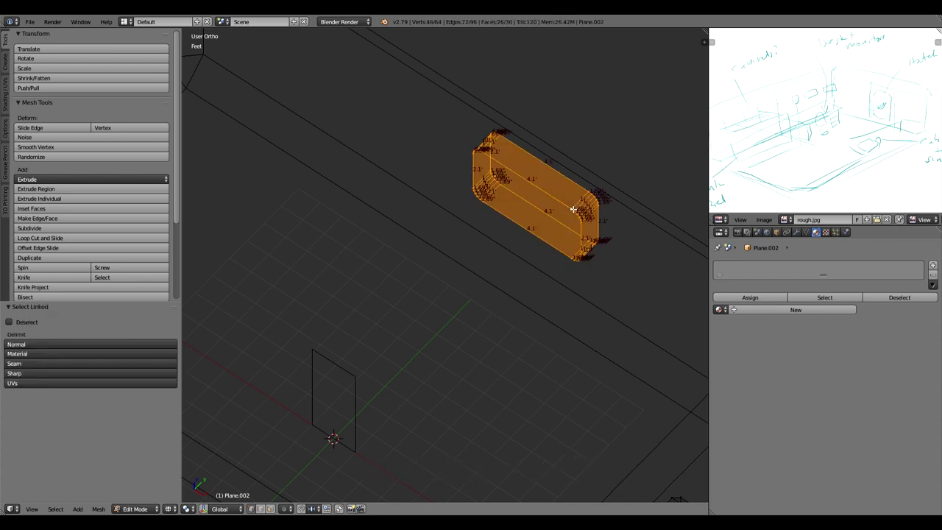
scroll(557, 225, down, 4)
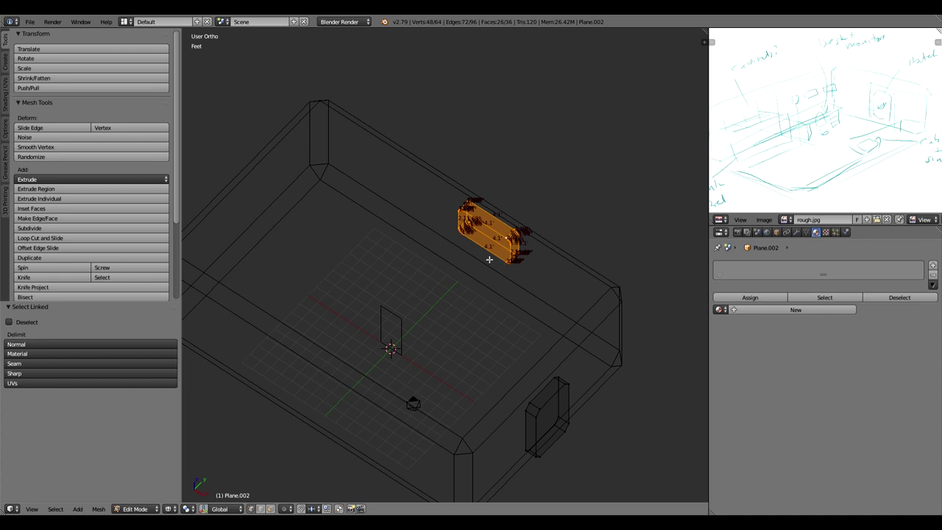
key(KP_7)
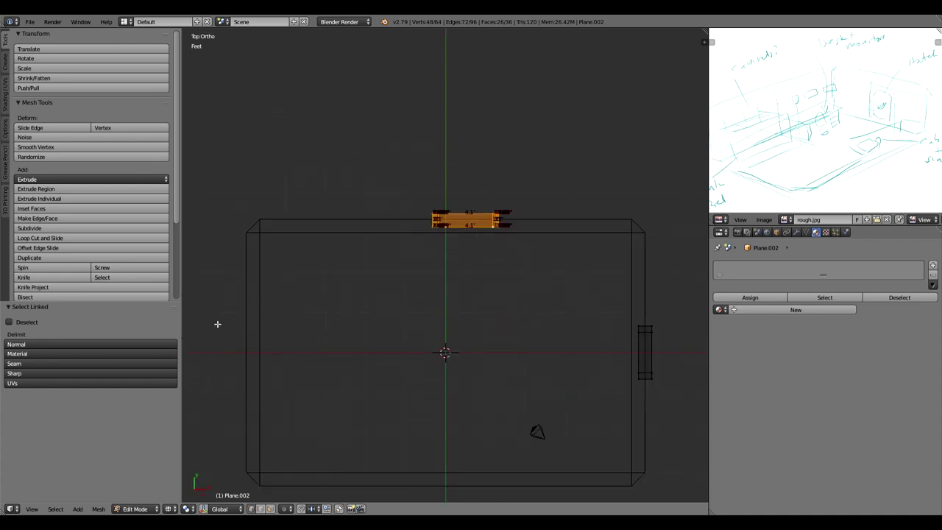
key(shift+d)
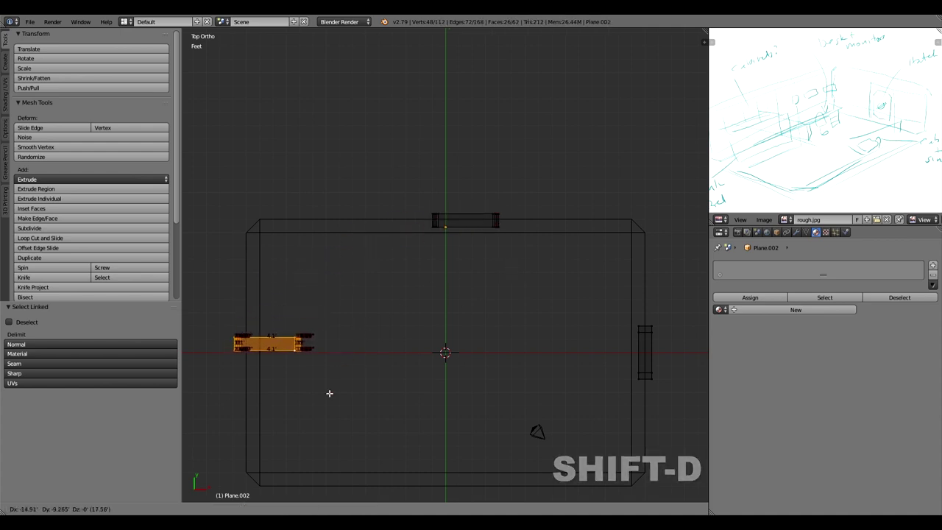
click(316, 414)
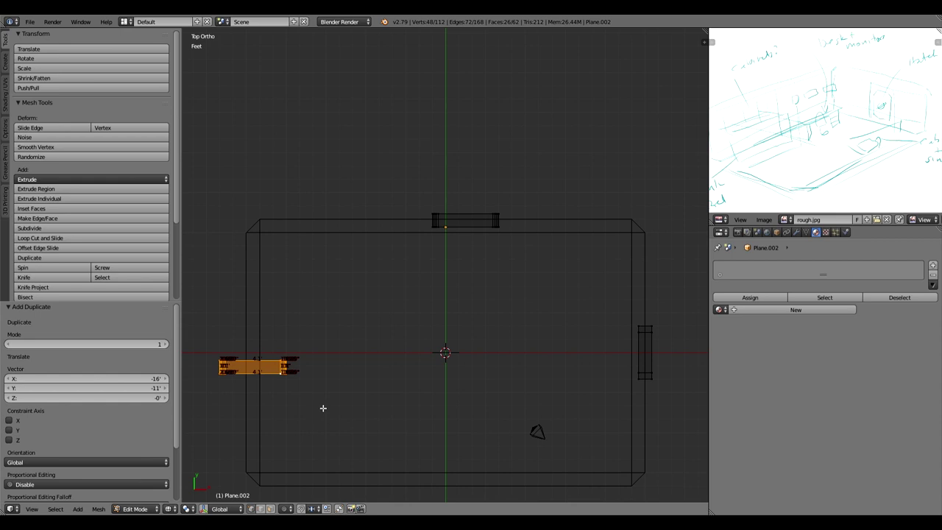
Rotate the duplicated box 90 degrees about the Z axis.
key(r)
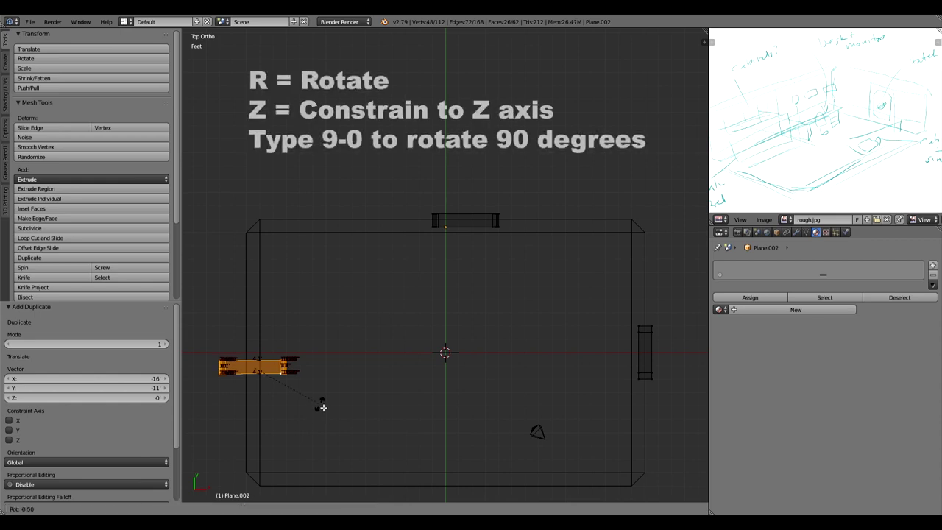
text(z)
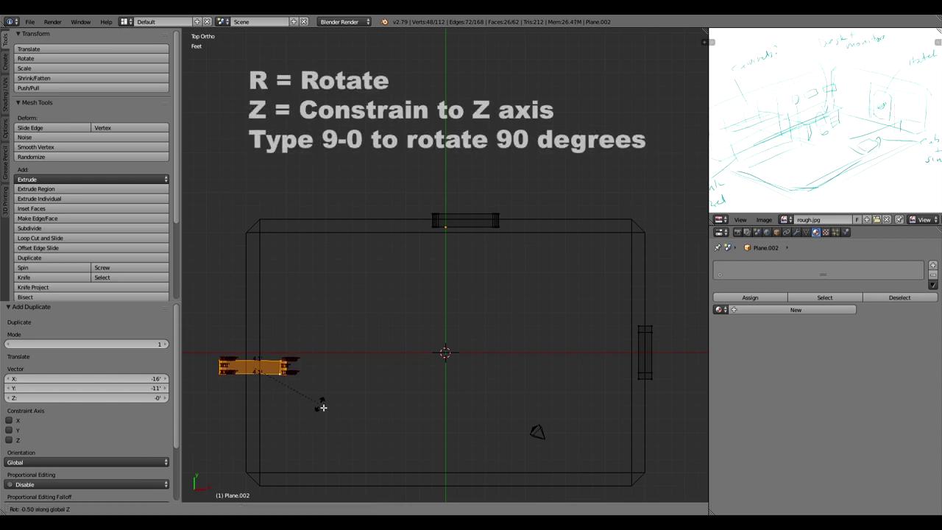
text(90)
key(Return)
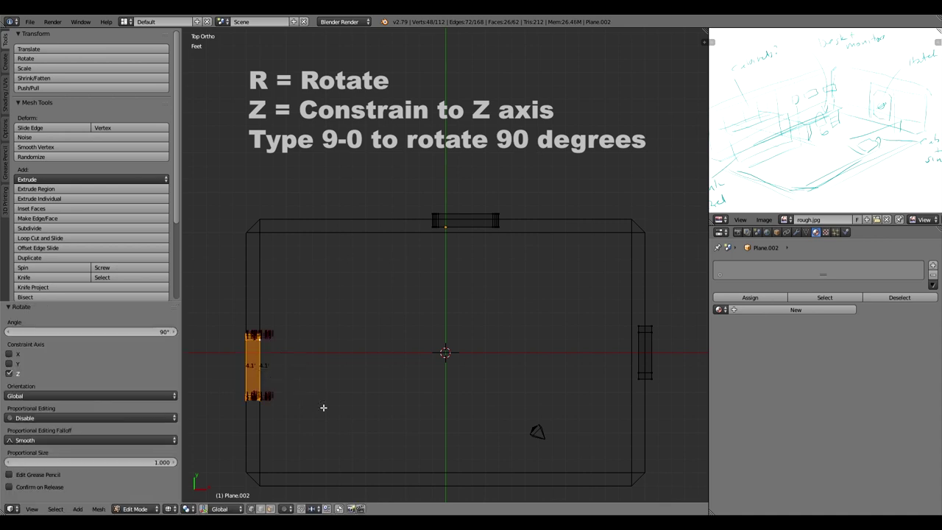
Move the rotated box about 6 inches along −X and 1.1 feet along Y so that it straddles the −X wall.
shift+middle_drag(337, 382, 502, 302)
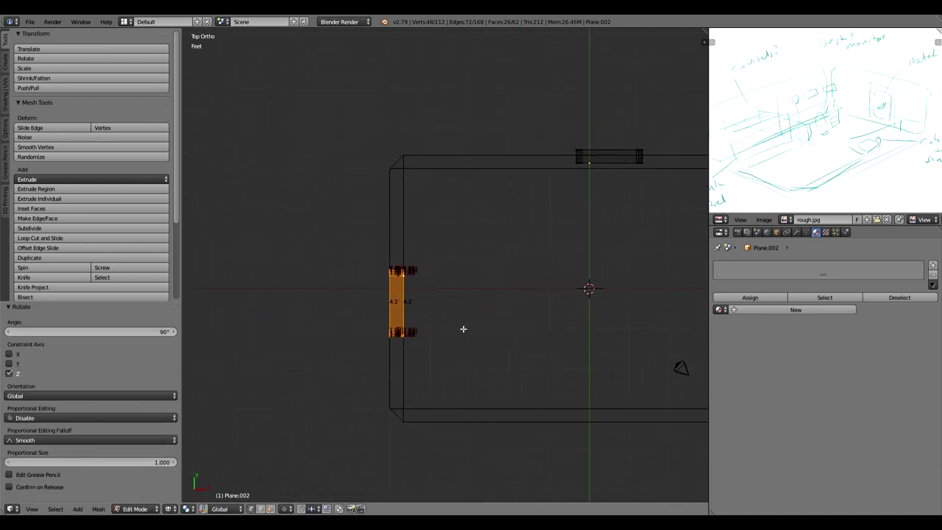
key(g)
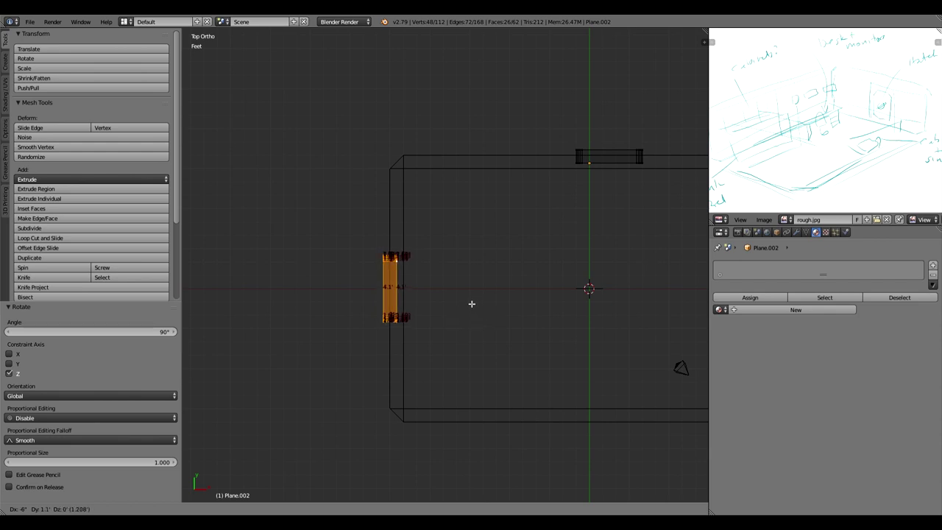
click(472, 304)
Select the vertices at the +Y end of the −X wall box and move them 3 feet along Y.
key(ctrl+Tab)
click(446, 302)
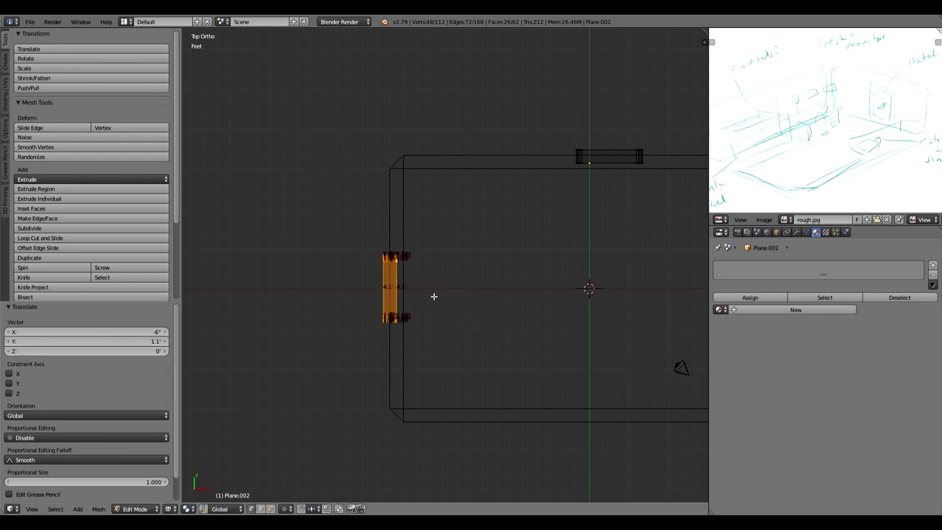
scroll(425, 307, up, 5)
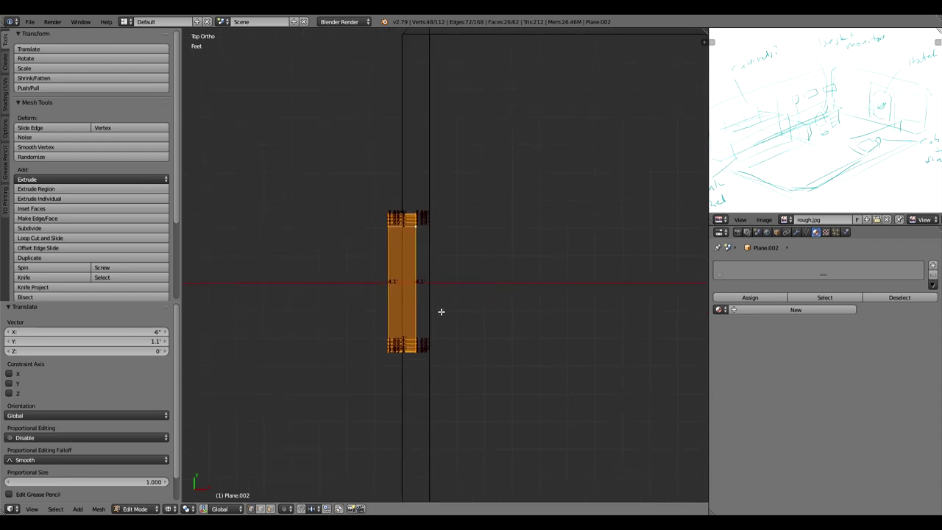
right_click(389, 230)
drag(366, 187, 481, 260)
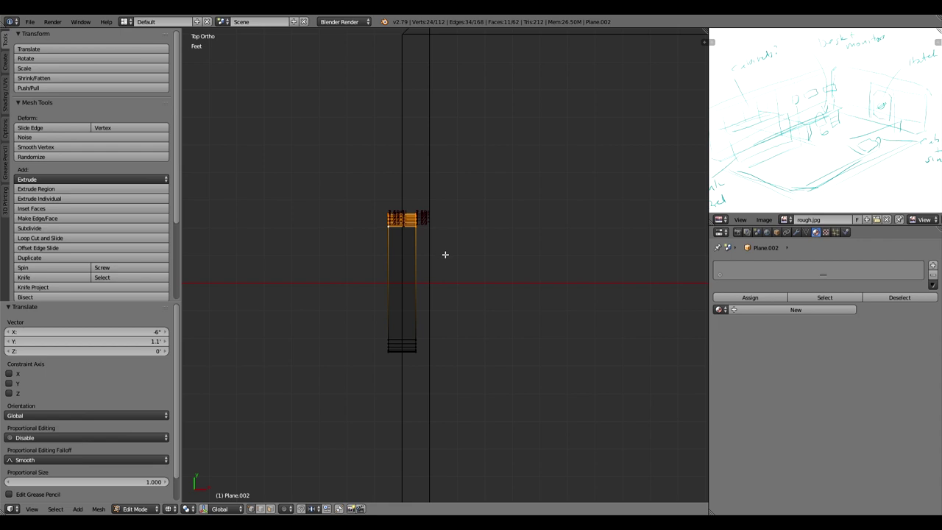
key(g)
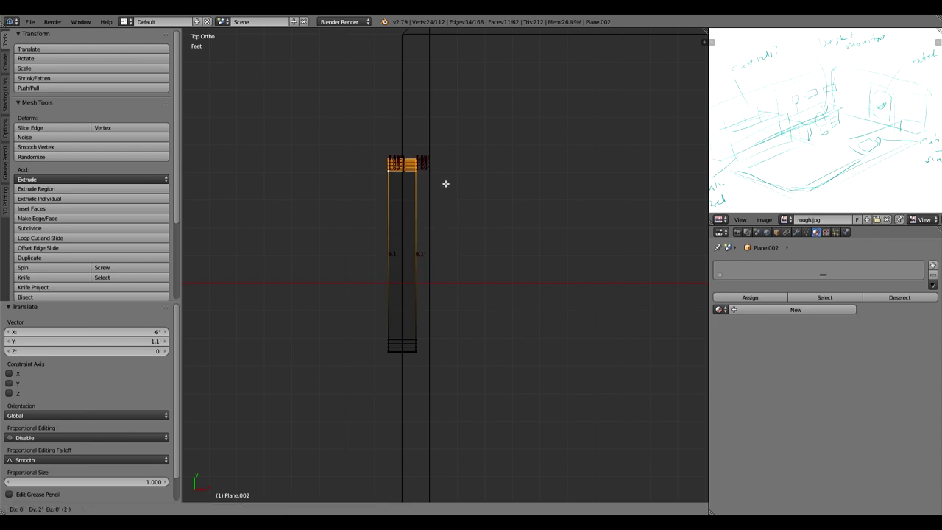
click(444, 180)
Select the vertices at the −Y end of the −X wall box and move them along −Y so the box is centred on the wall.
right_click(385, 332)
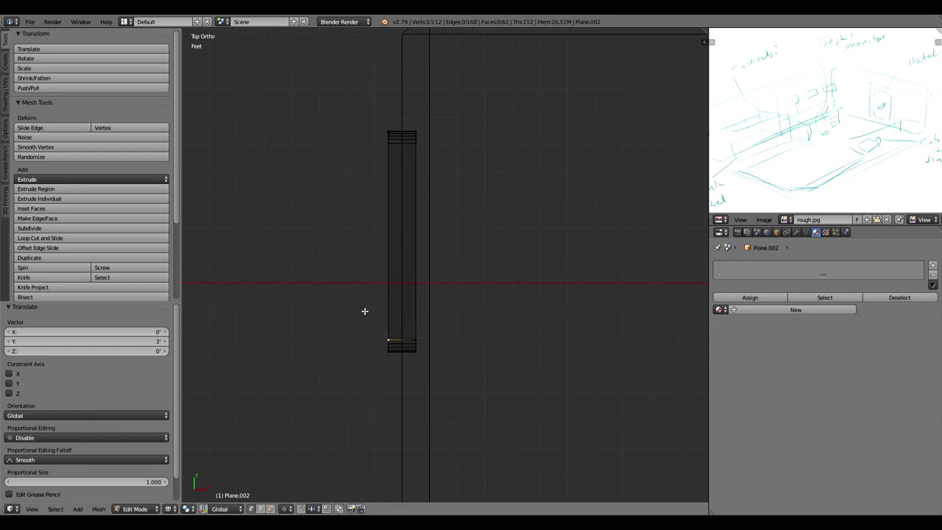
drag(365, 311, 438, 377)
key(g)
key(y)
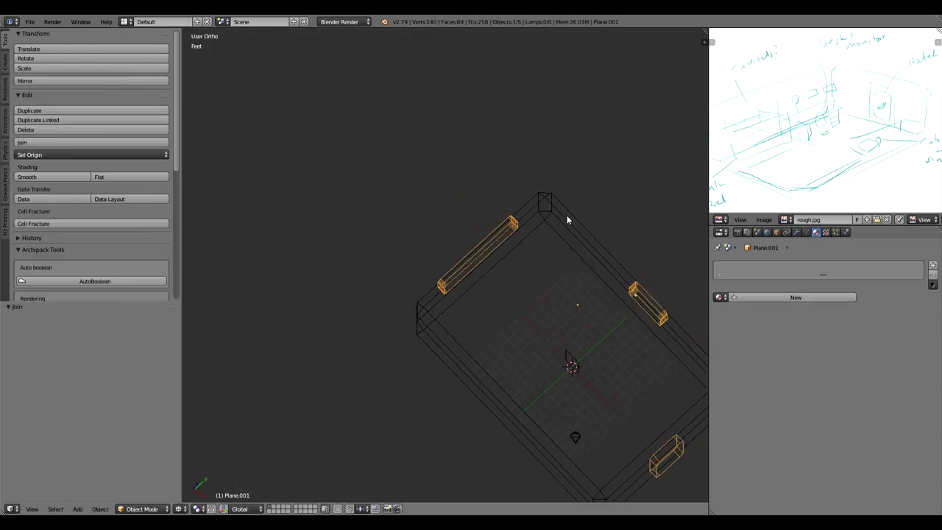
Try a boolean with the joined opening shapes and the beveled room, and undo it.
middle_drag(567, 215, 460, 177)
scroll(462, 184, up, 1)
right_click(457, 166)
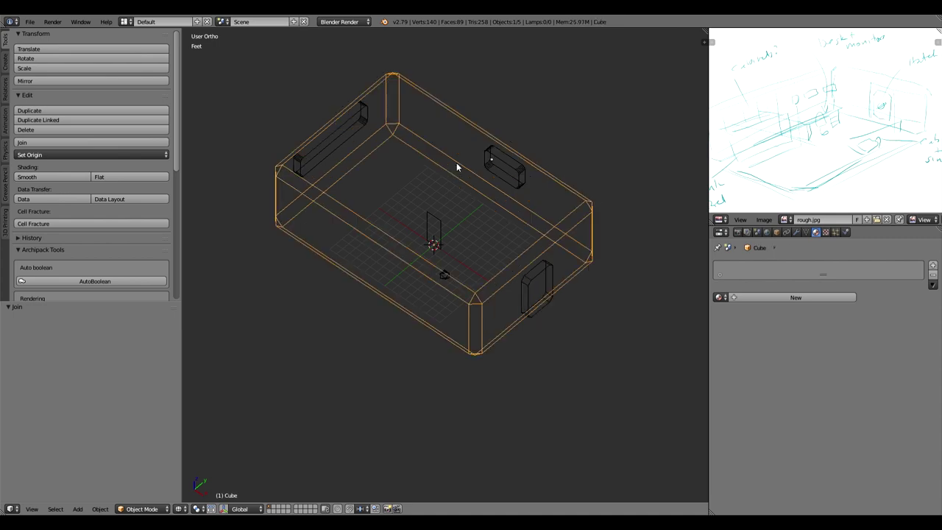
right_click(525, 287)
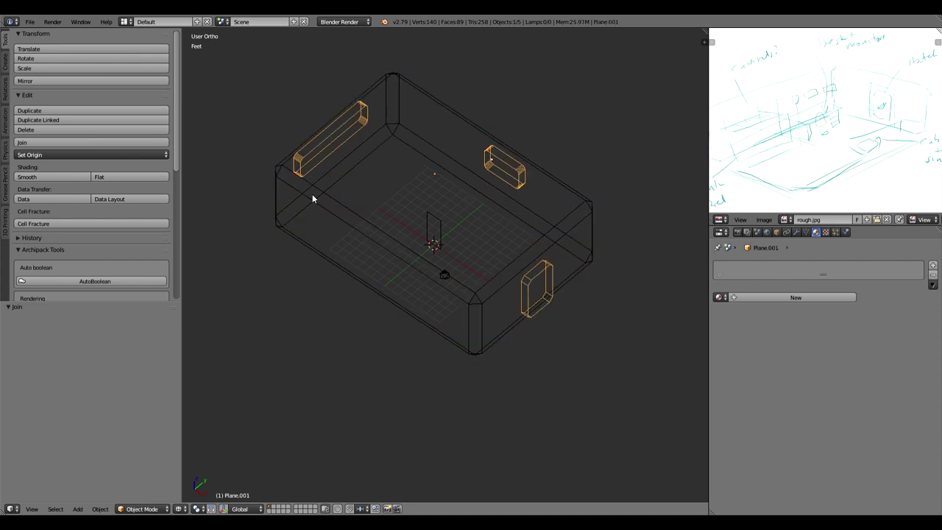
right_click(312, 196)
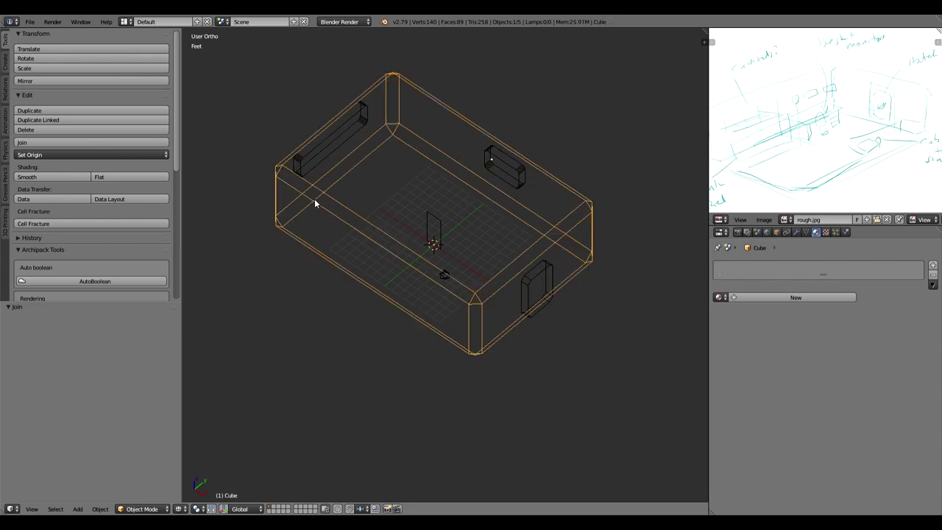
shift+right_click(533, 155)
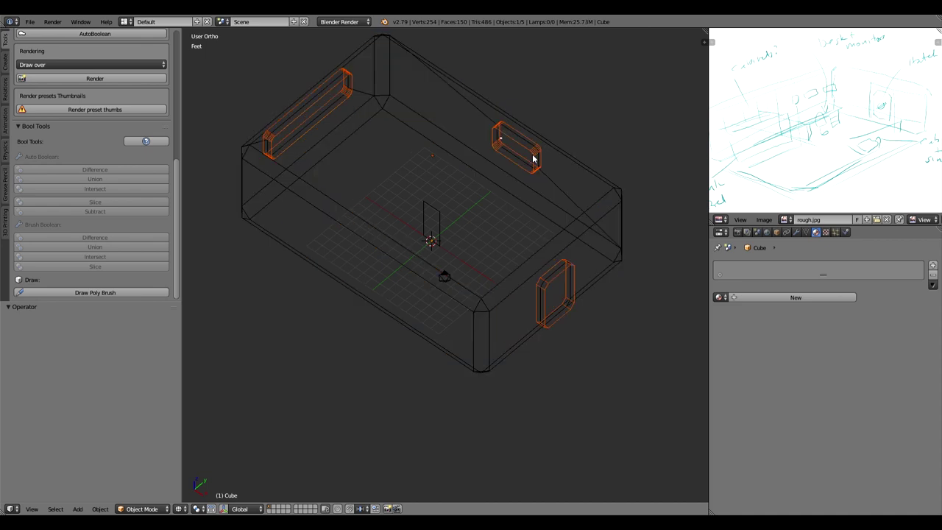
key(ctrl+z)
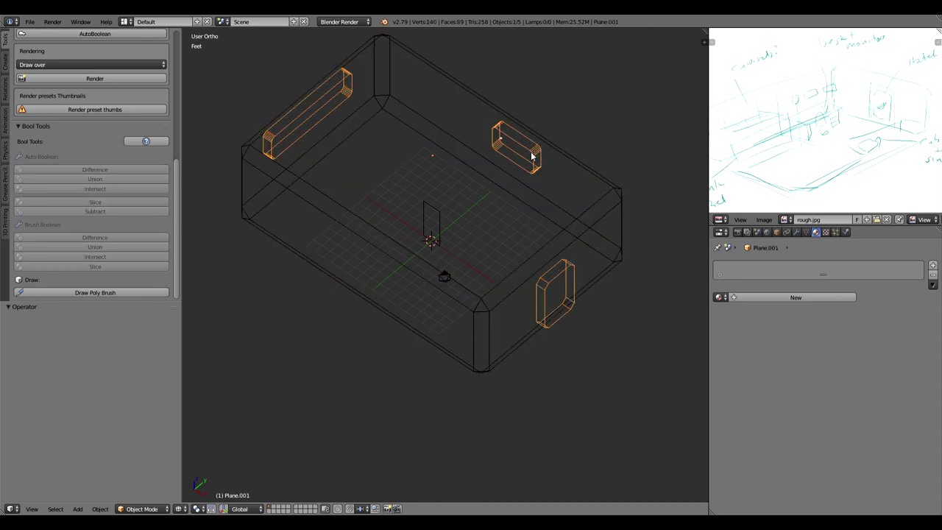
Select the joined opening shapes plus the room as active object and apply a Bool Tools Subtract.
right_click(576, 164)
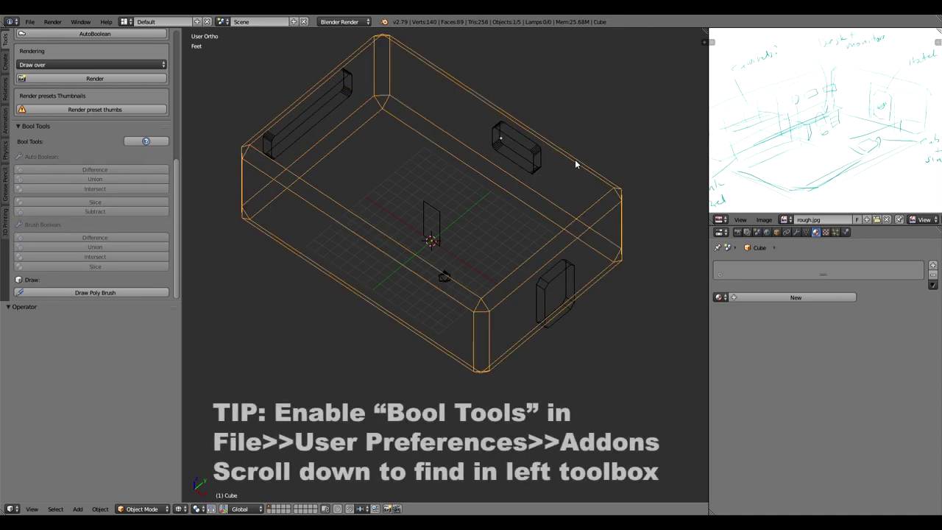
right_click(530, 150)
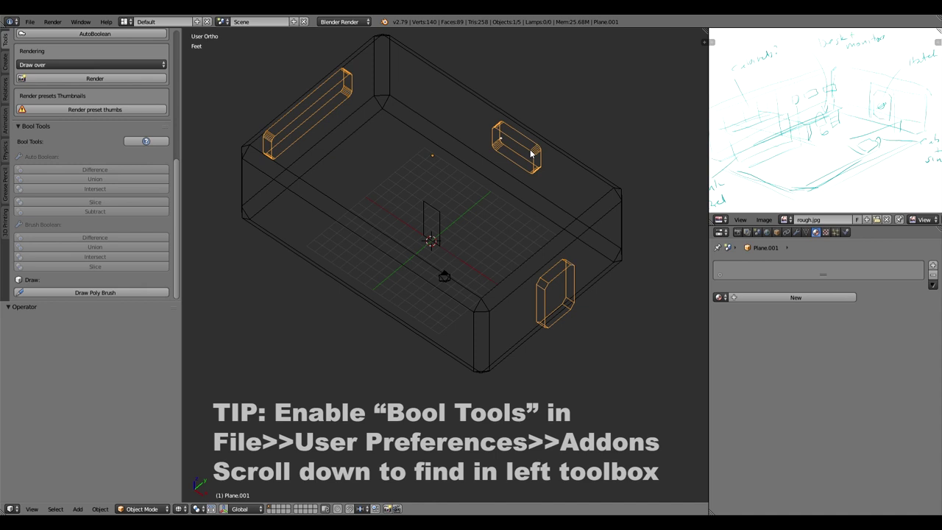
shift+right_click(564, 155)
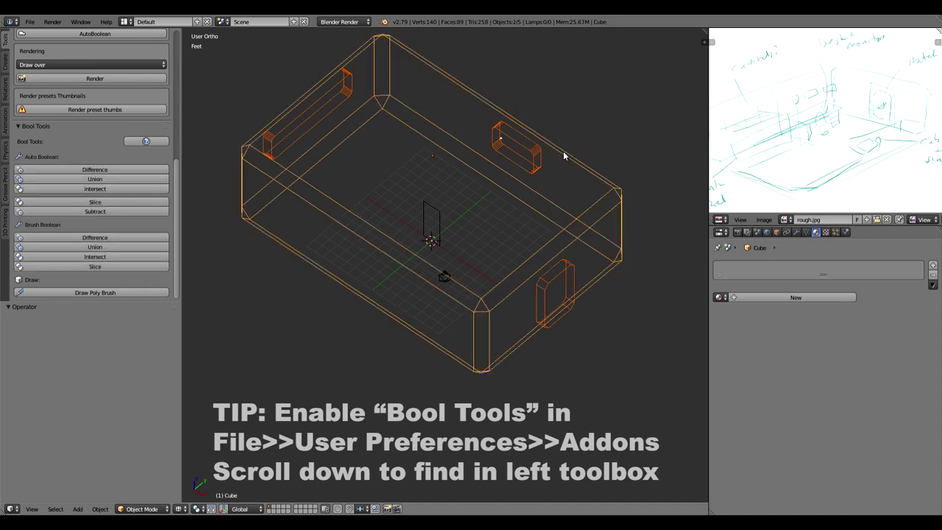
click(95, 212)
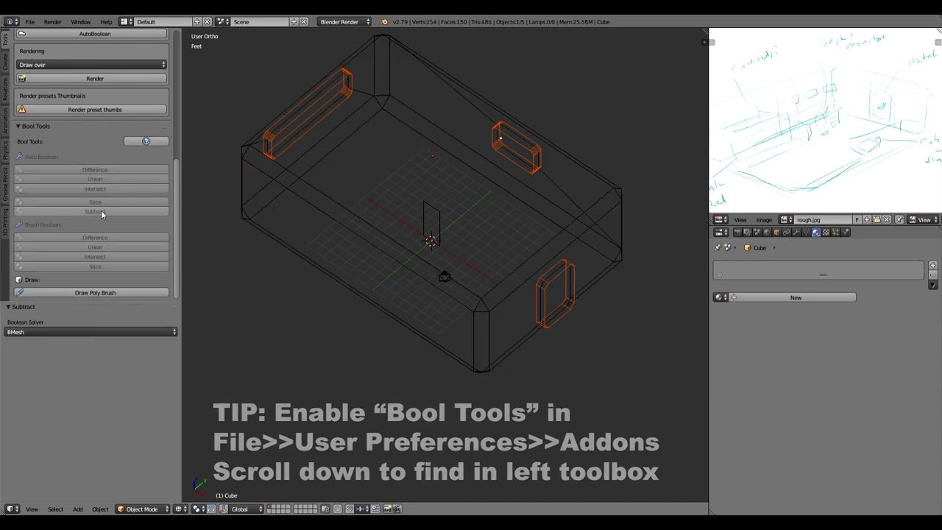
Open the cut room's mesh for editing and hide the edge length labels.
right_click(548, 144)
middle_drag(557, 152, 550, 170)
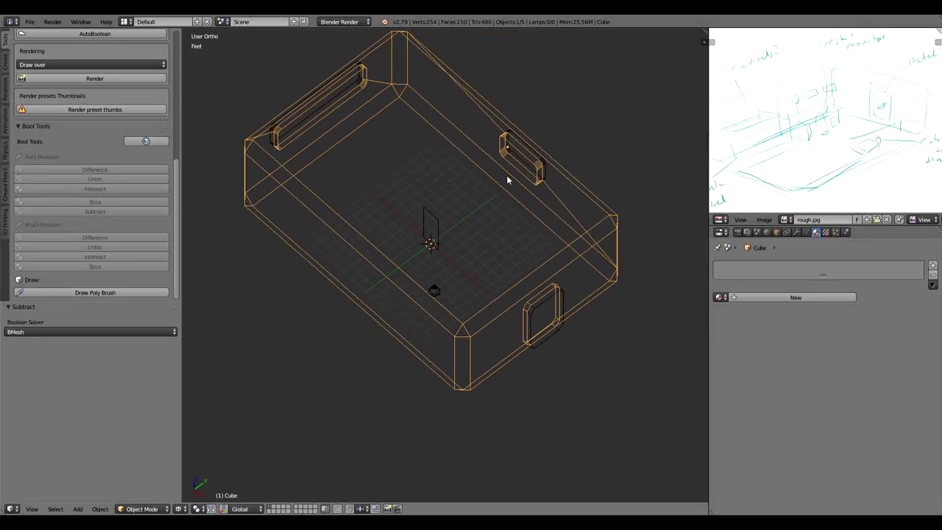
scroll(507, 180, up, 1)
key(Tab)
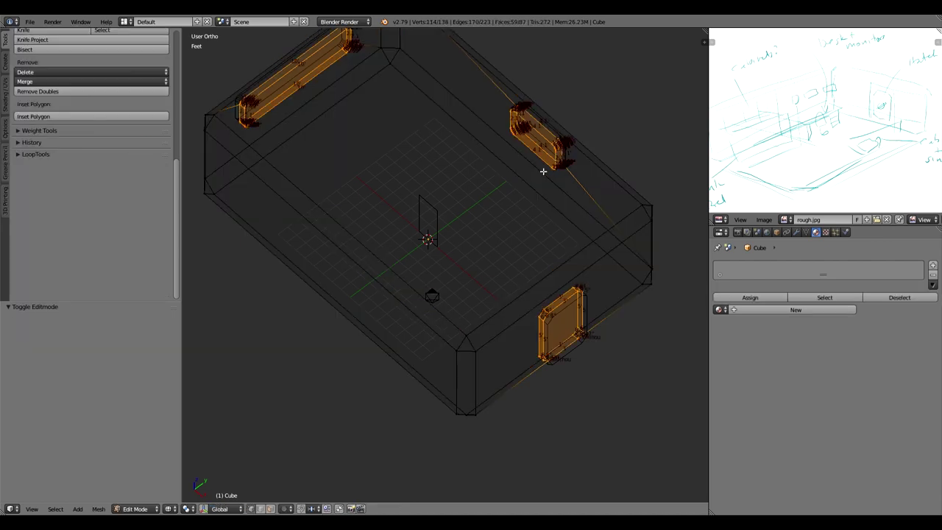
middle_drag(523, 187, 639, 168)
middle_drag(608, 125, 565, 158)
key(n)
click(549, 391)
key(n)
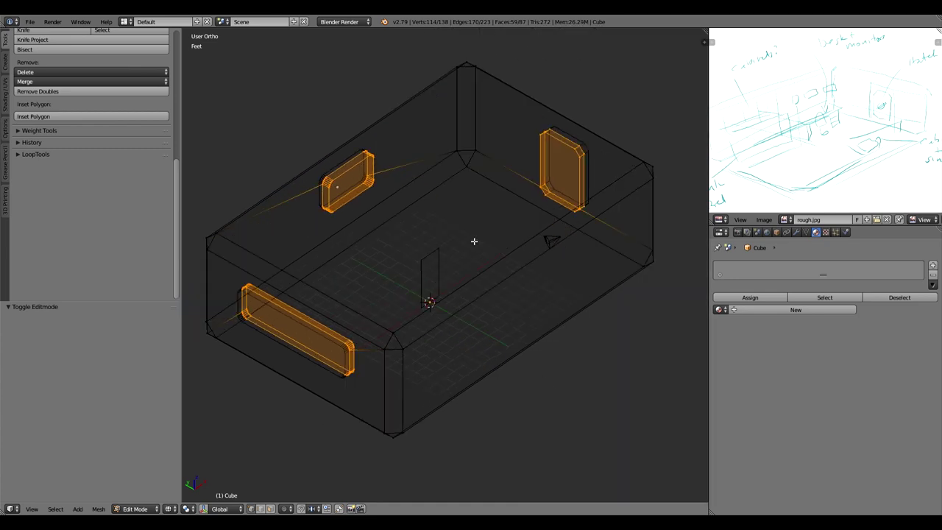
Delete the vertices of the leftover cap faces in the door opening and both window openings.
right_click(570, 150)
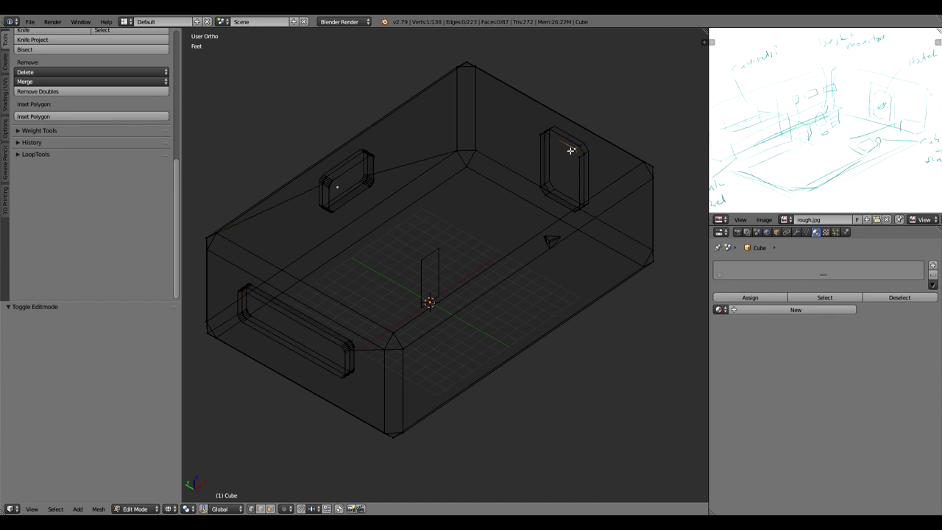
right_click(575, 153)
key(x)
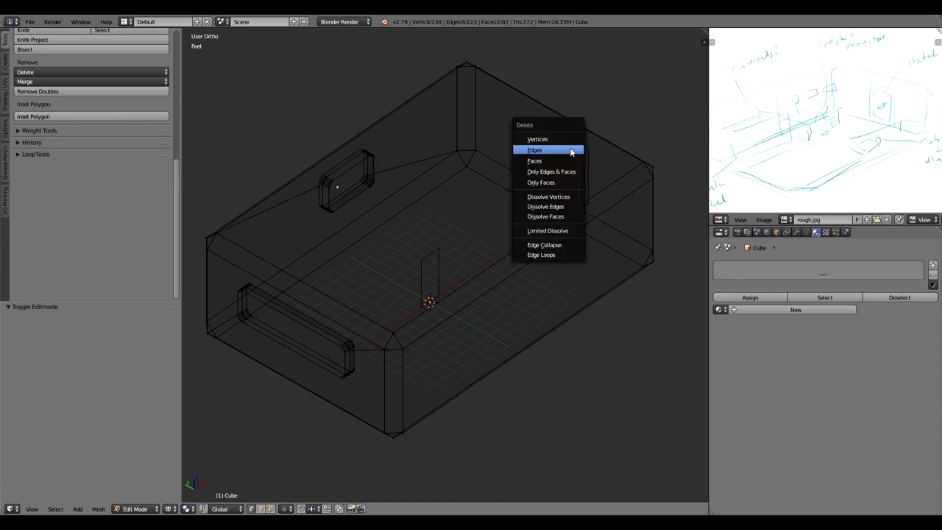
click(570, 147)
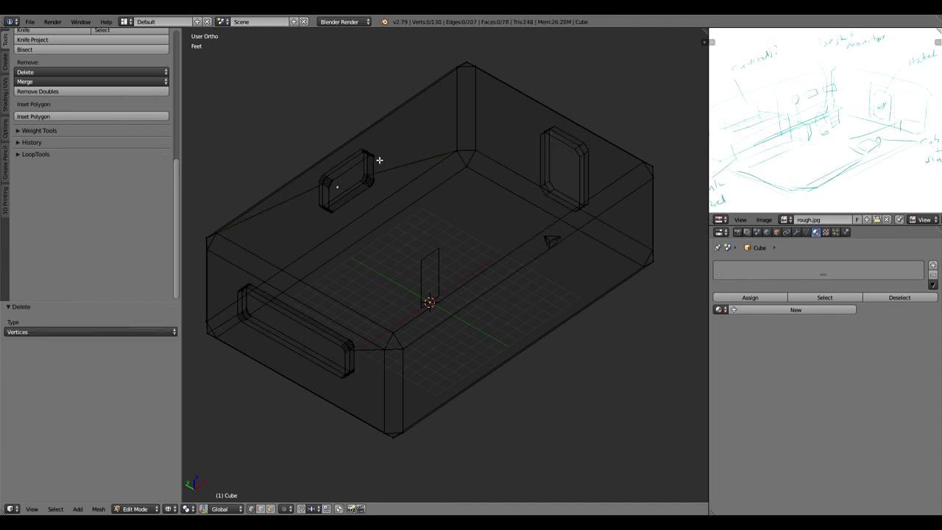
right_click(341, 183)
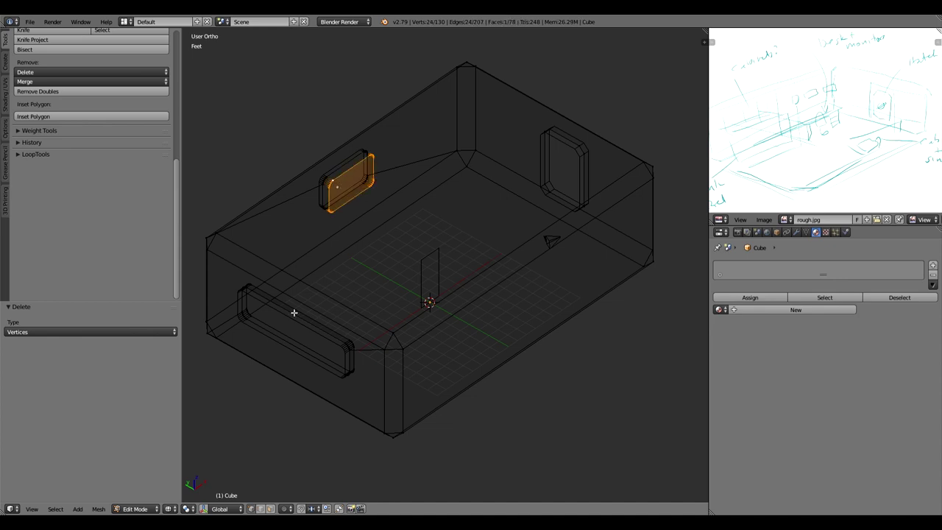
shift+right_click(353, 341)
key(x)
click(369, 294)
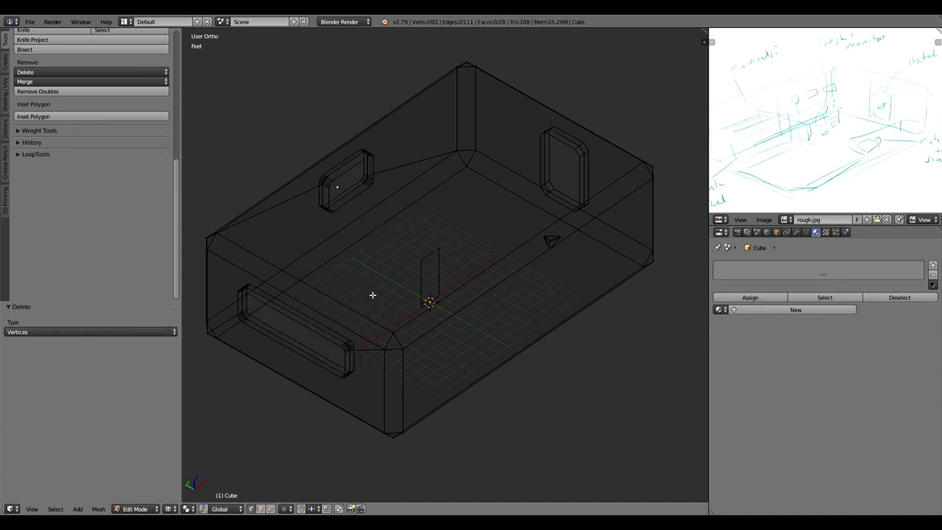
Leave mesh editing of the room and move the joined opening shapes to layer 2.
key(Tab)
middle_drag(488, 231, 400, 233)
right_click(492, 160)
middle_drag(484, 168, 518, 210)
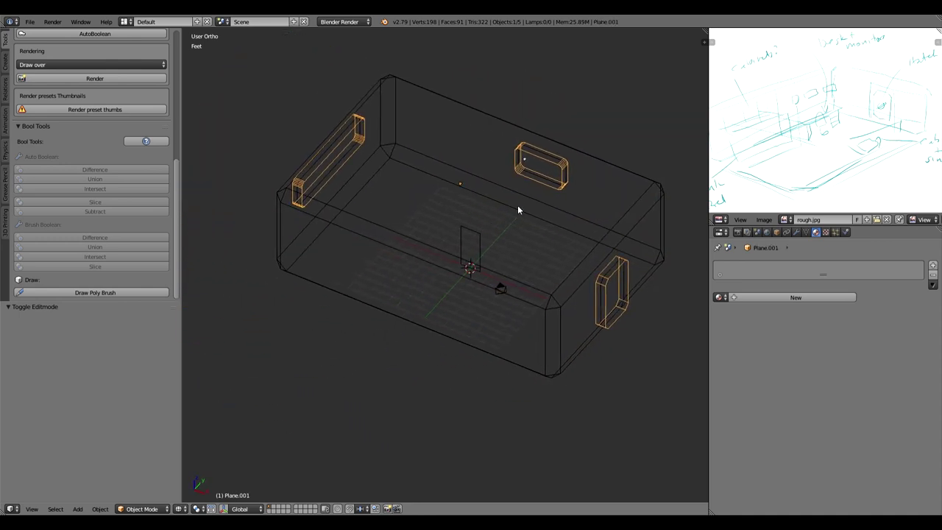
key(m)
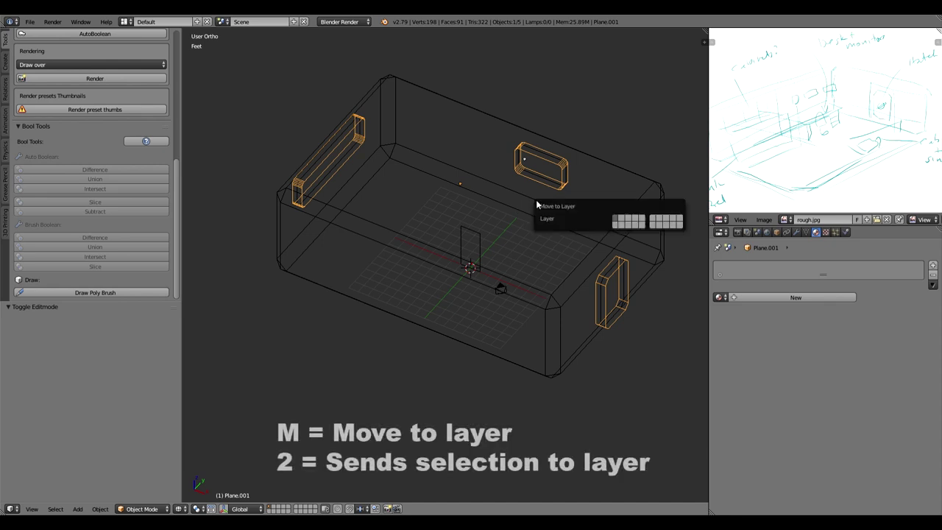
key(2)
Display the room in solid shading and open its mesh for editing with the door opening in view.
right_click(558, 161)
key(z)
mouse_move(566, 204)
middle_down()
mouse_move(501, 166)
mouse_move(452, 155)
mouse_move(309, 160)
mouse_move(410, 206)
mouse_move(468, 181)
mouse_move(574, 183)
mouse_move(551, 162)
mouse_move(508, 157)
mouse_move(458, 176)
mouse_move(431, 174)
middle_up()
key(Tab)
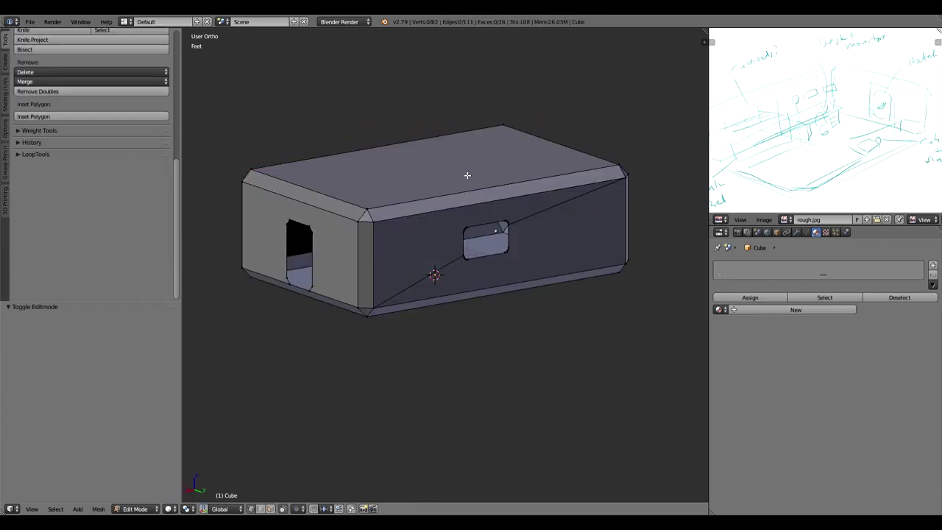
scroll(459, 233, up, 5)
middle_drag(366, 297, 395, 297)
scroll(398, 295, down, 3)
Select the eight rim vertices around the door opening in wireframe display and leave mesh editing.
key(a)
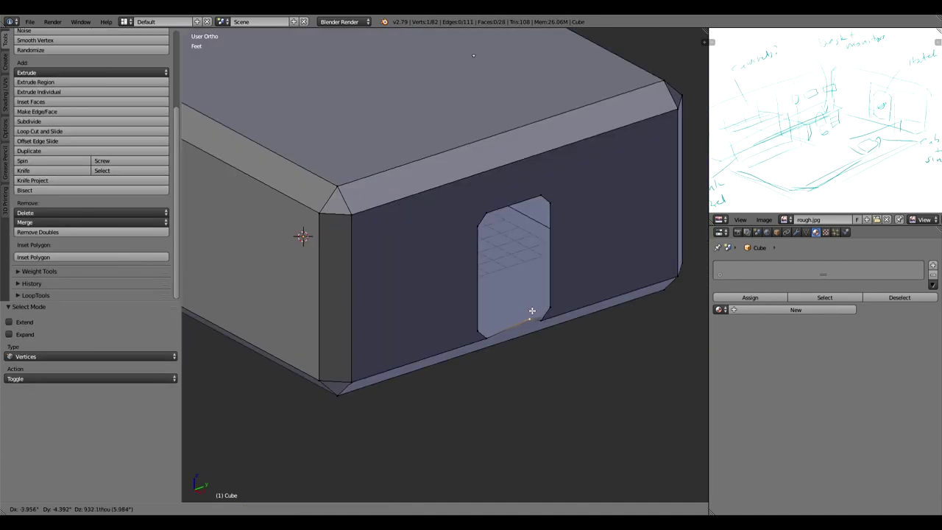
right_click(541, 310)
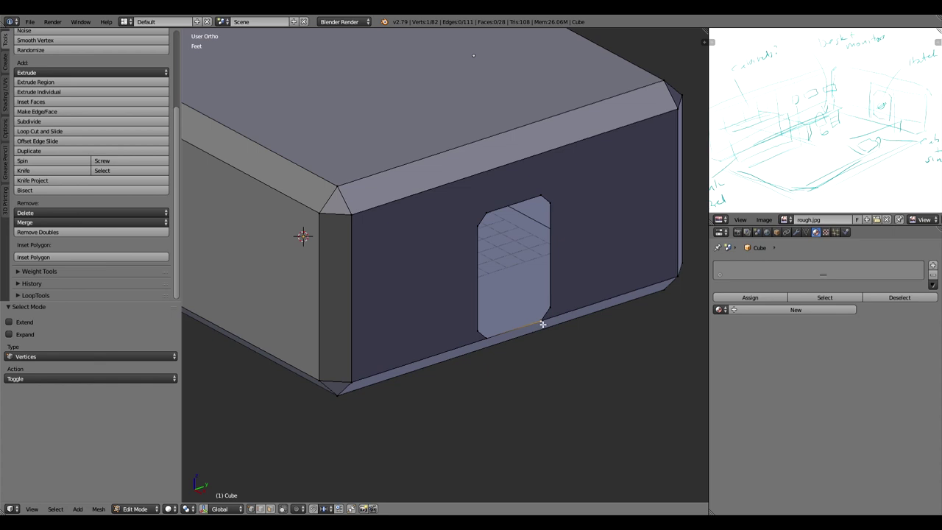
key(z)
scroll(531, 336, up, 1)
shift+middle_drag(546, 331, 477, 301)
right_click(493, 293)
shift+right_click(484, 305)
shift+right_click(414, 325)
shift+right_click(405, 320)
shift+right_click(404, 196)
shift+right_click(419, 178)
shift+right_click(481, 157)
shift+right_click(492, 165)
key(Tab)
scroll(442, 237, down, 6)
Undo the edits back to before the opening shapes were subtracted from the room.
key(ctrl+z)
key(ctrl+z)
key(ctrl+z)
key(ctrl+z)
key(ctrl+z)
key(ctrl+z)
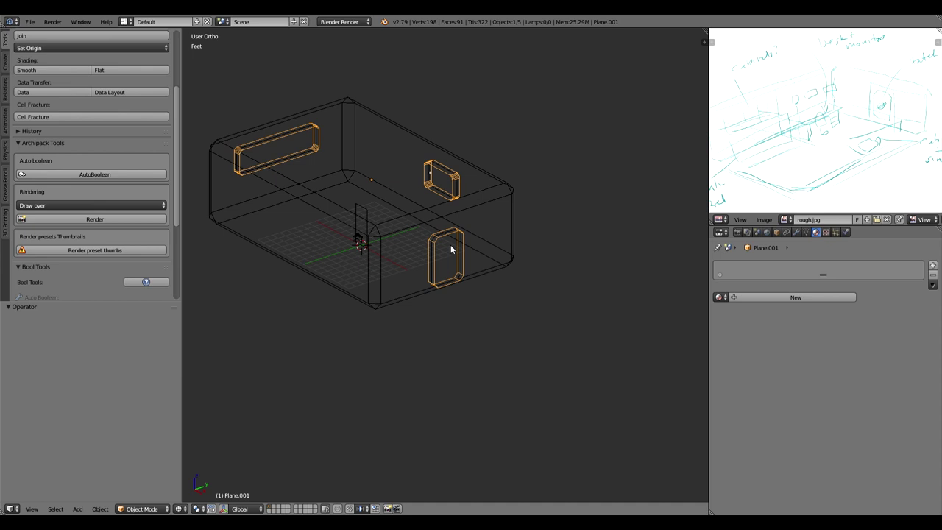
key(ctrl+z)
key(ctrl+z)
key(ctrl+z)
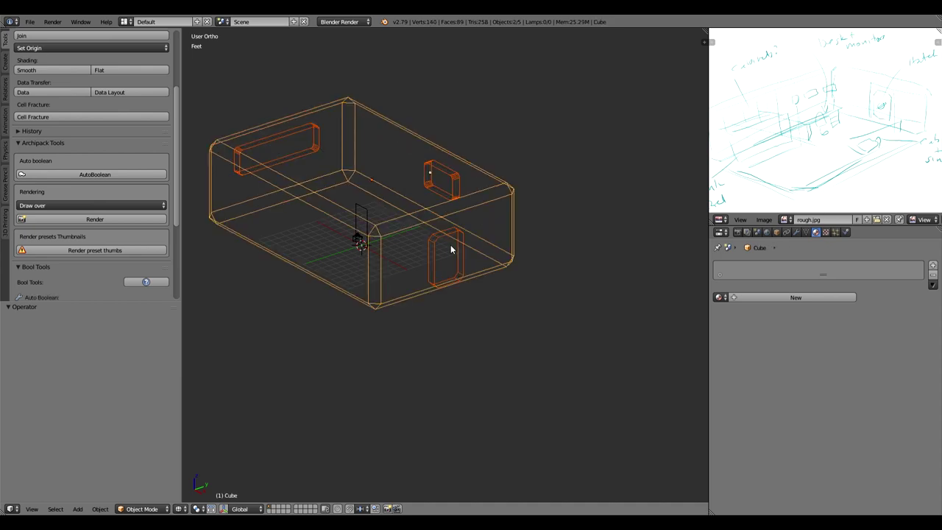
Select all linked geometry of the beveled door shape in the joined openings object and move it up 3.6 inches along Z.
right_click(460, 238)
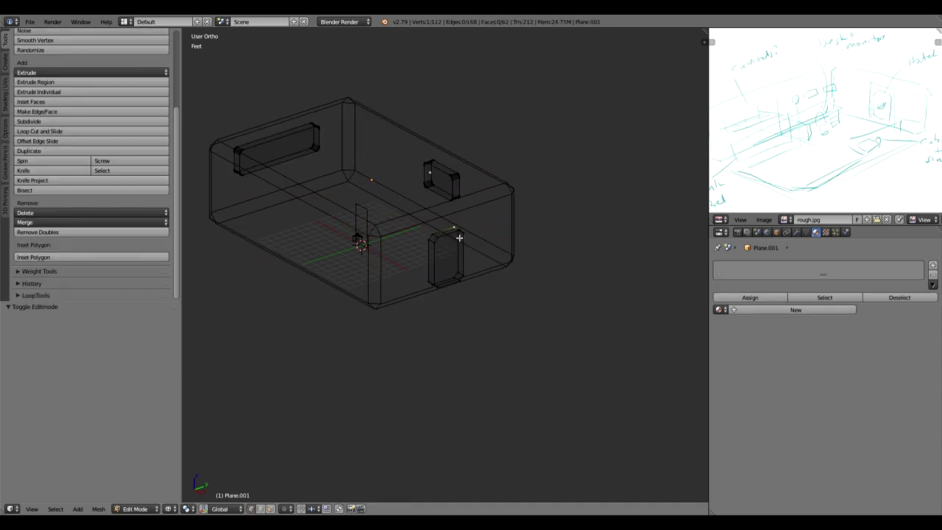
key(l)
key(KP_3)
scroll(456, 248, up, 3)
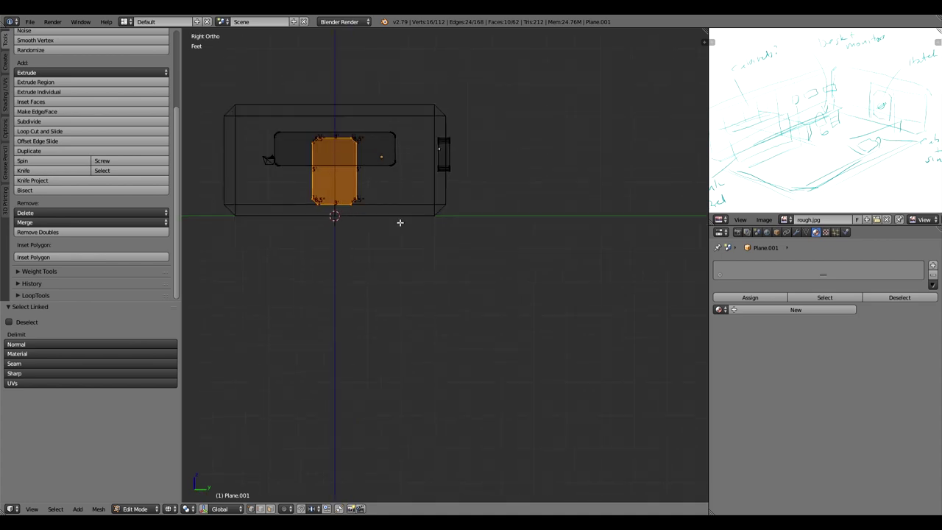
shift+middle_drag(342, 161, 500, 282)
scroll(543, 288, up, 2)
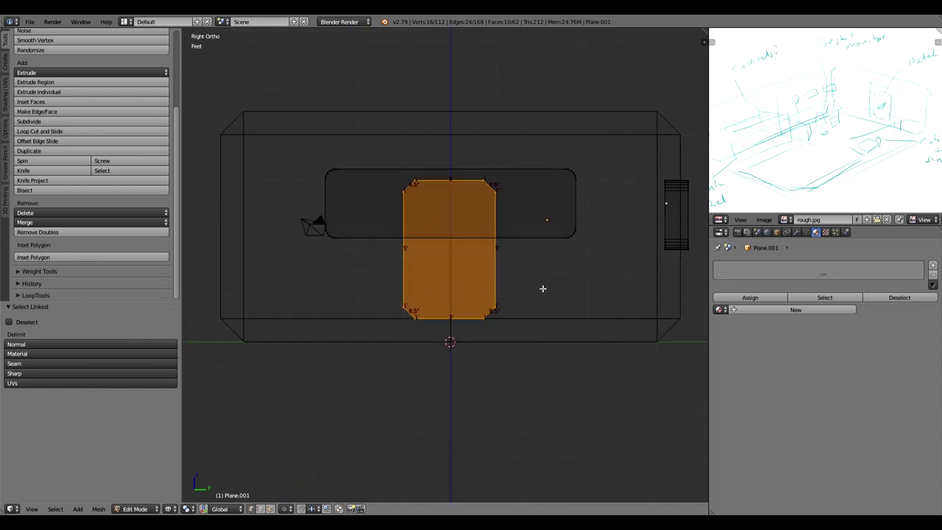
key(g)
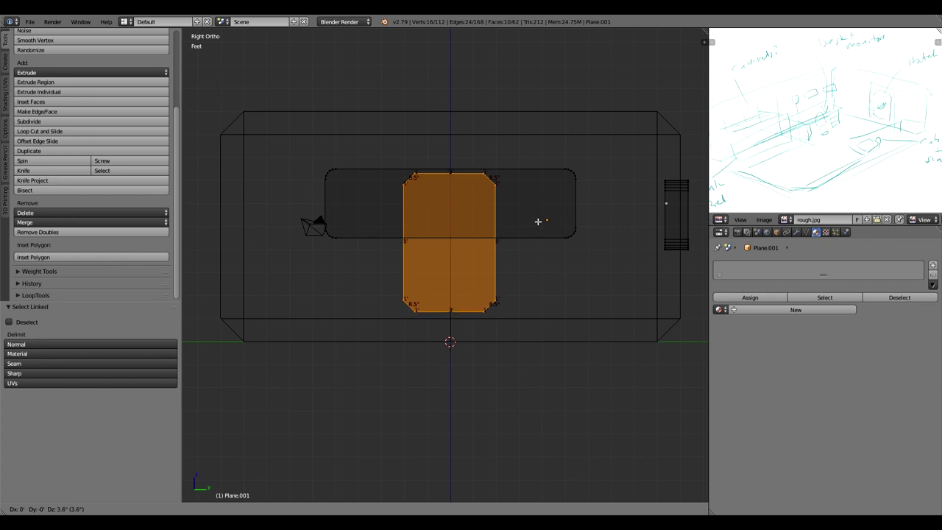
click(538, 220)
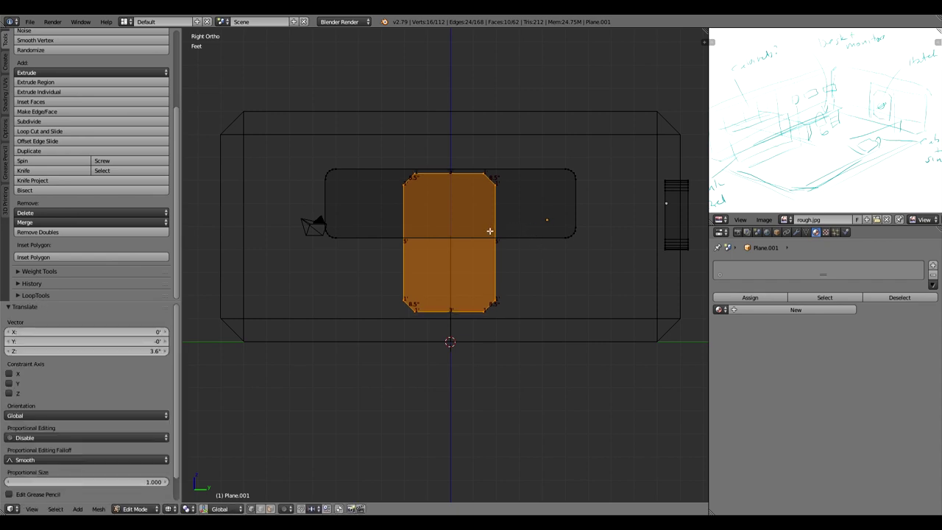
Select all linked geometry of the long −X wall box and move it 2.4 inches down along Z.
right_click(574, 237)
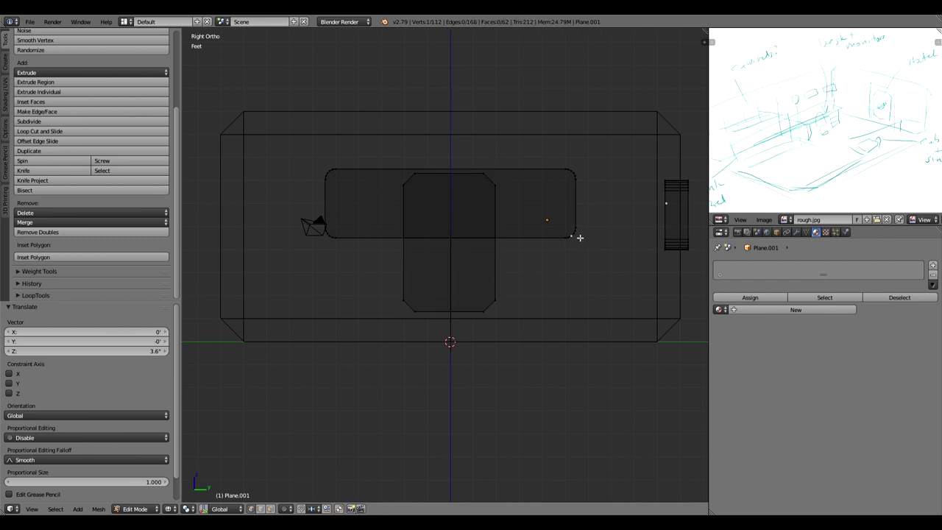
key(l)
key(g)
key(z)
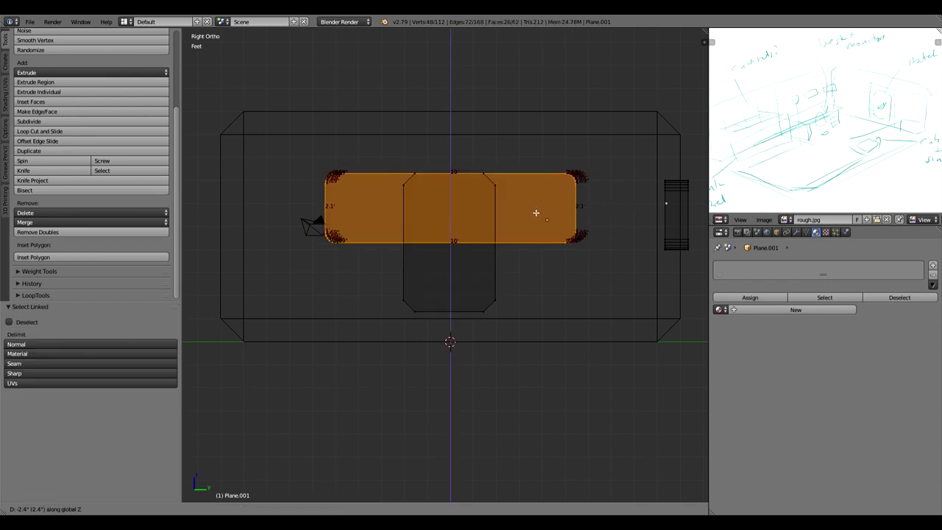
click(536, 213)
Select all geometry of the small +Y wall window box, move it up 3.6 inches along Z, and leave mesh editing.
shift+middle_drag(658, 188, 588, 204)
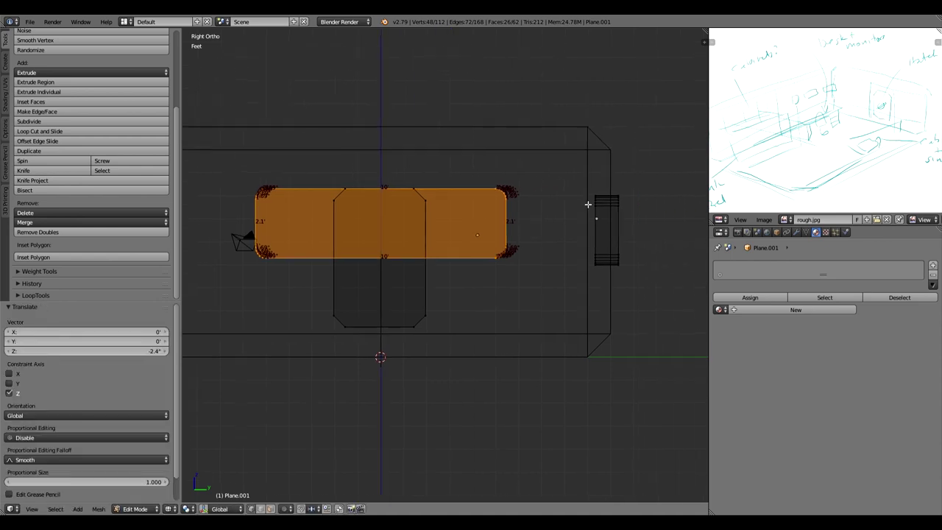
right_click(602, 196)
key(b)
drag(591, 182, 644, 299)
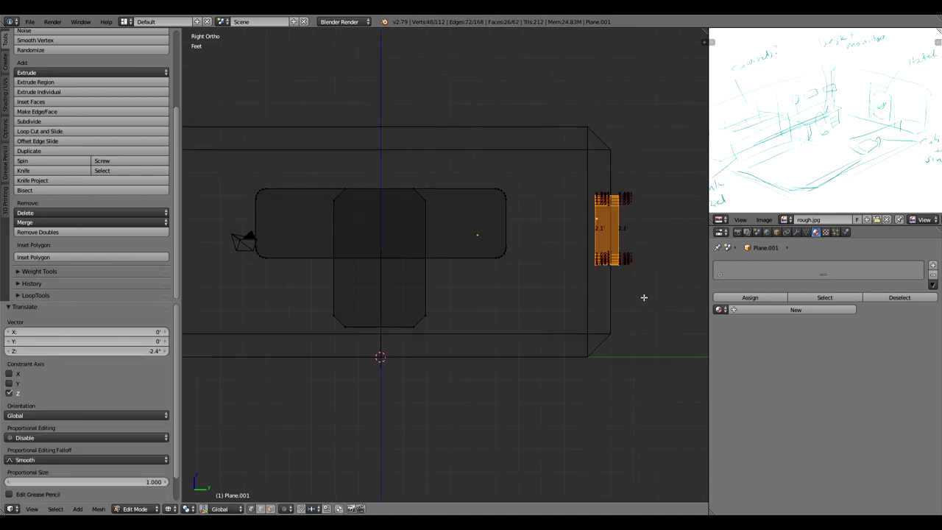
key(g)
key(z)
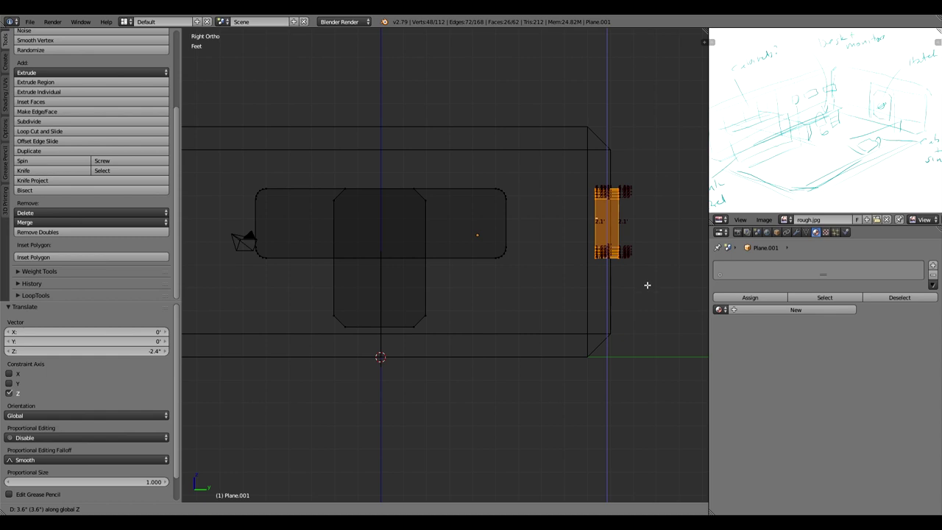
click(647, 290)
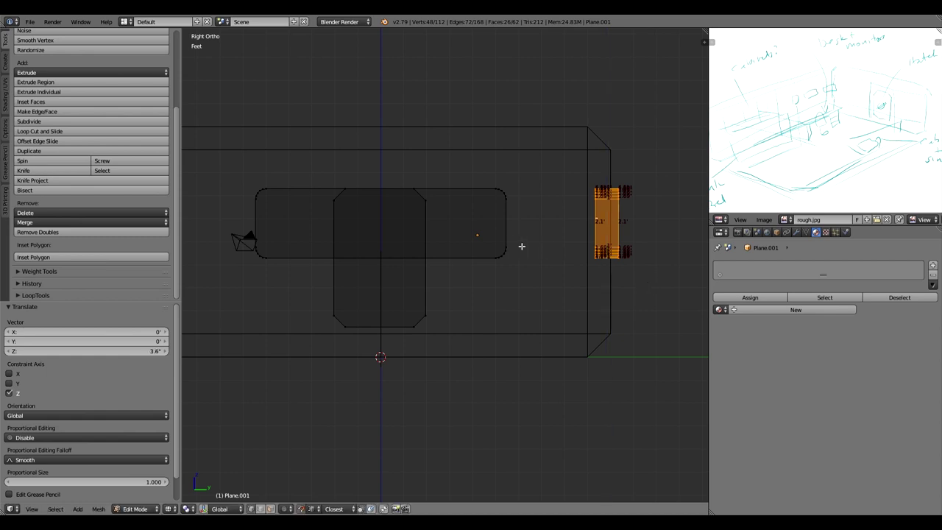
key(Tab)
Subtract the joined openings object from the room with the Bool Tools Auto Boolean and move the cutting object to layer 2.
middle_drag(449, 244, 542, 268)
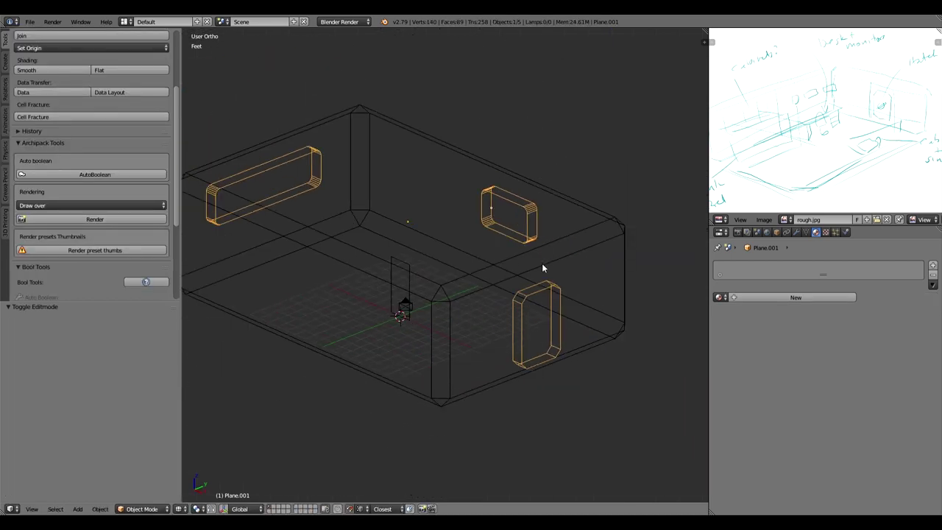
shift+right_click(576, 201)
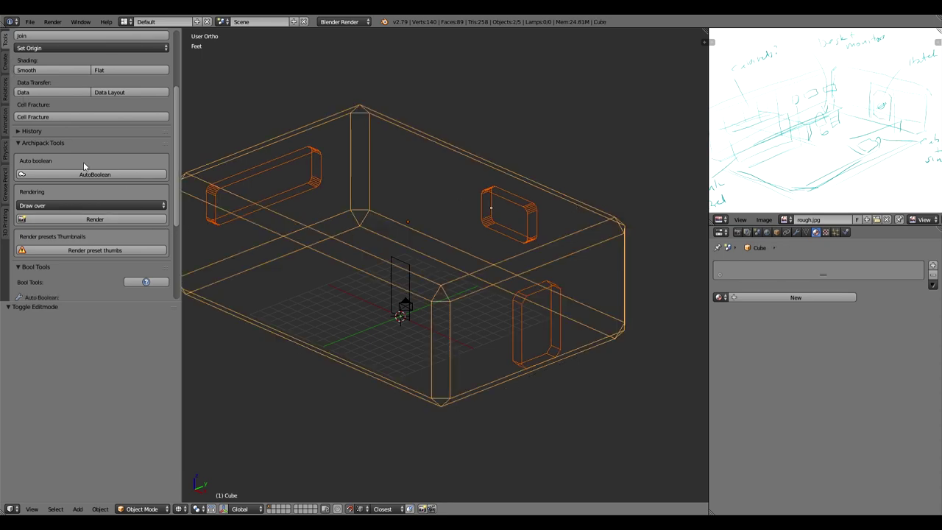
scroll(87, 168, down, 5)
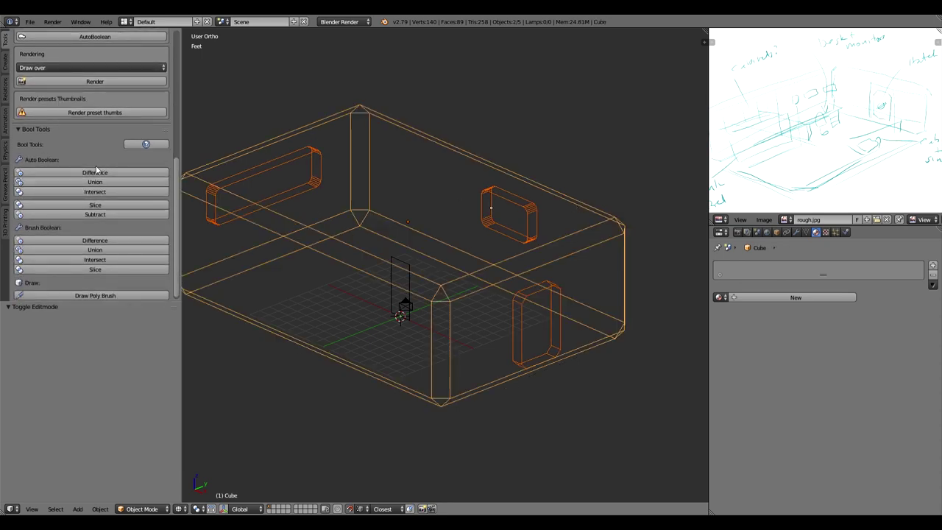
click(109, 214)
key(m)
key(2)
Open the room mesh for editing and turn off the edge length display.
right_click(492, 199)
key(Tab)
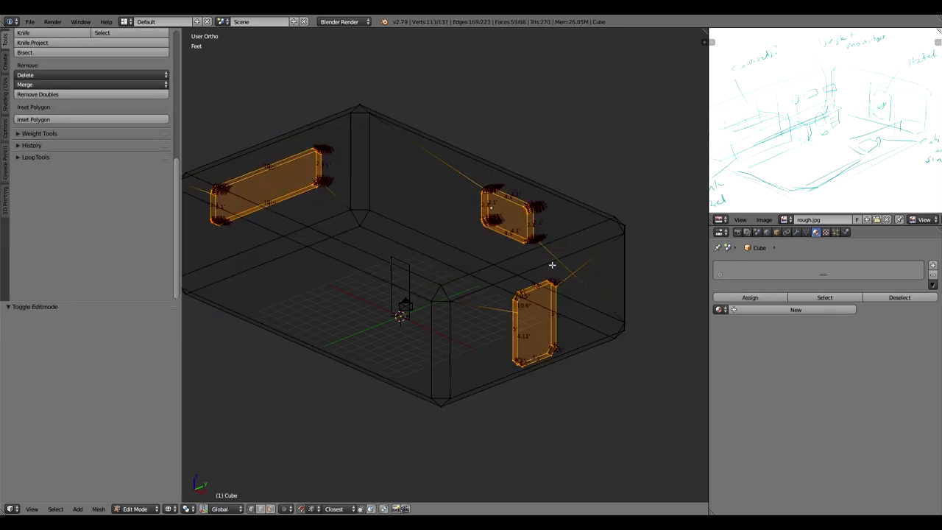
key(n)
click(549, 391)
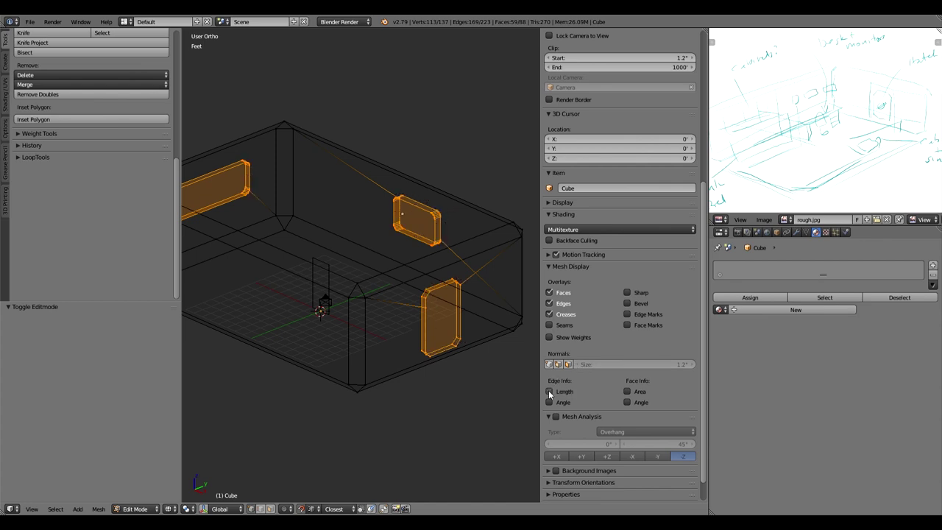
Select the end-cap loops of the door and both window openings and delete their vertices.
key(a)
alt+right_click(428, 290)
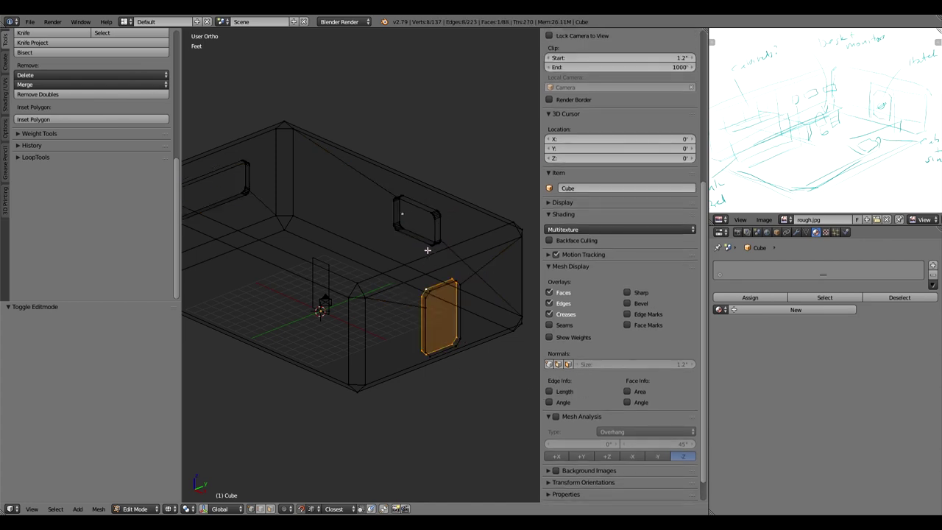
shift+right_click(428, 251)
shift+right_click(253, 204)
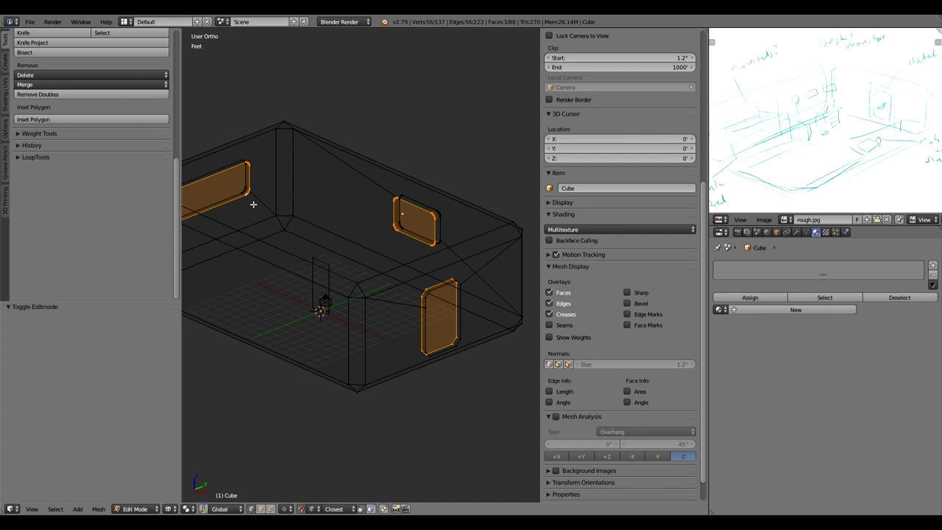
key(x)
click(253, 193)
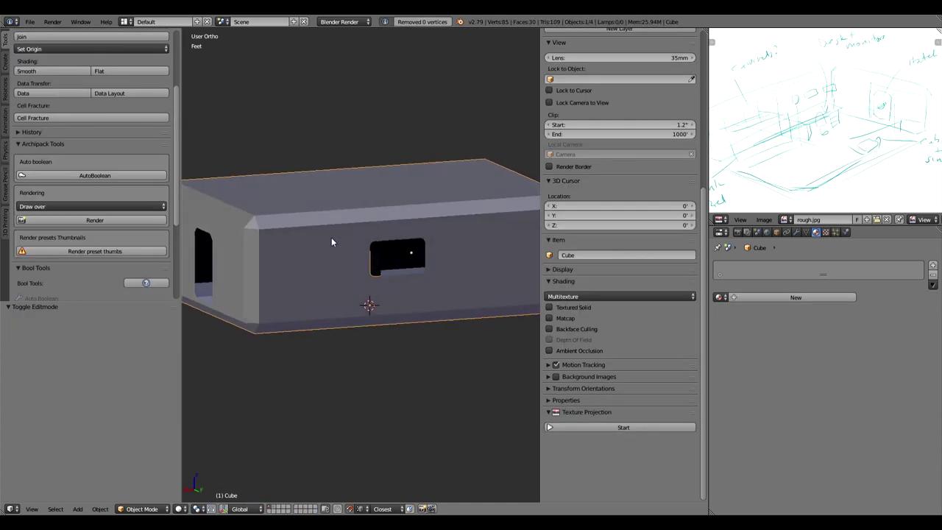
Select the room's ceiling face in face select mode and separate it into its own object.
middle_drag(331, 243, 472, 247)
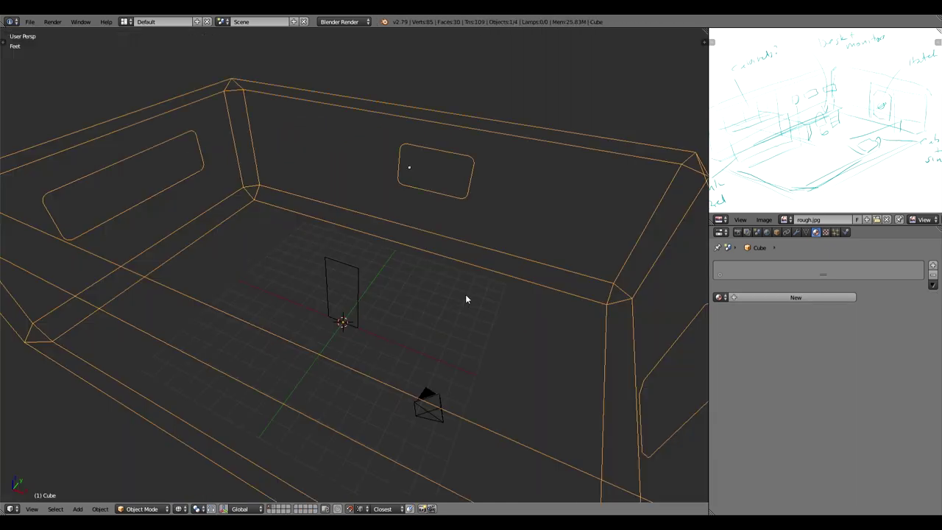
scroll(464, 296, down, 2)
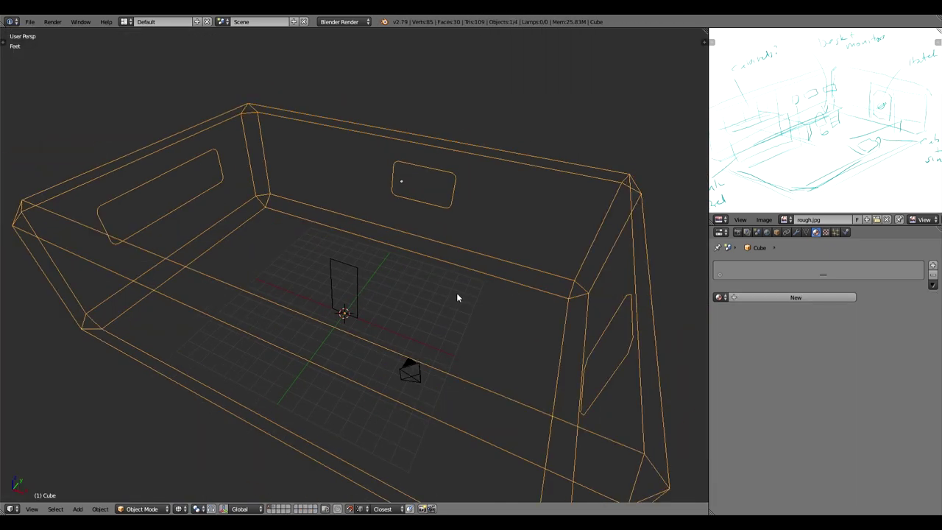
scroll(456, 292, down, 2)
middle_drag(450, 281, 553, 287)
key(Tab)
key(ctrl+Tab)
click(416, 289)
right_click(380, 229)
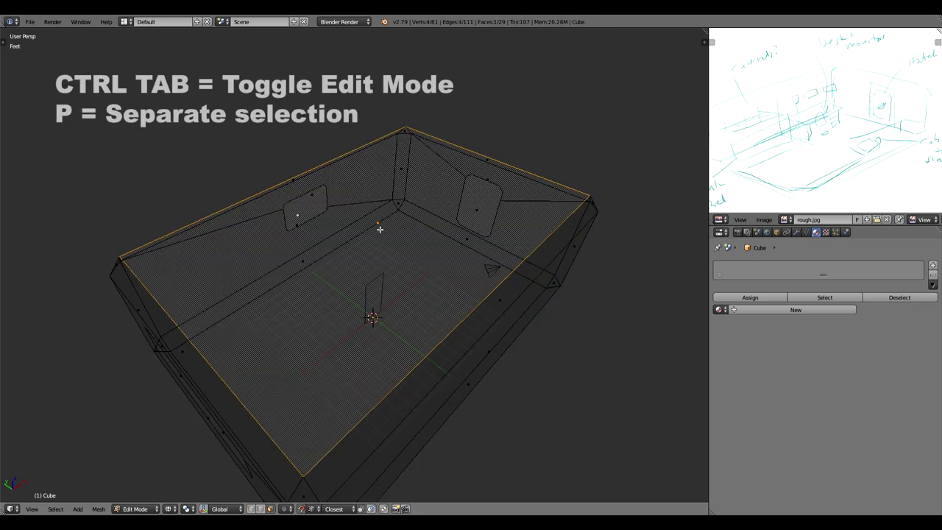
key(p)
click(425, 246)
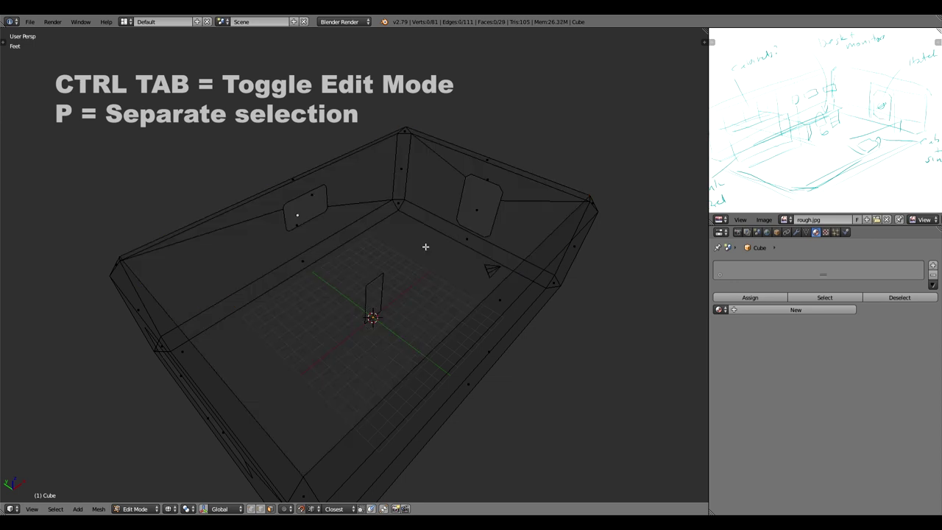
Leave mesh editing, select the separated ceiling and move it to layer 2.
key(Tab)
right_click(360, 151)
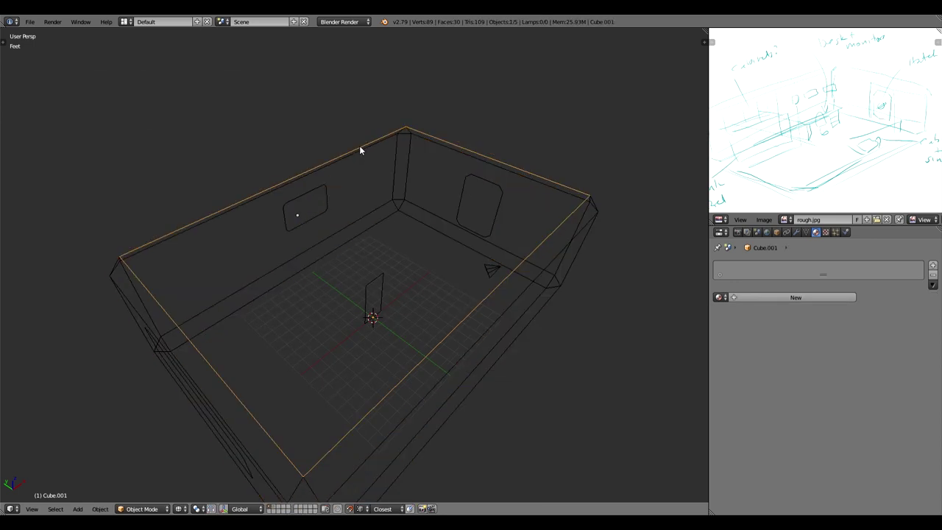
key(m)
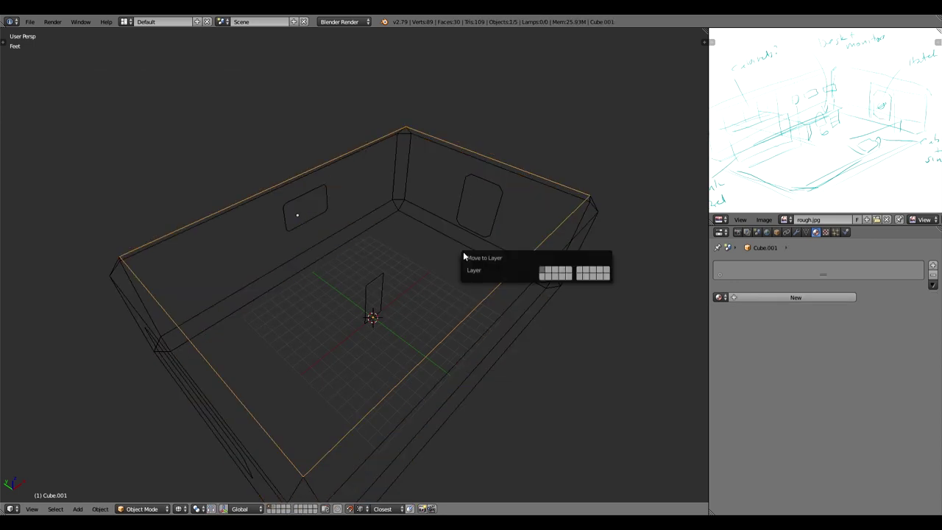
key(2)
Return to solid display and move the character reference plane to layer 2.
key(z)
middle_drag(410, 307, 355, 297)
right_click(339, 304)
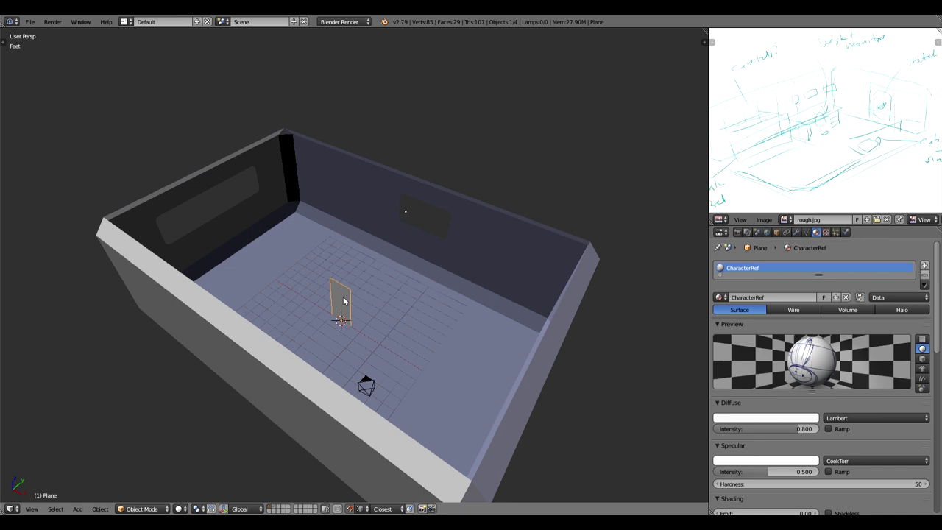
key(m)
key(2)
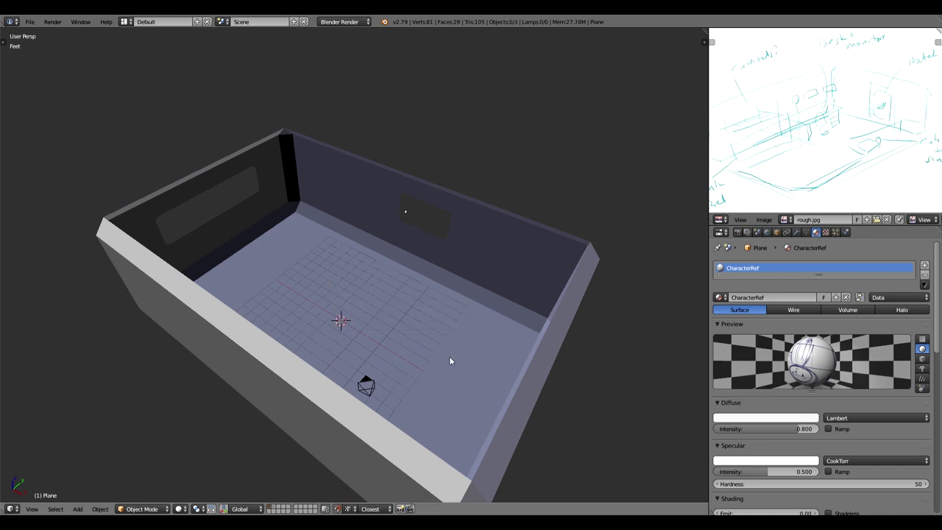
Edit the room mesh in vertex select mode and add one centered loop cut across the floor and −Y wall.
right_click(470, 288)
middle_drag(467, 282, 343, 347)
key(Tab)
key(ctrl+Tab)
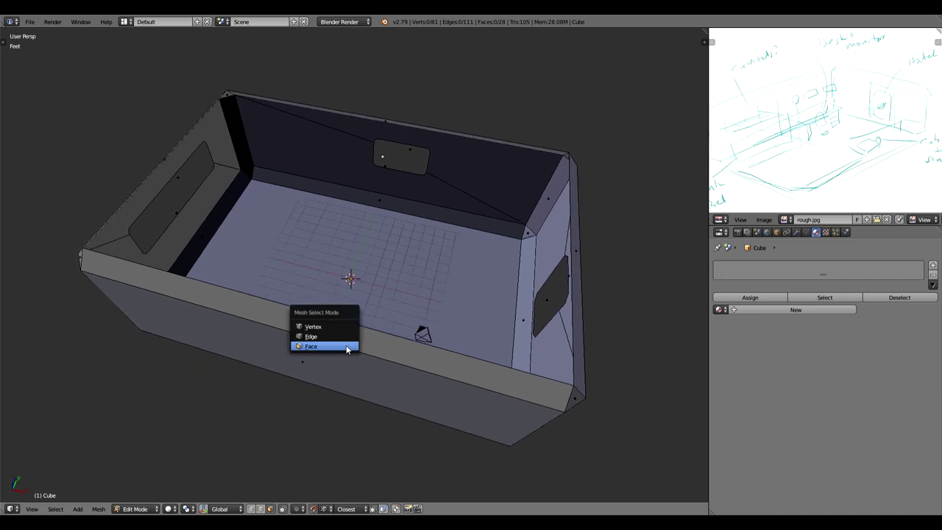
click(343, 322)
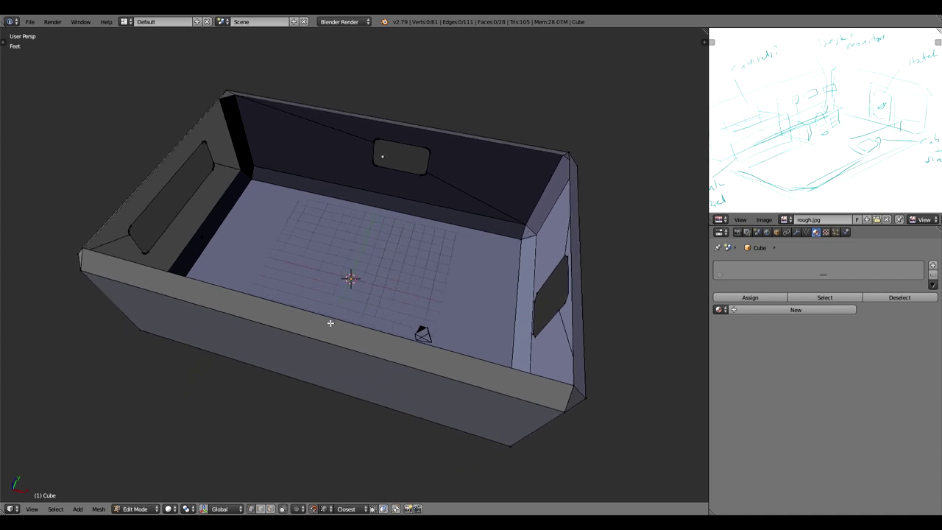
key(ctrl+r)
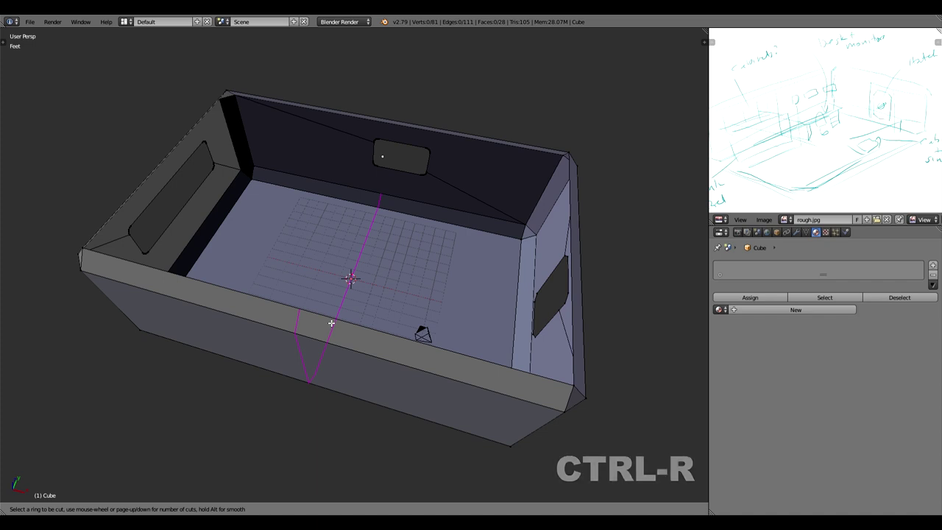
click(331, 323)
right_click(332, 323)
Duplicate the loop-cut edges in place, separate them into a new object, and select that profile in object mode.
middle_drag(376, 319, 307, 270)
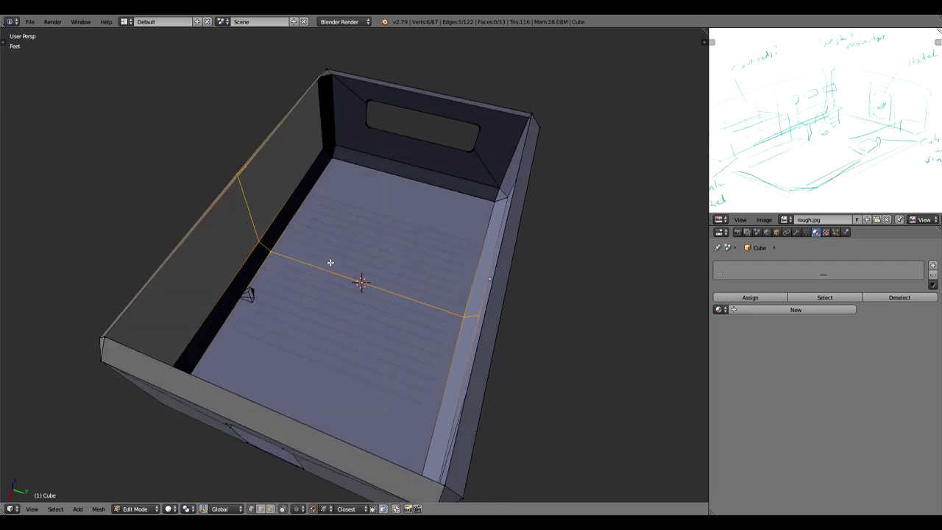
key(shift+d)
right_click(331, 262)
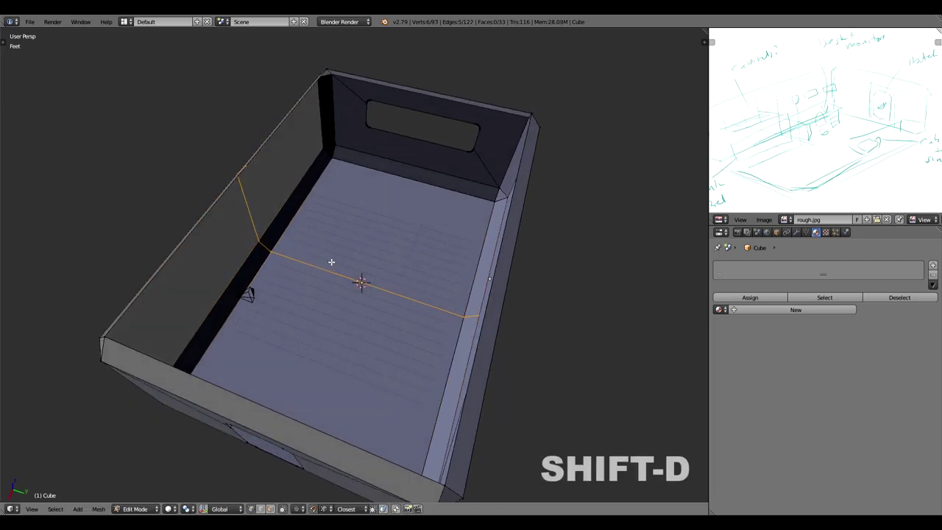
key(p)
click(328, 258)
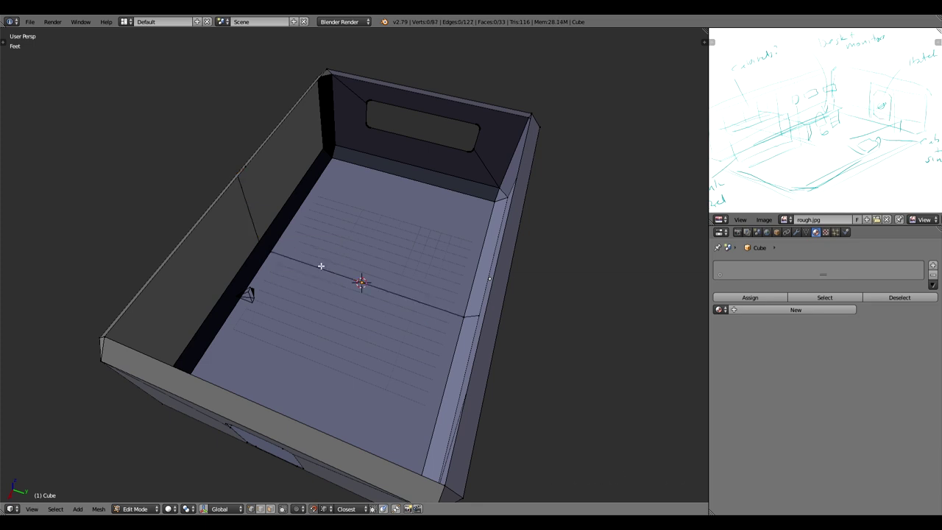
key(Tab)
right_click(315, 261)
Delete the separated profile's end vertex at the +Y floor bevel, working in a wireframe orthographic right view.
middle_drag(344, 289, 376, 263)
key(KP_1)
key(KP_3)
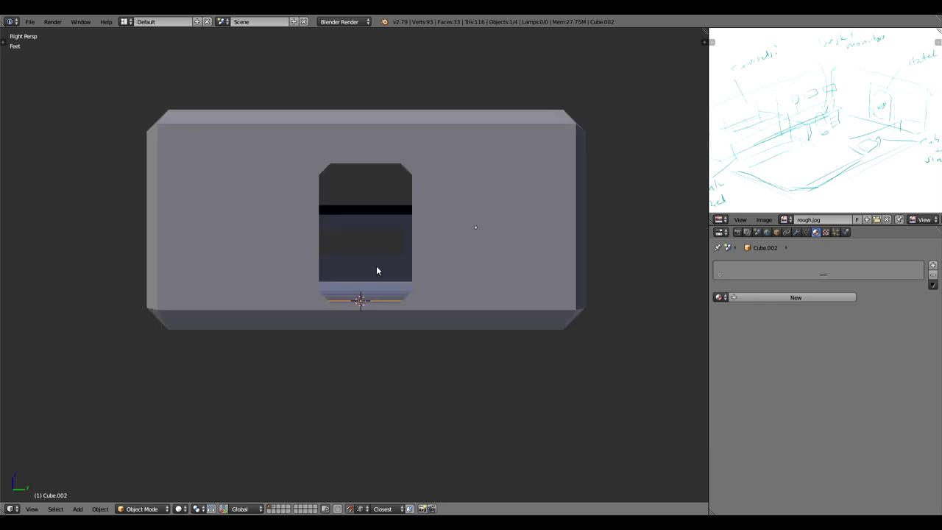
key(z)
key(KP_5)
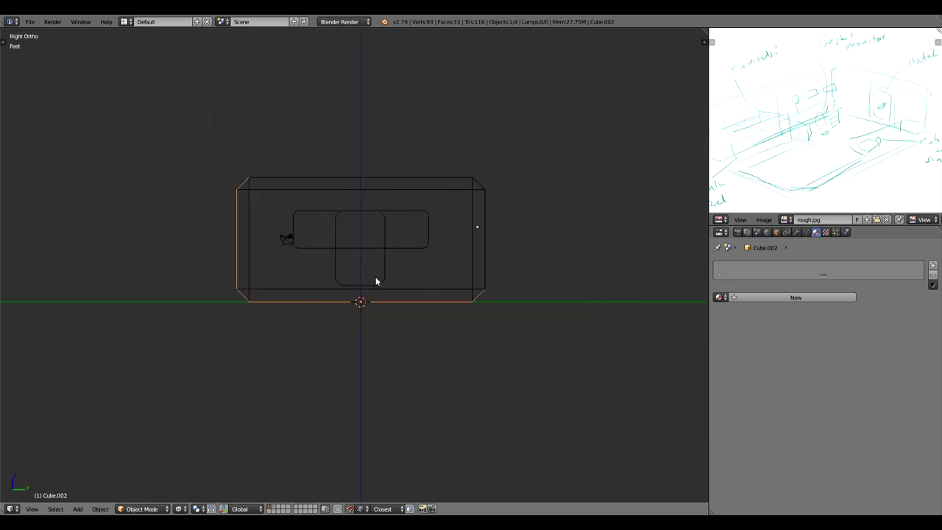
shift+middle_drag(318, 286, 347, 279)
scroll(348, 278, up, 2)
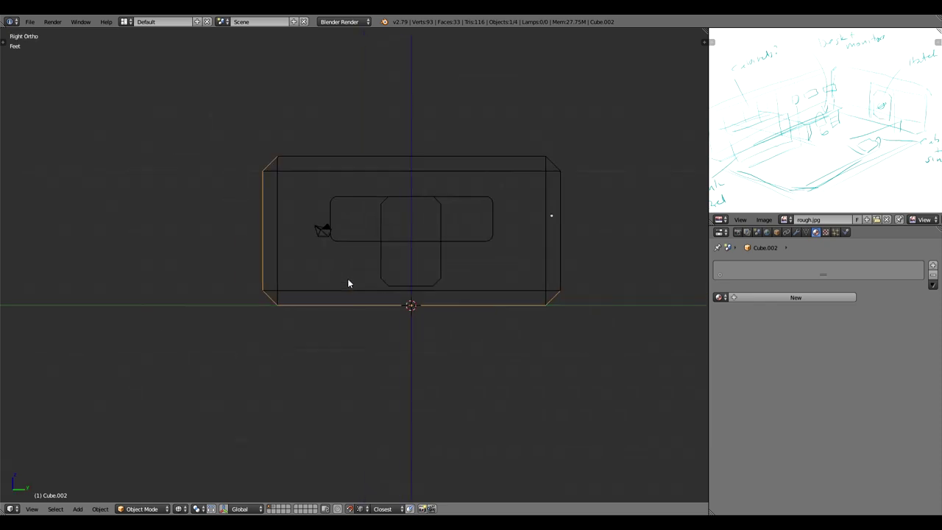
key(Tab)
right_click(564, 296)
key(x)
Move the remaining floor-edge end vertex along Y toward the −Y wall to shorten the profile's base.
right_click(574, 315)
key(g)
key(y)
click(337, 246)
middle_drag(368, 272, 355, 324)
shift+right_click(267, 295)
key(KP_3)
key(e)
key(Escape)
key(ctrl+z)
Extrude the profile's top end vertex inward along Y with snapping until it lines up with the base's end vertex.
right_click(276, 126)
key(e)
key(y)
ctrl+click(341, 327)
Extrude the base's inner end vertex and move the new vertex slightly up along Z with snapping.
right_click(343, 335)
key(e)
right_click(343, 333)
scroll(324, 321, up, 10)
key(g)
key(z)
ctrl+click(442, 308)
Extrude a slanted edge up toward the −Y wall, followed by a vertical edge up to the upper bevel height.
scroll(455, 304, down, 5)
key(e)
ctrl+click(359, 207)
key(e)
ctrl+click(356, 172)
Extrude a slanted edge back inward beneath the ceiling end vertex and join the two vertices with an edge.
scroll(331, 284, up, 7)
key(e)
ctrl+click(508, 214)
shift+right_click(460, 180)
key(f)
Set snapping to vertices and move the profile's lower outer vertex along Y to the −Y wall.
scroll(457, 213, down, 6)
click(313, 509)
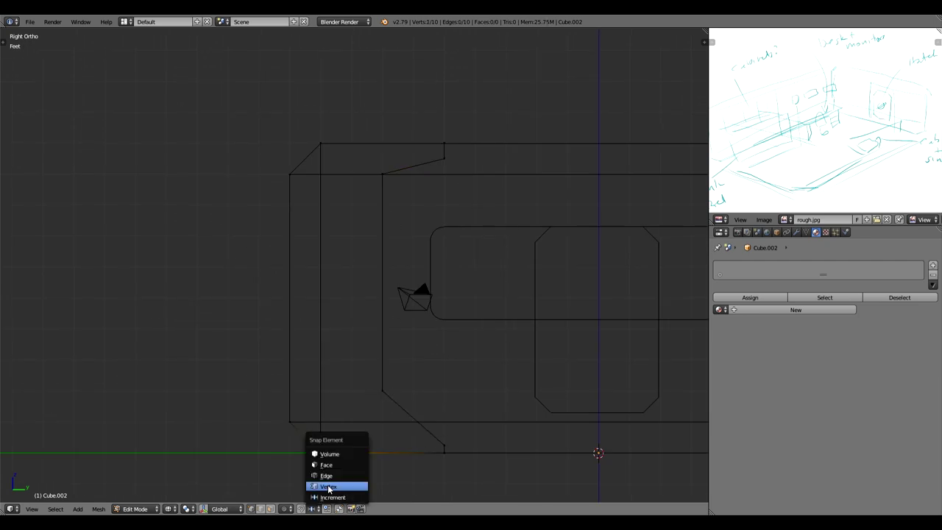
click(329, 490)
right_click(321, 452)
key(g)
key(y)
click(296, 436)
Lower the wall-side vertex along Z to the height of the inner base step and join the two vertices with an edge.
right_click(291, 426)
key(g)
key(z)
click(447, 446)
shift+right_click(446, 447)
key(f)
Subdivide the outer wall edge and align its new vertex along Z with the upper end of the lower slanted edge.
key(w)
right_click(302, 310)
key(g)
key(z)
click(381, 392)
Move the profile's upper outer vertex along Y to the wall and the vertex below it along Z to the inner step's height.
shift+middle_drag(257, 415, 263, 440)
right_click(397, 206)
right_click(326, 171)
key(g)
key(y)
click(296, 197)
right_click(391, 196)
key(g)
key(z)
Subdivide the upper outer wall edge, align its new vertex with the inner profile, and fill the outline with faces.
middle_drag(318, 203, 355, 209)
key(KP_3)
key(w)
key(x)
click(296, 185)
key(w)
key(g)
key(y)
click(388, 200)
key(f)
Set the pivot point to the 3D cursor and rotate the whole profile 180° in top view.
key(Tab)
key(KP_7)
key(Tab)
key(a)
click(187, 510)
click(208, 486)
key(r)
key(1)
key(8)
key(0)
key(Return)
Move the rotated profile object along X to its place beside the +Y wall's window.
shift+middle_drag(387, 117, 484, 184)
key(Tab)
key(KP_1)
key(g)
key(x)
click(418, 302)
middle_drag(418, 301, 449, 324)
Recalculate the normals of the whole profile mesh.
key(Tab)
key(a)
key(ctrl+n)
key(t)
key(Tab)
key(t)
Add a vertical loop cut along the profile's side and move it along Y close to the inner edge.
scroll(453, 260, up, 3)
middle_drag(454, 260, 508, 334)
key(KP_5)
key(Tab)
key(ctrl+r)
click(506, 335)
click(503, 337)
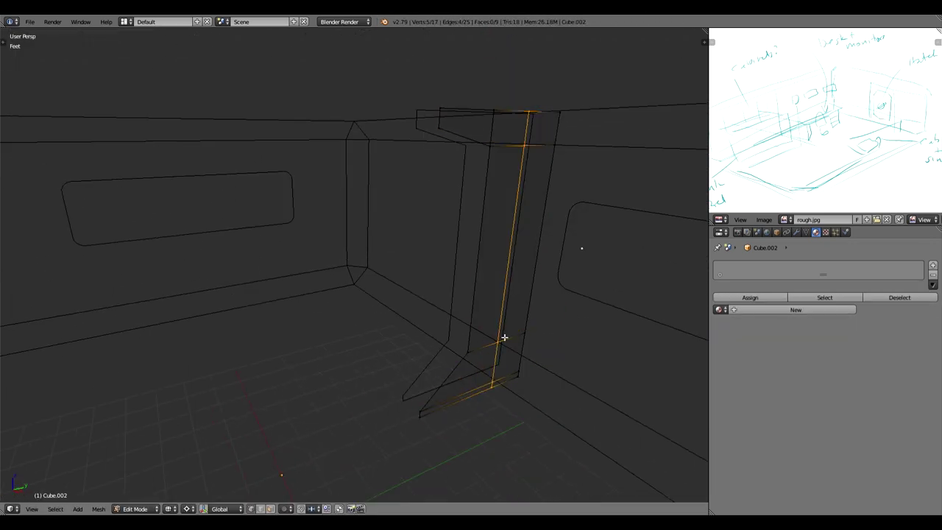
key(g)
key(y)
click(387, 348)
Add evenly spaced horizontal loop cuts across the profile's upright section.
key(ctrl+r)
scroll(508, 241, up, 5)
click(508, 240)
key(ctrl+r)
click(489, 214)
click(492, 213)
Delete alternate pieces of the upright's narrow inner strip to form notches, and check the shape in solid shading.
right_click(486, 197)
shift+right_click(473, 309)
key(x)
key(e)
key(z)
key(a)
middle_drag(504, 216, 516, 233)
key(a)
key(z)
Inset the two adjoining side faces at the foot of the profile, above its thin base strip.
click(270, 509)
right_click(461, 390)
shift+right_click(401, 404)
key(i)
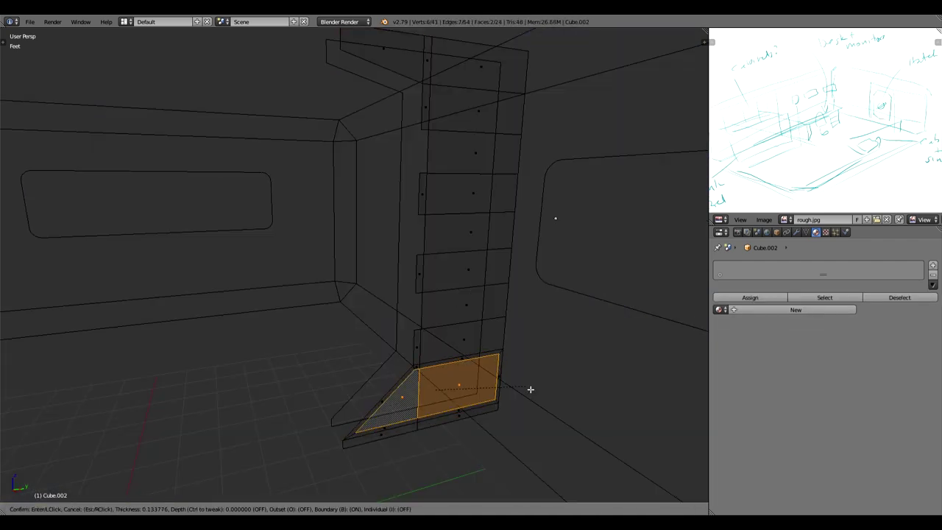
click(469, 346)
Try to inset the pair of upright faces just above the foot on their own.
right_click(469, 344)
shift+right_click(469, 308)
key(i)
click(544, 339)
click(251, 509)
click(315, 509)
key(g)
Try to inset another pair of faces higher up the upright.
click(270, 508)
right_click(469, 234)
shift+right_click(467, 204)
key(i)
click(530, 244)
Undo the separate insets on the upright's faces, keeping the inset at the foot.
key(ctrl+z)
key(ctrl+z)
key(ctrl+z)
key(ctrl+z)
key(ctrl+z)
key(ctrl+z)
key(ctrl+z)
key(ctrl+z)
Move the profile's upper outer corner vertex so the corner follows the room's ceiling bevel.
shift+right_click(473, 232)
shift+right_click(476, 189)
key(KP_3)
key(ctrl+Tab)
click(495, 194)
key(g)
click(469, 155)
middle_drag(471, 158, 516, 243)
Select three stacked pairs of side faces on the upright and inset each pair as one panel.
right_click(461, 204)
shift+right_click(468, 396)
key(i)
key(Escape)
key(ctrl+Tab)
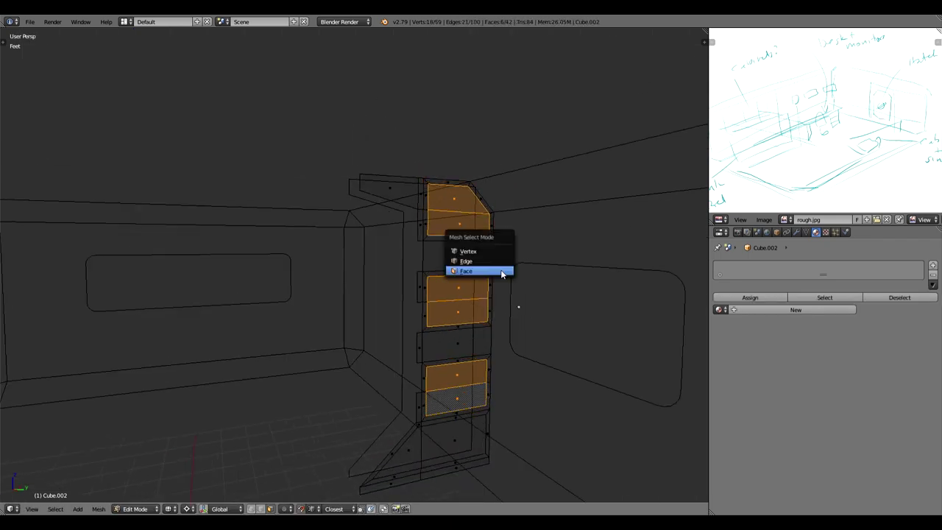
Try to move an edge at the upright's foot along Y, and inset and extrude the extended face selection.
click(471, 261)
right_click(488, 434)
key(g)
key(y)
click(505, 421)
shift+right_click(460, 316)
key(i)
key(e)
click(512, 410)
Undo the recent edge move and insets on the upright.
key(ctrl+z)
key(ctrl+z)
key(ctrl+z)
key(ctrl+z)
key(ctrl+z)
key(ctrl+z)
key(ctrl+z)
key(ctrl+z)
key(z)
key(Tab)
key(Tab)
key(z)
right_click(471, 420)
shift+right_click(472, 388)
key(ctrl+z)
key(ctrl+z)
right_click(475, 418)
shift+right_click(475, 388)
right_click(433, 409)
shift+right_click(432, 443)
Try to move the foot's lower outer corner along Y onto the room's floor bevel.
key(KP_3)
key(KP_5)
shift+middle_drag(444, 446, 412, 294)
right_click(548, 434)
key(g)
key(y)
click(503, 437)
right_click(548, 423)
key(g)
key(y)
key(Escape)
click(314, 508)
click(322, 477)
key(g)
key(y)
key(Escape)
key(ctrl+z)
key(ctrl+z)
Change the snap element and move the foot's lower outer corner along Y so the profile follows the floor bevel.
click(315, 509)
click(321, 487)
key(g)
key(y)
click(508, 441)
Delete the leftover geometry on the foot and fill the boundary loop with a single new face.
middle_drag(508, 441, 498, 429)
key(KP_5)
key(z)
right_click(449, 399)
key(x)
click(447, 391)
alt+right_click(463, 299)
key(a)
alt+right_click(464, 299)
key(f)
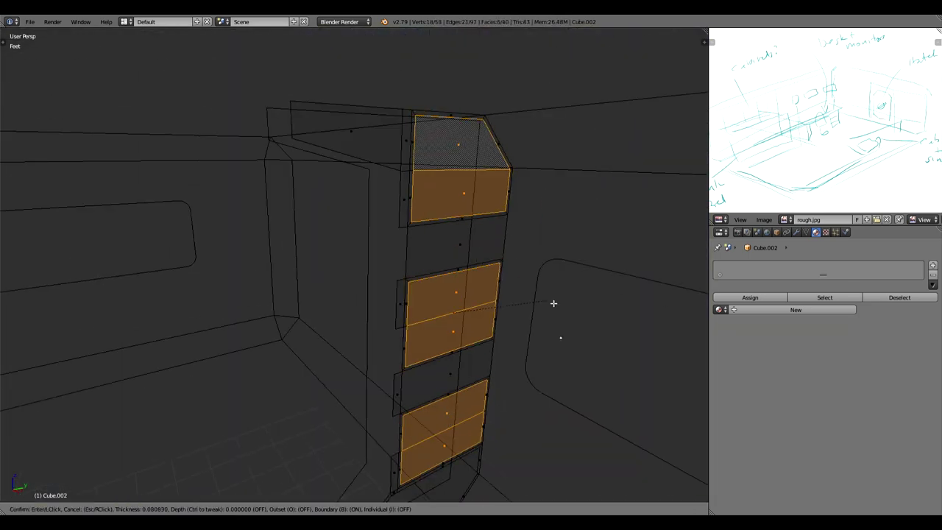
Inset the upright's three stacked pairs of side faces as panels with a thickness of about 0.08.
click(554, 303)
key(KP_3)
key(KP_5)
key(s)
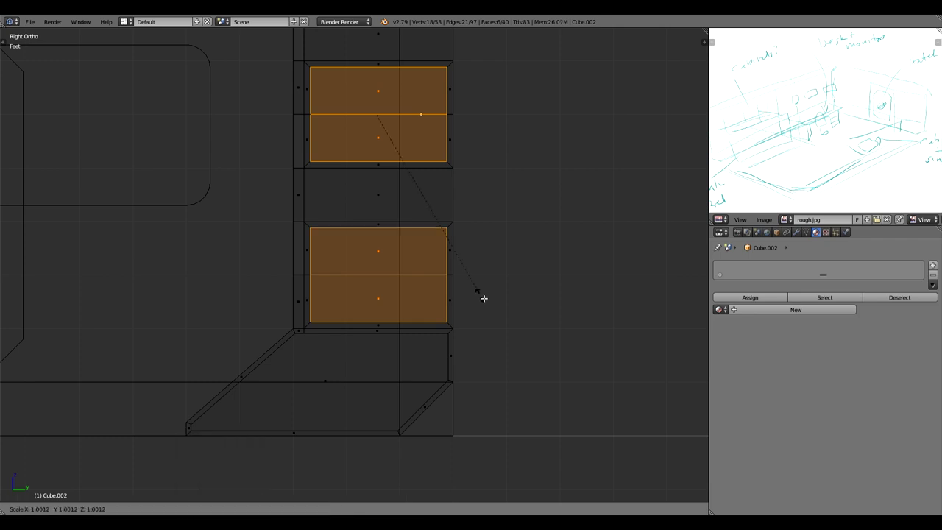
right_click(482, 294)
Inset the single side faces between the stacked panels, and extend the selection with further panel faces.
key(a)
key(z)
middle_drag(481, 294, 470, 261)
right_click(387, 249)
shift+right_click(442, 226)
shift+middle_drag(444, 92, 395, 184)
shift+right_click(395, 180)
key(z)
key(i)
click(512, 283)
shift+right_click(393, 366)
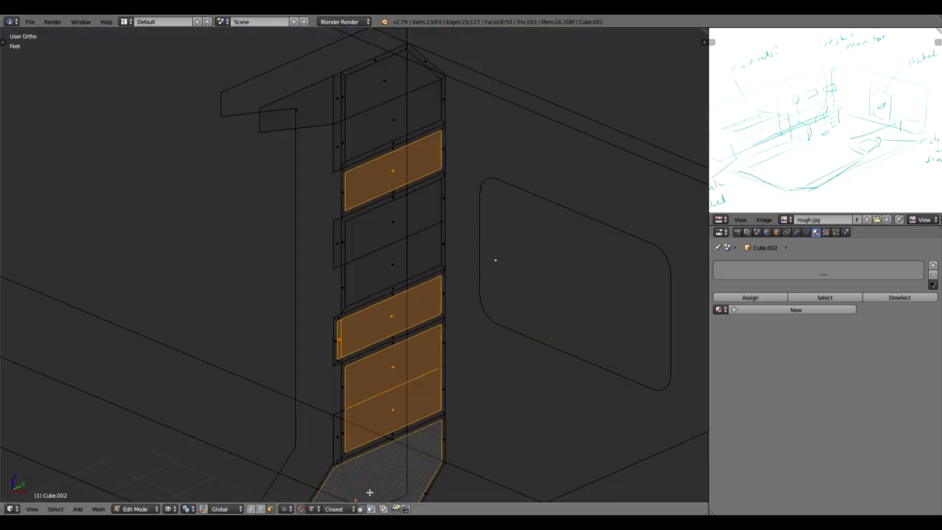
key(z)
key(Tab)
middle_drag(515, 343, 508, 405)
Select the rib's open boundary edge loop and extrude it along X to thicken the rib.
key(Tab)
alt+right_click(382, 214)
middle_drag(412, 257, 381, 284)
shift+middle_drag(408, 333, 449, 245)
scroll(449, 244, up, 3)
key(KP_7)
key(z)
key(e)
key(x)
click(510, 317)
Reposition the extruded boundary along X with increment snapping and snap the 3D cursor to it.
click(321, 509)
click(324, 497)
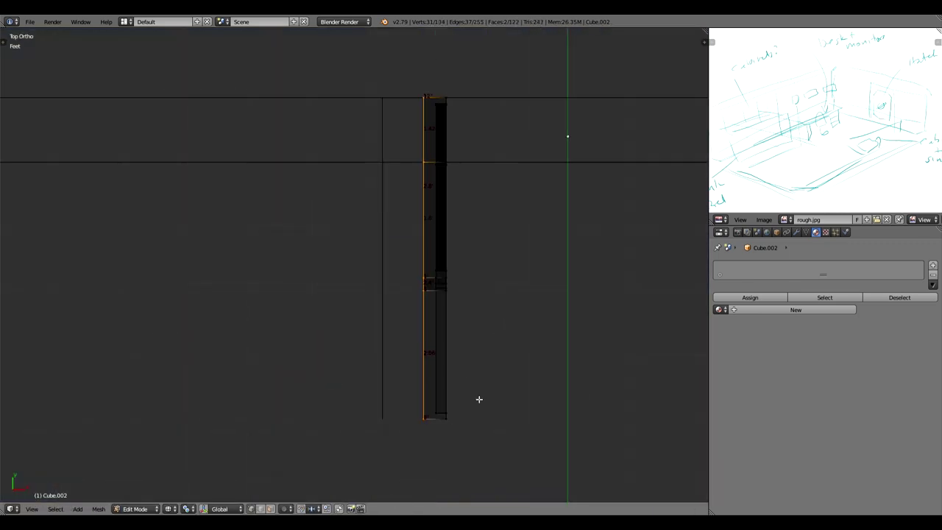
key(g)
key(x)
click(495, 387)
key(shift+s)
click(495, 378)
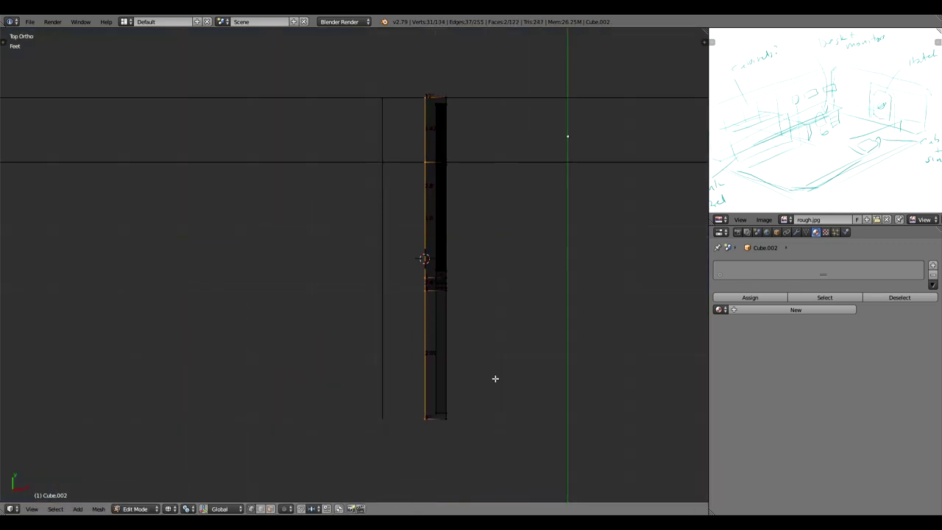
Set the rib's origin to the 3D cursor.
key(Tab)
key(t)
click(101, 155)
click(103, 180)
Add a Mirror modifier on X to the rib with Clipping enabled.
click(797, 232)
click(824, 266)
click(745, 364)
click(778, 330)
Fill the open side of the rib's upper arm with a face.
key(z)
key(Tab)
key(f)
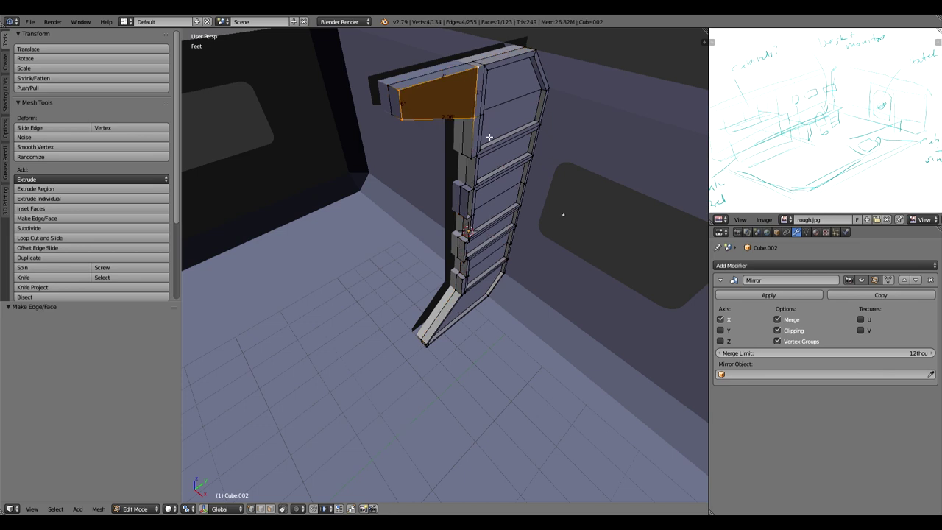
Add a Bevel modifier to the rib, limited by Angle, with the Depth width method and a width of 140thou.
key(Tab)
click(824, 266)
click(745, 300)
click(720, 281)
click(797, 381)
click(853, 413)
drag(773, 326, 747, 326)
middle_drag(486, 283, 558, 248)
Clean up the rib's mesh and recalculate the normals of all its faces.
key(Tab)
key(z)
key(x)
key(z)
key(a)
key(w)
key(ctrl+n)
key(z)
middle_drag(498, 271, 515, 187)
Delete the unwanted faces from the rib's mesh in face select mode.
key(ctrl+Tab)
right_click(567, 215)
key(x)
middle_drag(567, 214, 582, 242)
right_click(582, 242)
key(x)
Fill the remaining gaps in the rib's mesh with new faces and return to Object Mode.
middle_drag(527, 187, 502, 355)
right_click(476, 113)
key(f)
key(z)
key(a)
key(f)
key(Tab)
key(Tab)
right_click(526, 208)
key(f)
key(Tab)
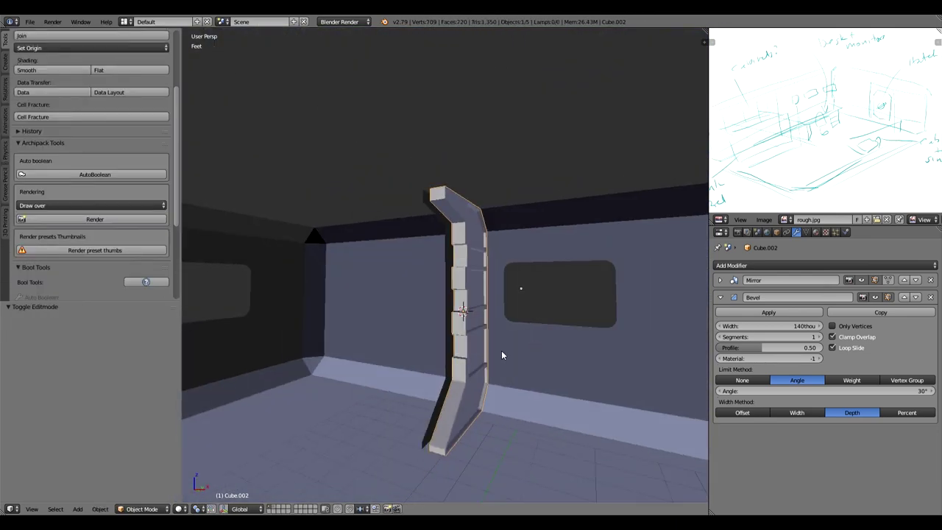
Duplicate the finished rib along X toward the other side of the wall's window opening.
right_click(503, 355)
key(KP_1)
key(z)
right_click(484, 321)
key(KP_7)
shift+middle_drag(485, 321, 432, 326)
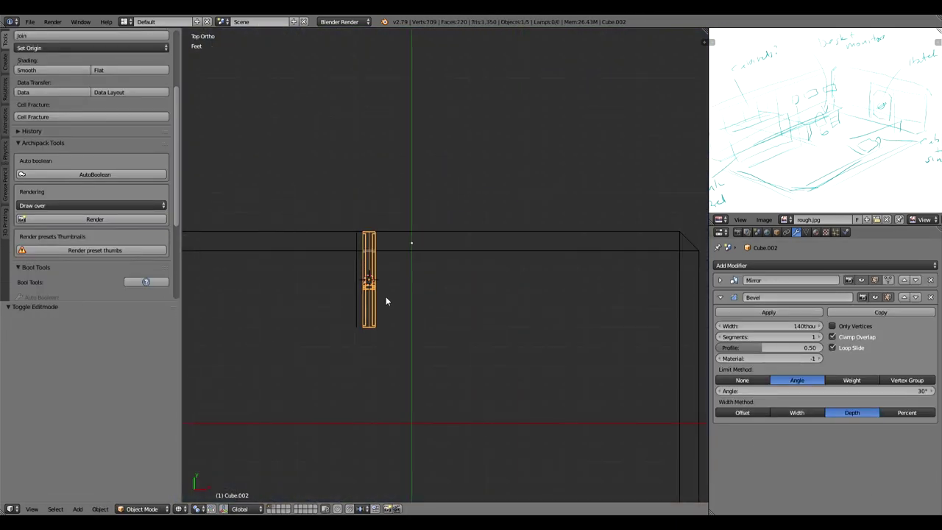
key(shift+d)
key(x)
click(508, 324)
Adjust the rib copy's position beyond the window opening, finishing with a shift of 4.8 inches along X.
middle_drag(508, 353, 507, 304)
key(KP_7)
key(g)
click(516, 298)
key(KP_1)
scroll(458, 305, up, 2)
key(g)
click(366, 306)
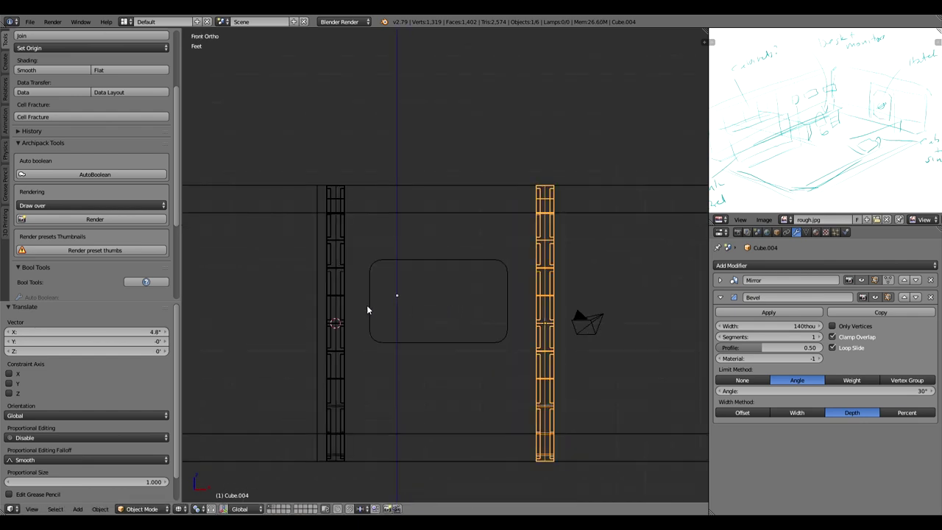
Move the flat rib profile about 6 inches along X onto the first rib.
middle_drag(472, 239, 528, 309)
right_click(394, 324)
key(KP_7)
scroll(377, 274, up, 3)
shift+middle_drag(377, 274, 484, 298)
scroll(485, 298, up, 1)
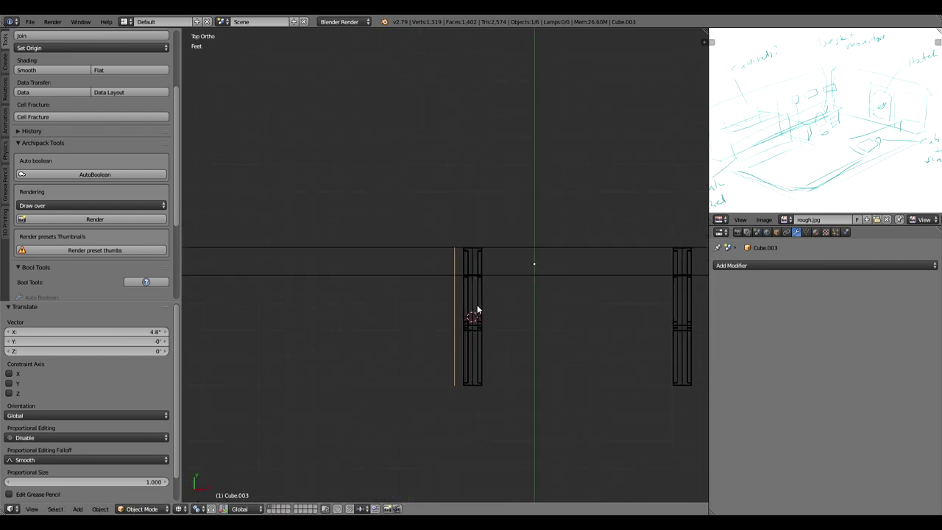
text(gx)
text(4.8" (4.8") along global X)
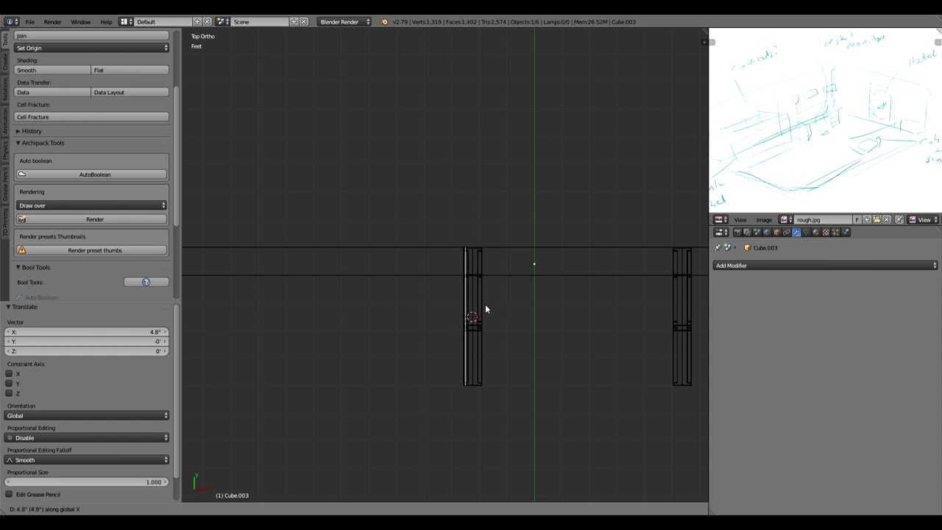
key(BackSpace)
key(BackSpace)
key(BackSpace)
text(3.6)
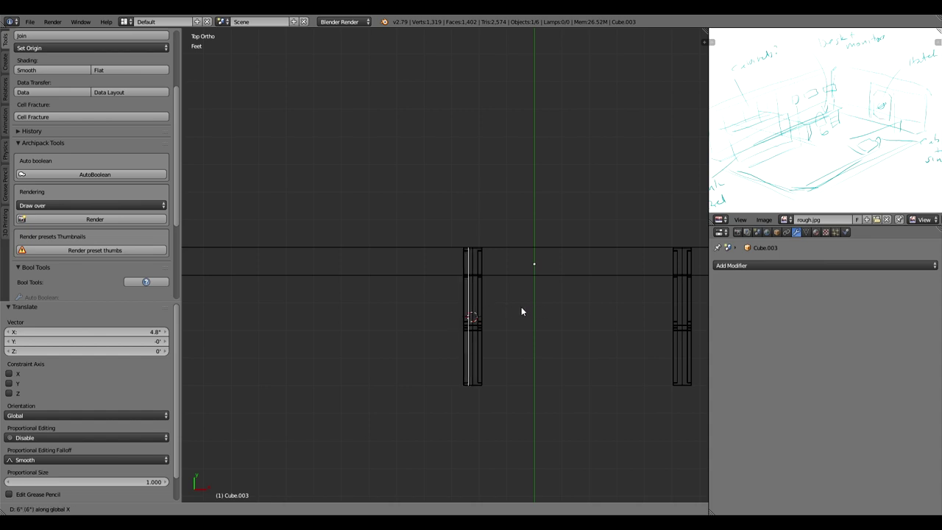
key(Return)
Extrude the entire rib profile mesh -10 feet along X in Edit Mode.
key(Tab)
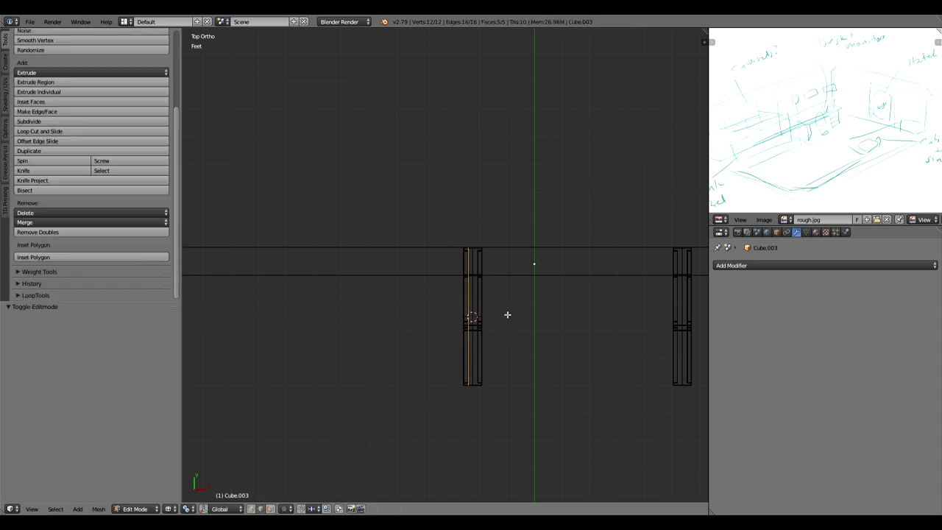
key(ctrl+Tab)
click(496, 302)
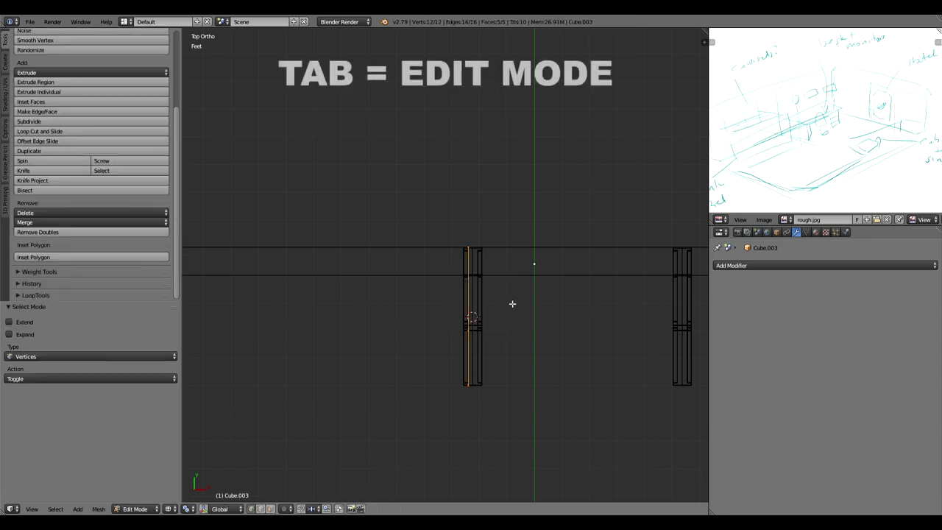
key(a)
scroll(512, 305, down, 2)
shift+middle_drag(385, 343, 450, 339)
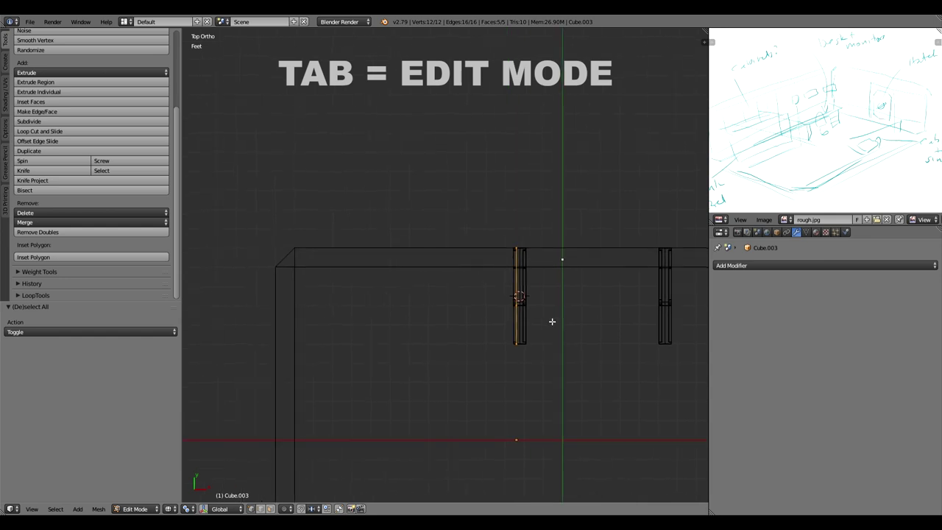
key(e)
key(x)
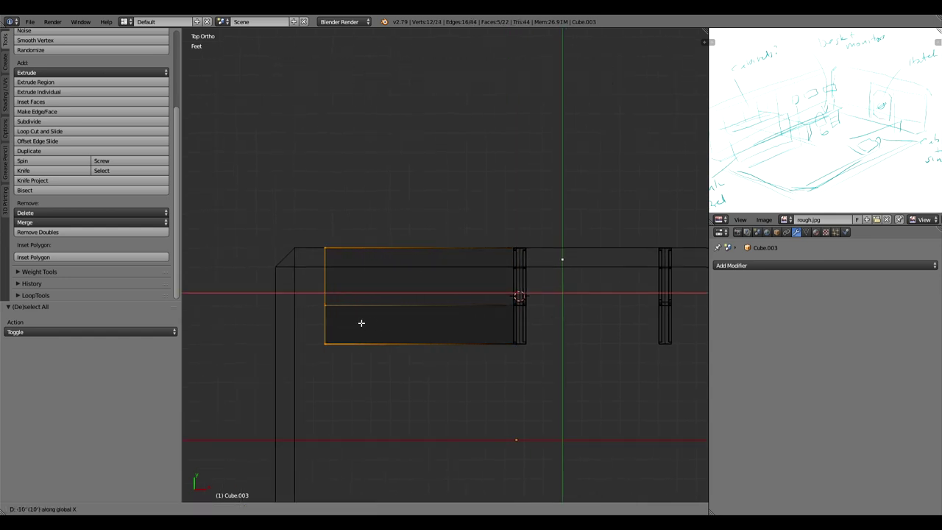
click(362, 323)
Turn on the edge length display for the extruded wall block and return to Object Mode.
key(n)
click(549, 392)
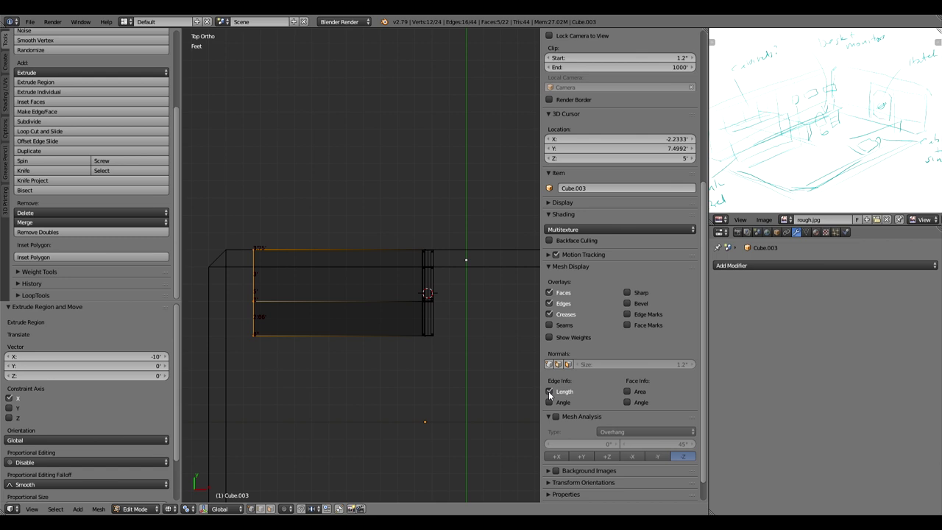
key(n)
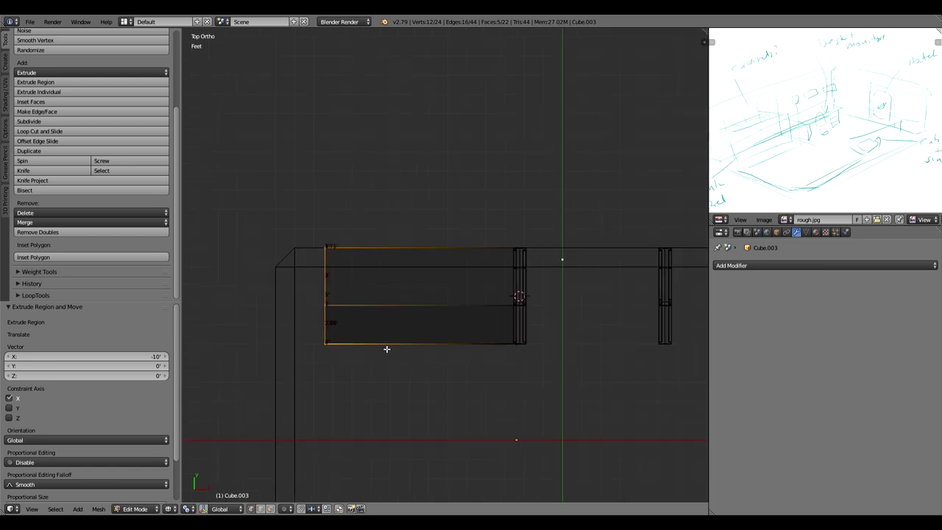
key(g)
key(x)
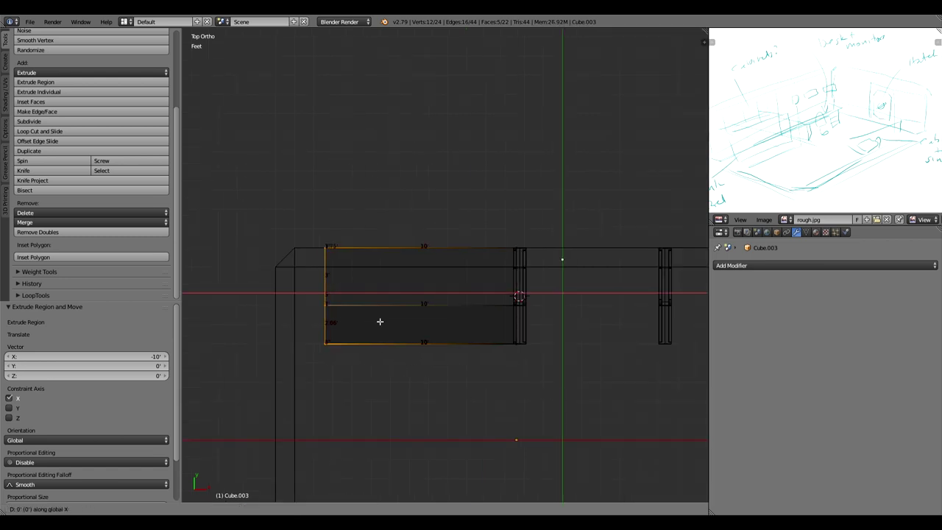
click(380, 321)
key(Tab)
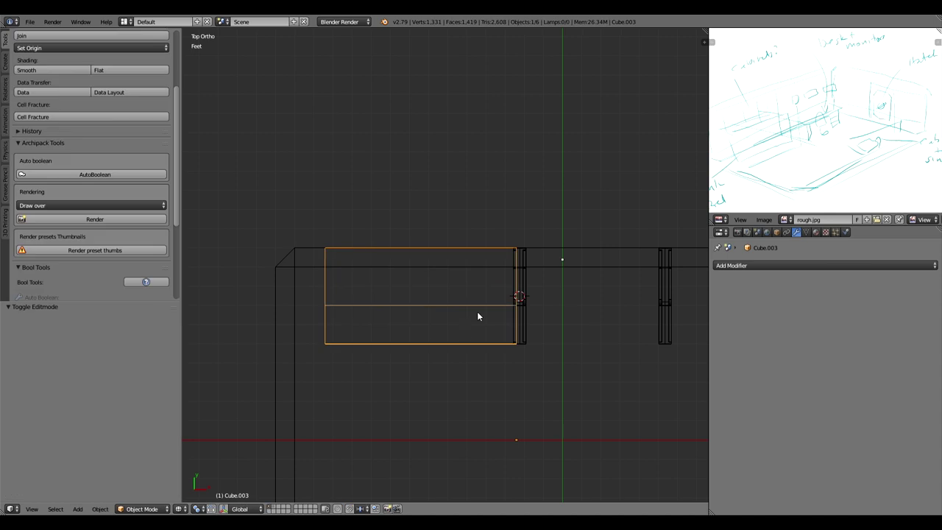
Move the extruded wall block -2.6 feet along X to the room's corner.
key(g)
key(x)
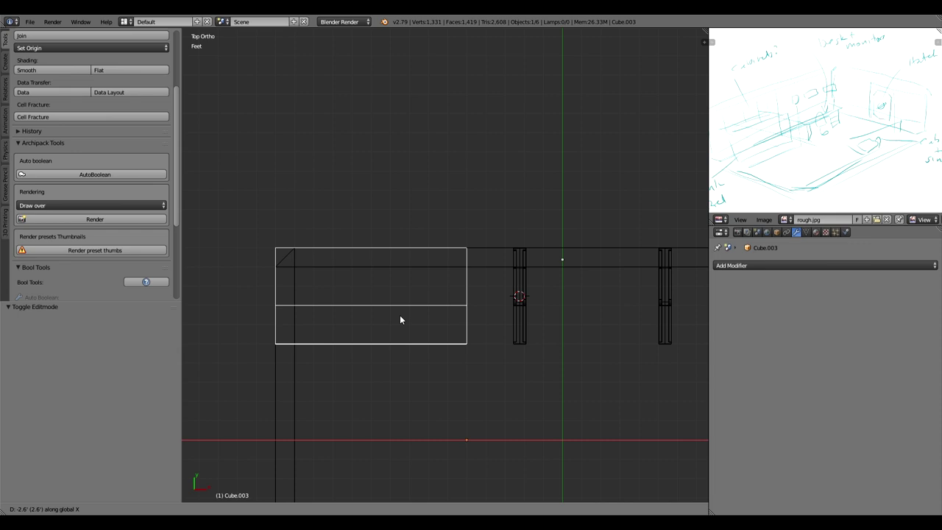
click(400, 320)
mouse_move(400, 319)
middle_down()
mouse_move(418, 347)
mouse_move(419, 304)
middle_up()
key(z)
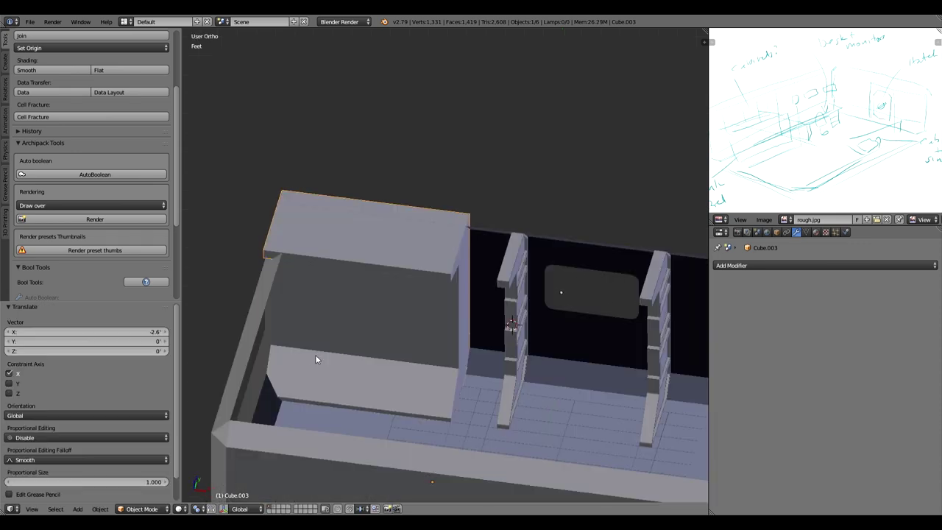
Select the wall block's bottom front edges and move them 1.7 feet along Y toward the wall in Edit Mode.
scroll(315, 358, up, 2)
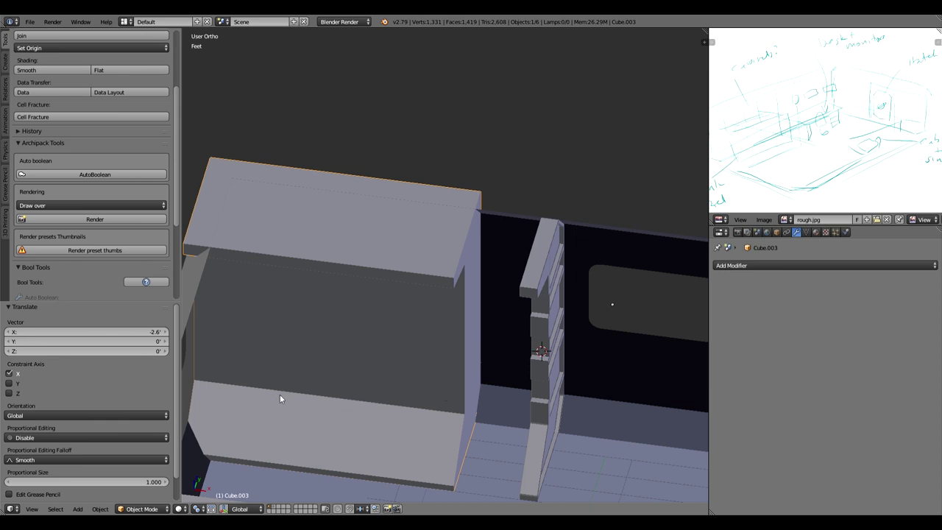
middle_drag(416, 401, 436, 386)
key(KP_7)
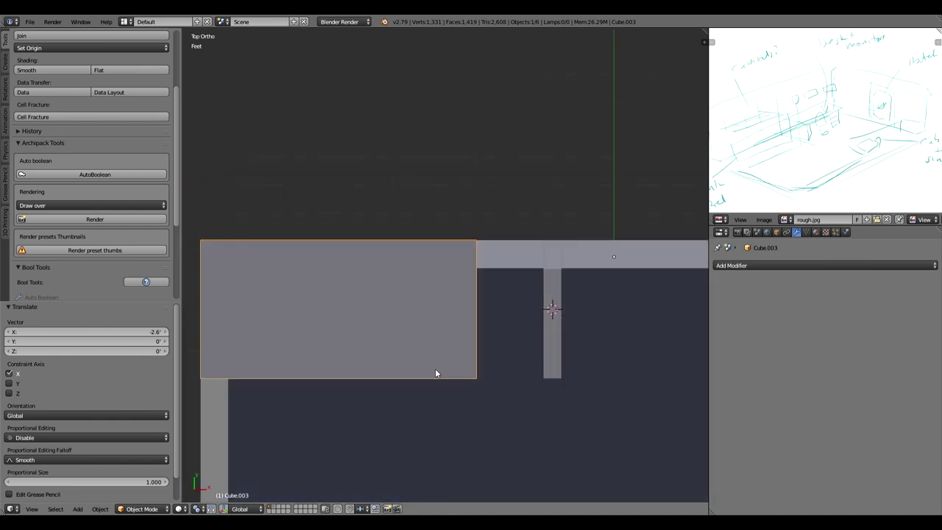
key(z)
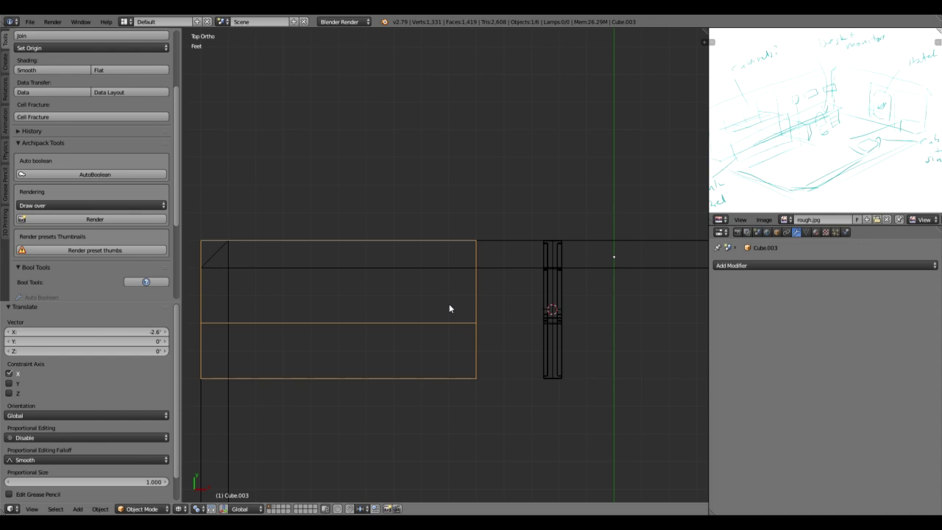
middle_drag(526, 367, 471, 319)
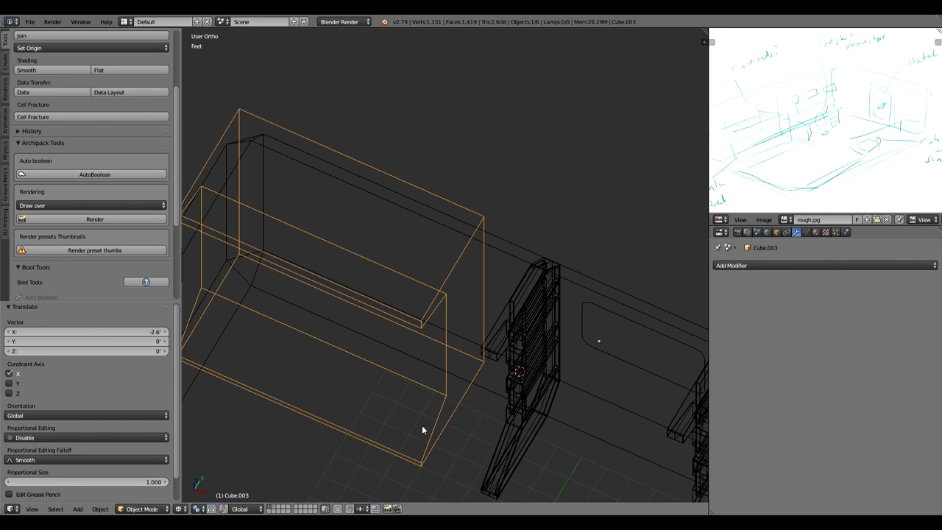
key(Tab)
right_click(421, 464)
middle_drag(361, 445, 278, 389)
shift+right_click(271, 357)
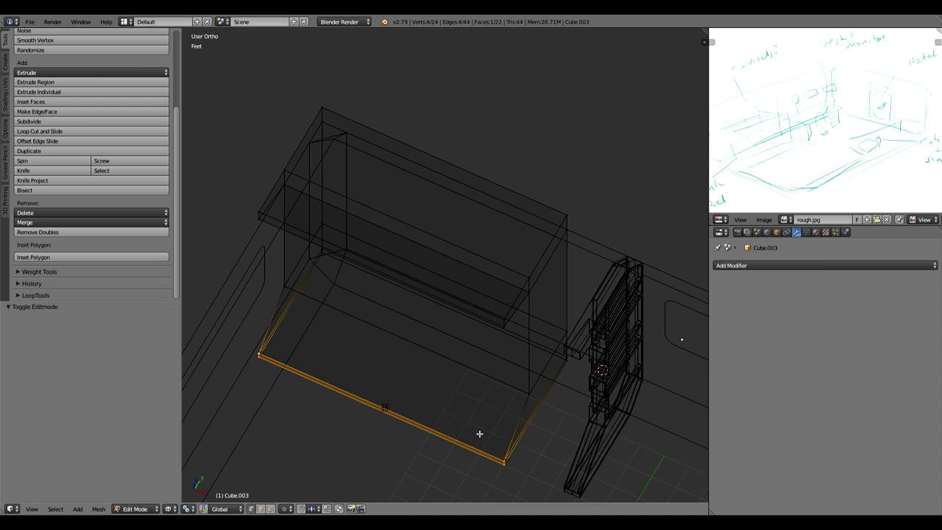
key(KP_7)
key(g)
key(y)
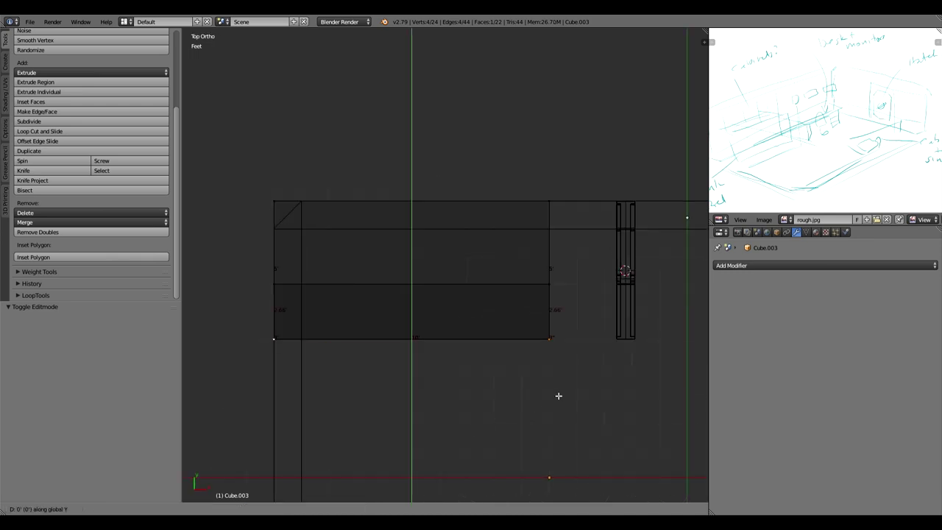
click(567, 296)
Adjust the wall block's bottom front edges by -1.2 inches along Y.
middle_drag(579, 343, 519, 313)
scroll(494, 444, up, 1)
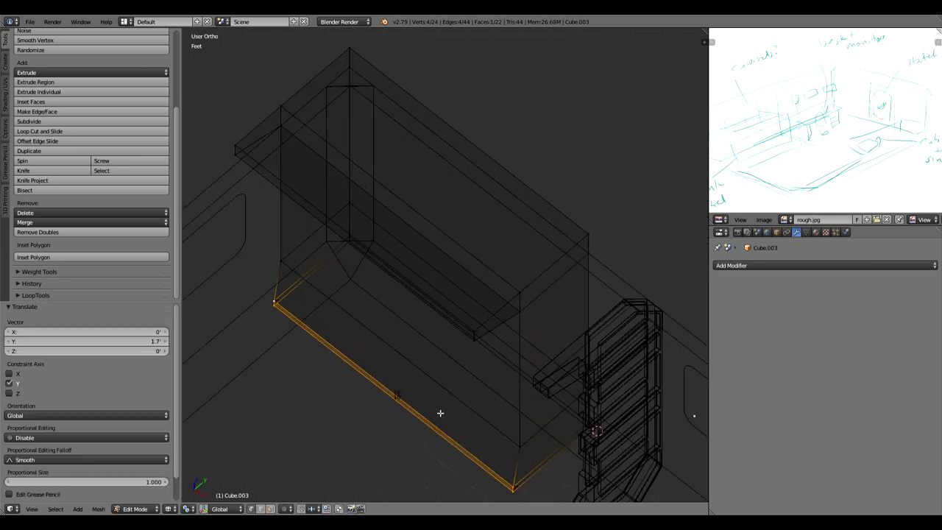
key(g)
key(y)
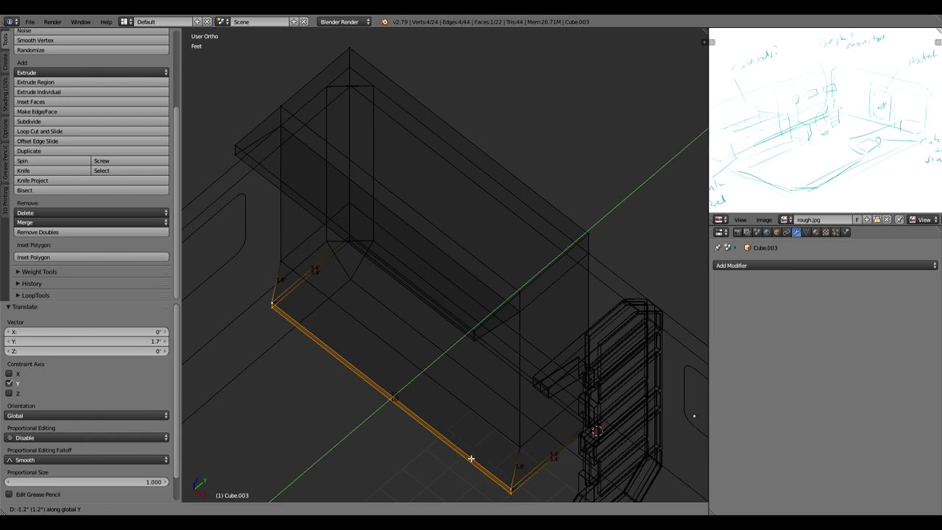
click(478, 453)
key(z)
middle_drag(476, 452, 474, 430)
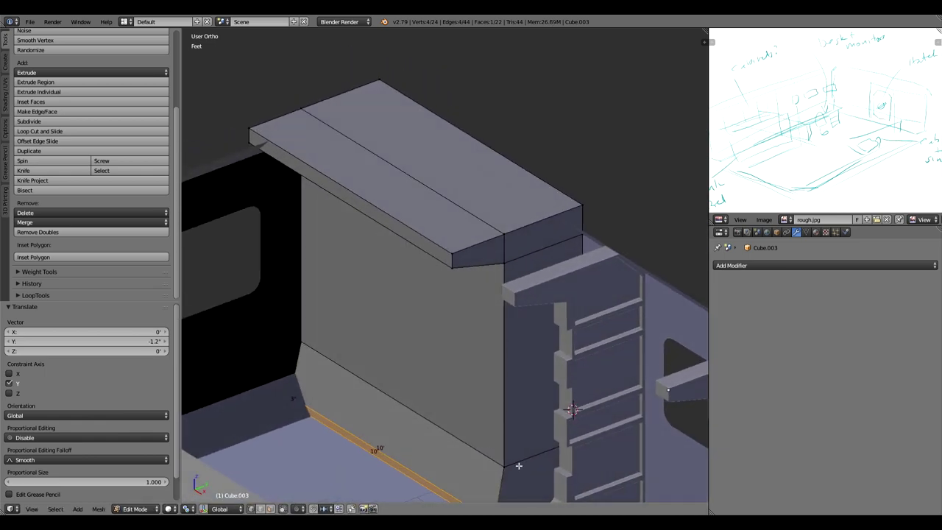
Switch snapping to the closest mesh element and lower the edge loop at the block's lower bend 12 inches along Z to the room's bevel.
right_click(508, 467)
scroll(439, 416, down, 2)
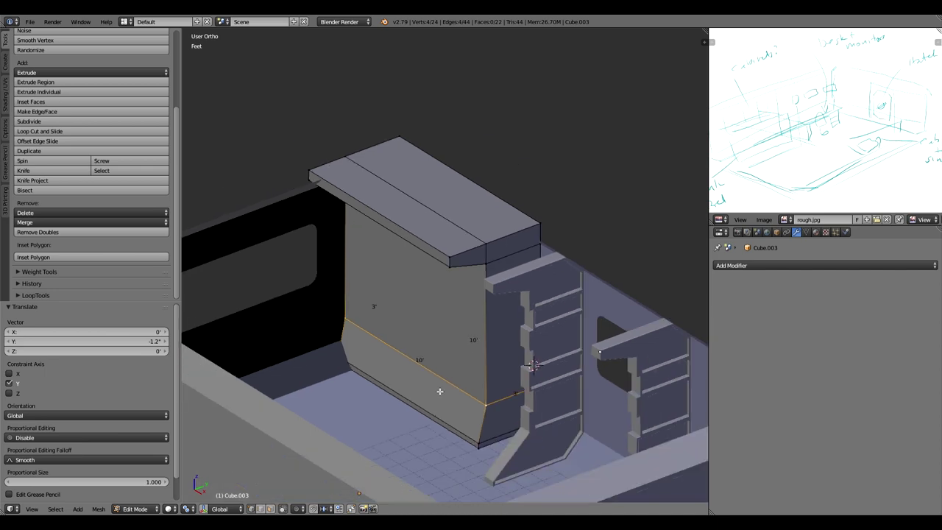
click(326, 508)
click(335, 486)
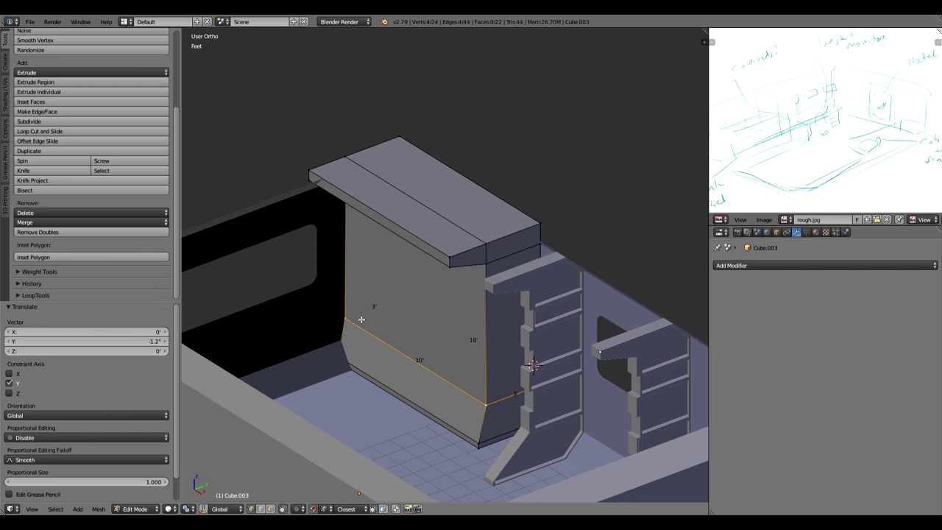
key(z)
key(g)
key(z)
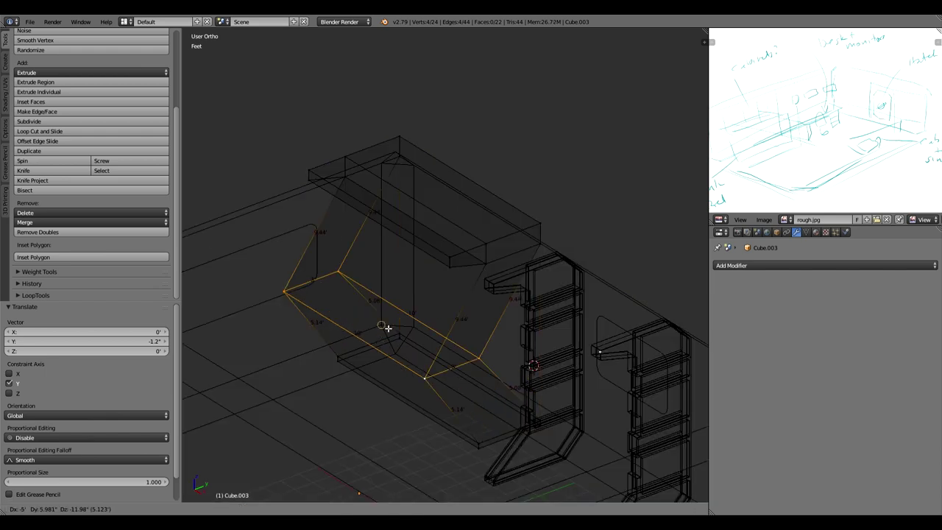
click(388, 332)
key(z)
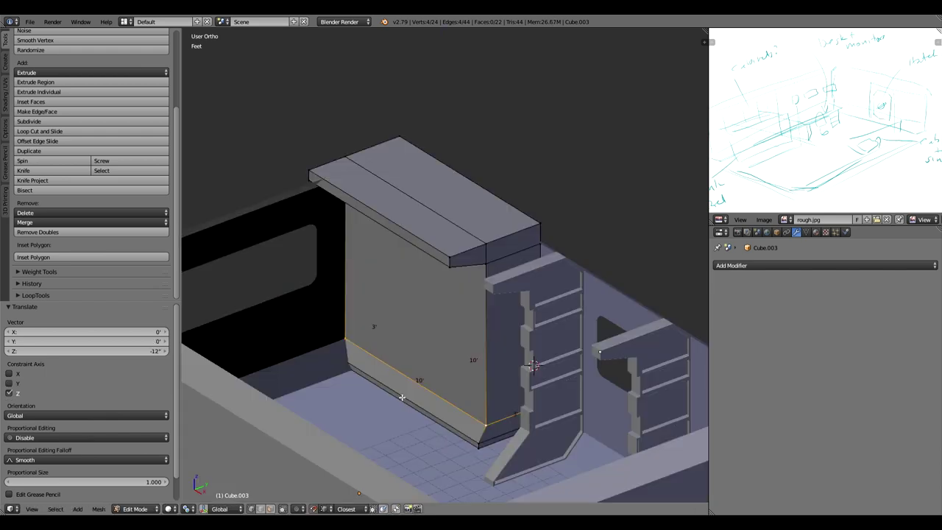
Select the four vertices below the block's top overhang and snap them along Z to the room's upper bevel.
middle_drag(445, 351, 454, 319)
shift+middle_drag(510, 241, 515, 273)
right_click(504, 271)
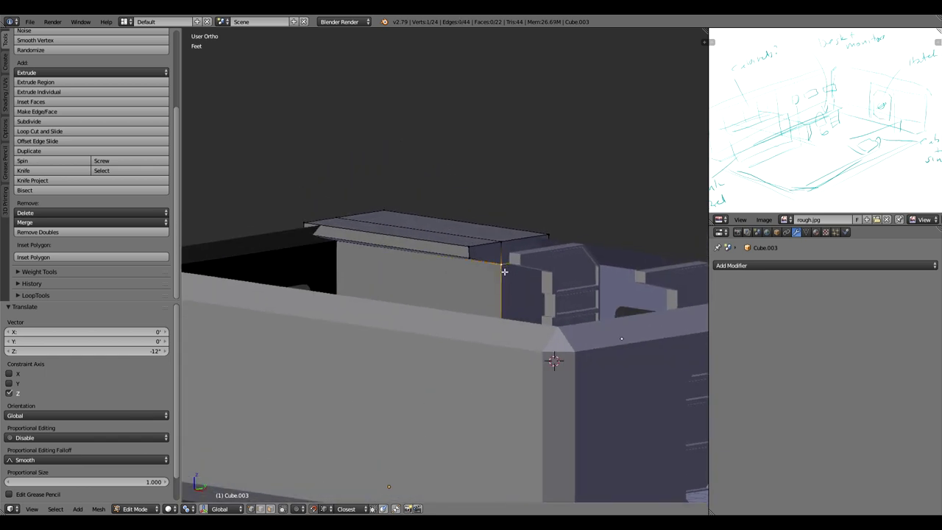
shift+right_click(333, 249)
key(z)
shift+right_click(552, 259)
shift+right_click(386, 237)
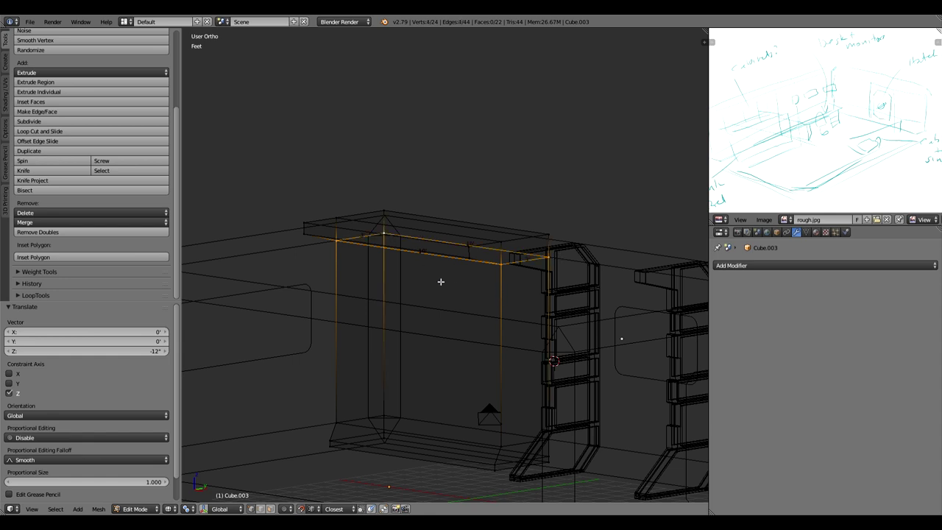
key(g)
key(z)
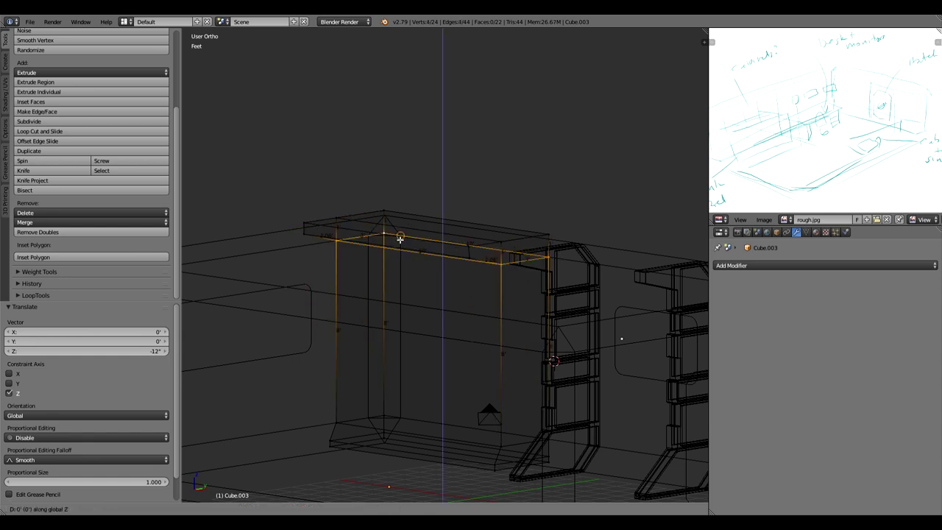
click(374, 239)
key(z)
middle_drag(413, 295, 514, 458)
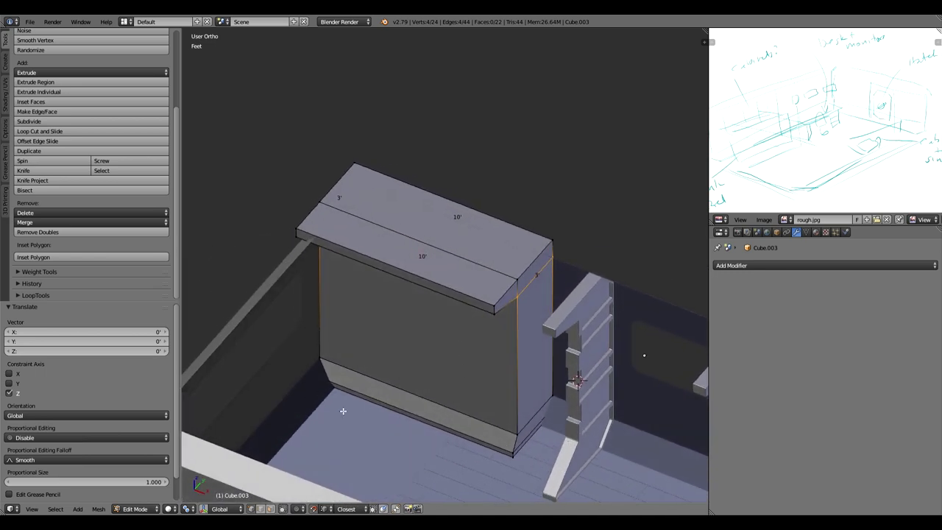
Move the front face of the block's top overhang along Y toward the wall and return to Object Mode.
middle_drag(429, 338, 485, 311)
right_click(500, 280)
shift+right_click(503, 295)
shift+right_click(290, 234)
shift+right_click(289, 233)
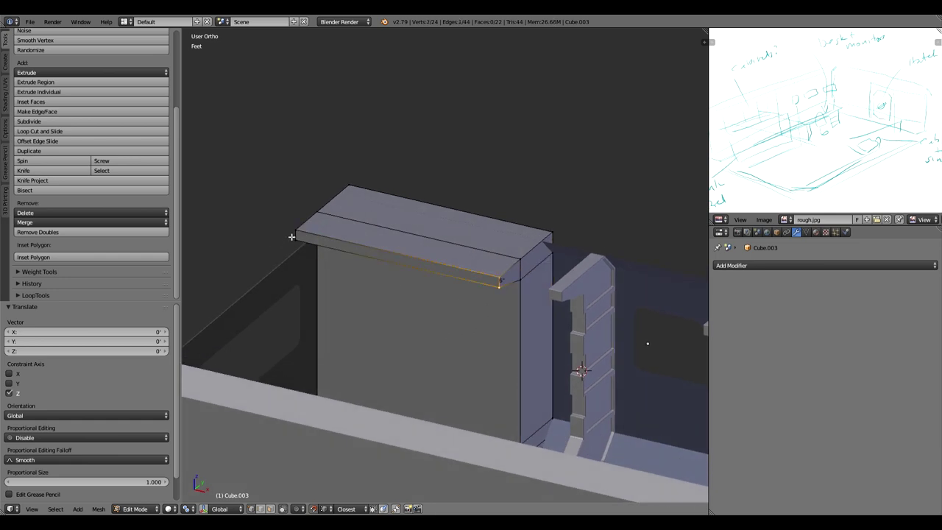
shift+click(292, 236)
key(g)
key(y)
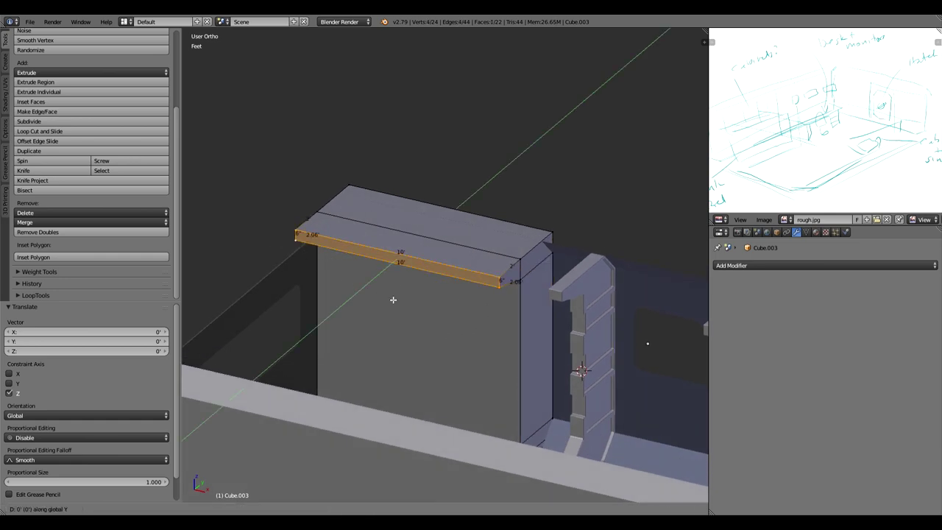
click(432, 270)
key(Tab)
Inspect the wall block in perspective from inside the room and enter Edit Mode on it.
middle_drag(387, 292, 416, 294)
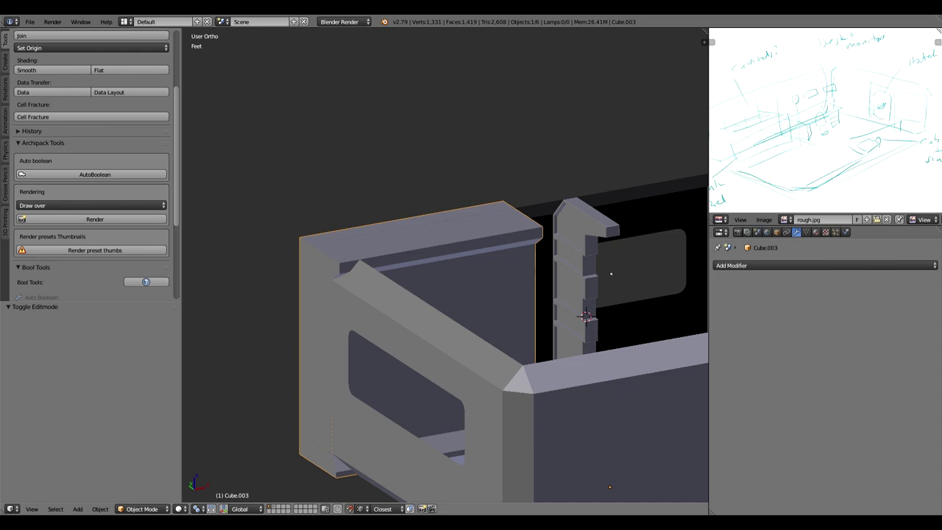
middle_drag(501, 338, 466, 356)
key(KP_5)
scroll(410, 362, up, 2)
key(Tab)
middle_drag(491, 238, 495, 377)
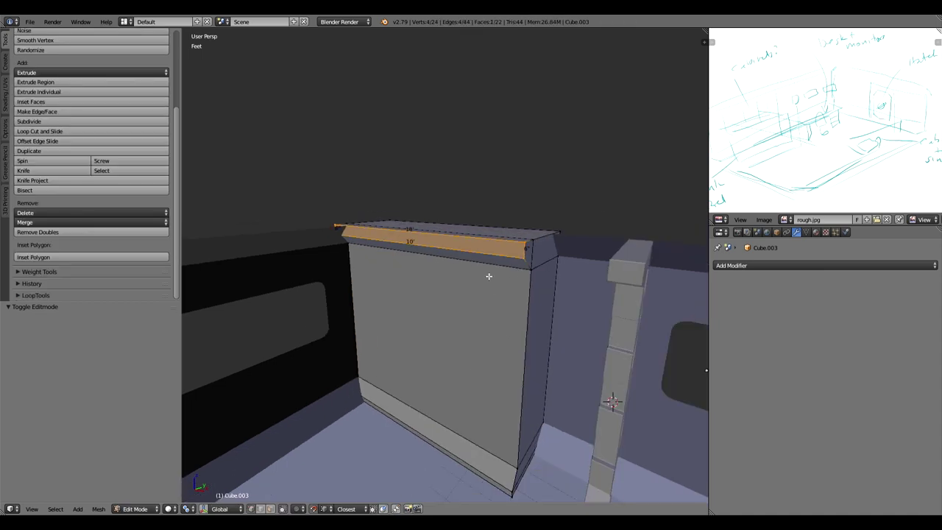
key(ctrl+r)
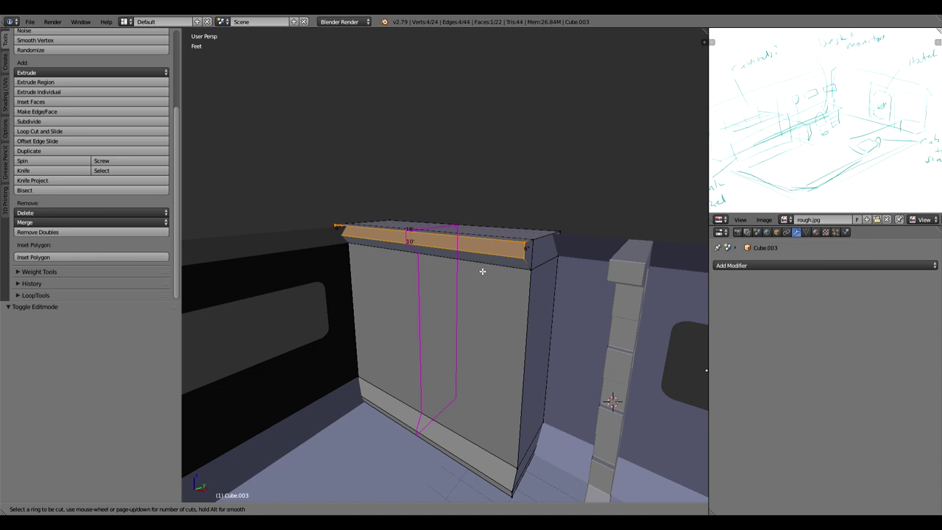
key(2)
click(482, 272)
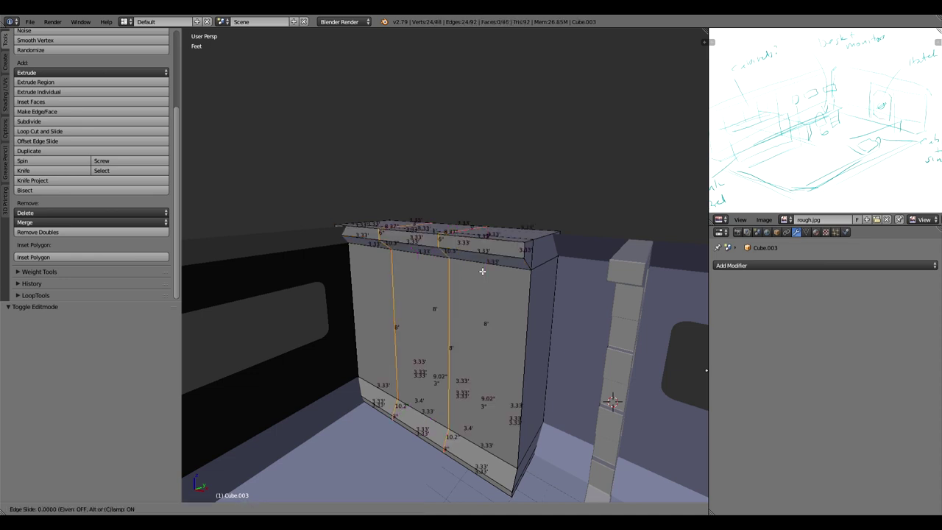
right_click(482, 271)
key(ctrl+z)
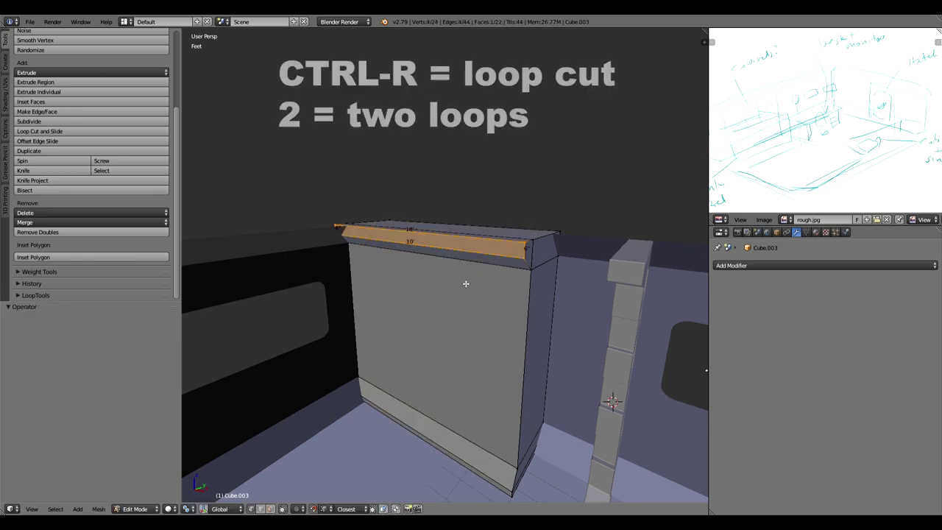
Add two evenly spaced vertical loop cuts around the wall block, without sliding them.
key(ctrl+r)
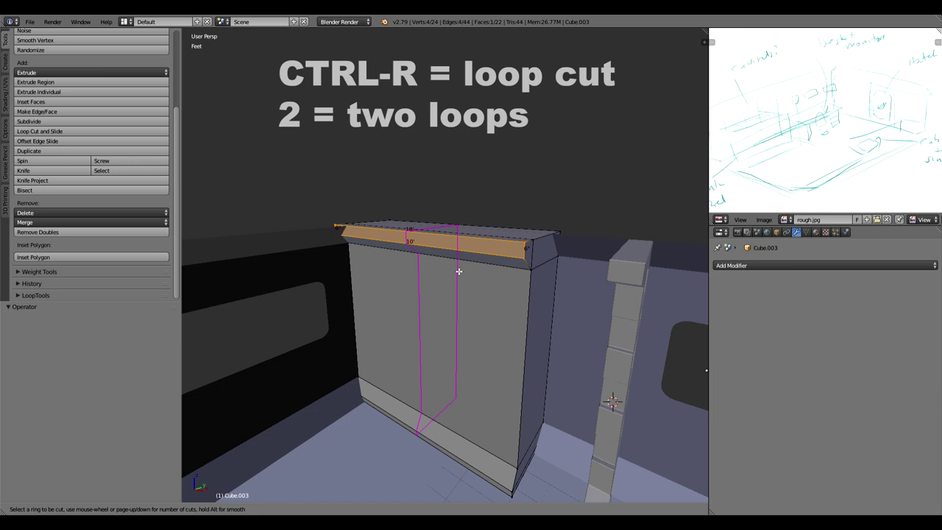
key(2)
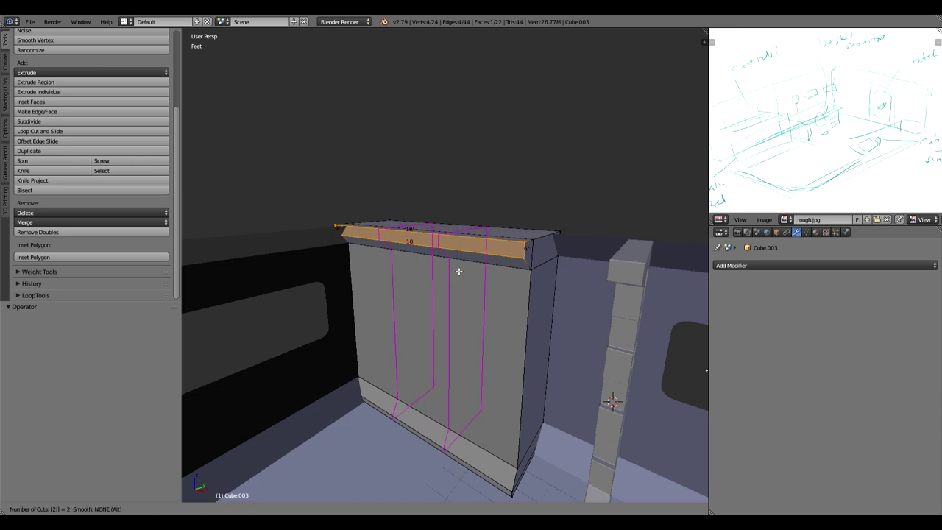
click(458, 271)
click(459, 279)
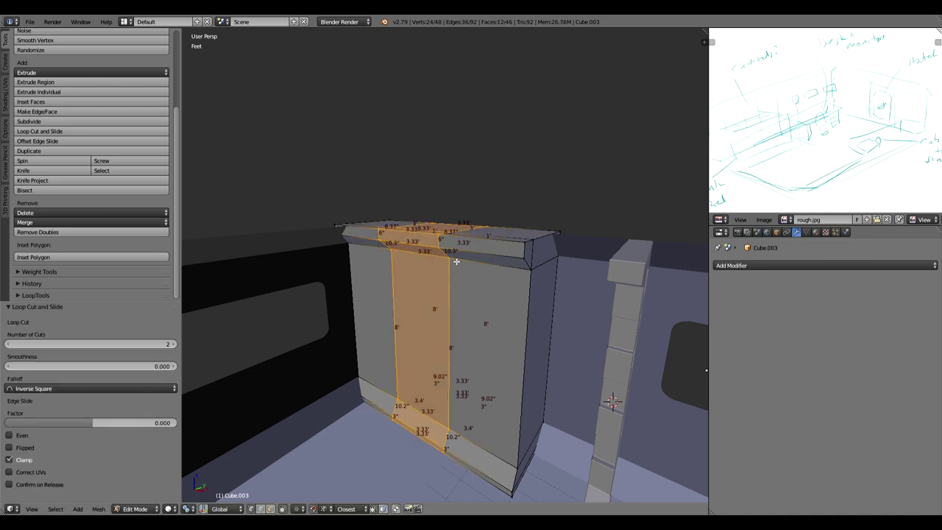
In front wireframe view, move the wall block's right vertical edge loop about 2.12 feet along X toward its right side.
key(KP_1)
key(KP_5)
key(z)
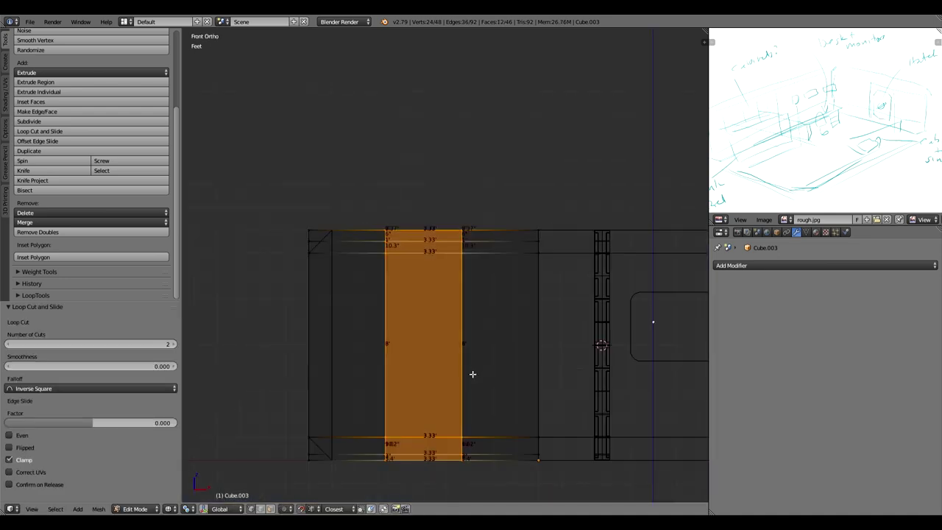
right_click(467, 430)
alt+right_click(466, 418)
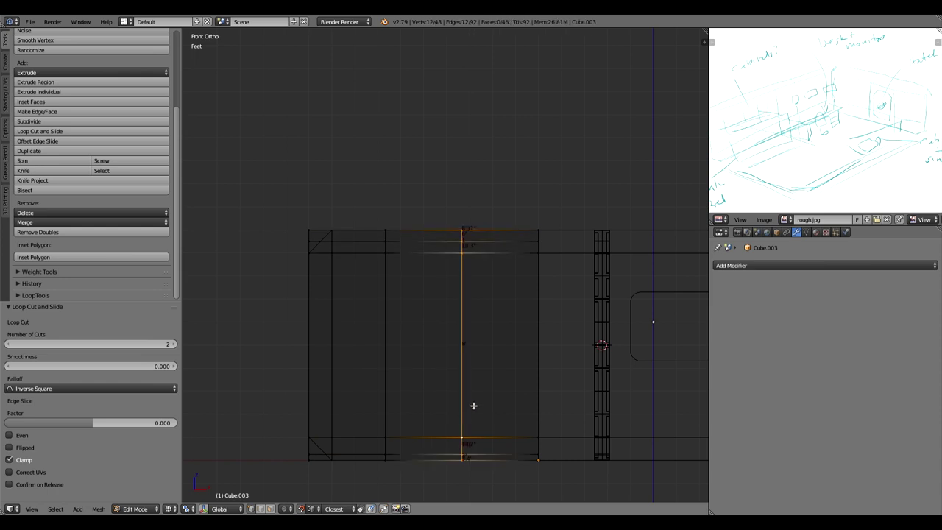
key(g)
key(x)
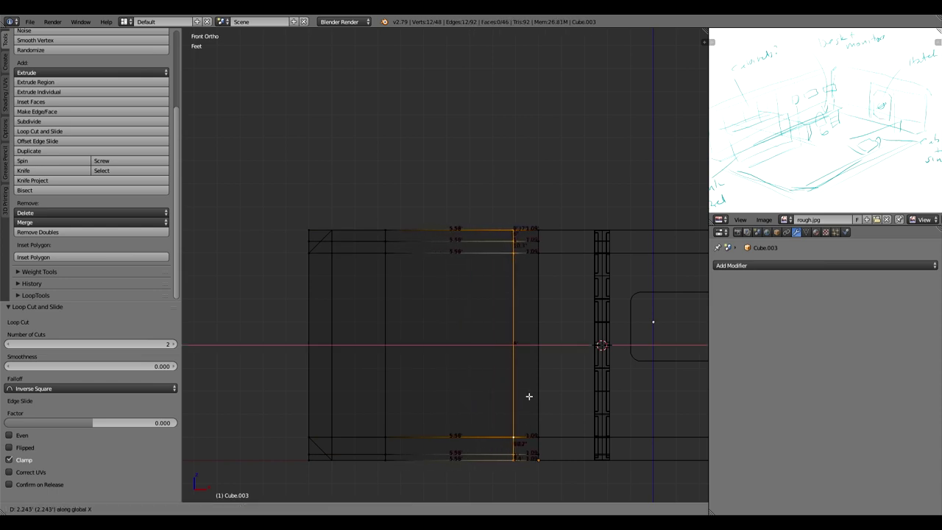
click(523, 397)
Move the wall block's left vertical edge loop about 2 feet along negative X toward its left side.
right_click(391, 430)
alt+right_click(390, 428)
key(g)
key(x)
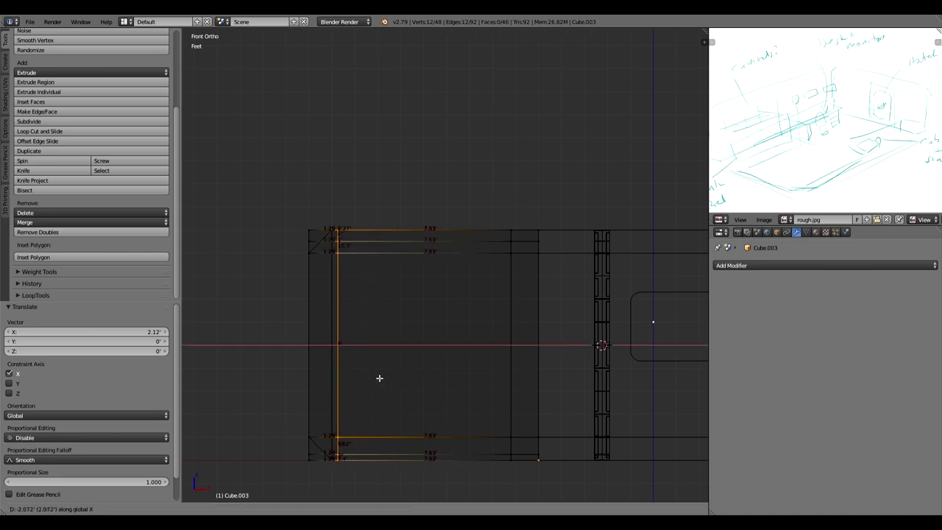
Move the selected vertical edge loop about 2.04 feet along negative X, toward the cabinet's outer left side.
click(387, 379)
middle_drag(494, 382, 475, 399)
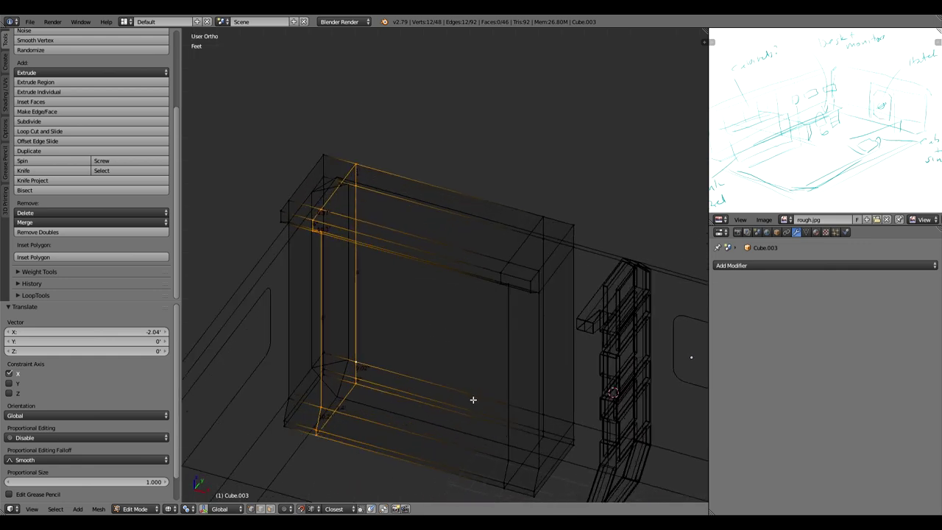
Add three horizontal edge loops around the cabinet with slide factors of about 0.35, -0.63 and 0.18.
key(KP_1)
scroll(486, 408, up, 3)
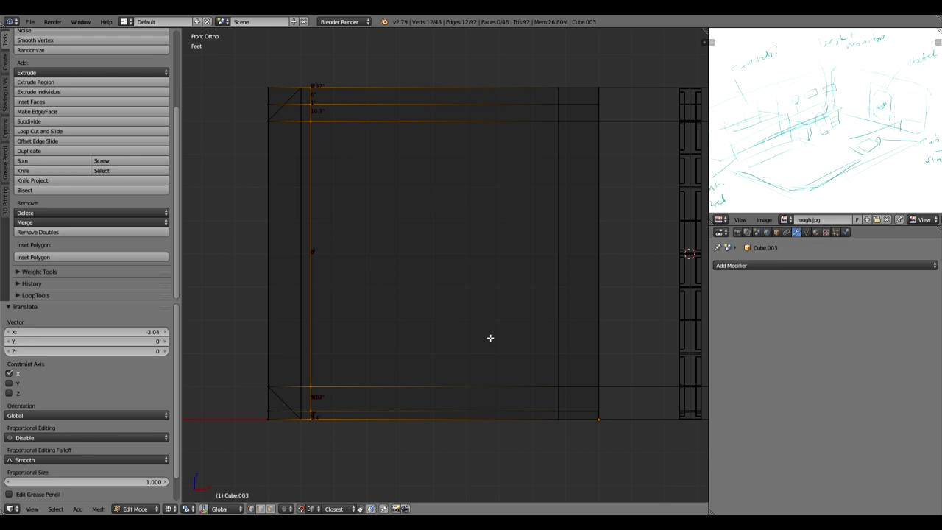
key(ctrl+r)
click(551, 287)
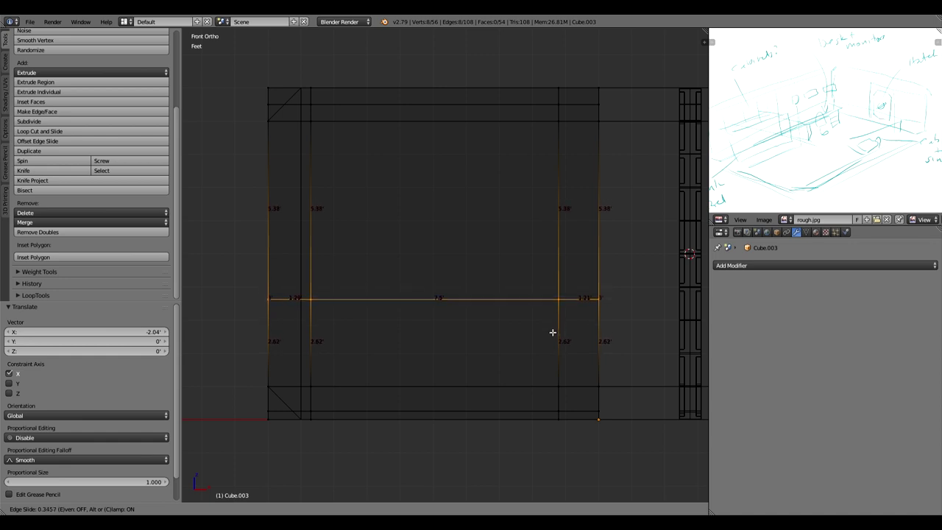
click(553, 333)
key(ctrl+r)
click(553, 159)
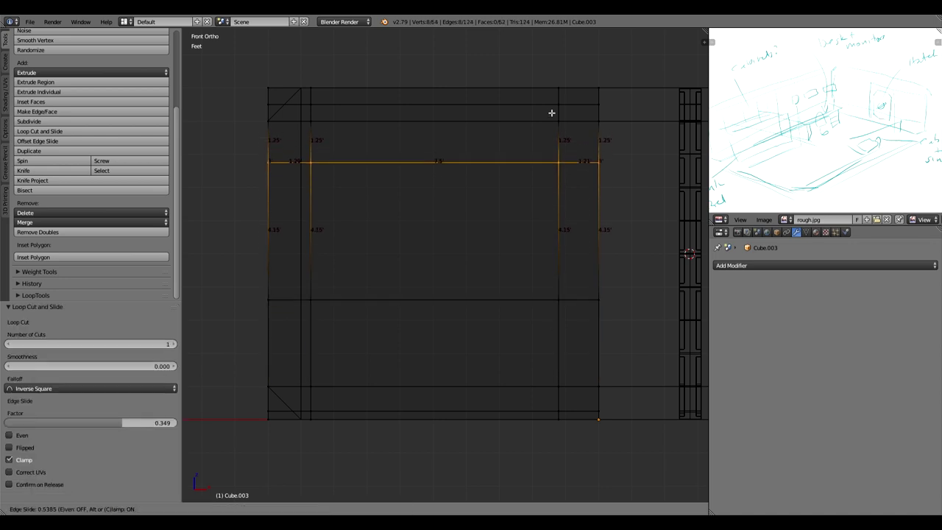
click(537, 216)
key(ctrl+r)
click(555, 179)
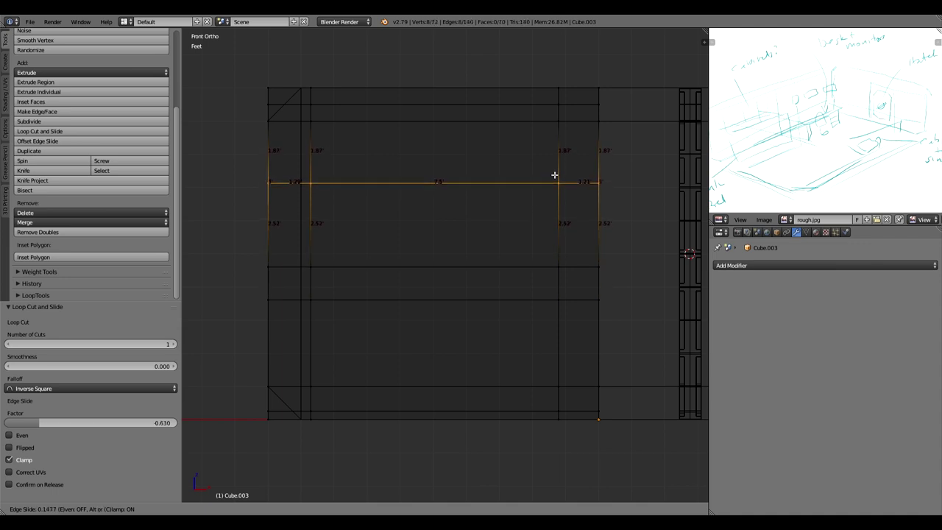
click(555, 172)
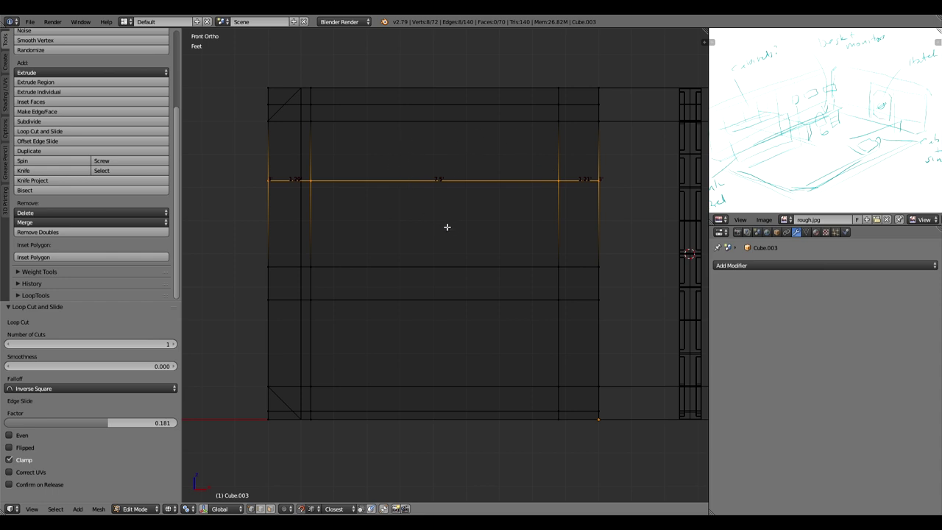
Delete the two wide front faces above and below the cabinet's narrow middle strip to make two openings.
mouse_move(525, 246)
middle_down()
mouse_move(485, 280)
mouse_move(438, 280)
middle_up()
key(KP_5)
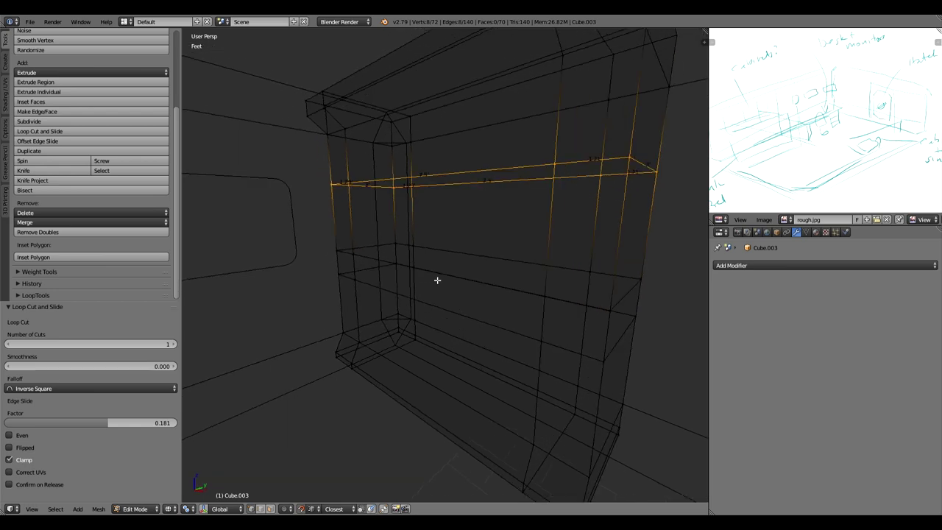
key(z)
scroll(440, 330, down, 1)
key(ctrl+Tab)
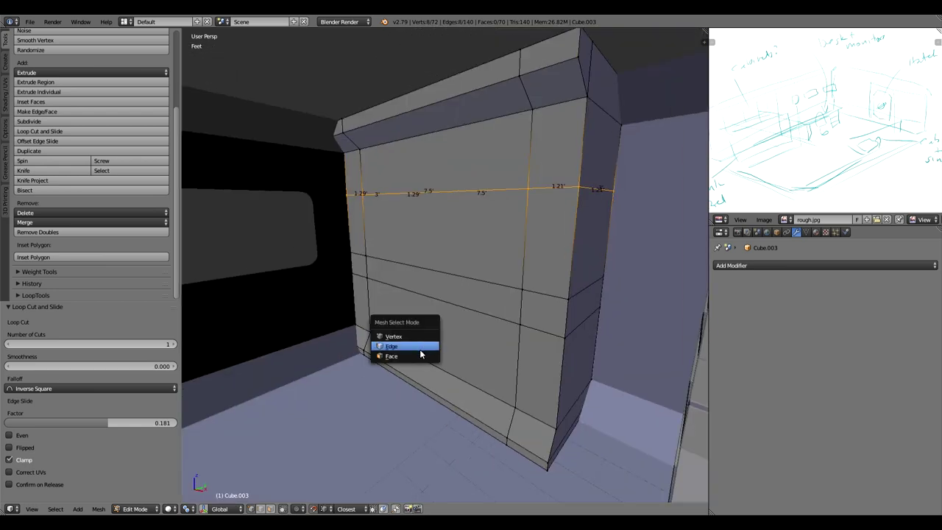
click(421, 356)
right_click(430, 344)
shift+right_click(440, 221)
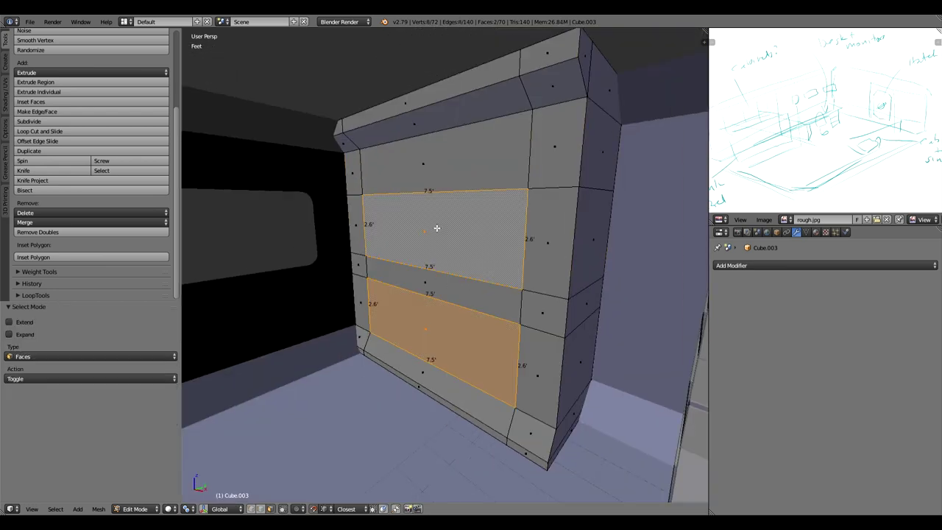
key(x)
click(433, 237)
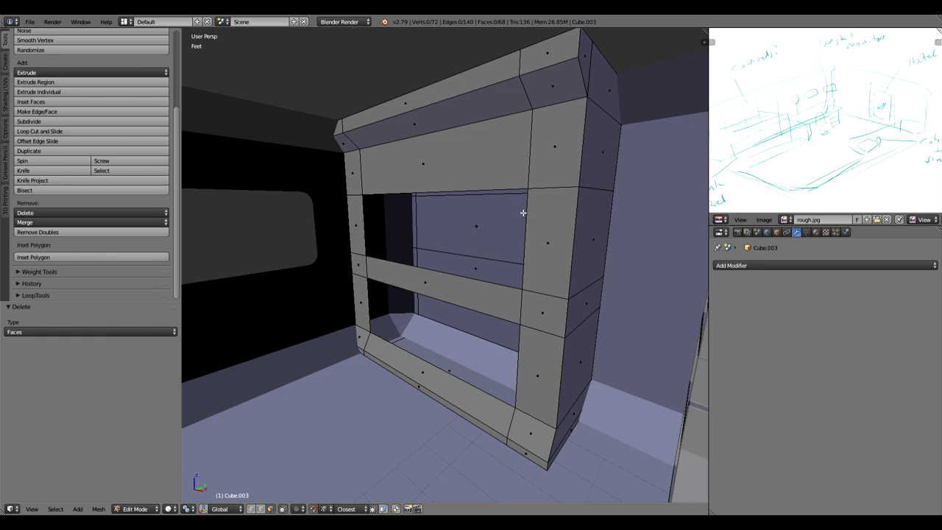
Add two evenly spaced horizontal edge loops through the upper opening's band and start another pair in the lower band.
key(KP_1)
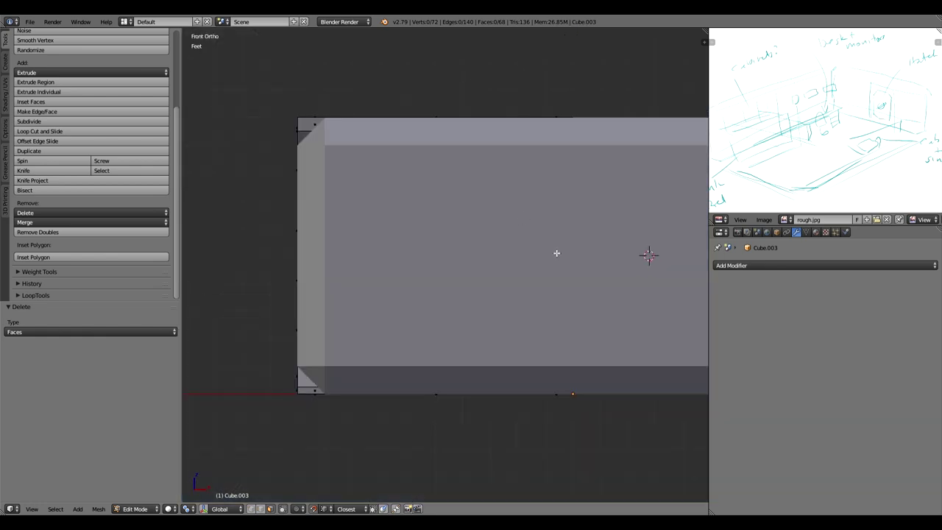
key(z)
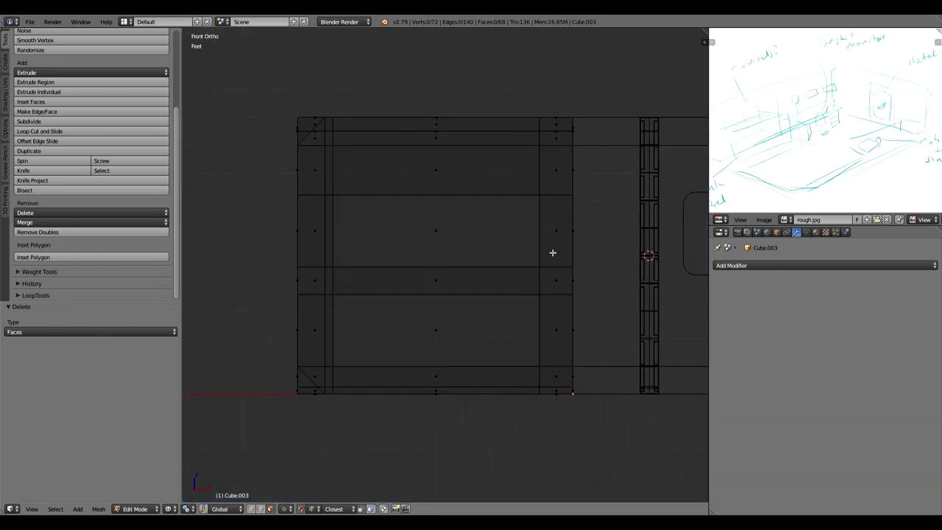
scroll(553, 253, up, 2)
key(ctrl+Tab)
click(525, 219)
key(ctrl+r)
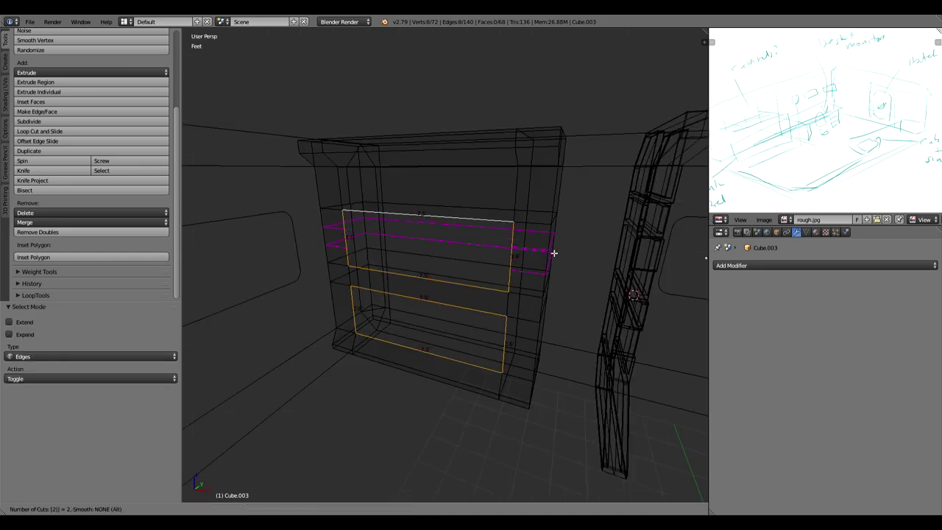
click(553, 253)
right_click(553, 252)
key(ctrl+r)
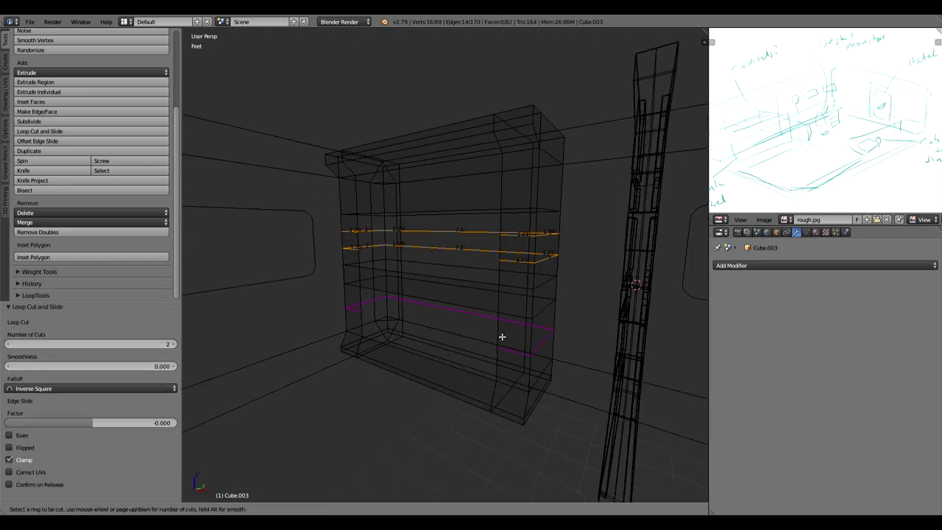
Move the lower opening's two horizontal loops outward along Z by about 4.4 inches each.
key(KP_1)
key(g)
key(z)
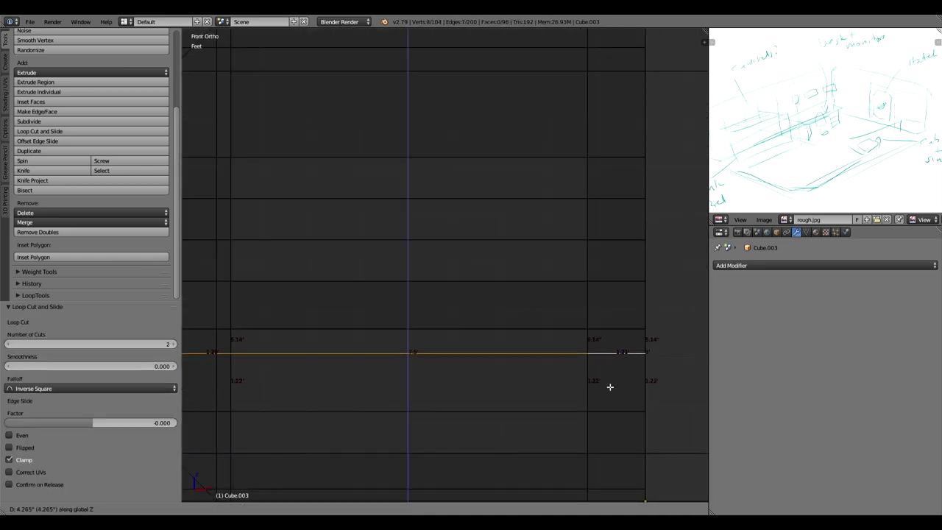
click(611, 387)
key(g)
key(z)
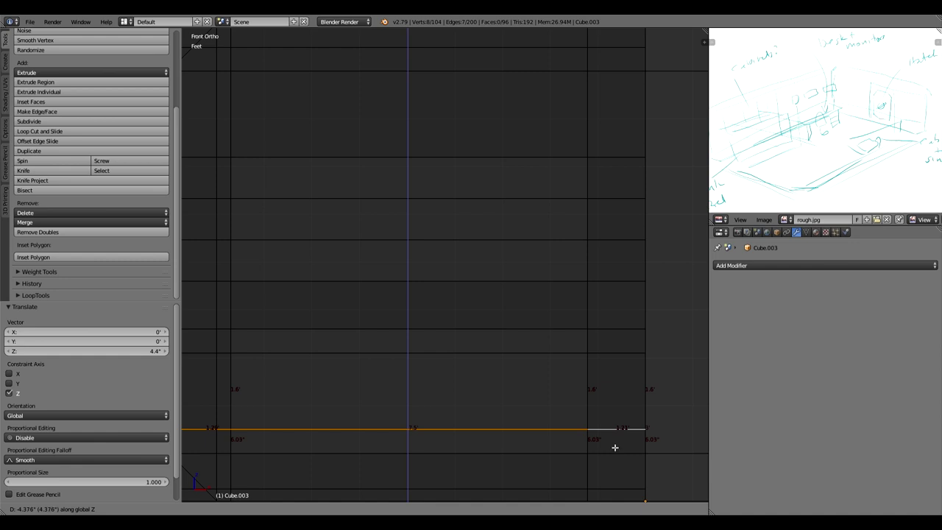
click(616, 448)
Move the upper opening's two horizontal loops outward along Z, close to the opening's top and bottom edges.
scroll(625, 375, down, 1)
alt+right_click(626, 274)
key(g)
key(z)
click(623, 230)
alt+right_click(618, 235)
key(g)
key(z)
click(611, 266)
Add two vertical edge loops across the cabinet's middle section and move them outward along X near the openings' side edges.
key(ctrl+r)
scroll(562, 204, up, 1)
click(561, 203)
right_click(558, 201)
alt+right_click(502, 193)
key(g)
key(x)
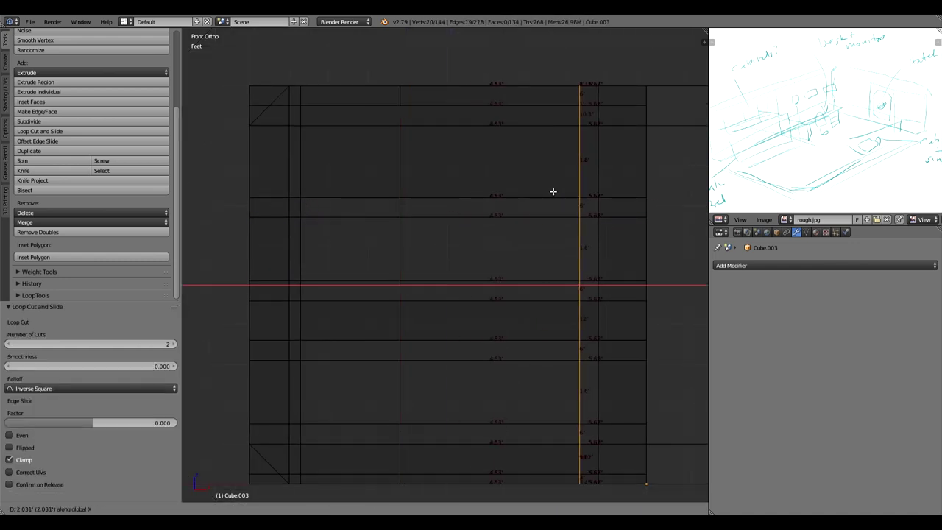
click(540, 191)
alt+right_click(412, 188)
key(g)
key(x)
click(339, 184)
Cut the strip between the openings with two vertical edges and move them along X toward the strip's opposite ends.
scroll(458, 236, up, 3)
shift+middle_drag(353, 203, 459, 284)
key(ctrl+r)
click(486, 326)
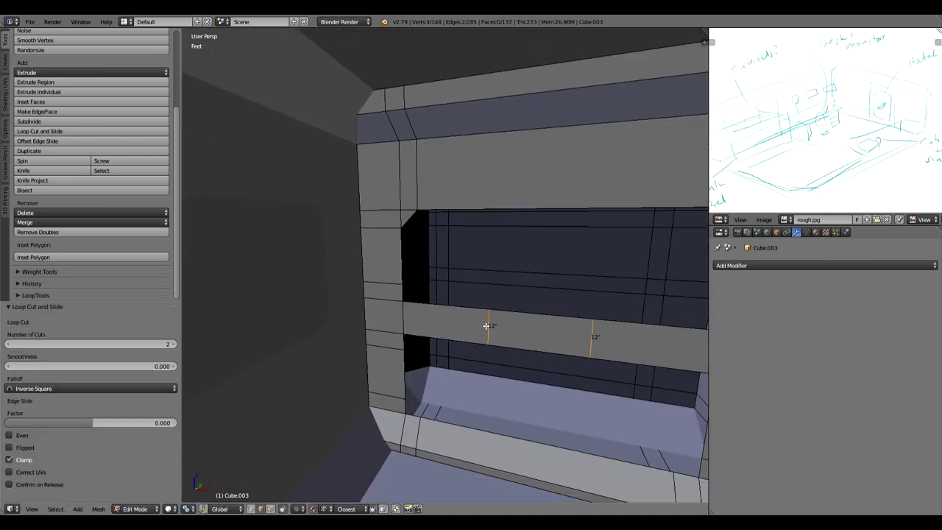
right_click(487, 326)
key(g)
key(x)
click(428, 320)
shift+middle_drag(613, 332, 532, 328)
right_click(528, 330)
key(g)
key(x)
click(627, 316)
Fill the corners of both openings with triangular faces to chamfer them, and select both openings' boundary loops.
key(f)
key(f)
key(f)
key(f)
alt+right_click(609, 372)
alt+shift+right_click(621, 318)
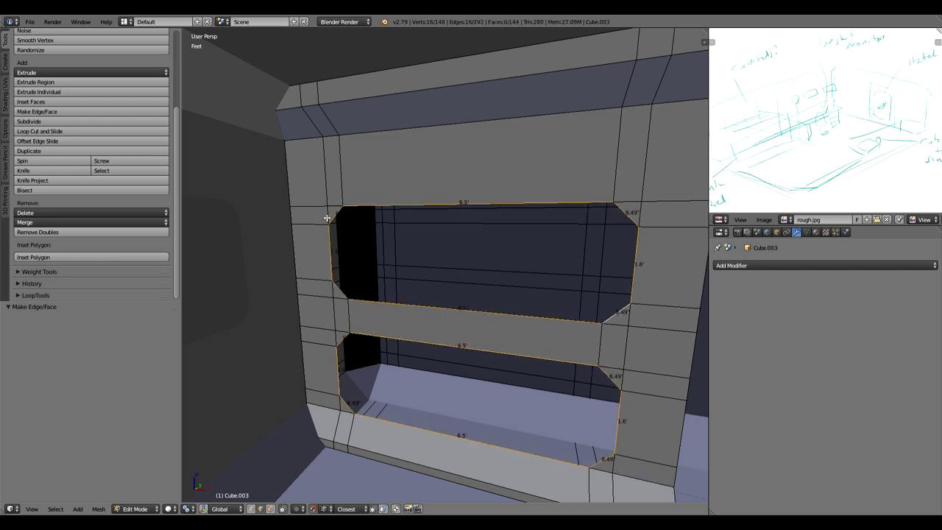
middle_drag(626, 217, 567, 258)
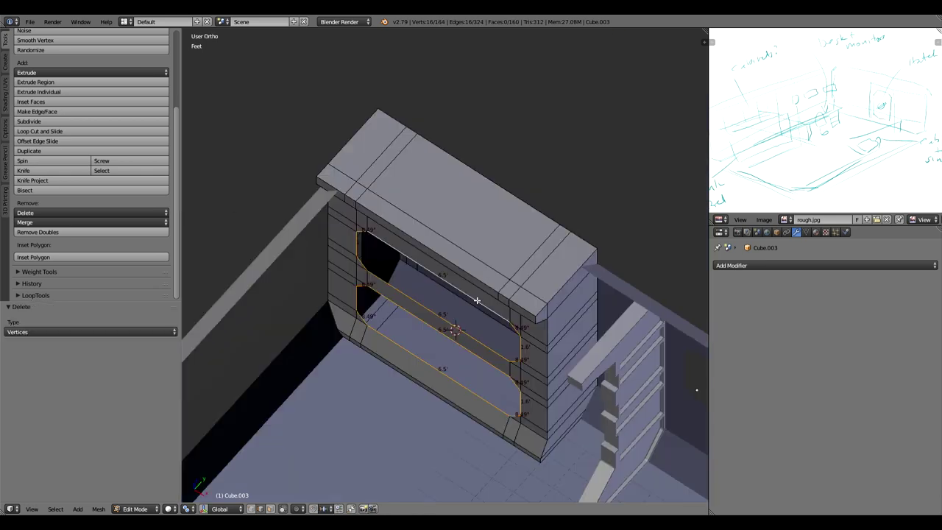
Extrude the selected edge loops of both openings about 2.8 feet along Y into the cabinet.
key(KP_7)
key(KP_1)
key(KP_7)
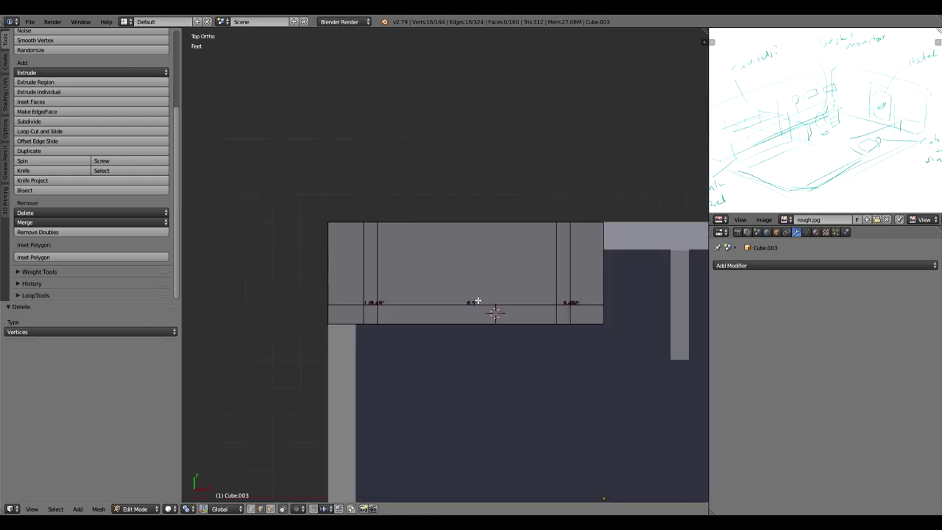
key(z)
scroll(530, 343, up, 3)
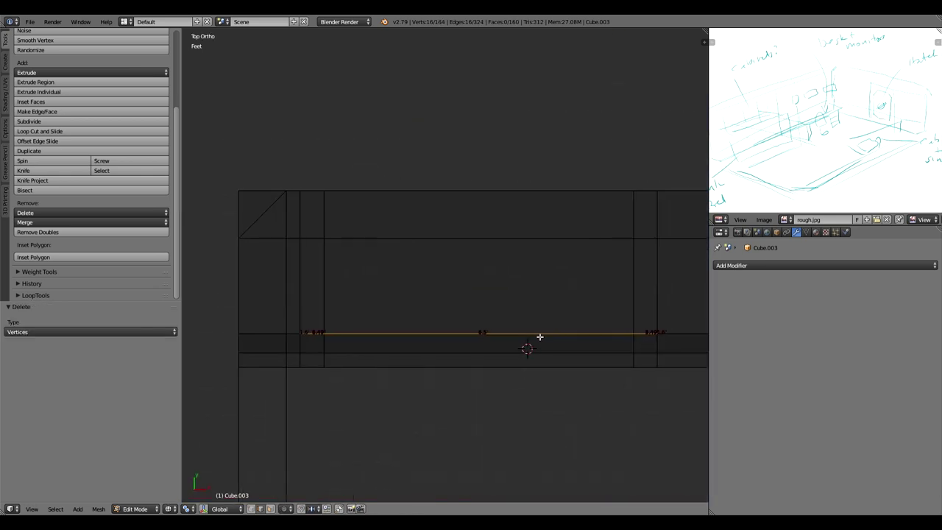
key(t)
scroll(489, 341, up, 2)
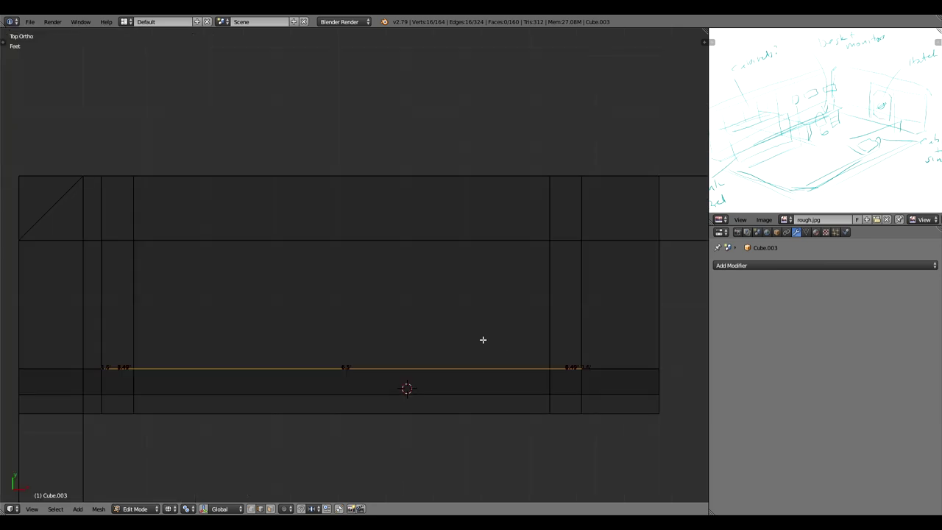
key(e)
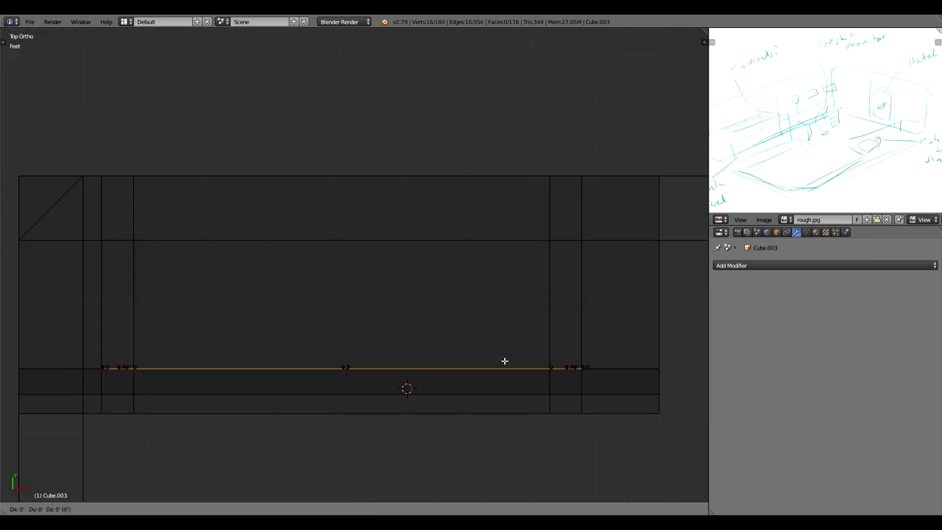
key(y)
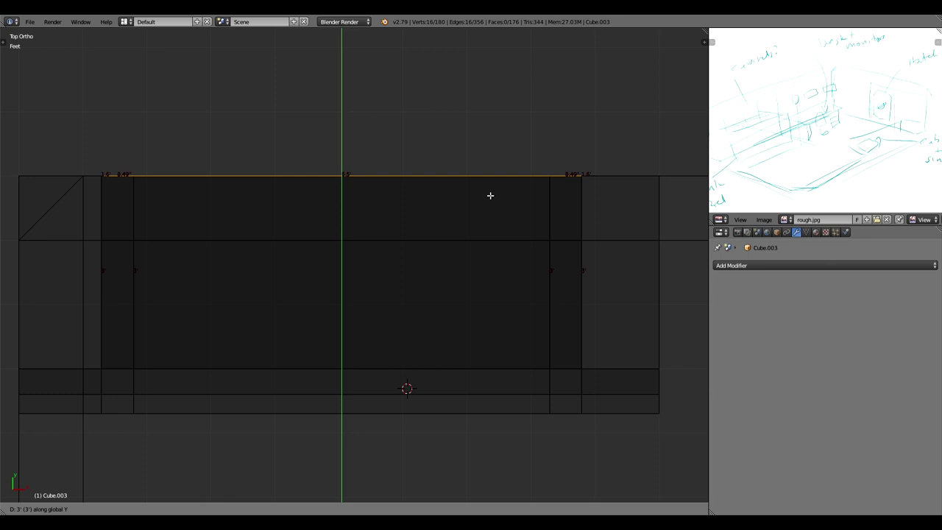
text(2.6)
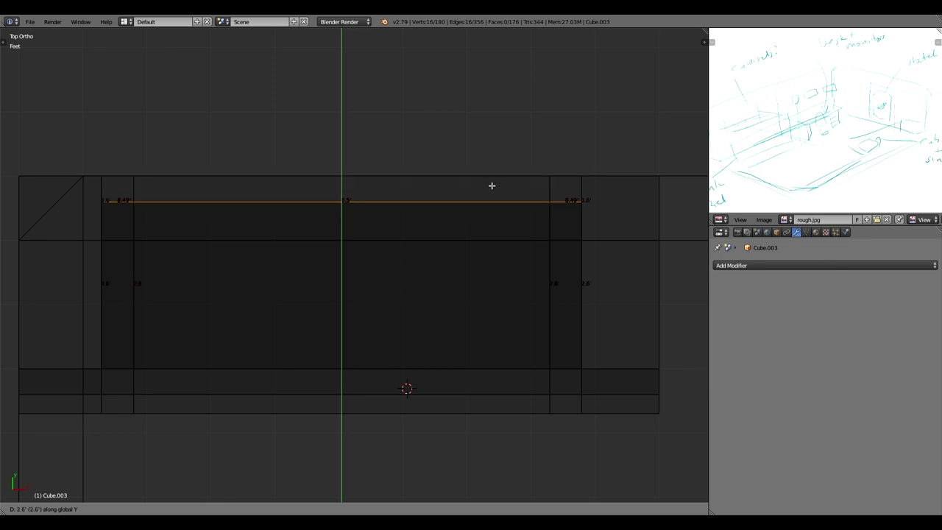
key(BackSpace)
key(BackSpace)
key(BackSpace)
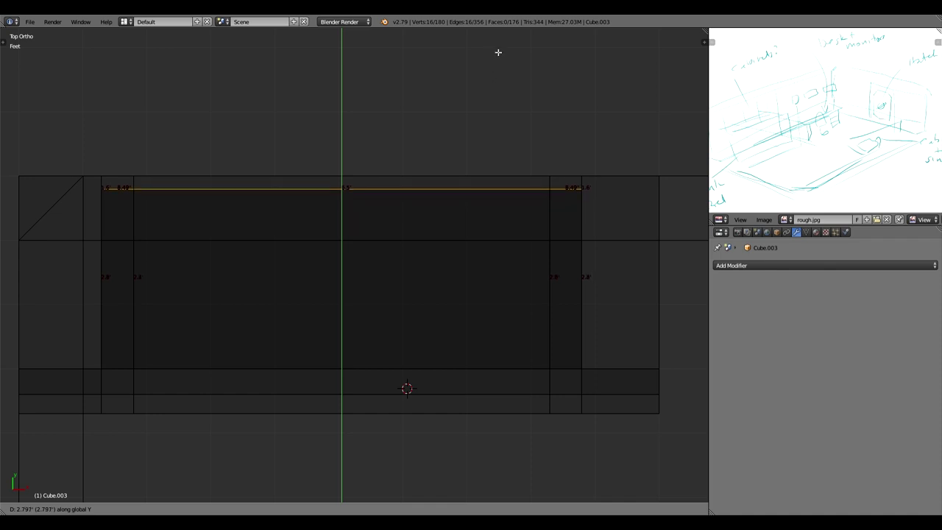
click(499, 52)
Close the back of the upper recess by filling its rear edge loop with a face.
mouse_move(501, 170)
middle_down()
mouse_move(517, 309)
mouse_move(507, 223)
middle_up()
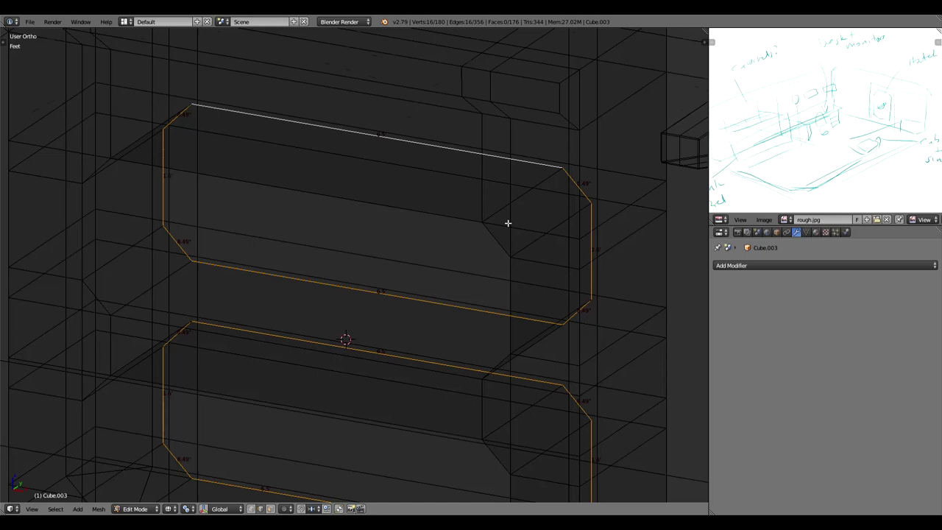
key(z)
scroll(354, 293, down, 2)
middle_drag(358, 282, 428, 303)
key(ctrl+z)
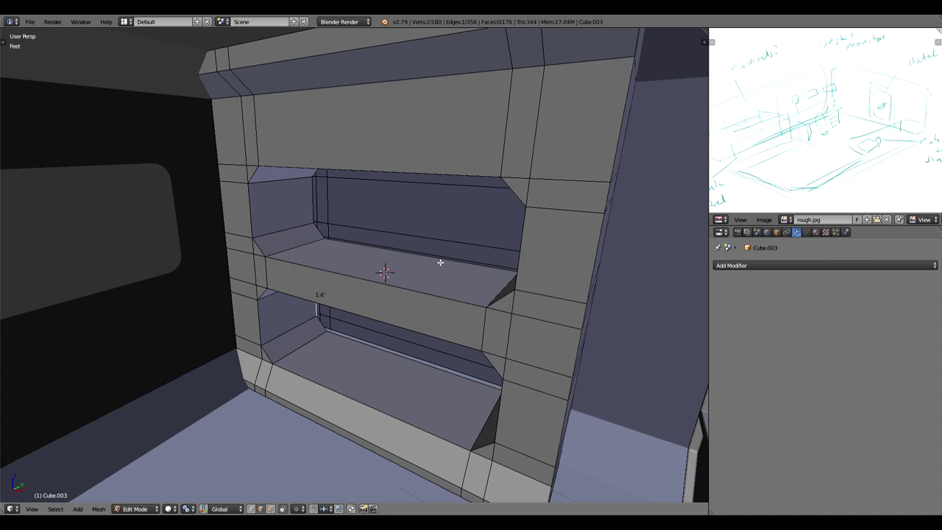
right_click(313, 204)
alt+right_click(312, 206)
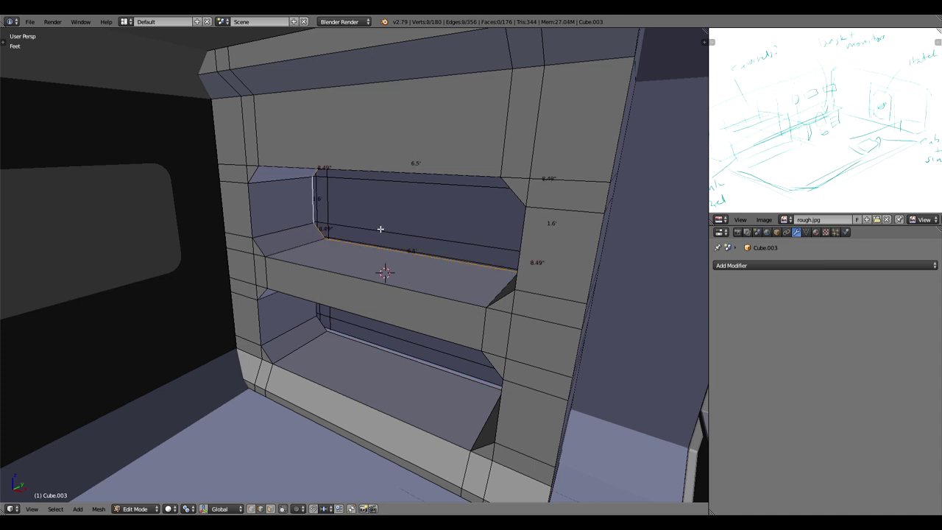
key(f)
middle_drag(416, 373, 414, 348)
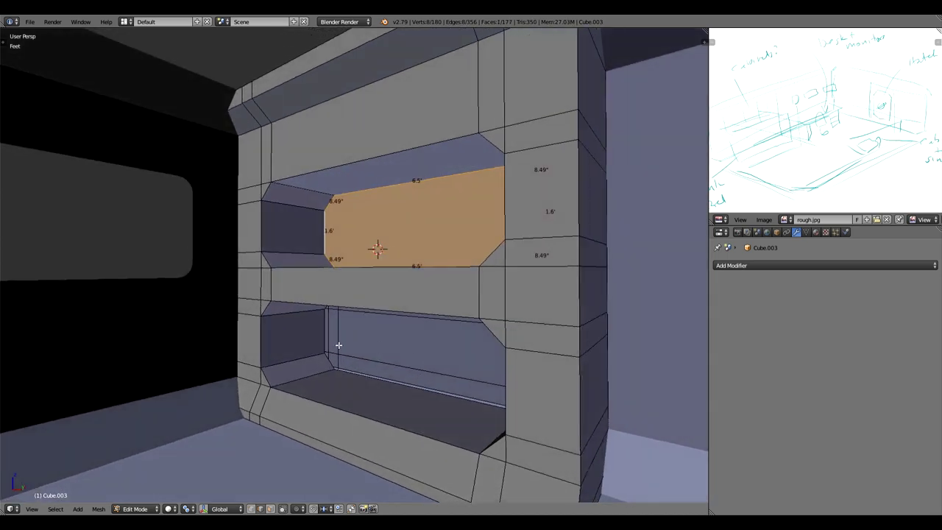
Close the back of the lower recess by filling its rear edge loop with a face.
right_click(327, 333)
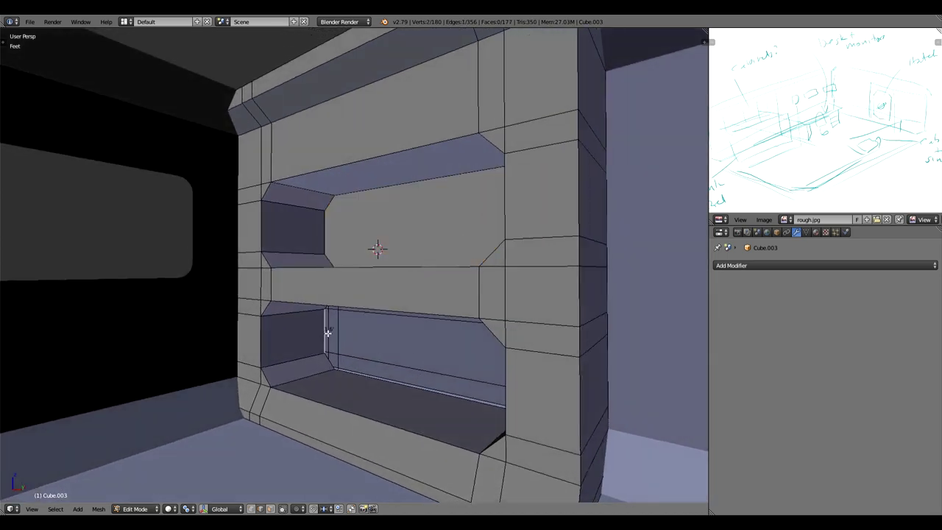
alt+right_click(328, 333)
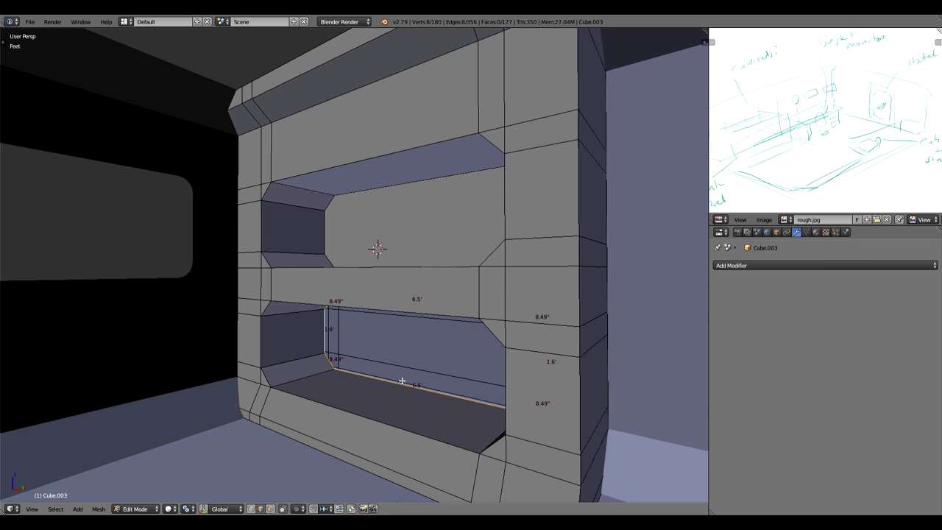
key(f)
middle_drag(420, 377, 444, 333)
Bevel the front edge loops of both cabinet openings with one segment and an offset of about 0.077.
right_click(376, 202)
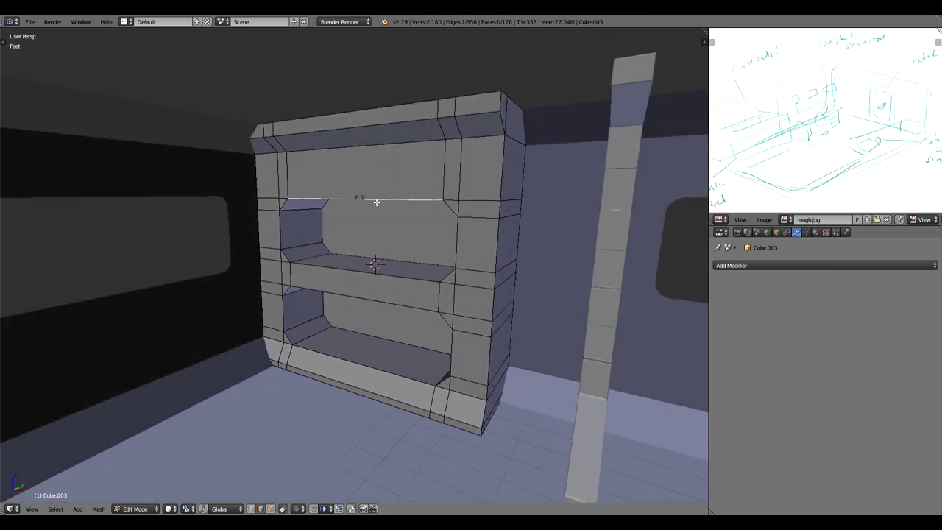
alt+right_click(454, 211)
alt+shift+right_click(428, 310)
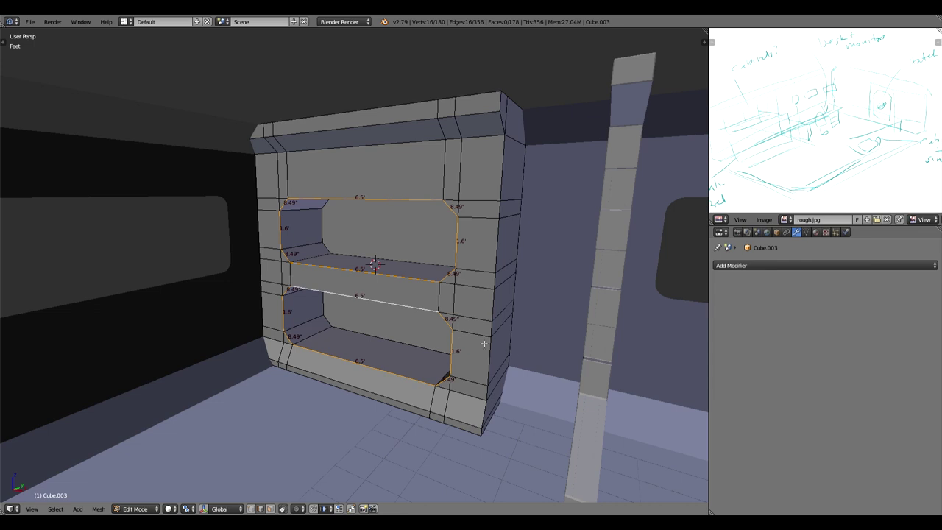
key(w)
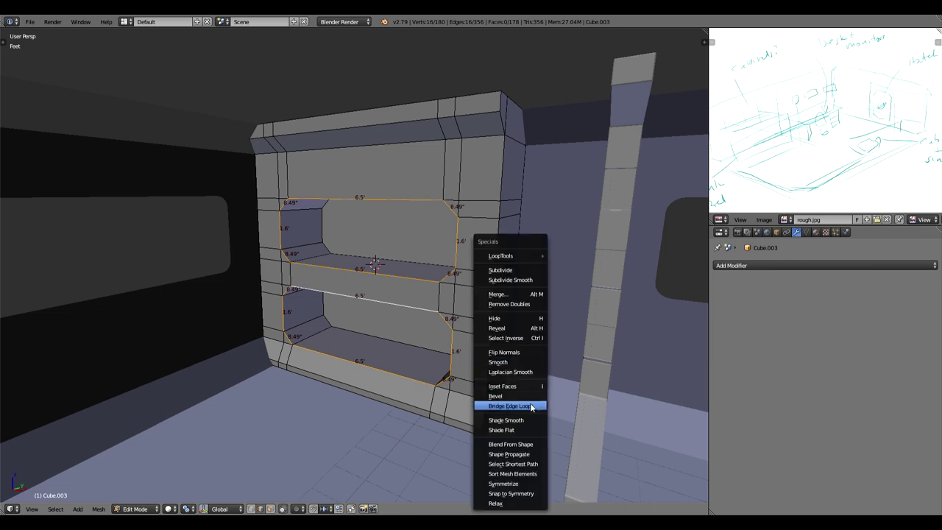
click(496, 396)
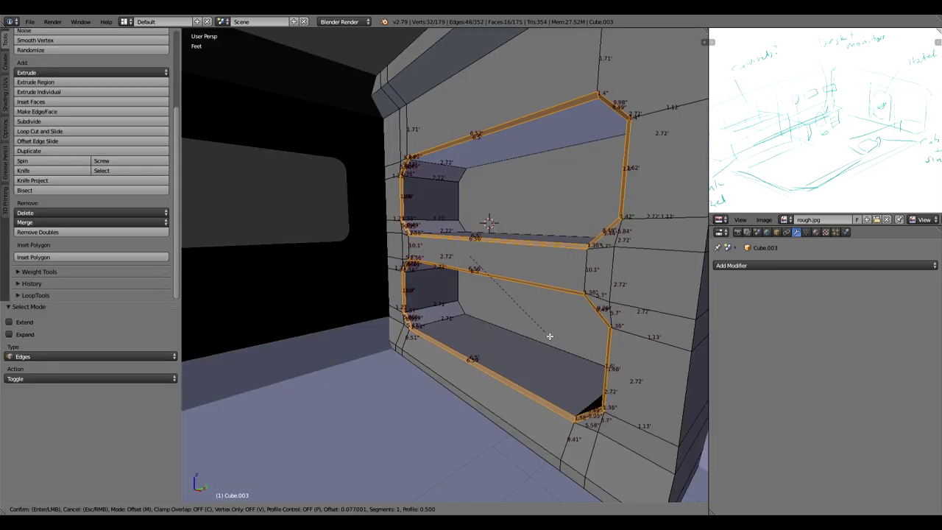
click(549, 336)
key(Tab)
Move the cabinet's two openings, together with all vertices except those at its window end, 1.1 feet along X.
scroll(537, 315, down, 4)
mouse_move(537, 315)
middle_down()
mouse_move(549, 234)
mouse_move(535, 249)
mouse_move(521, 221)
mouse_move(532, 309)
middle_up()
right_click(607, 377)
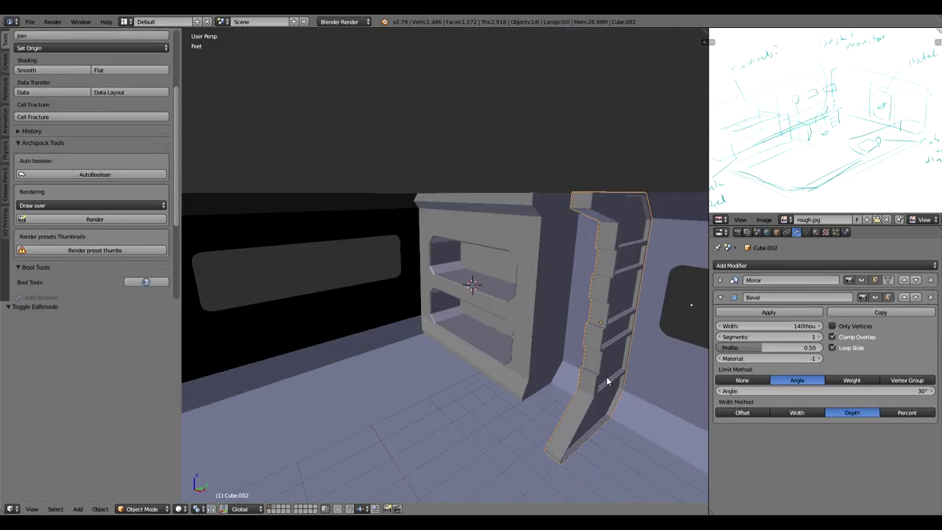
key(KP_1)
key(KP_5)
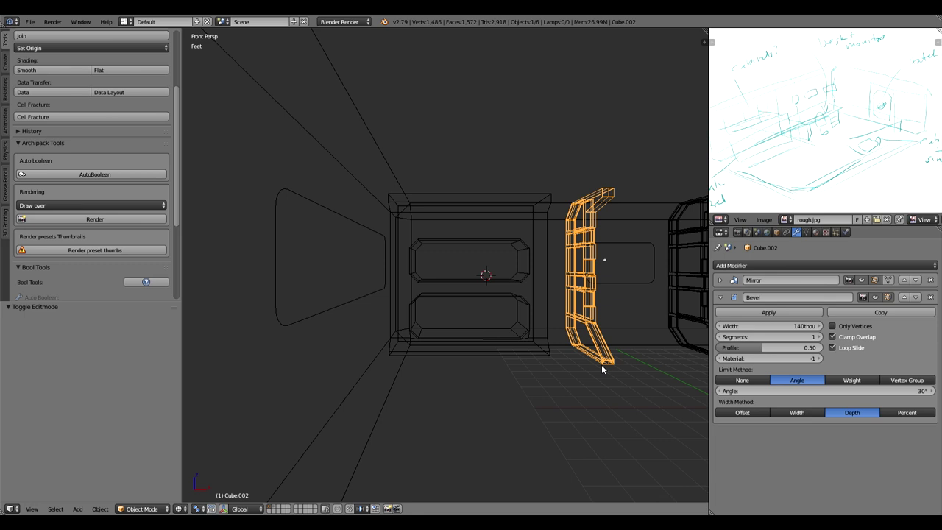
right_click(492, 279)
scroll(470, 290, up, 1)
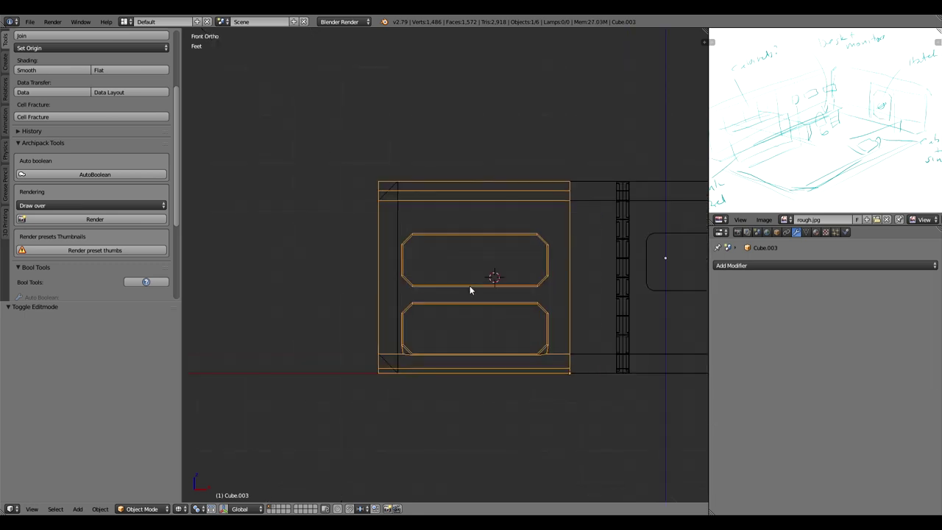
key(Tab)
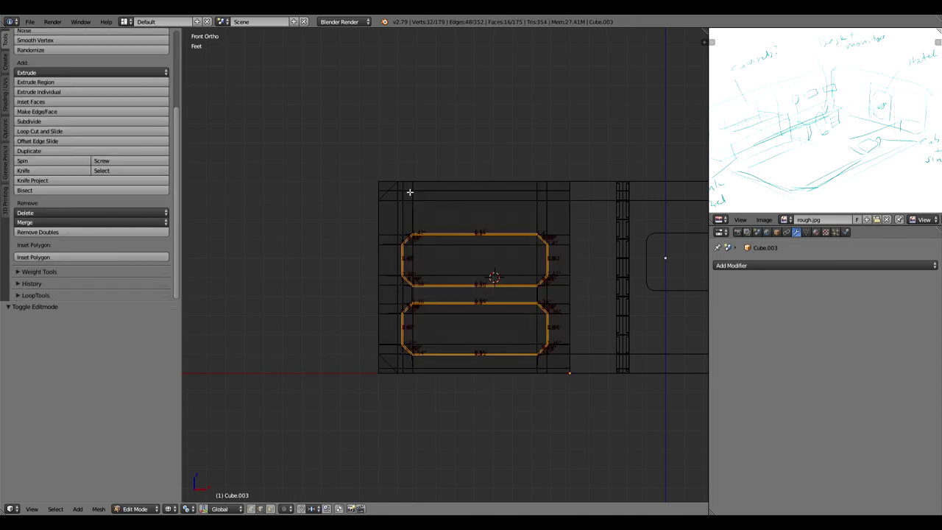
key(ctrl+Tab)
click(401, 179)
right_click(402, 182)
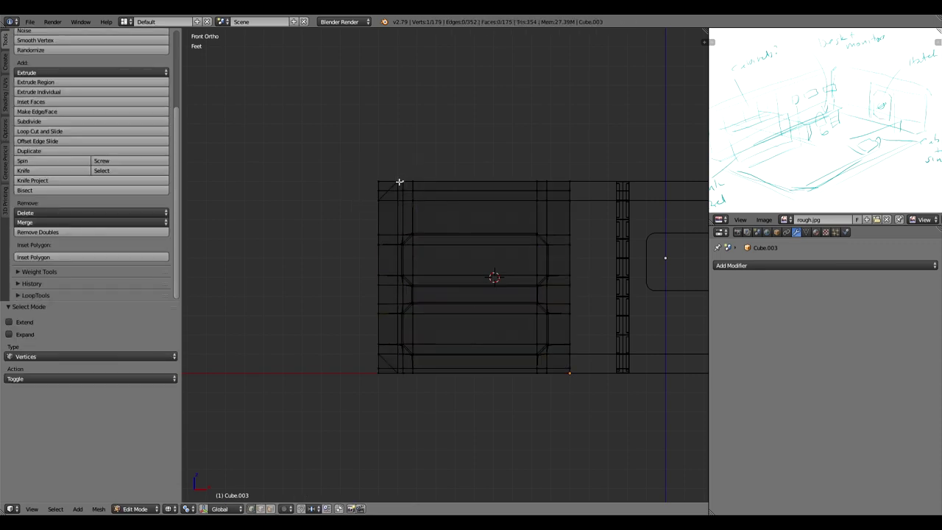
drag(387, 150, 603, 437)
key(g)
key(x)
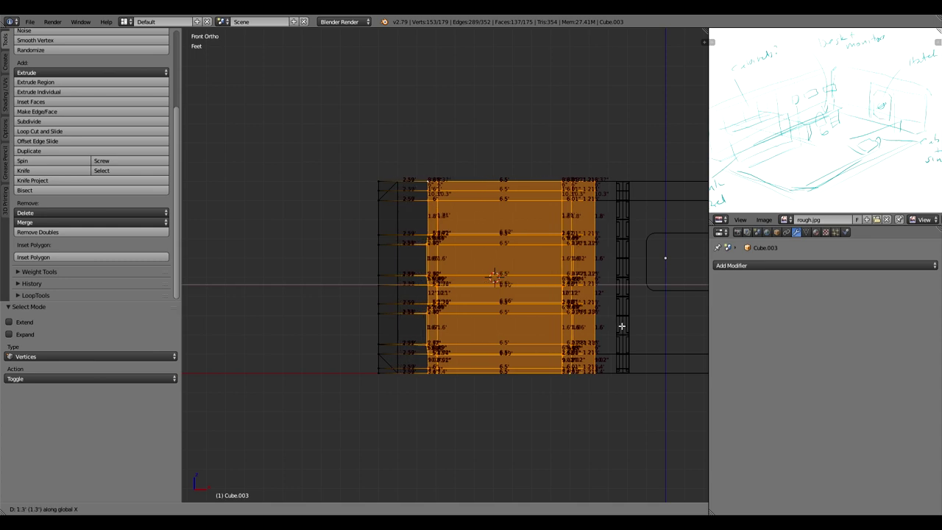
click(592, 327)
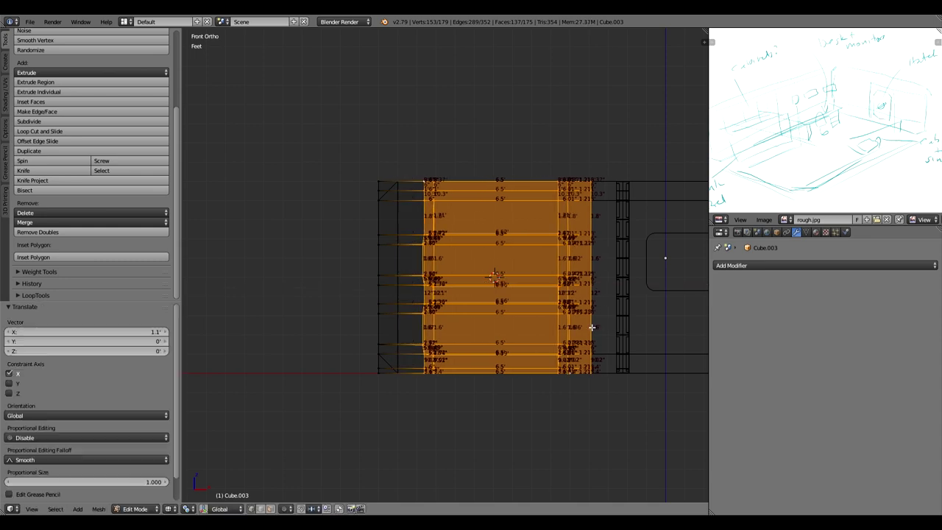
Extend the cabinet's inner end along X until it meets the neighbouring wall rib.
key(a)
key(b)
drag(583, 153, 611, 492)
key(g)
key(x)
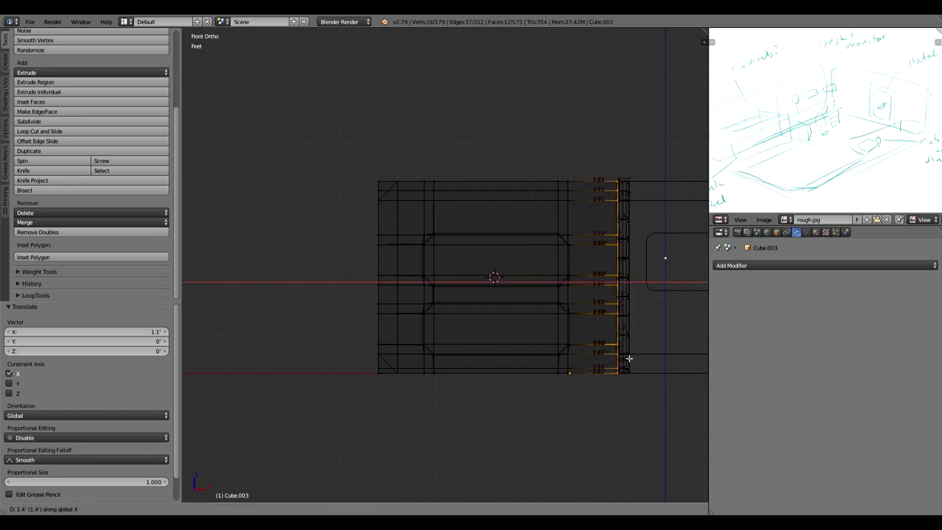
click(652, 364)
key(Tab)
key(z)
key(z)
key(z)
middle_drag(584, 305, 587, 438)
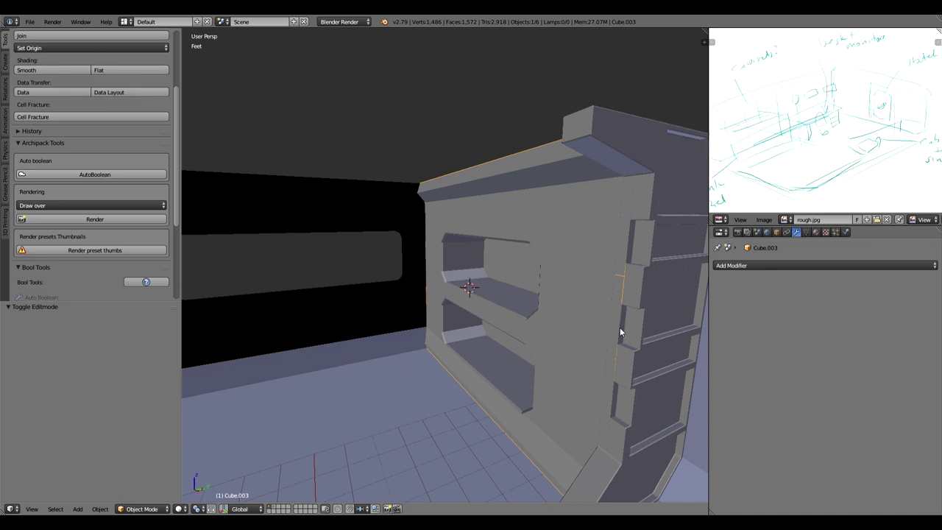
Move the front vertices of the wall rib beside the cabinet along Y to adjust its depth.
right_click(642, 289)
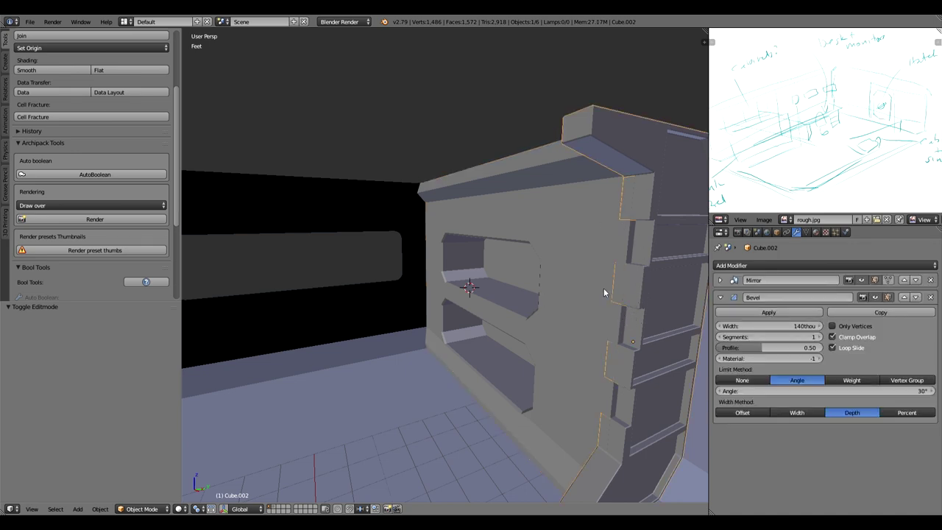
key(KP_7)
key(z)
key(Tab)
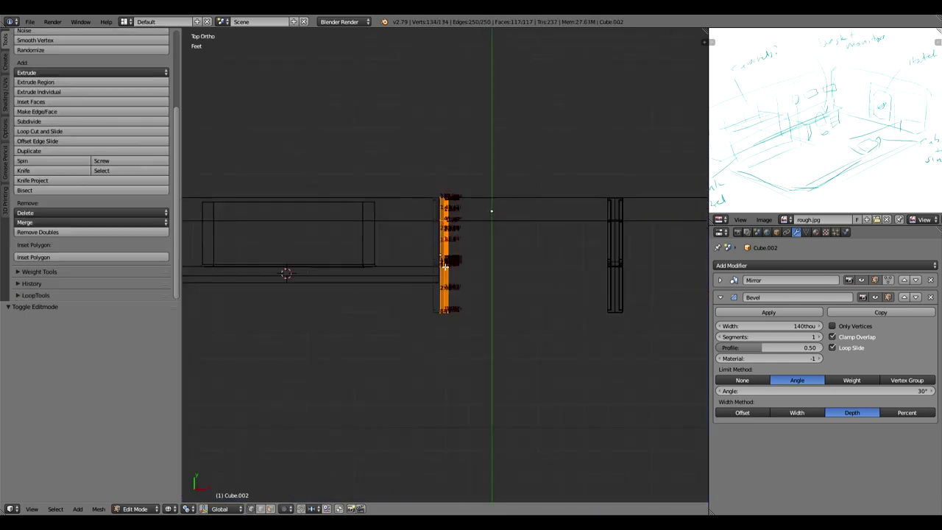
key(ctrl+Tab)
click(442, 262)
right_click(447, 261)
key(b)
drag(397, 246, 495, 376)
middle_drag(478, 286, 461, 274)
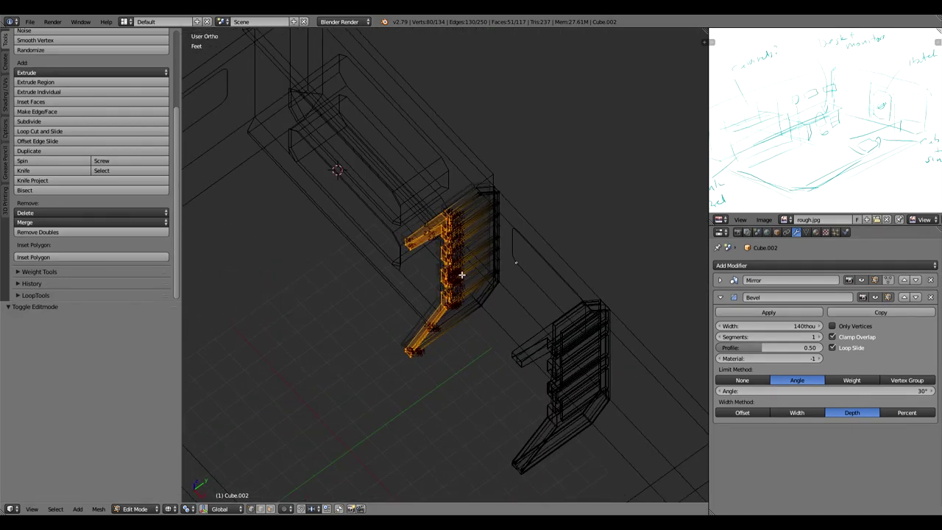
key(KP_7)
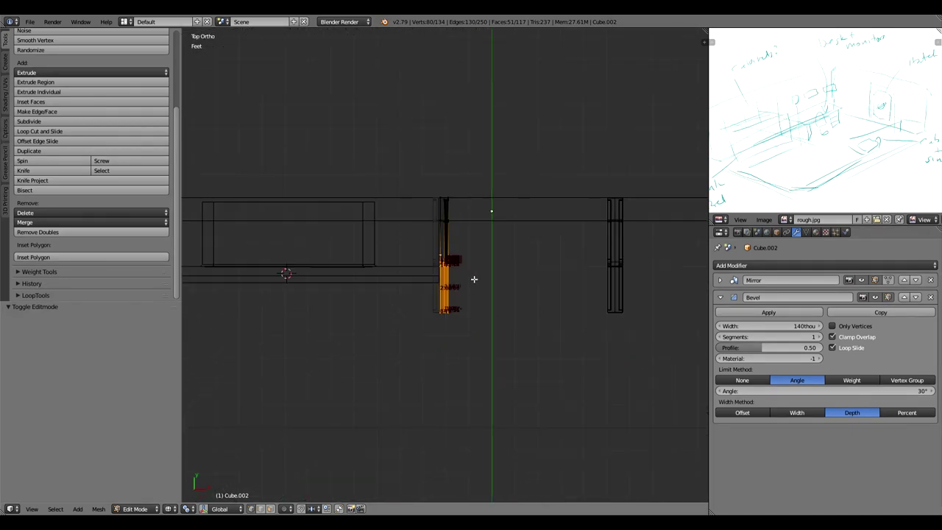
key(g)
key(y)
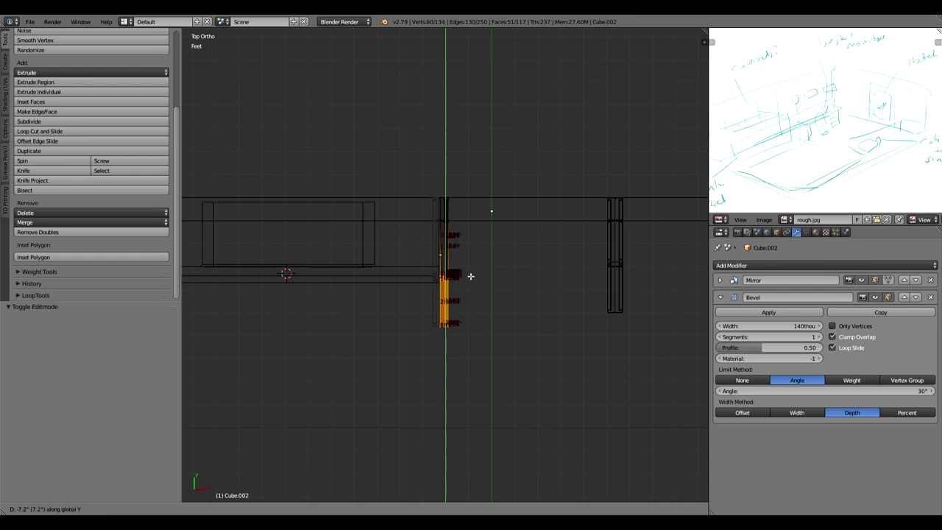
click(469, 260)
mouse_move(490, 332)
middle_down()
mouse_move(483, 353)
mouse_move(466, 360)
mouse_move(449, 297)
mouse_move(547, 279)
mouse_move(505, 284)
middle_up()
key(Tab)
key(KP_5)
Delete the second wall rib and replace it with a copy of the adjusted rib.
right_click(552, 317)
key(x)
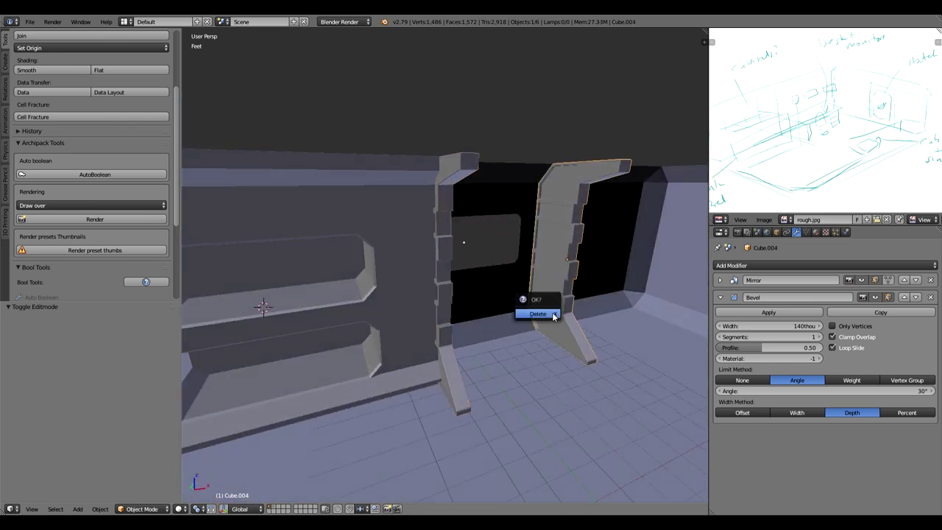
click(545, 313)
right_click(463, 385)
middle_drag(537, 370, 497, 366)
mouse_move(633, 342)
middle_down()
mouse_move(588, 371)
mouse_move(678, 370)
mouse_move(627, 358)
middle_up()
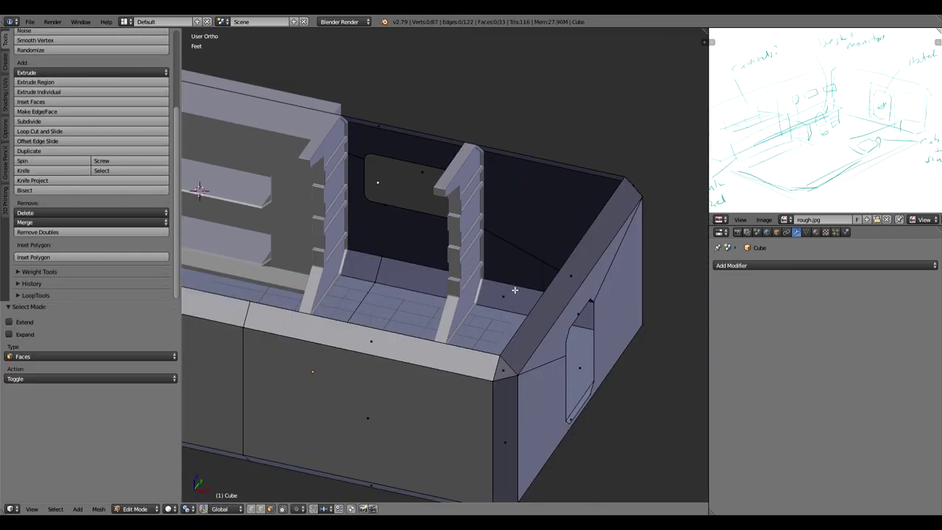
Raise the new desk's base geometry 2 feet along Z and extrude it into a slab about 5.5 inches thick.
key(z)
key(ctrl+r)
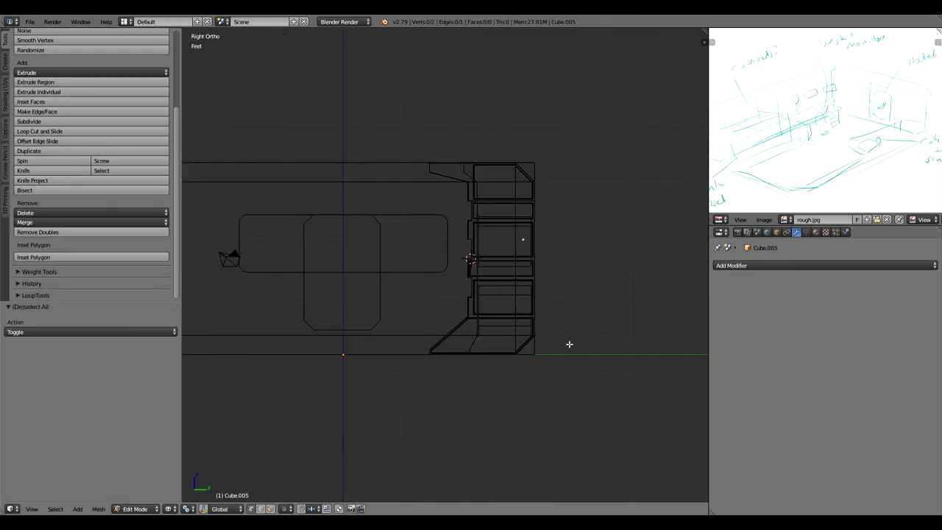
key(g)
key(y)
key(g)
key(z)
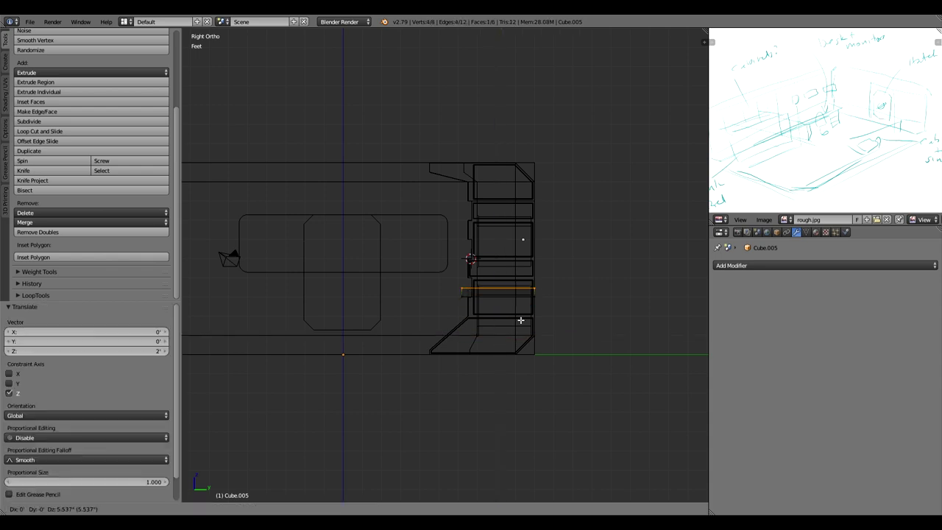
key(e)
middle_drag(522, 319, 570, 344)
key(z)
key(ctrl+n)
Move the desk slab's long side 1.1 feet along Y and add an edge loop close to its far end.
middle_drag(519, 210, 410, 313)
key(z)
right_click(628, 326)
key(g)
key(y)
click(643, 330)
right_click(644, 331)
middle_drag(645, 330, 683, 347)
key(ctrl+r)
click(666, 320)
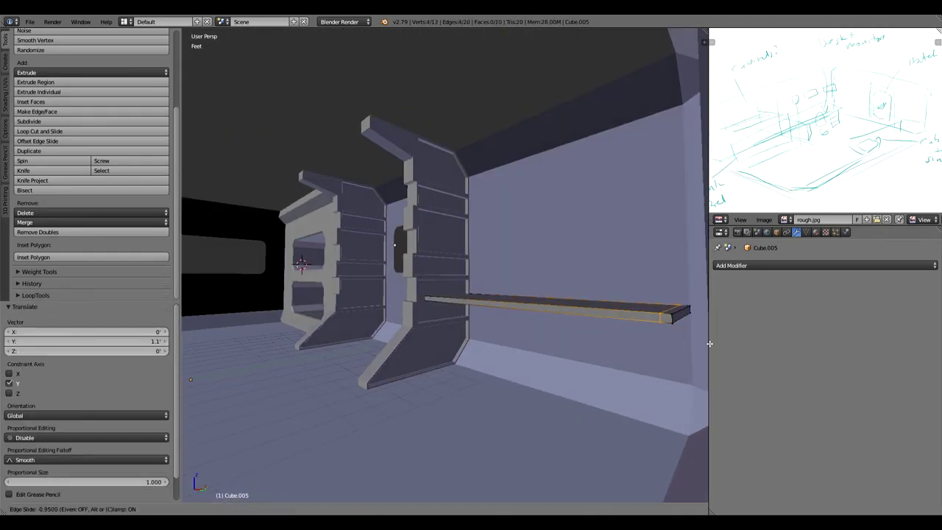
Extrude the underside at the desk's far end down to the floor as a leg, adjusting its bottom 2.4 inches along Z.
key(ctrl+Tab)
right_click(679, 322)
key(z)
key(e)
click(681, 453)
key(KP_1)
key(z)
key(g)
key(z)
key(z)
middle_drag(475, 245, 480, 254)
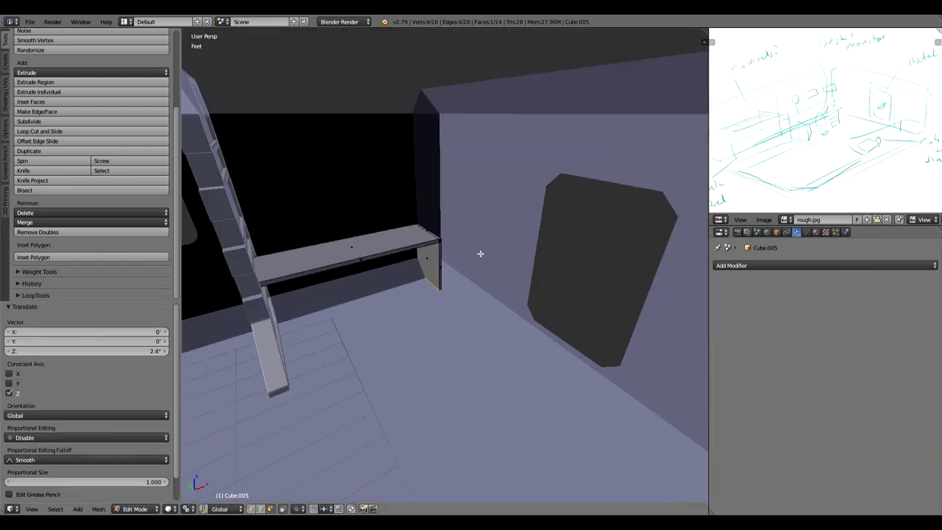
Add a lengthwise edge loop across the room's floor with a slide factor of -0.3.
key(Tab)
right_click(484, 241)
key(Tab)
key(ctrl+Tab)
click(510, 148)
click(449, 132)
key(ctrl+r)
click(507, 312)
Remove the connecting edge beside the window opening and move the lengthwise floor loop 6.29 inches along Y with Closest snapping.
click(326, 509)
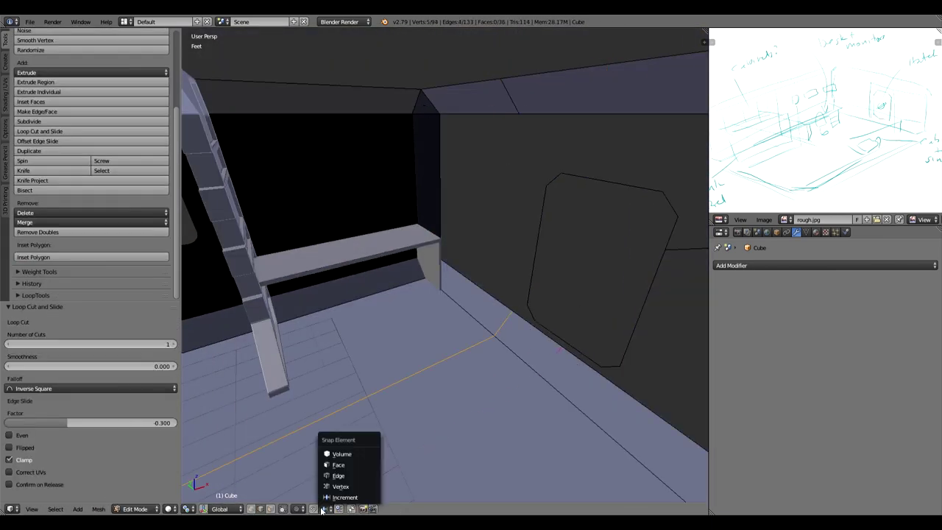
scroll(317, 404, down, 6)
middle_drag(318, 404, 363, 385)
key(ctrl+z)
right_click(273, 384)
key(x)
key(ctrl+r)
click(308, 416)
key(g)
key(y)
click(351, 390)
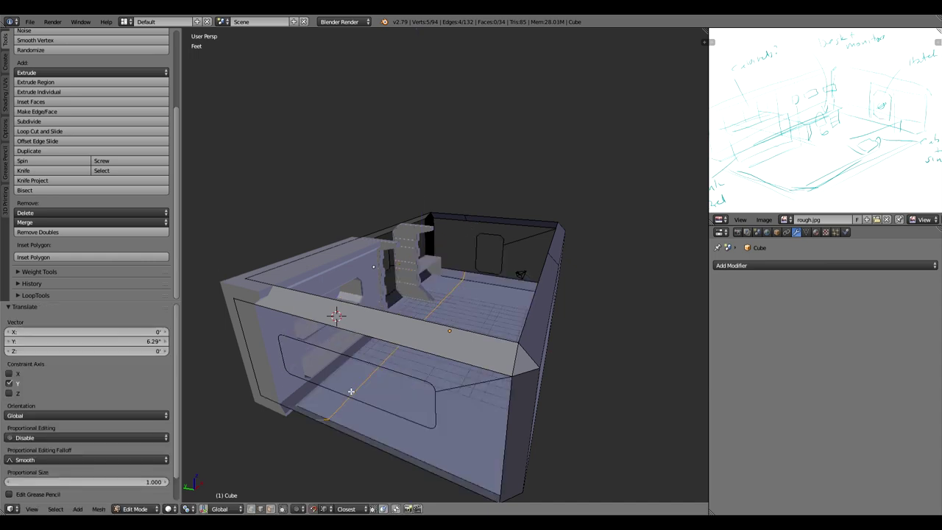
Subdivide the window opening's lower edge, align the new vertex along Y, and join it to the floor loop's end with an edge.
key(ctrl+Tab)
middle_drag(317, 440, 353, 400)
right_click(338, 308)
key(w)
key(g)
key(y)
click(359, 362)
shift+right_click(355, 360)
key(f)
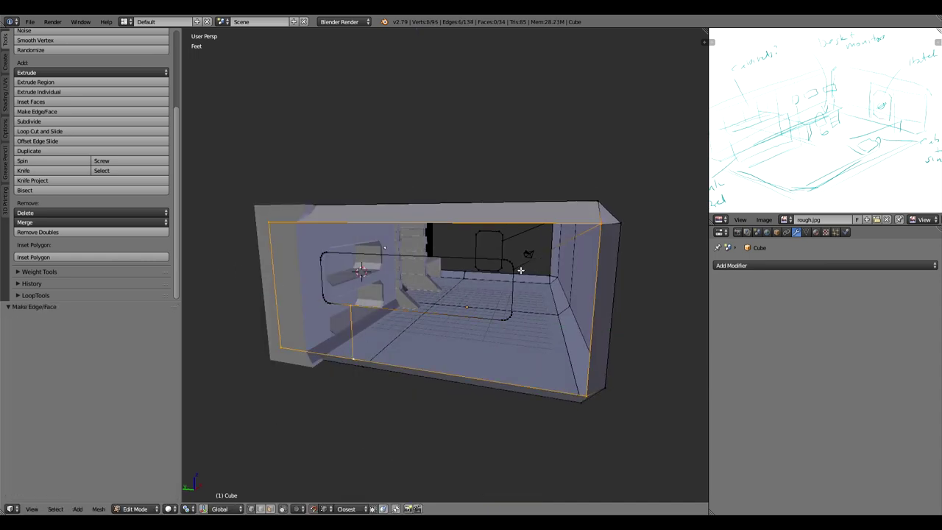
Cut a matching loop above the window, subdivide the opening's upper edge, and join the aligned vertices with an edge.
middle_drag(522, 269, 458, 324)
key(ctrl+r)
click(379, 330)
key(g)
key(y)
key(w)
alt+shift+right_click(321, 363)
key(f)
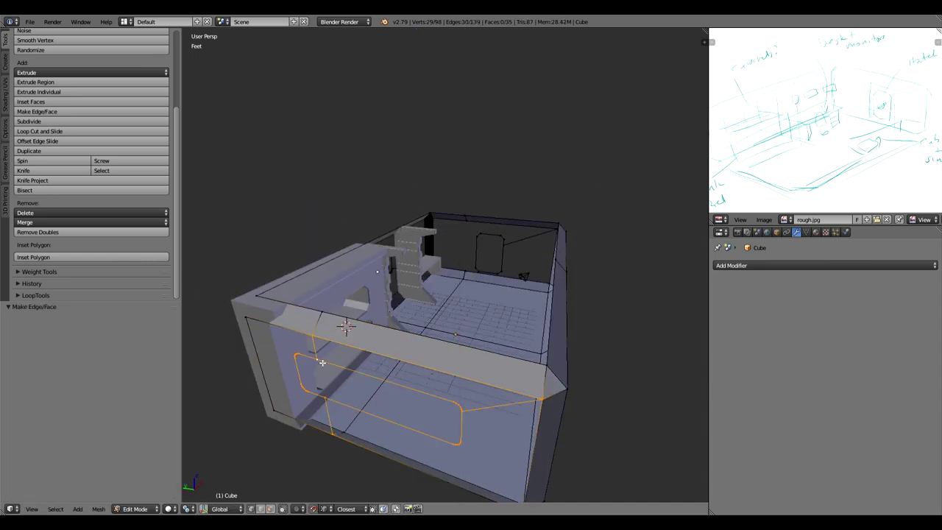
Rebuild the window wall around its opening by deleting the remaining diagonal edge and filling both sections with faces.
key(z)
key(z)
key(f)
middle_drag(318, 402, 337, 351)
right_click(533, 297)
key(x)
click(536, 298)
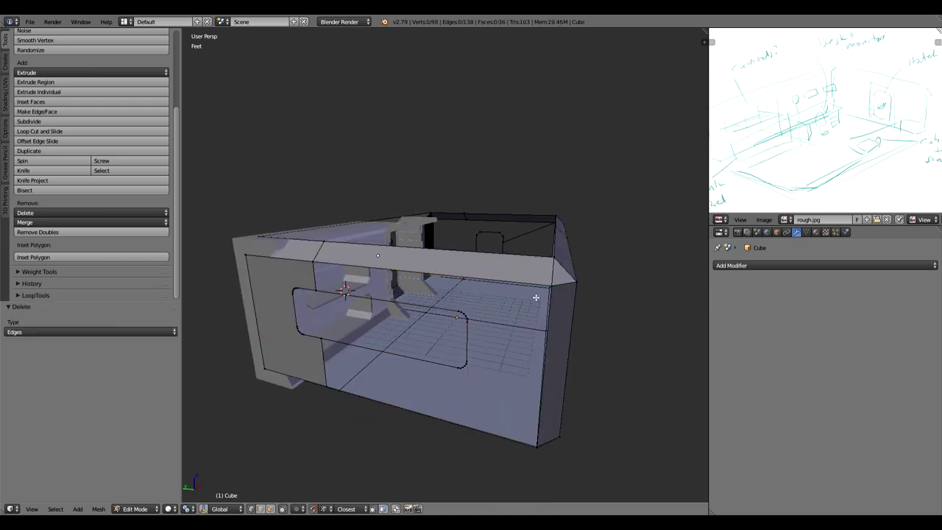
shift+right_click(537, 445)
key(f)
Try to extrude the end vertex of the floor loop vertically beside the doorway wall.
middle_drag(435, 324, 479, 294)
key(a)
shift+right_click(527, 101)
key(z)
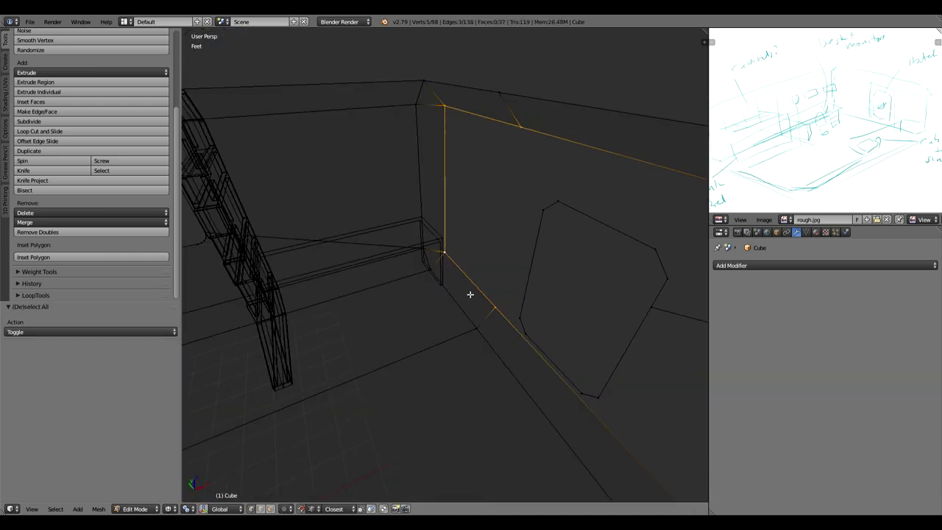
key(z)
right_click(477, 328)
key(e)
key(z)
click(487, 320)
key(ctrl+z)
key(ctrl+z)
key(ctrl+z)
Fill the strip of the doorway wall between the desk corner and the loop's end vertices with a face.
key(Tab)
right_click(438, 239)
key(Tab)
shift+right_click(447, 107)
key(f)
middle_drag(486, 243, 570, 326)
Cut a centred loop lengthwise through the floor, in line with the doorway opening.
right_click(478, 298)
shift+right_click(481, 187)
shift+right_click(508, 222)
key(ctrl+r)
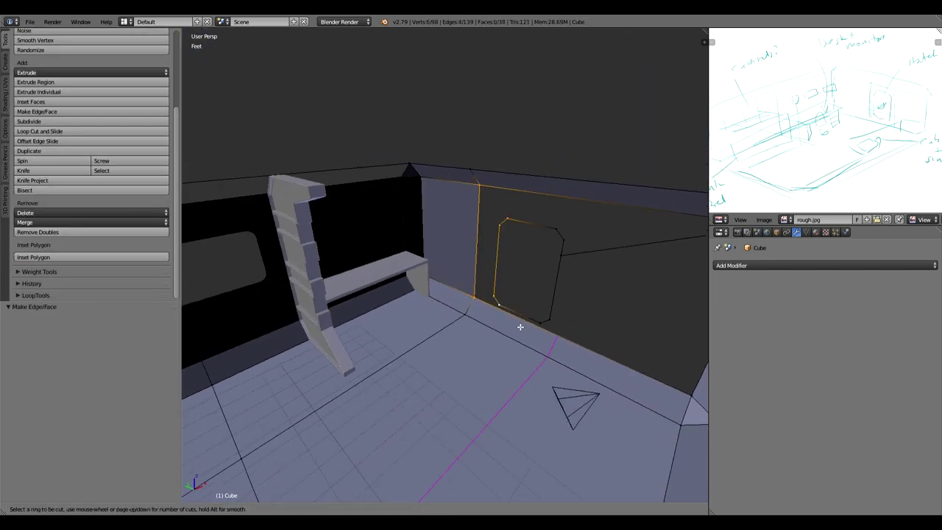
key(Escape)
middle_drag(536, 295, 527, 290)
key(ctrl+r)
click(527, 290)
right_click(527, 290)
Clear the unwanted geometry by the doorway opening and cut further loops through the floor and adjoining walls.
right_click(515, 241)
key(x)
key(ctrl+r)
click(506, 227)
key(ctrl+r)
click(572, 368)
Subdivide the window's upper edge, align its vertices with the floor loops along Y, and connect them to the wall edge by knife.
key(g)
key(y)
right_click(508, 227)
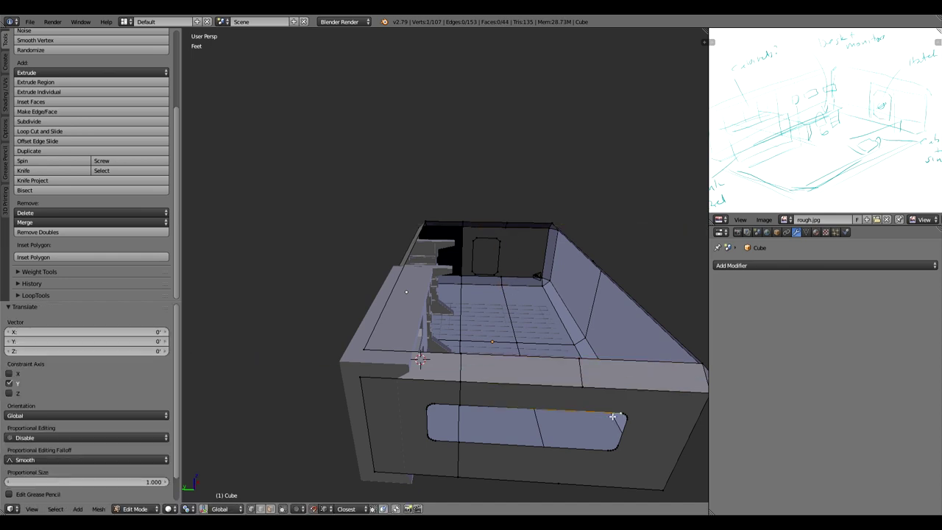
shift+right_click(469, 408)
key(w)
key(g)
key(y)
key(k)
Align the vertex on the window's lower edge with the floor loop along Y and knife-cut down to the wall base.
middle_drag(582, 414, 564, 380)
right_click(557, 303)
key(g)
key(y)
key(k)
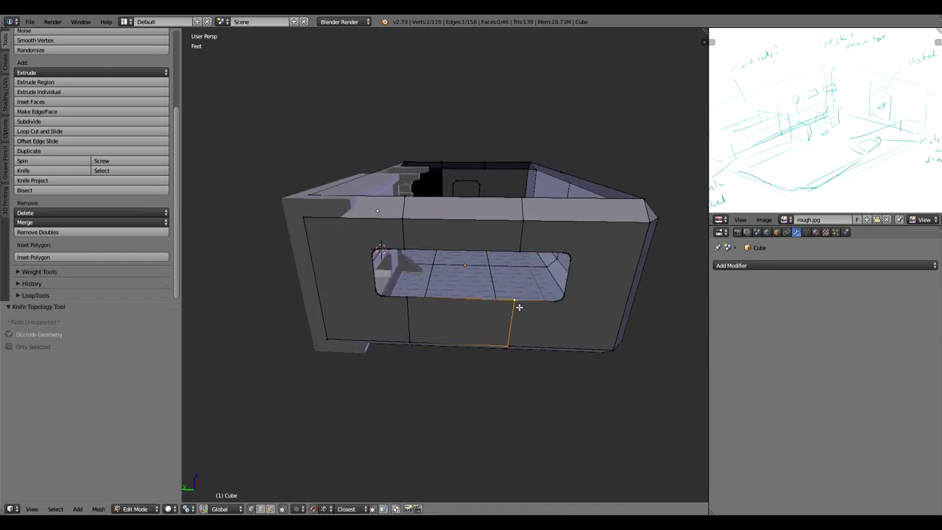
middle_drag(519, 307, 507, 353)
Fill the wall section beside the doorway with a face and cut a centred lengthwise loop between the existing floor loops.
shift+right_click(471, 230)
key(f)
key(x)
click(431, 299)
key(ctrl+r)
click(420, 223)
middle_drag(420, 223, 435, 295)
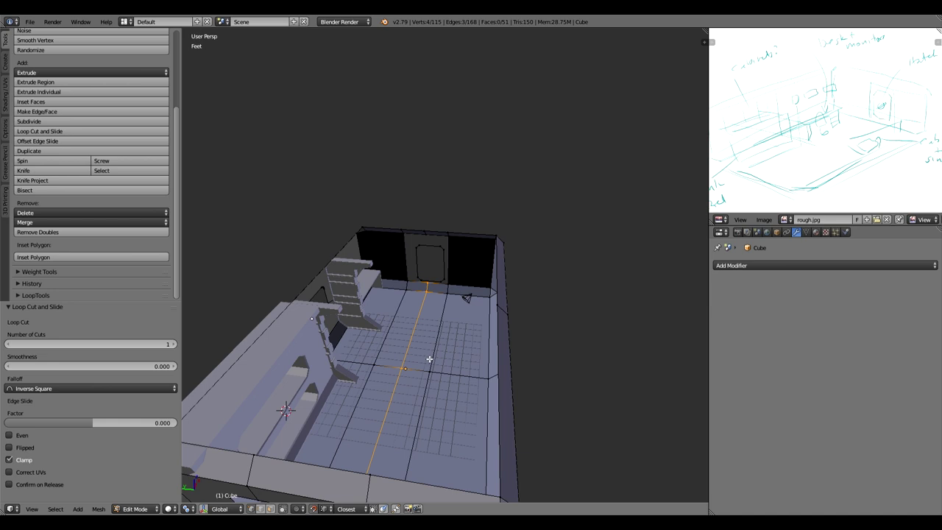
Cut another loop through the floor, subdivide the window's edges, and connect them to the centre loop by knife.
key(ctrl+r)
click(440, 363)
key(a)
key(a)
key(w)
middle_drag(410, 357, 368, 412)
key(k)
middle_drag(442, 368, 528, 313)
Subdivide the doorway's upper and lower edges and join the lower midpoint to the floor loop's end vertex.
key(w)
click(533, 269)
key(w)
right_click(534, 132)
middle_drag(527, 213, 490, 291)
key(f)
shift+right_click(519, 178)
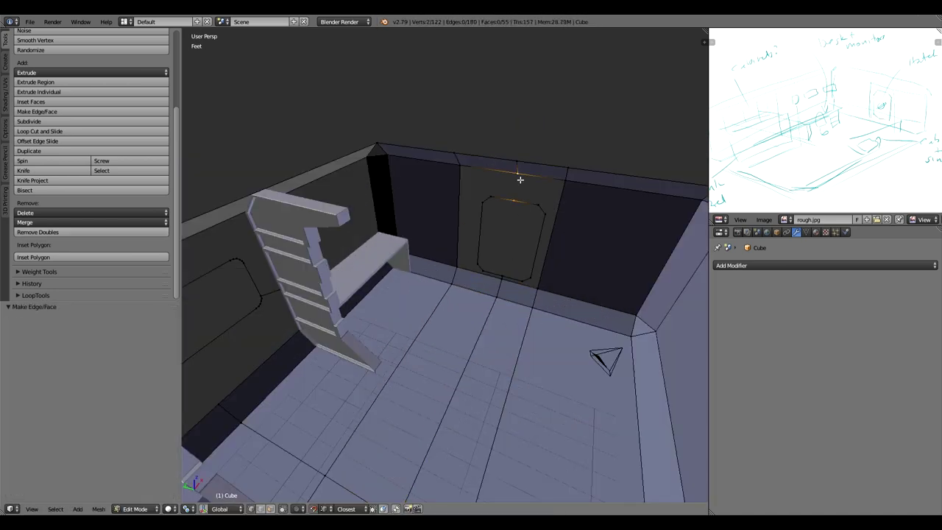
Fill both halves of the wall around the doorway opening with faces and finish editing the room.
shift+right_click(478, 265)
shift+right_click(484, 271)
shift+right_click(502, 276)
shift+right_click(502, 279)
shift+right_click(457, 267)
scroll(452, 328, down, 6)
key(z)
scroll(478, 272, up, 5)
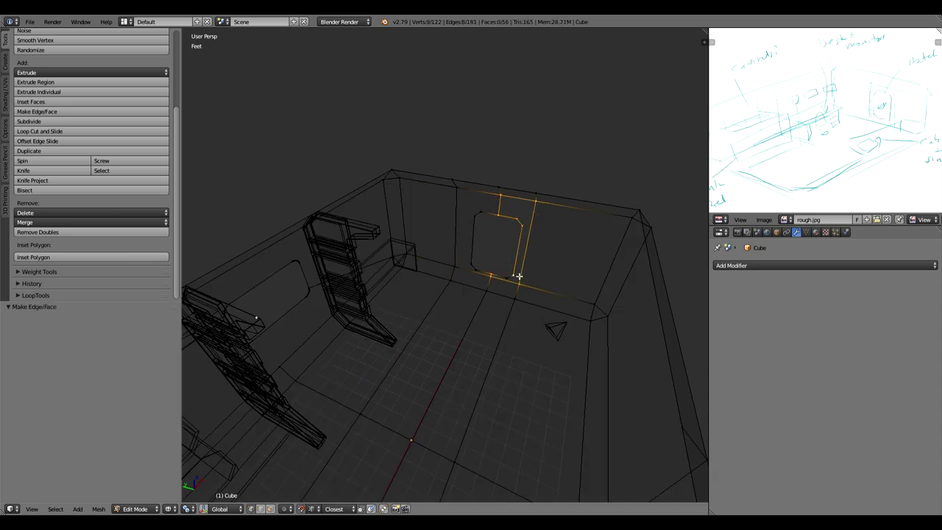
key(z)
key(Tab)
Duplicate the bunk cabinet's end section, place the copy above the desk, and separate it into its own object.
middle_drag(450, 271, 395, 263)
right_click(333, 243)
key(Tab)
key(z)
key(KP_1)
key(b)
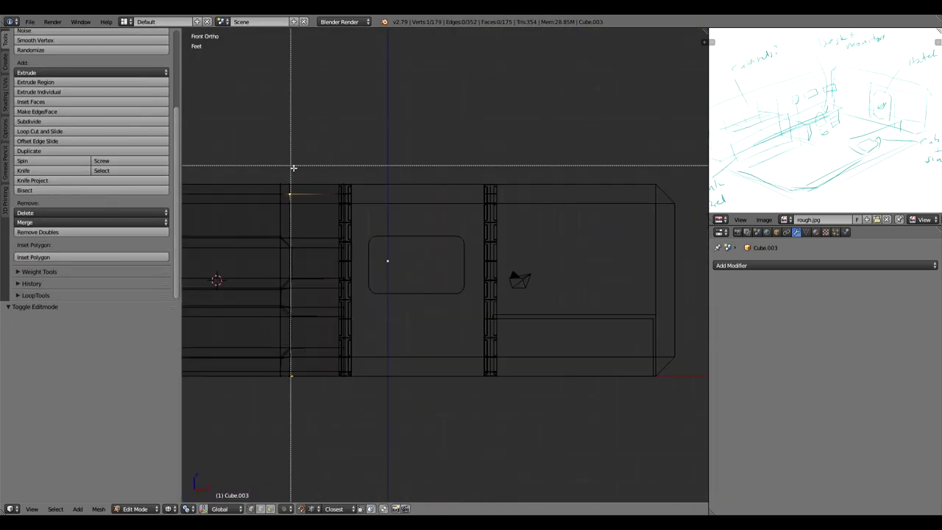
drag(274, 166, 355, 256)
key(shift+d)
click(593, 236)
key(p)
click(551, 250)
Edit the separated cabinet section and delete its unneeded faces.
key(Tab)
key(z)
middle_drag(551, 251, 511, 290)
key(Tab)
key(ctrl+Tab)
key(x)
Box-select one side of the cabinet section in front view and move it along X.
middle_drag(478, 318, 501, 290)
key(KP_1)
key(z)
key(ctrl+Tab)
key(b)
drag(430, 176, 475, 294)
key(g)
key(x)
Move the end profile's vertices along X to the room's end wall and delete all the other geometry.
drag(520, 194, 558, 289)
key(g)
key(x)
middle_drag(530, 286, 516, 316)
key(ctrl+i)
key(x)
click(518, 320)
Extend the overhead cabinet profile from its lower vertex 1.1' straight down, adding a diagonal segment towards the wall below it.
right_click(518, 321)
key(KP_3)
key(e)
key(z)
click(377, 327)
key(e)
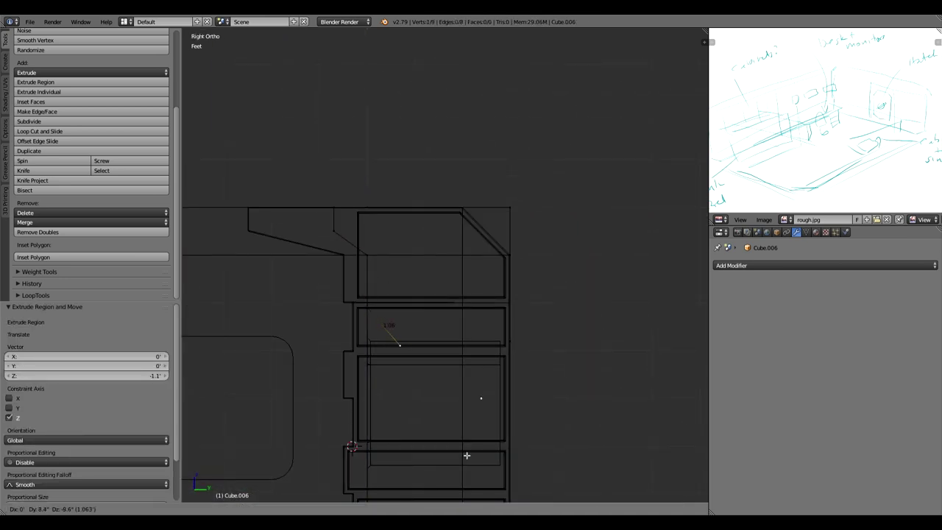
click(324, 489)
Adjust the profile's end vertex along Y and dissolve the unneeded vertex.
key(g)
key(y)
key(x)
click(512, 267)
middle_drag(513, 268, 521, 286)
click(515, 322)
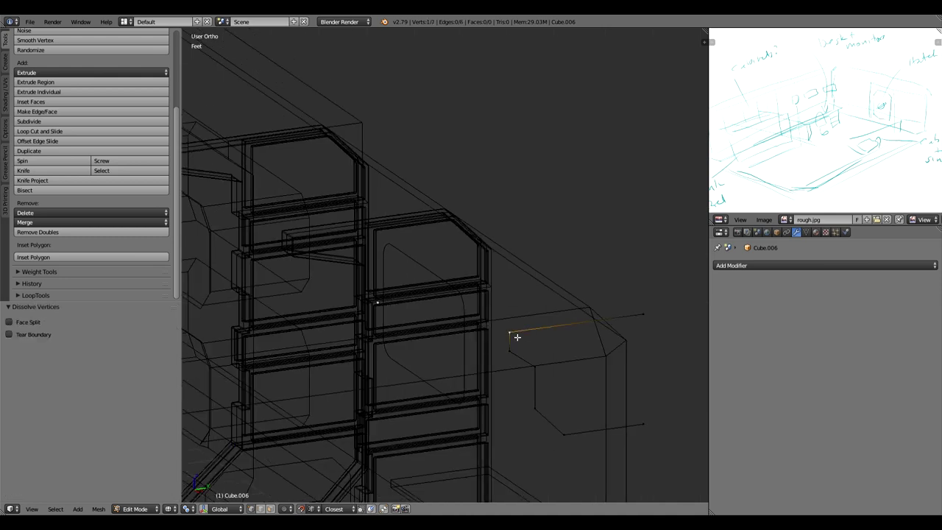
Extrude the whole cabinet profile -9.71' along X to the wall rib.
key(l)
key(KP_7)
key(e)
key(x)
click(446, 318)
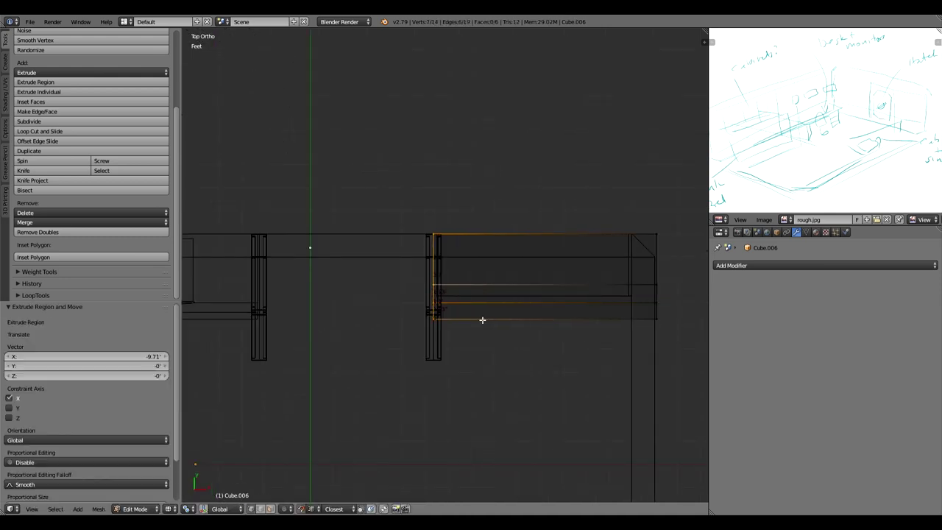
key(z)
key(Tab)
Recalculate the normals of the entire overhead cabinet so they point outward.
middle_drag(483, 320, 526, 315)
key(Tab)
key(a)
key(a)
key(ctrl+n)
key(z)
key(KP_1)
key(ctrl+r)
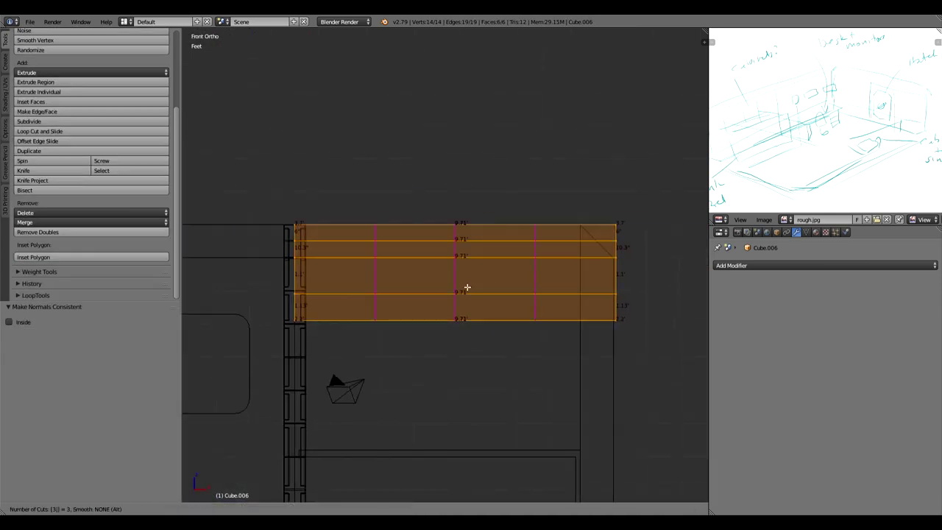
key(Escape)
key(Tab)
Edit the desk below the overhead cabinet and delete its unneeded geometry.
middle_drag(467, 287, 508, 324)
right_click(540, 425)
key(Tab)
key(x)
key(x)
click(546, 446)
key(x)
click(550, 408)
Join the desk's open end vertices with an edge and fill the resulting gap with a face.
shift+right_click(320, 437)
key(f)
key(ctrl+Tab)
key(f)
key(ctrl+Tab)
key(z)
mouse_move(532, 401)
middle_down()
mouse_move(548, 412)
mouse_move(567, 385)
middle_up()
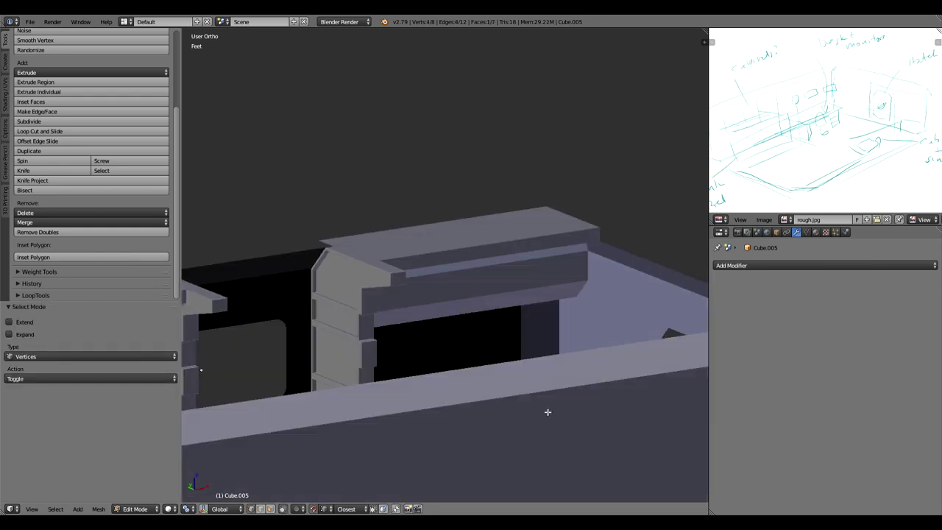
Extrude the desk's selected face and finish editing the desk.
key(KP_5)
key(e)
click(568, 379)
key(Tab)
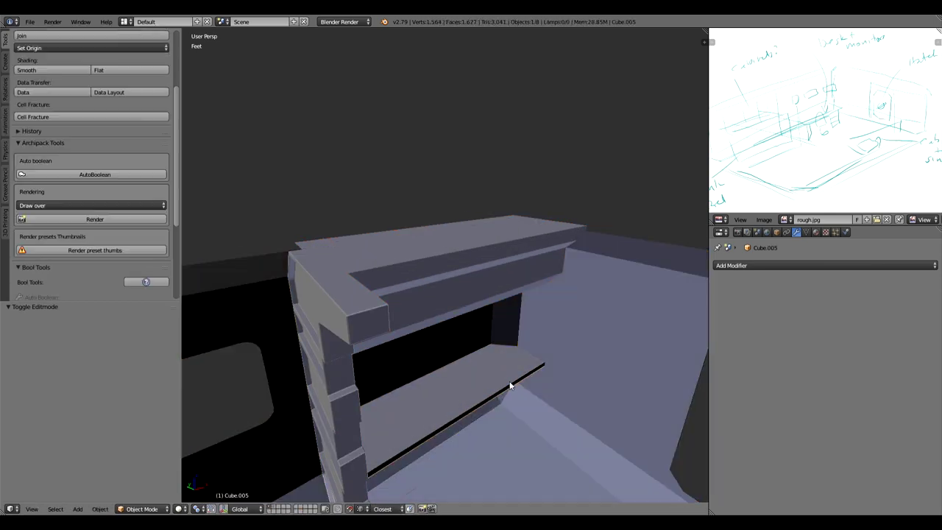
Recalculate the normals of the entire desk so they point outward.
key(z)
key(Tab)
key(a)
key(a)
key(ctrl+n)
key(z)
key(Tab)
Edit the overhead cabinet and add loop cuts across its length.
middle_drag(490, 400, 518, 369)
right_click(563, 267)
key(Tab)
key(ctrl+Tab)
key(Return)
key(ctrl+r)
click(573, 278)
Bevel two lower lengthwise edge loops of the overhead cabinet with 2 segments and finish editing it.
alt+right_click(589, 265)
key(w)
key(b)
click(599, 266)
alt+right_click(566, 285)
key(w)
key(b)
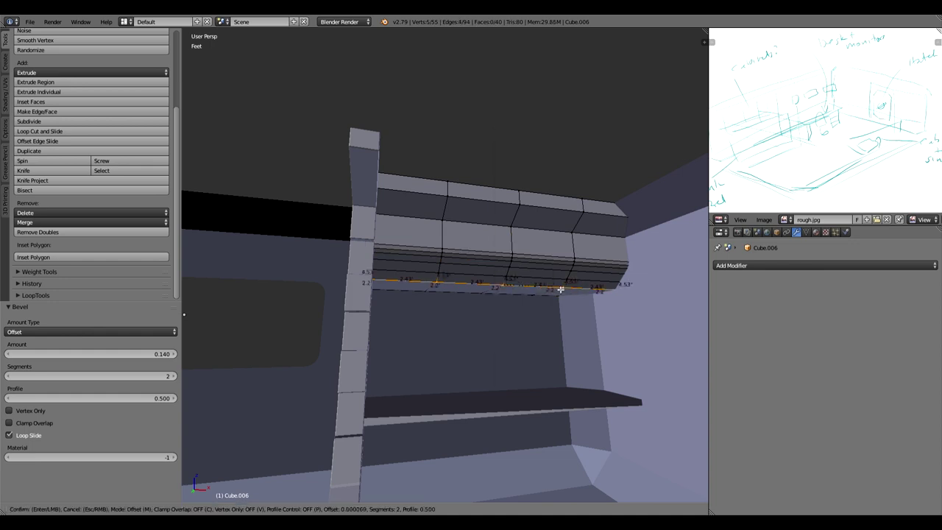
key(Return)
key(Tab)
Cut an edge loop across the desk and delete its unneeded geometry.
right_click(558, 412)
key(Tab)
key(ctrl+r)
key(Return)
key(Return)
key(z)
key(x)
click(540, 361)
Extrude the desk, cut another loop across it and extrude its wall-end section down to the floor as a drawer pedestal.
key(a)
key(e)
click(476, 446)
key(ctrl+r)
click(519, 412)
key(e)
click(626, 472)
middle_drag(383, 368, 333, 340)
key(z)
middle_drag(524, 347, 478, 365)
Divide the drawer pedestal with loop cuts into three drawer rows and a side strip.
key(ctrl+r)
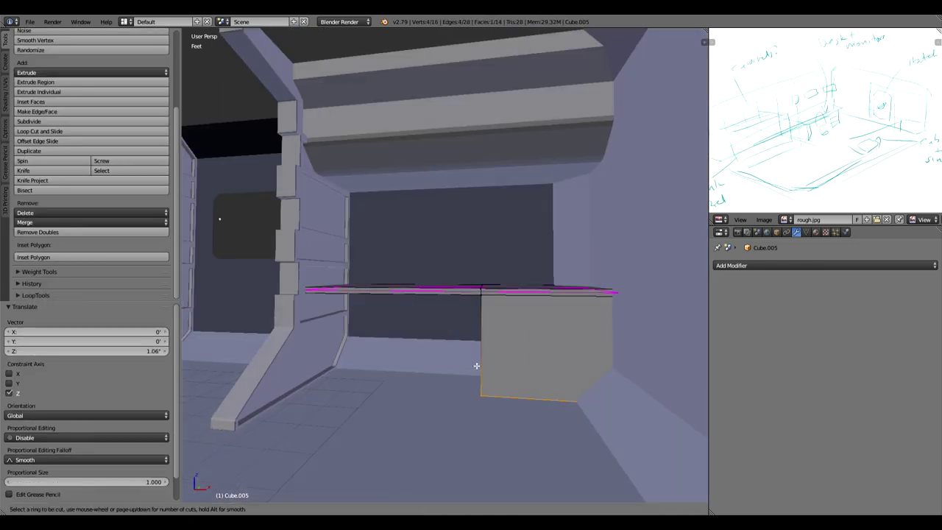
click(481, 357)
key(ctrl+r)
click(604, 328)
middle_drag(603, 328, 545, 359)
Extrude the pedestal's three front drawer faces individually, scale them down about their individual origins and extrude them into recesses.
key(ctrl+Tab)
click(545, 360)
right_click(598, 346)
key(alt+e)
click(189, 509)
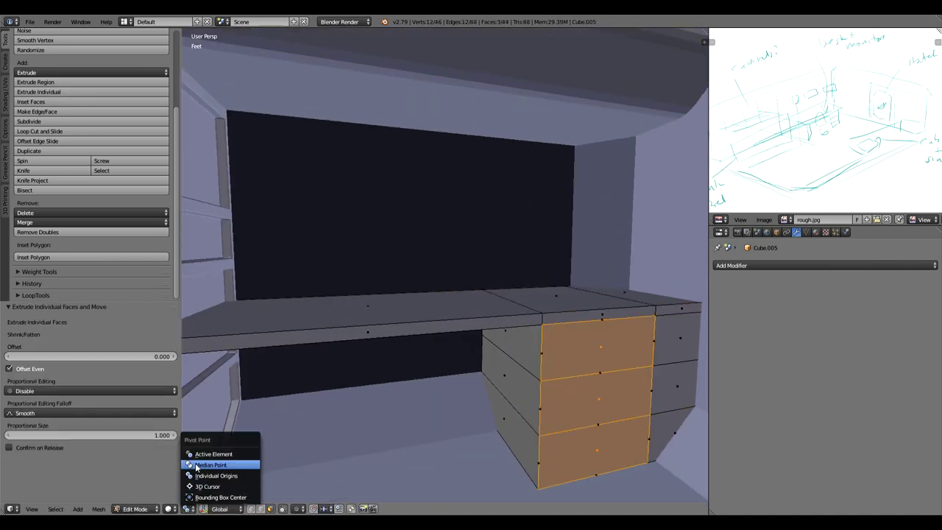
click(198, 476)
key(s)
click(656, 406)
key(e)
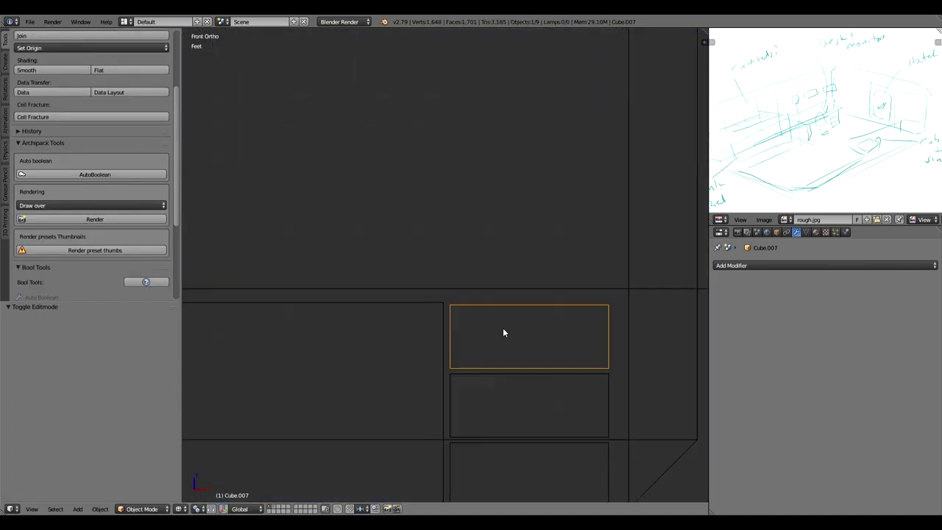
Cut the separate top drawer front in half, delete one half and add a Mirror modifier with clipping.
key(Tab)
key(Tab)
key(ctrl+r)
key(x)
click(785, 266)
click(778, 330)
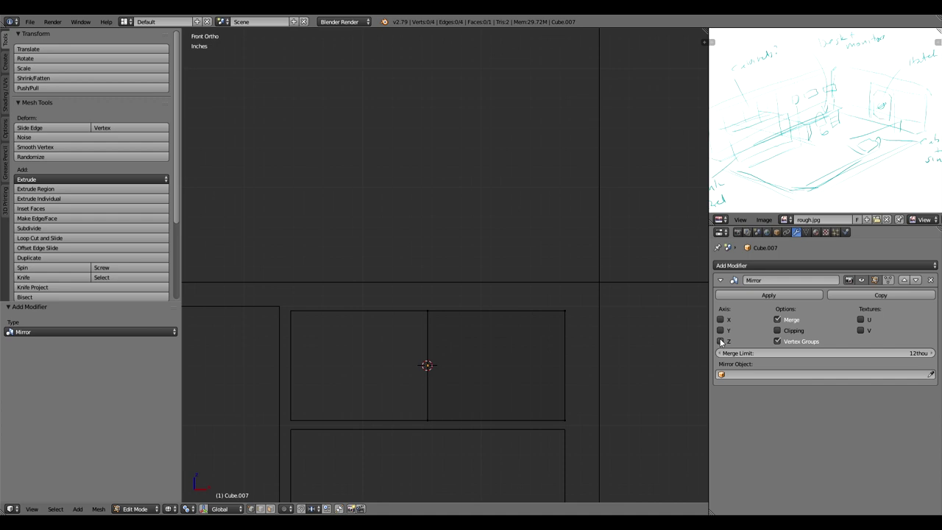
Add a vertical and a horizontal loop cut to the half drawer front and snap the 3D cursor to the selected vertex.
key(ctrl+r)
click(437, 341)
key(ctrl+r)
scroll(488, 325, up, 2)
key(shift+s)
shift+right_click(498, 362)
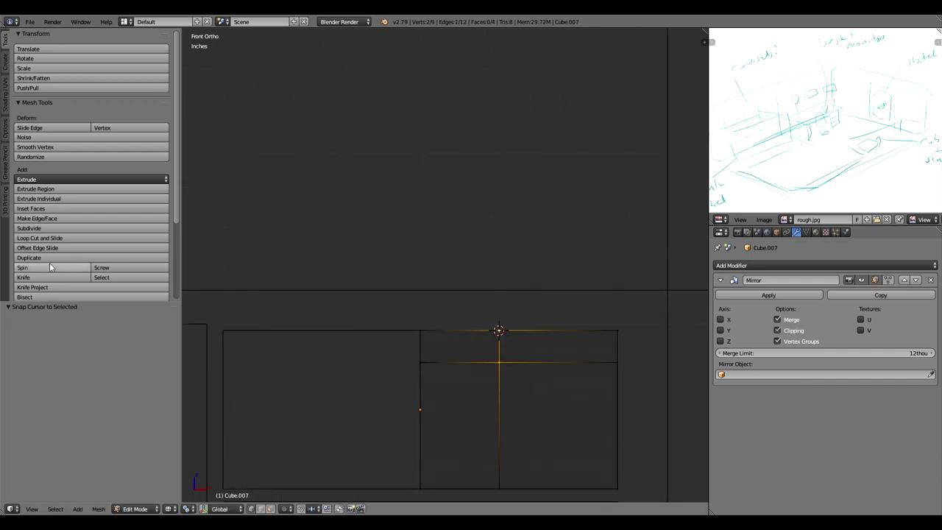
click(52, 267)
key(b)
drag(466, 324, 505, 373)
key(x)
click(505, 372)
key(ctrl+z)
Remove doubled vertices and spin a rounded corner for the handle notch in the half drawer front's upper edge.
key(a)
key(a)
scroll(93, 247, down, 4)
click(93, 242)
key(x)
click(511, 375)
click(53, 169)
click(8, 332)
key(x)
Close the half drawer front's lower outline, delete the extra vertex and fill the notched outline with a face.
key(e)
key(x)
click(422, 485)
right_click(498, 485)
key(x)
key(f)
key(Tab)
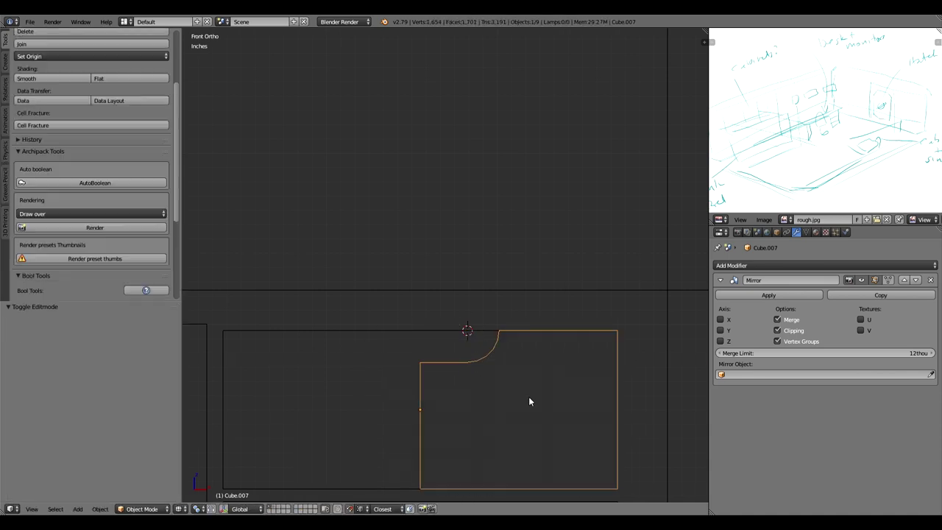
Mirror the notched half drawer front across the X axis.
click(721, 320)
scroll(401, 394, down, 1)
middle_drag(401, 394, 658, 284)
key(z)
middle_drag(477, 319, 612, 352)
Scale the drawer front's face to 0.913 and extrude it to give it thickness.
key(Tab)
key(a)
key(a)
key(s)
click(603, 350)
key(e)
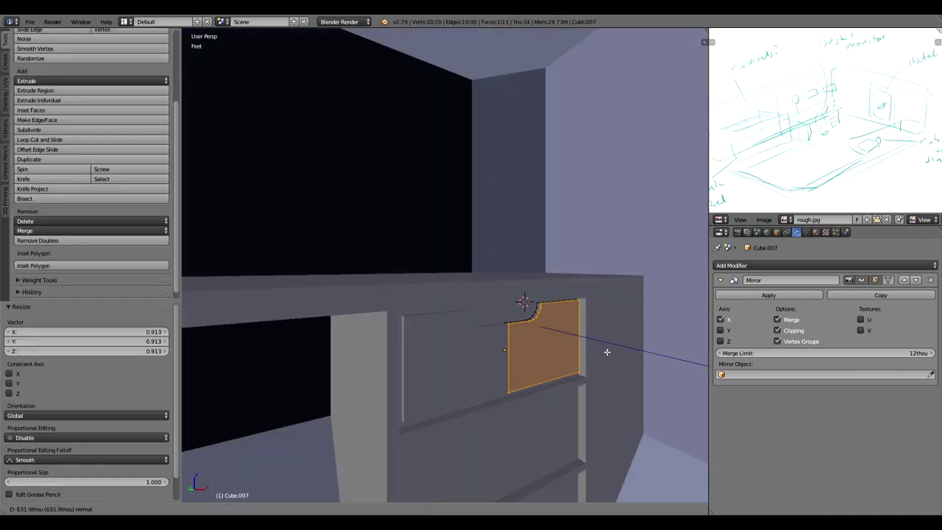
click(608, 351)
Apply the Mirror modifier on the top drawer front.
key(z)
right_click(515, 342)
key(Tab)
click(769, 296)
Delete the drawer front's unneeded geometry, bevel its edges and finish editing it.
key(Tab)
key(x)
key(ctrl+b)
click(562, 360)
key(Tab)
Duplicate the notched drawer front down along Z onto the drawer openings below.
key(KP_1)
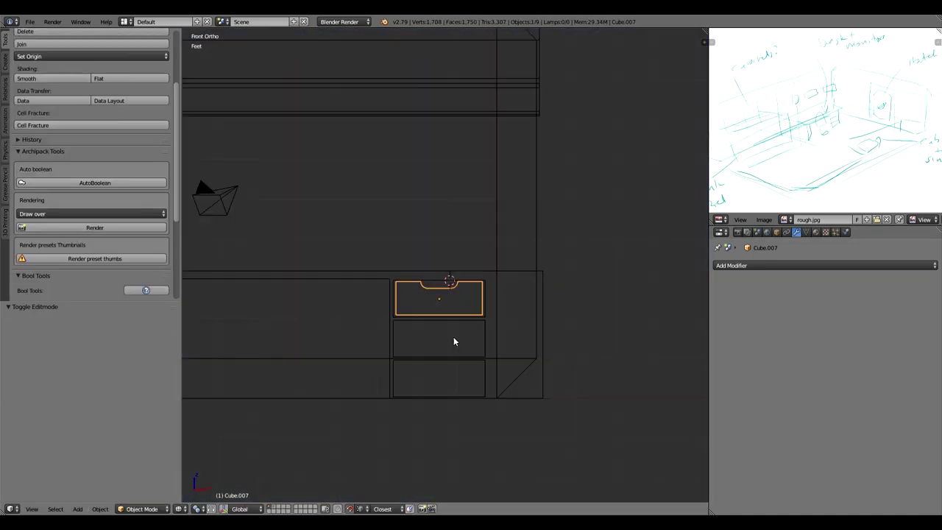
key(Tab)
scroll(454, 342, up, 3)
key(shift+d)
click(315, 510)
click(335, 498)
key(g)
key(z)
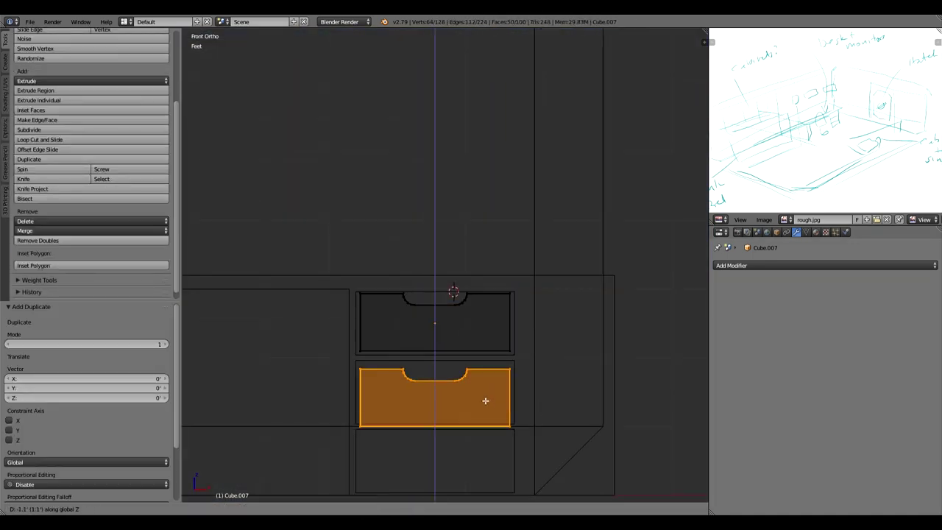
middle_drag(483, 400, 410, 356)
key(z)
middle_drag(413, 273, 484, 342)
Duplicate the wall ribs, rotate the copies 180° and move them about -15 feet along Y to the opposite wall.
key(KP_7)
right_click(392, 190)
key(z)
right_click(401, 184)
key(shift+d)
text(r180)
key(Return)
key(g)
key(y)
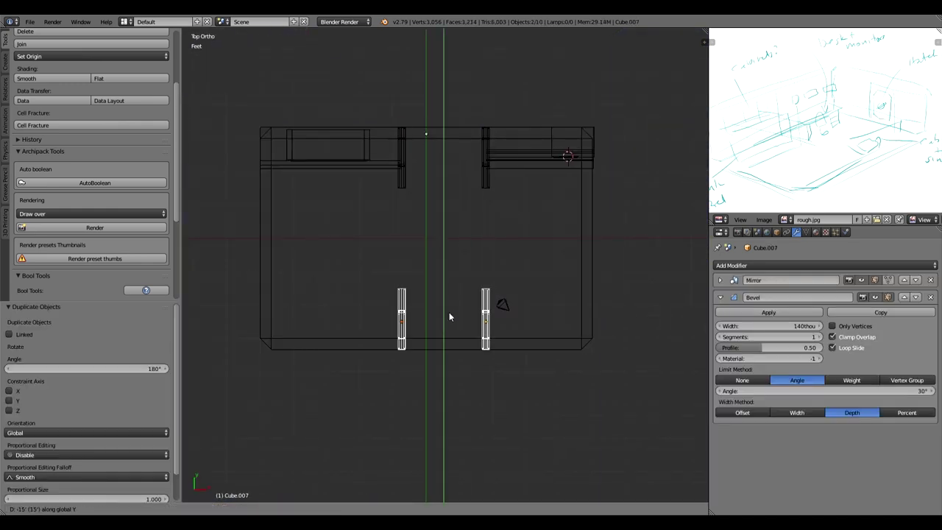
click(449, 312)
Reposition the duplicated wall ribs along X on the opposite wall.
key(g)
key(x)
click(419, 309)
right_click(372, 302)
click(328, 302)
Duplicate the drawer desk and move the copy about -15.7 feet along Y to the opposite side of the room.
middle_drag(412, 324, 346, 258)
right_click(579, 267)
key(shift+d)
key(y)
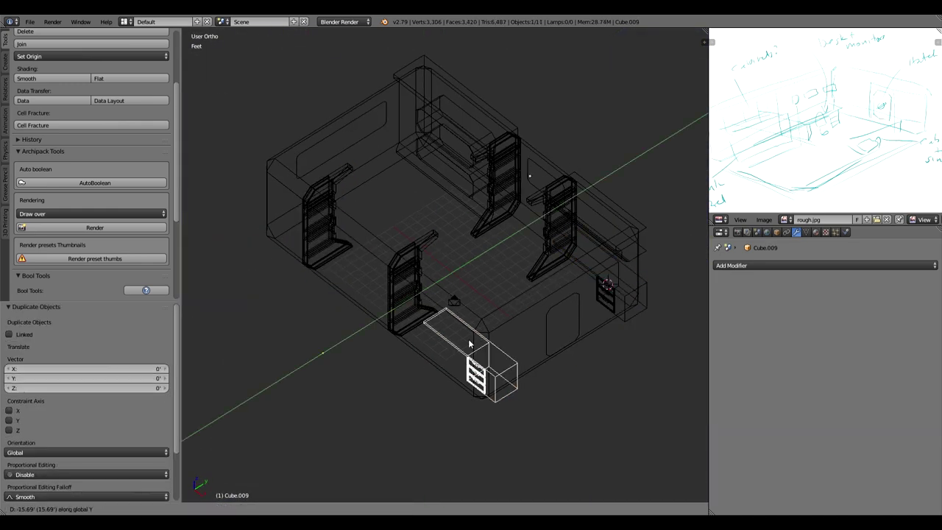
click(469, 340)
key(KP_7)
key(g)
key(y)
Box-select and delete the unneeded geometry of the duplicated desk.
key(Tab)
key(b)
drag(372, 266, 608, 321)
key(x)
click(608, 321)
Move the copied desk's selected edge loop along X in the front view.
key(KP_1)
alt+right_click(511, 298)
key(g)
key(x)
click(446, 323)
Align the remaining desk geometry along Y and move its selected part -2.5 feet along X.
key(a)
key(a)
key(KP_7)
key(g)
key(y)
click(536, 245)
key(g)
key(x)
click(360, 240)
Select the long countertop edges and extrude them along Y to form the counter's depth.
drag(422, 193, 618, 240)
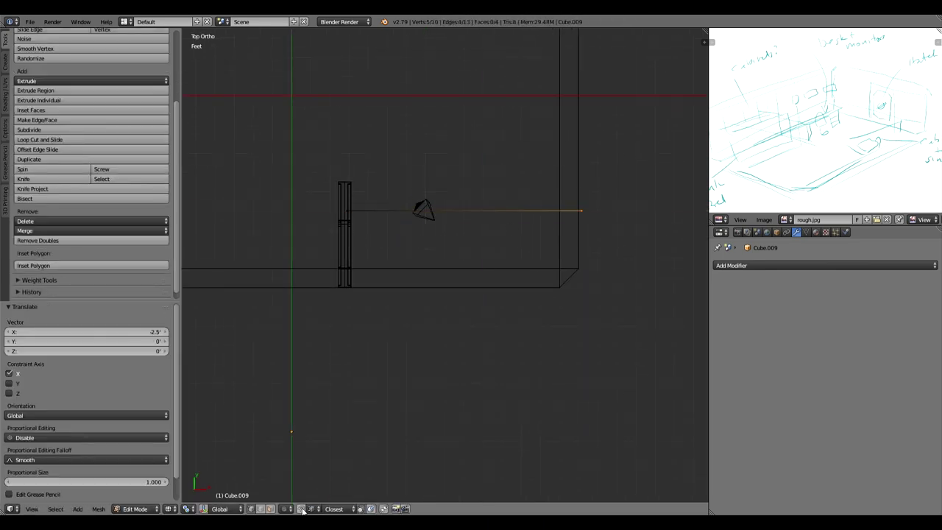
key(a)
key(a)
key(e)
key(y)
click(594, 303)
Adjust the position of the extruded countertop edge along Y.
key(z)
mouse_move(593, 302)
middle_down()
mouse_move(487, 367)
mouse_move(477, 337)
middle_up()
scroll(488, 367, up, 1)
key(z)
key(z)
key(g)
key(y)
click(387, 337)
Add an edge loop to the countertop, inset the section beside the rib and extrude it -1.2 feet along Z as a sink basin.
key(ctrl+r)
right_click(471, 312)
key(i)
key(e)
key(z)
click(463, 348)
Bevel the sink basin's bottom edge loop and corner edges, and finish editing the counter.
key(ctrl+Tab)
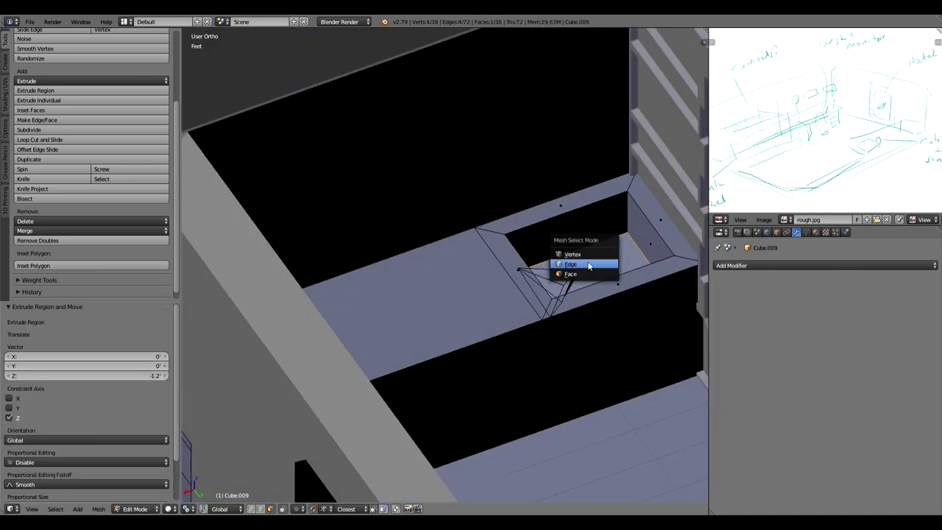
click(589, 265)
alt+right_click(654, 263)
key(ctrl+b)
click(669, 261)
right_click(633, 247)
shift+right_click(589, 246)
key(ctrl+b)
click(616, 315)
key(Tab)
middle_drag(616, 315, 552, 301)
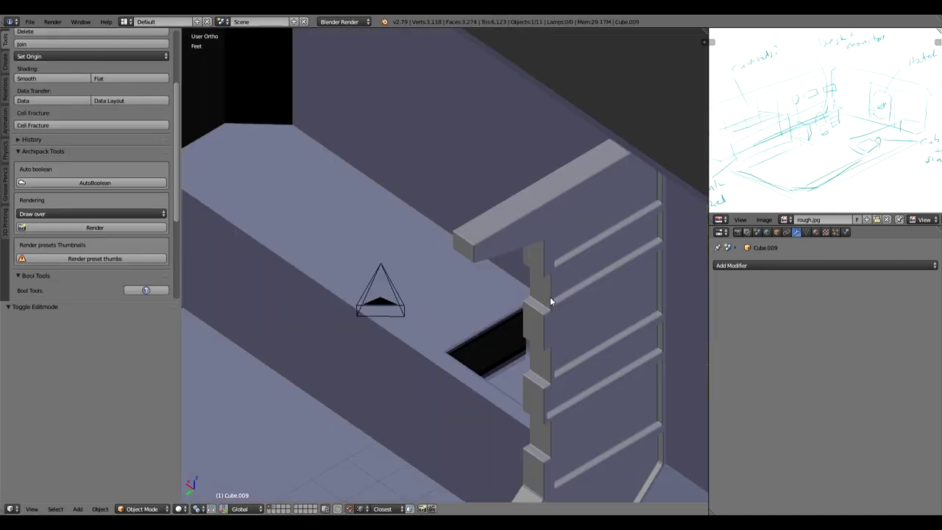
Extrude the counter's selected edges, adjust them along Y and add another edge loop.
key(Tab)
key(ctrl+Tab)
shift+right_click(316, 263)
key(e)
click(314, 509)
key(g)
key(y)
click(402, 336)
key(ctrl+r)
click(326, 314)
Dissolve the surplus edges on the counter.
key(ctrl+Tab)
click(324, 317)
shift+right_click(363, 383)
key(x)
click(402, 358)
scroll(419, 361, down, 2)
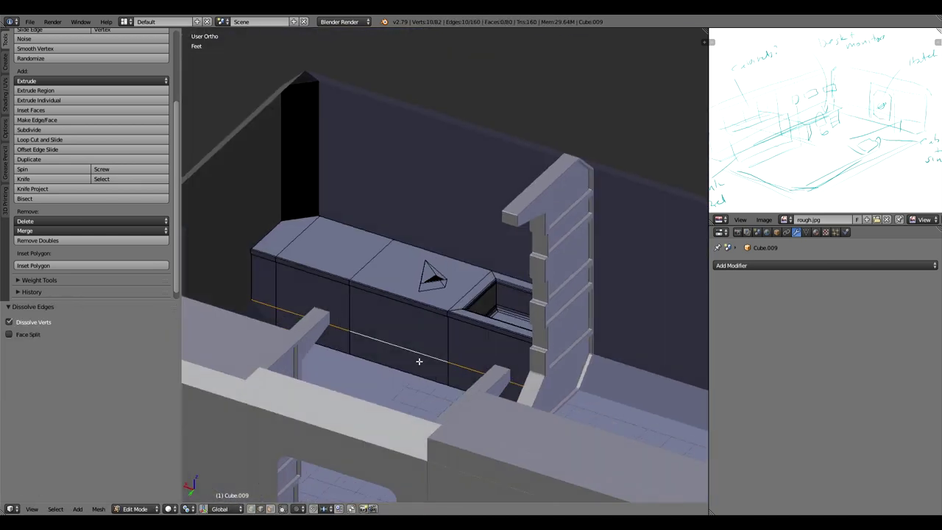
key(g)
key(ctrl+Tab)
click(410, 362)
key(z)
right_click(442, 384)
key(ctrl+z)
Delete the unneeded lower geometry and bridge the front and rear bottom edge loops of the counter cabinet.
middle_drag(582, 385, 402, 324)
key(x)
click(494, 337)
key(ctrl+Tab)
alt+right_click(398, 362)
alt+shift+right_click(278, 292)
key(ctrl+z)
key(space)
key(Return)
Inset the cabinet's bottom faces and extrude them along Z to form a recessed base.
key(i)
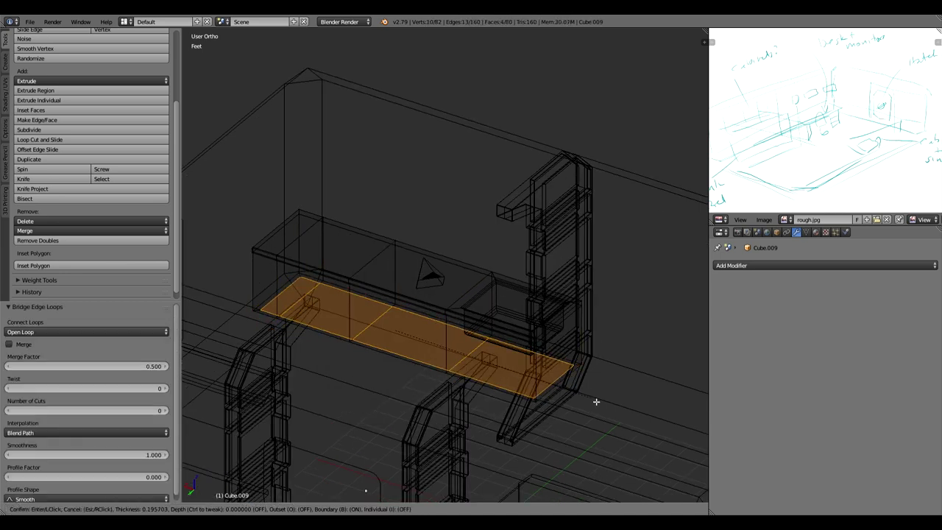
key(e)
key(z)
key(g)
Extrude the three cabinet front faces individually and scale them to about 0.93.
key(ctrl+Tab)
shift+right_click(317, 296)
click(47, 101)
key(s)
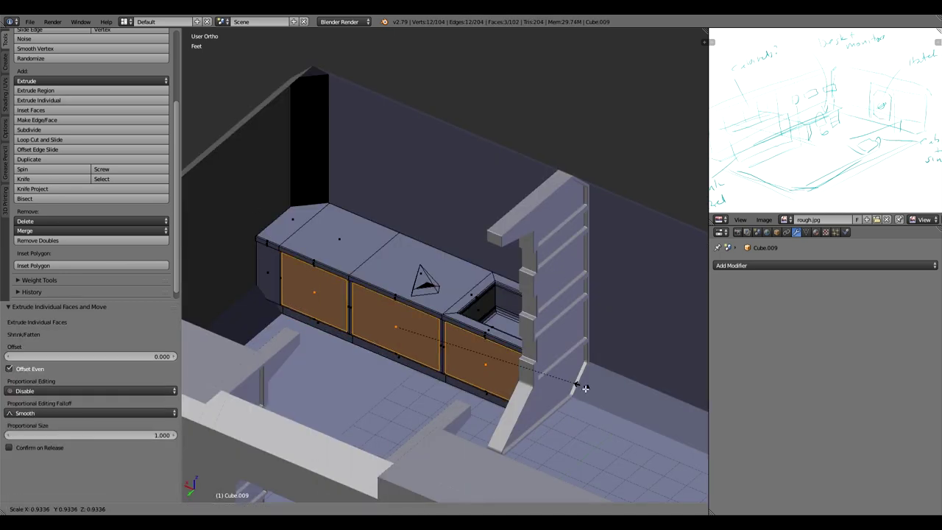
click(585, 386)
Extrude the three front panels again and separate the selection into its own object.
scroll(508, 382, up, 2)
key(e)
click(504, 401)
key(p)
click(504, 400)
Select the separated cabinet door panels and extrude all their faces to give them thickness.
key(Tab)
right_click(457, 354)
key(Tab)
key(a)
key(e)
click(484, 390)
Select the front edge rings of the three cabinet doors and bevel them with 3 segments.
key(ctrl+Tab)
click(444, 366)
scroll(444, 366, up, 3)
ctrl+alt+right_click(441, 424)
ctrl+alt+shift+right_click(430, 403)
ctrl+alt+shift+right_click(198, 303)
scroll(322, 356, down, 4)
key(ctrl+b)
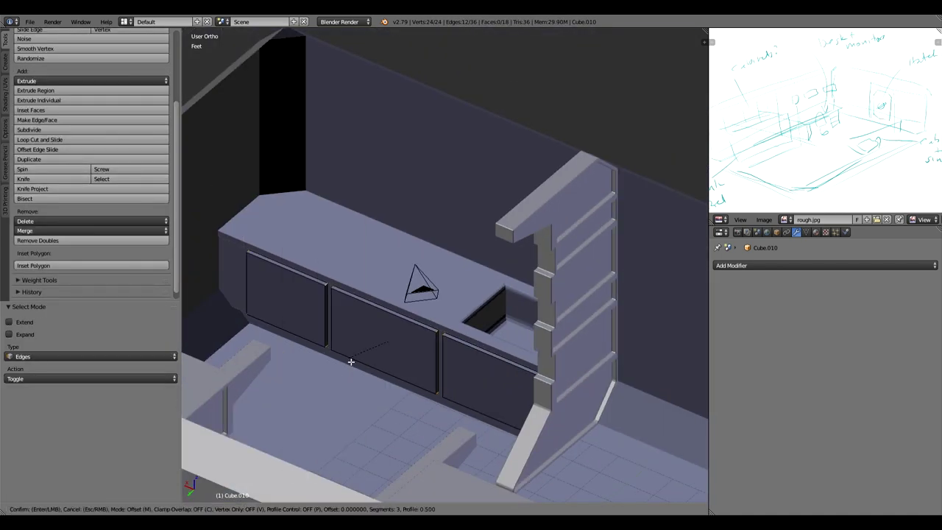
click(434, 377)
key(z)
scroll(412, 346, up, 2)
key(z)
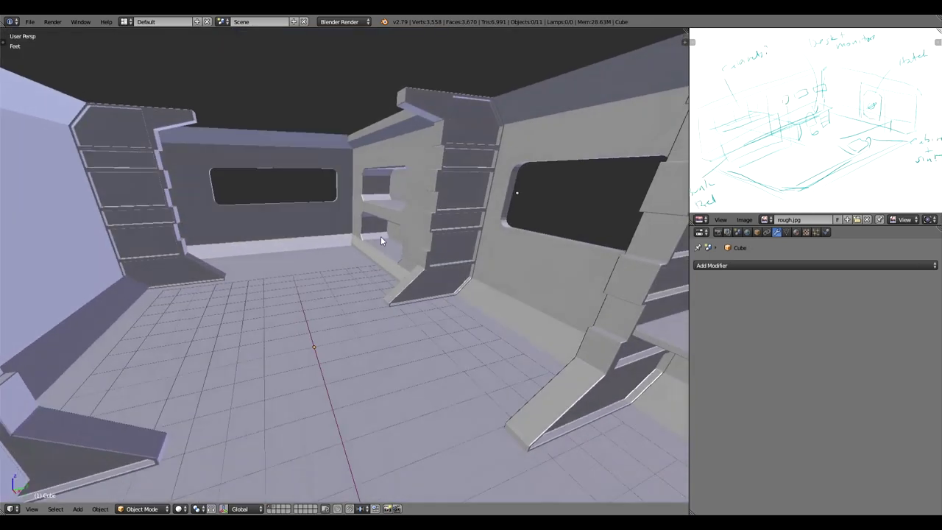
Duplicate the edge loop of the end wall's chamfered opening and separate it from the room into a new object.
mouse_move(380, 237)
middle_down()
mouse_move(437, 251)
mouse_move(517, 248)
mouse_move(545, 229)
mouse_move(435, 291)
mouse_move(452, 268)
mouse_move(427, 282)
mouse_move(515, 262)
mouse_move(360, 291)
middle_up()
right_click(439, 279)
key(Tab)
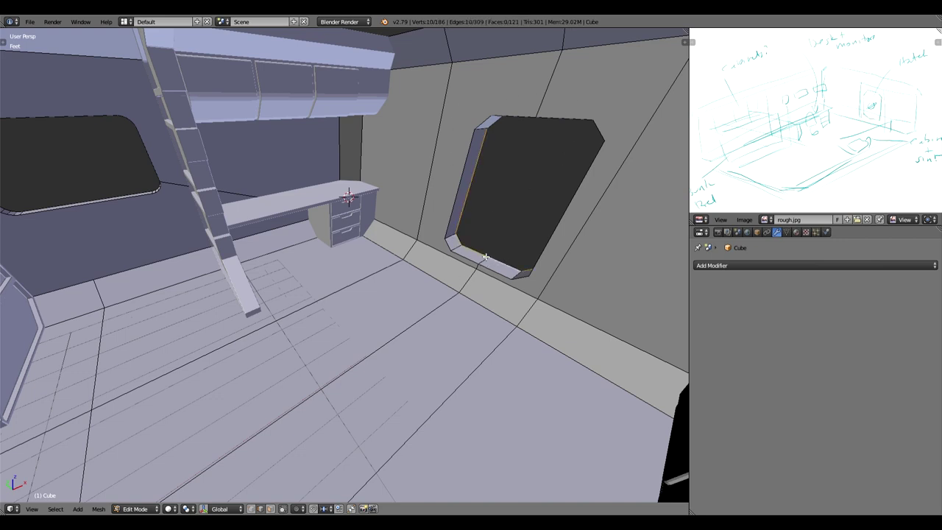
middle_drag(547, 221, 527, 213)
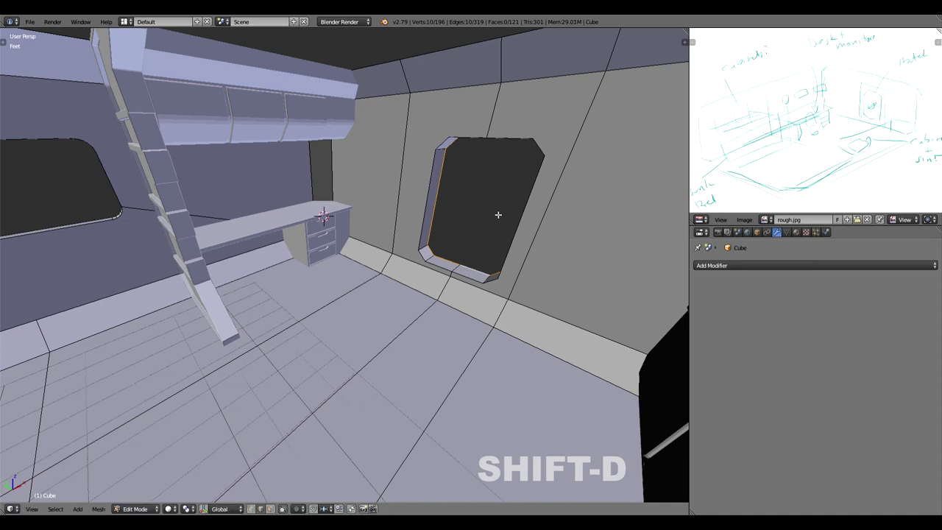
key(p)
click(497, 213)
key(Tab)
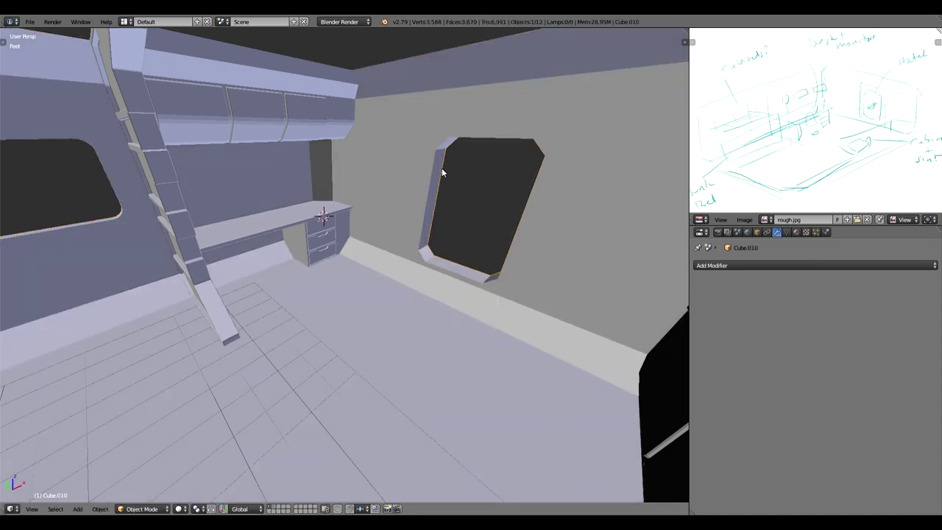
Dissolve the middle vertices on the upper and lower edges of the separated opening outline.
key(z)
key(KP_3)
key(KP_5)
scroll(416, 279, down, 3)
shift+middle_drag(455, 309, 405, 228)
scroll(403, 230, up, 2)
key(Tab)
click(435, 257)
key(a)
scroll(440, 218, down, 1)
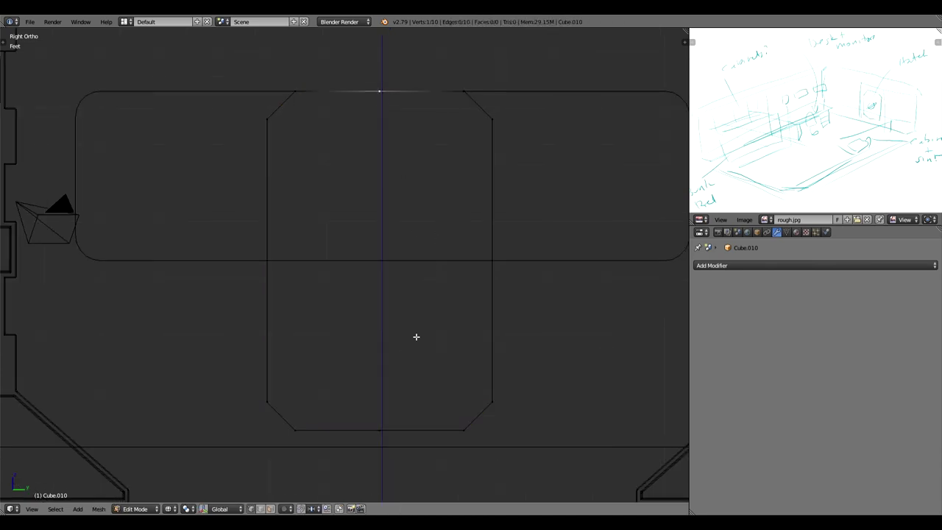
key(x)
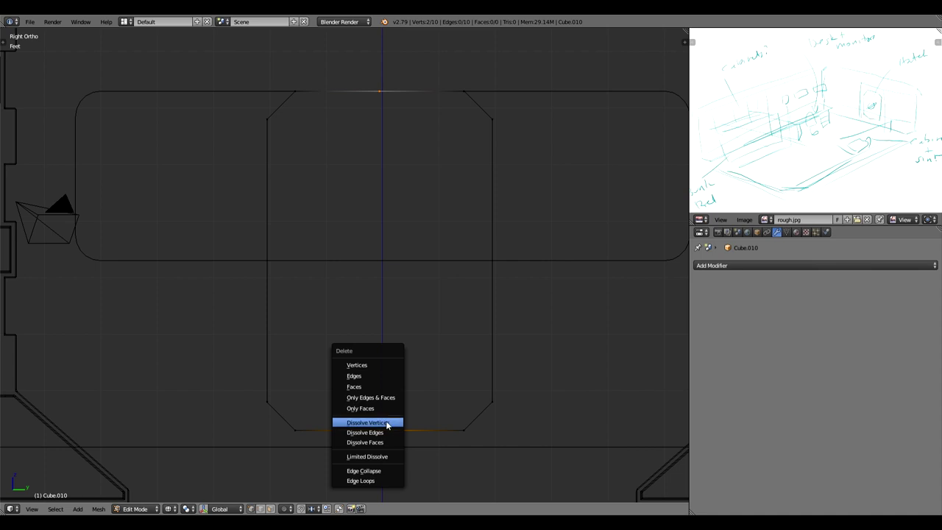
click(387, 424)
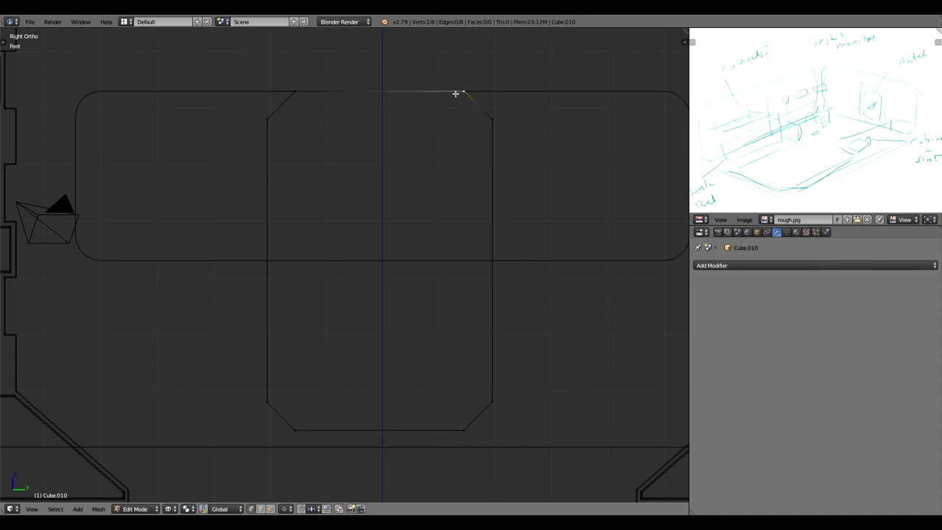
Fill the chamfered outline with a face and inset it to form a frame border.
key(a)
key(f)
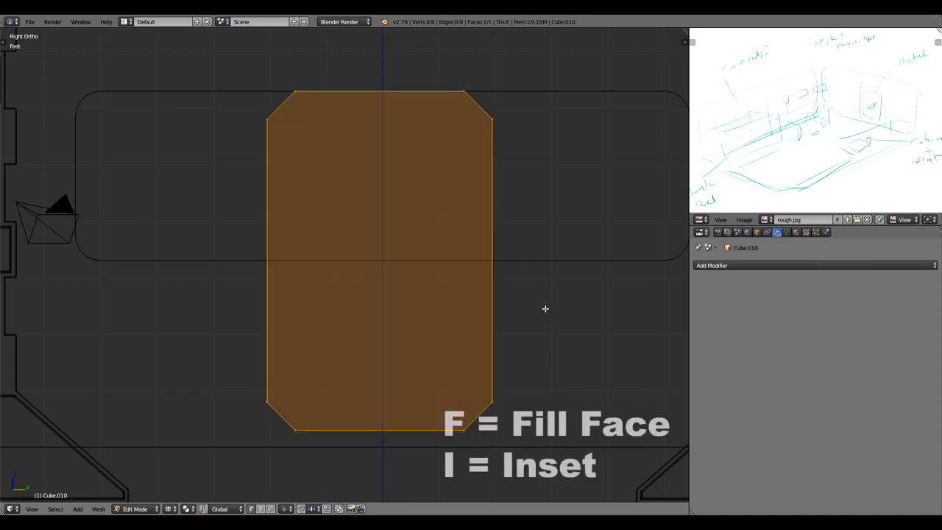
key(i)
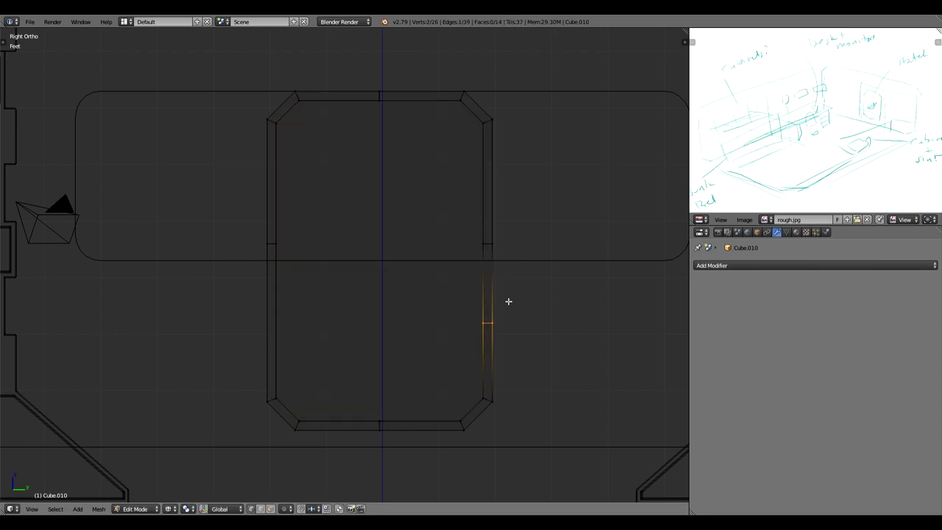
Move the new edge loop on the frame's +Y side about 8.4 inches up along Z.
right_click(513, 286)
key(g)
key(z)
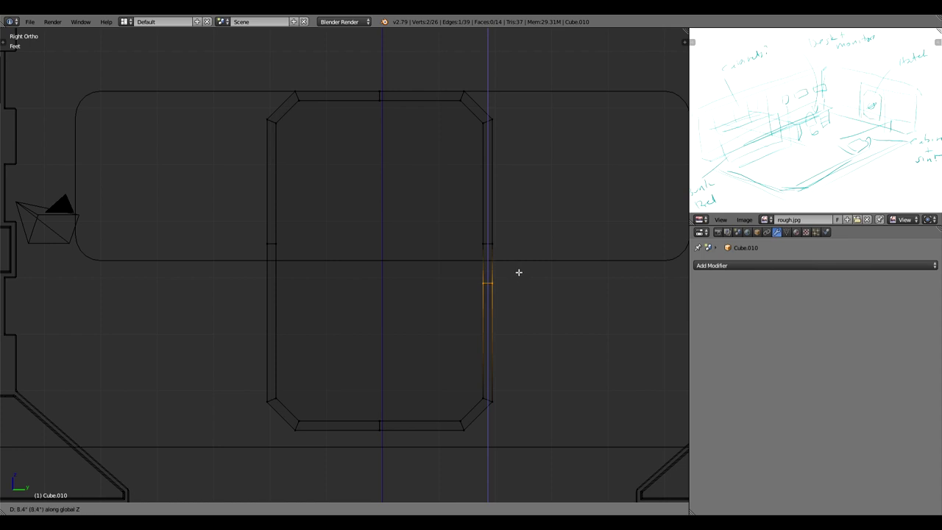
click(518, 272)
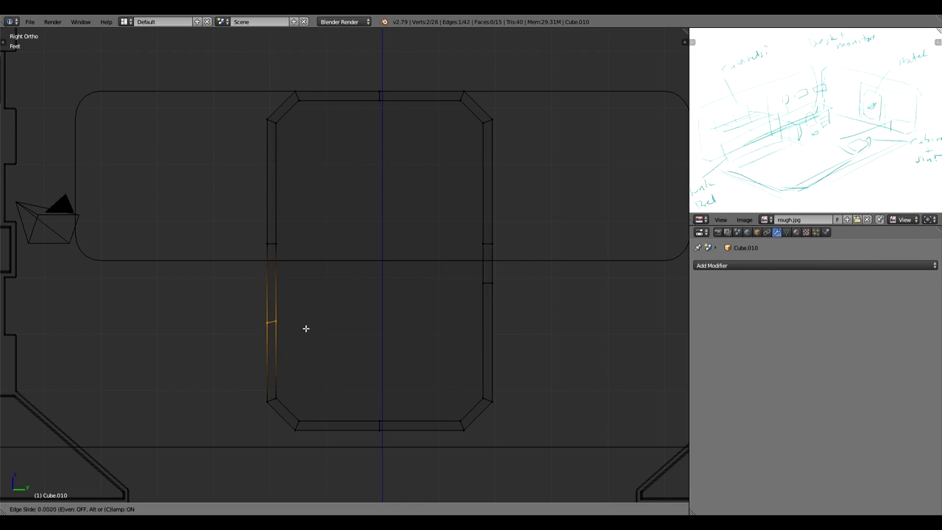
Slide the -Y side's edge loop upward with Even enabled to match the opposite one, and switch snapping from increments to geometry.
key(e)
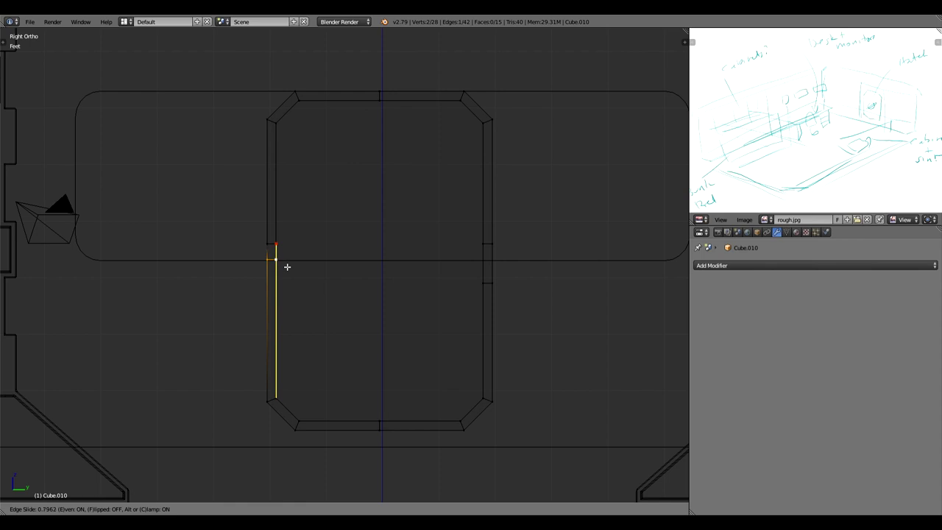
right_click(290, 291)
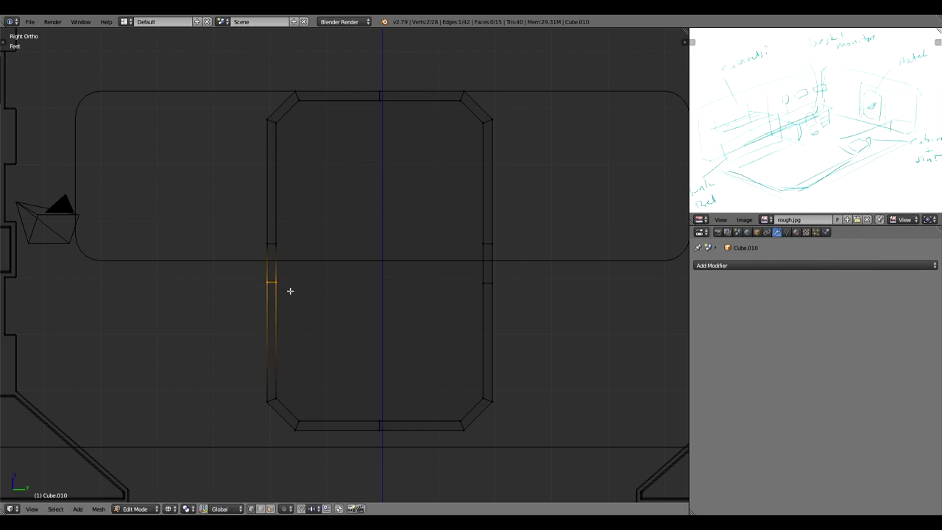
click(312, 510)
click(337, 486)
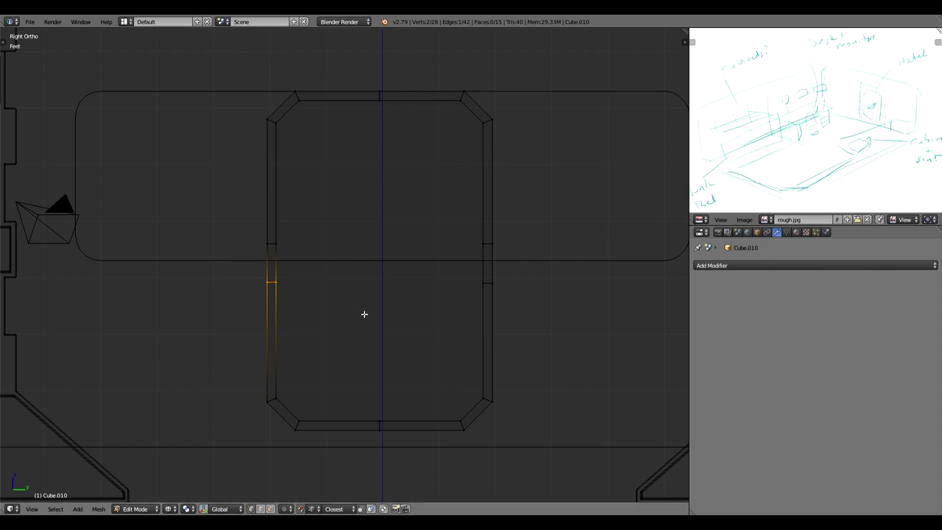
Snap the -Y side's edge loop along Z level with the opposite side's loop, and switch snapping back to Increment.
key(g)
key(z)
click(483, 292)
click(313, 509)
click(322, 497)
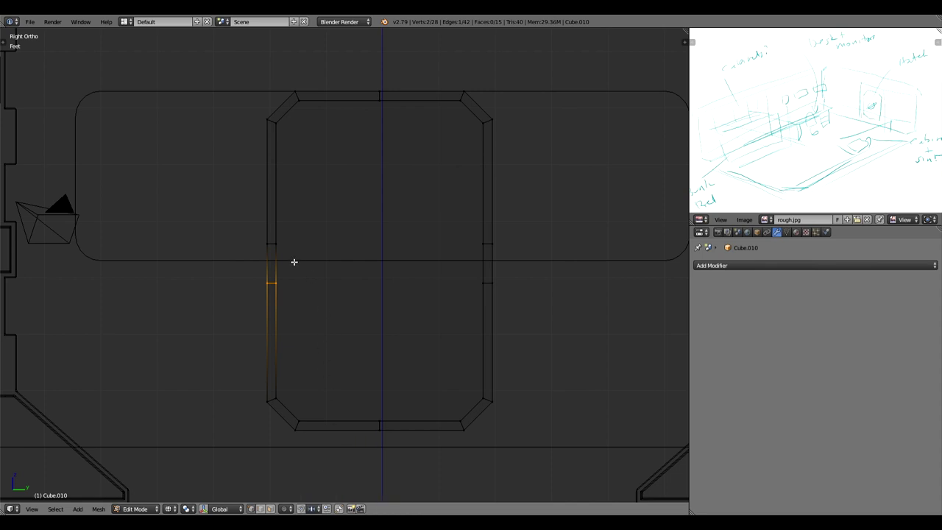
Add a centred loop cut across both the upper and the lower frame strip on the +Y side of the middle.
scroll(425, 78, up, 1)
key(ctrl+r)
click(425, 77)
right_click(425, 77)
right_click(425, 79)
key(ctrl+r)
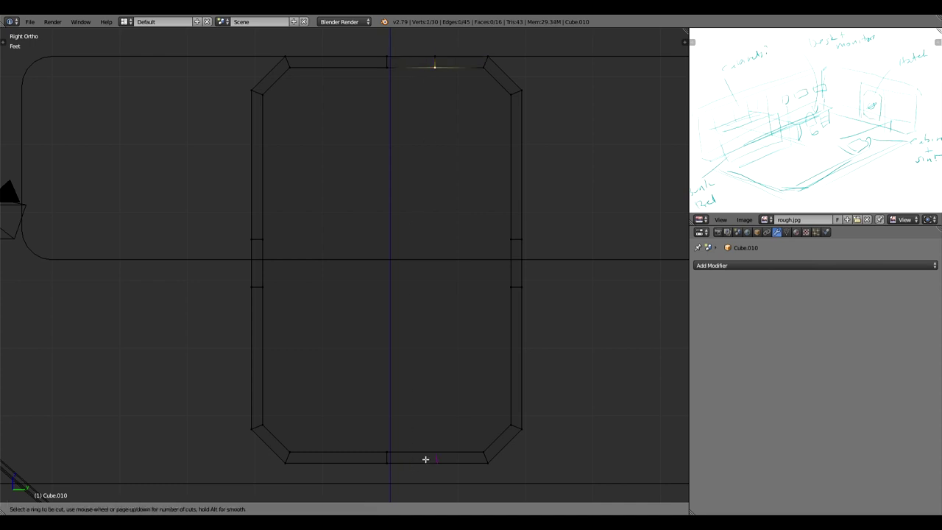
click(425, 459)
right_click(425, 459)
Move the two new upper and lower edge loops together about 7.2 inches toward -Y, close to the frame's middle.
shift+right_click(441, 56)
key(g)
key(y)
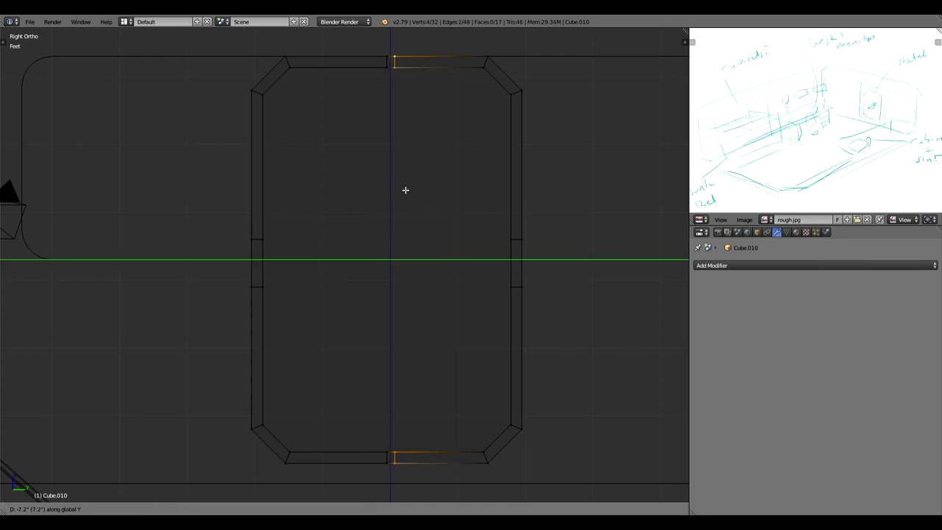
click(405, 190)
scroll(412, 231, down, 1)
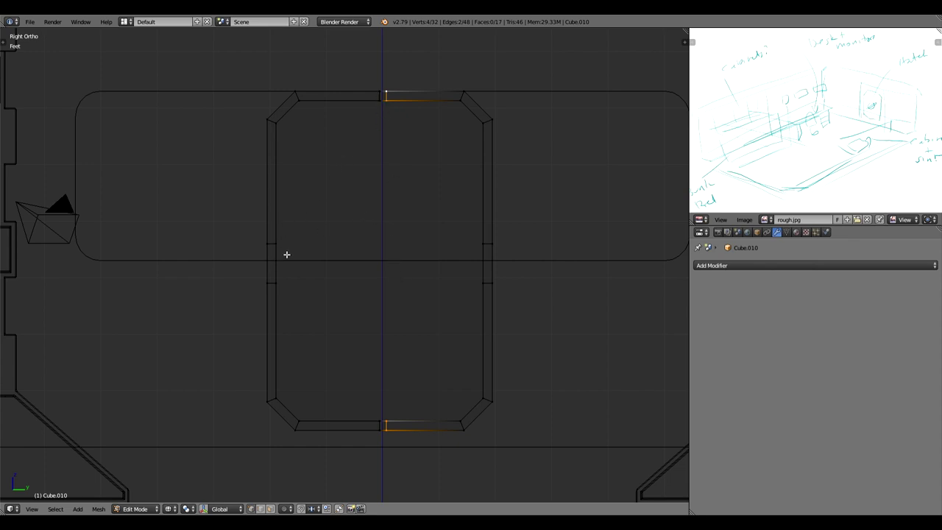
Add a loop cut on the -Y frame strip and slide it down to just above the existing pair of loops.
key(ctrl+r)
click(283, 216)
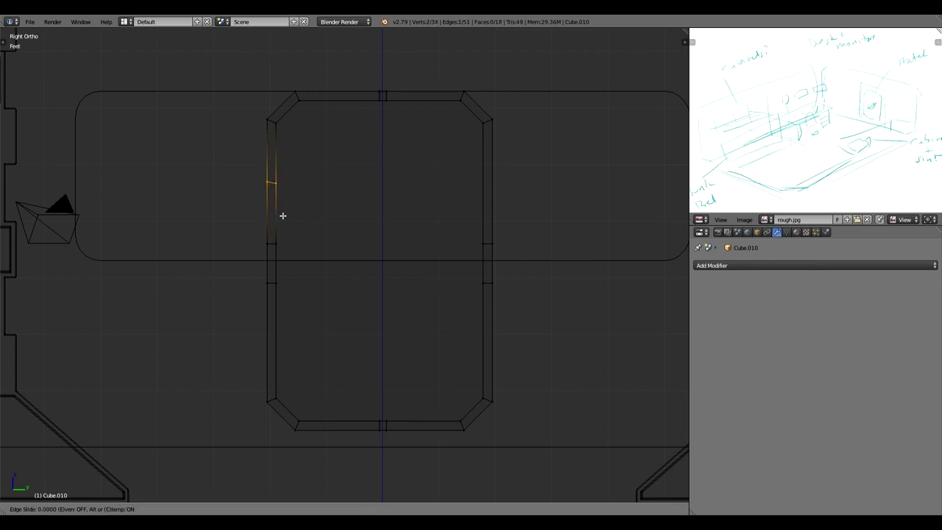
click(282, 214)
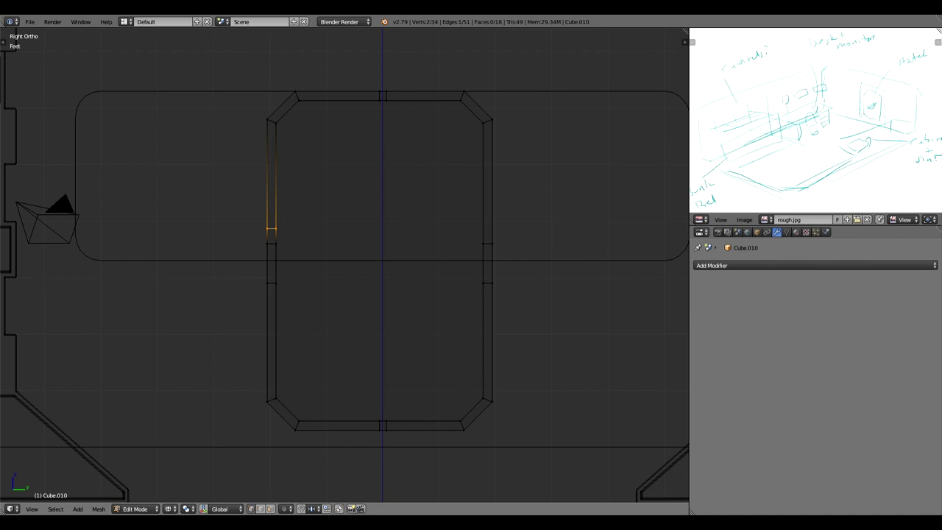
Knife-cut a bent line across the inner face from the upper strip's loop down and diagonally to the new -Y side loop.
right_click(392, 103)
key(k)
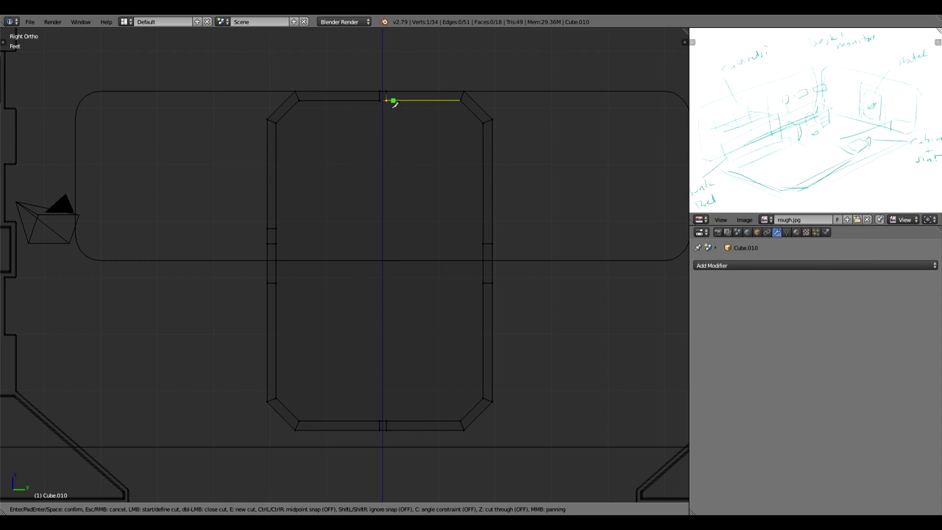
click(385, 100)
click(386, 179)
click(336, 221)
click(276, 229)
key(Return)
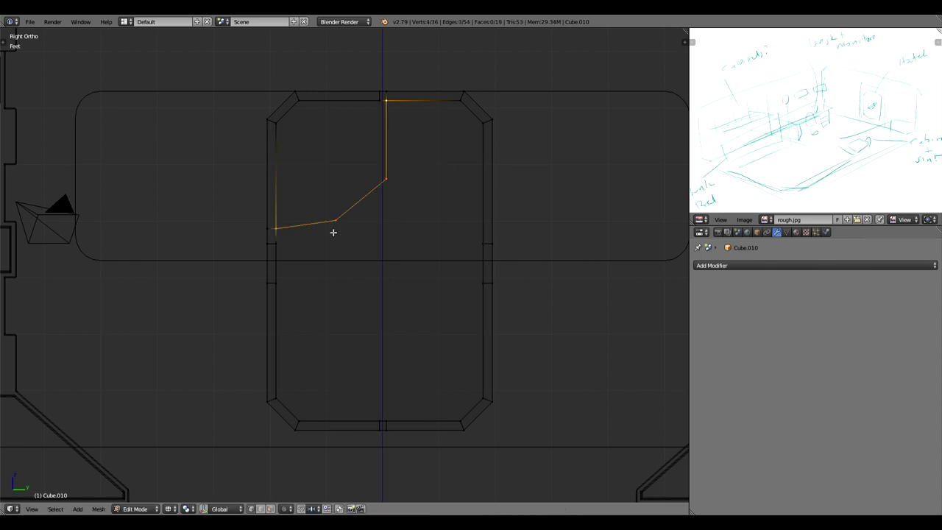
Set snapping to Vertex and straighten the cut by aligning its upper corner along Y and its lower corner along Z.
right_click(391, 177)
click(311, 509)
click(332, 486)
click(301, 509)
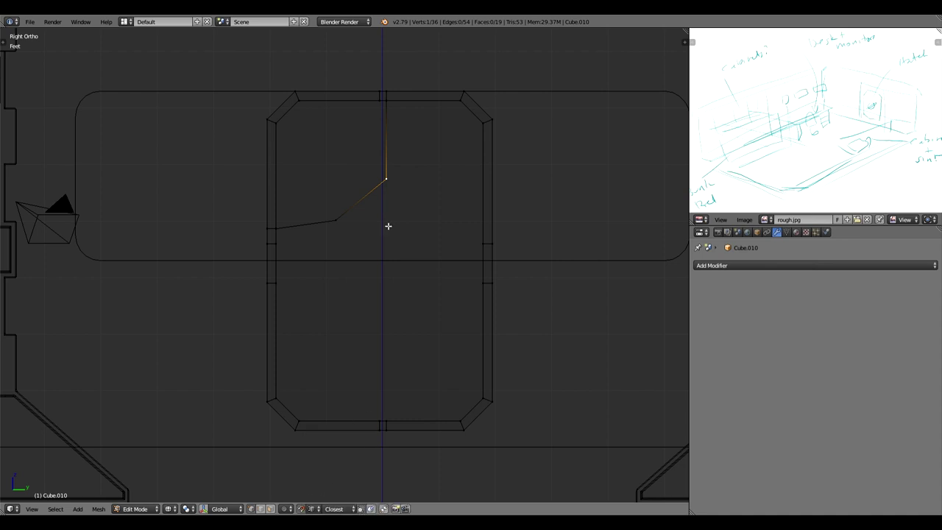
key(g)
key(y)
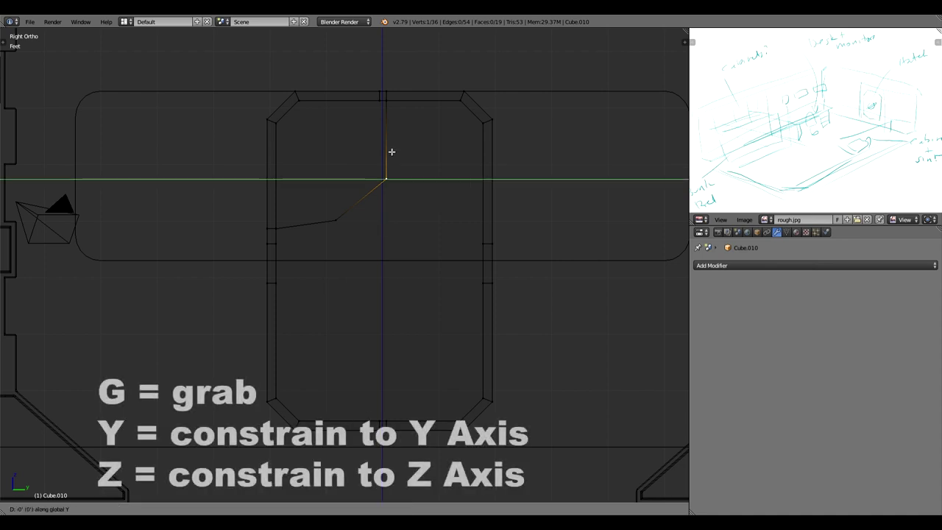
click(392, 105)
right_click(338, 226)
key(g)
key(z)
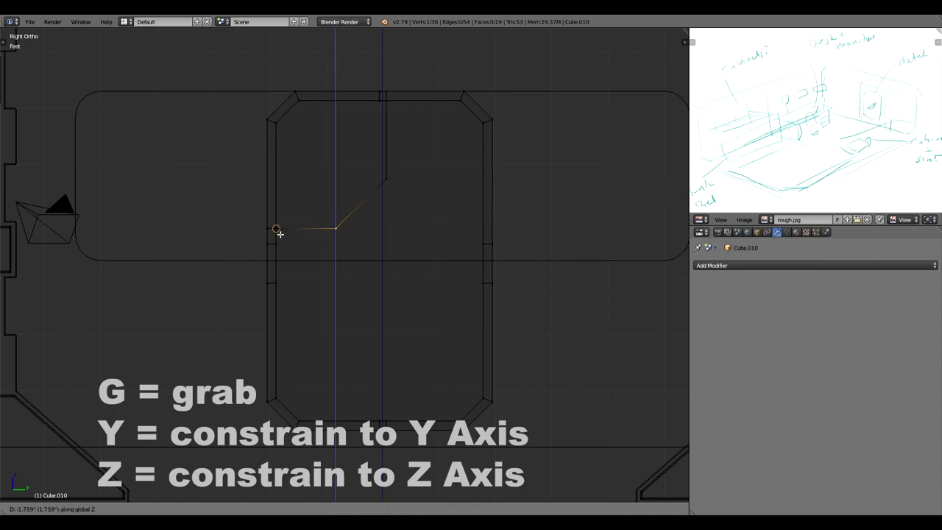
click(280, 233)
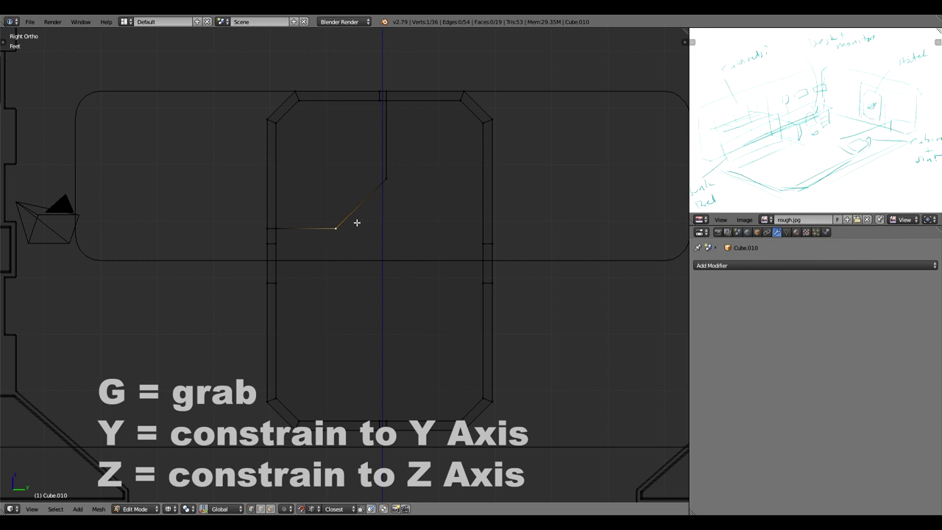
Knife-cut a second bent line alongside the first, from the next lower -Y side loop up to the upper frame strip.
key(k)
click(275, 244)
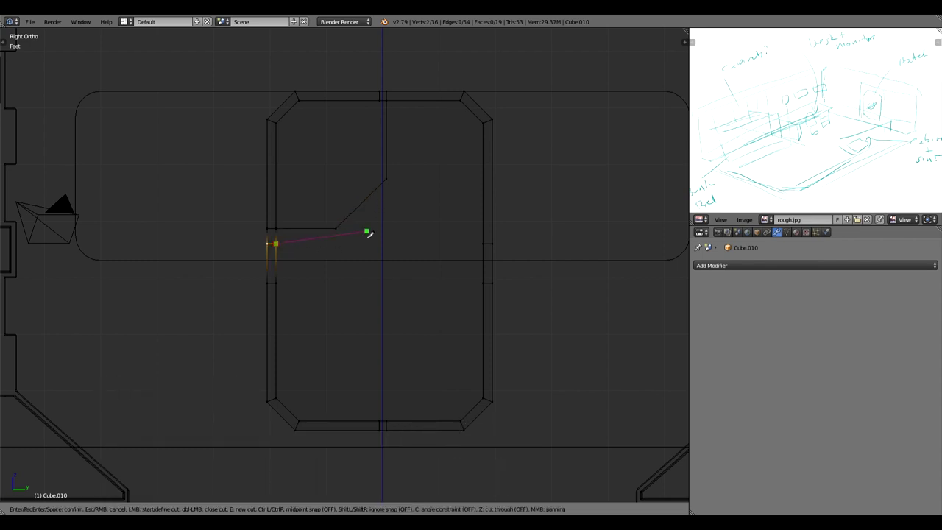
click(338, 242)
click(396, 185)
click(398, 101)
key(Return)
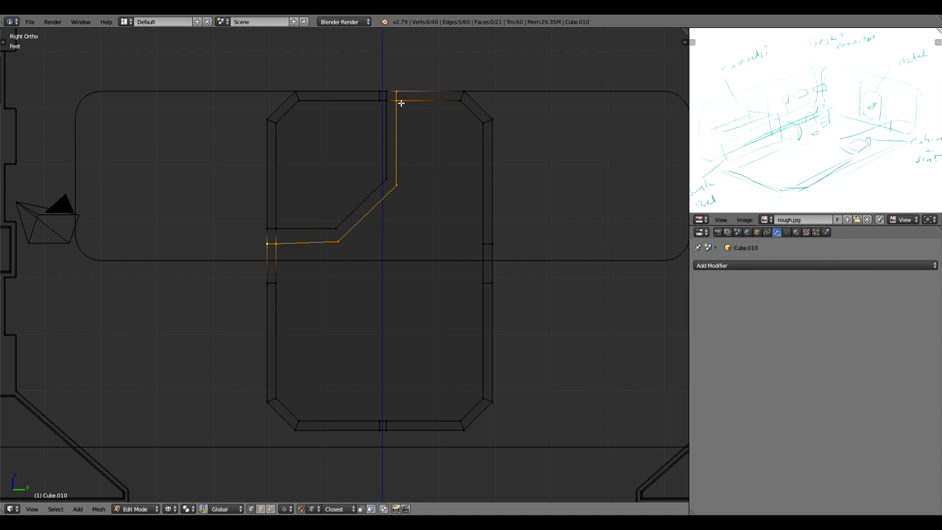
Straighten the second cut by snapping its upper corner along Y and its lower corner along Z to the line's ends.
right_click(401, 103)
key(g)
key(y)
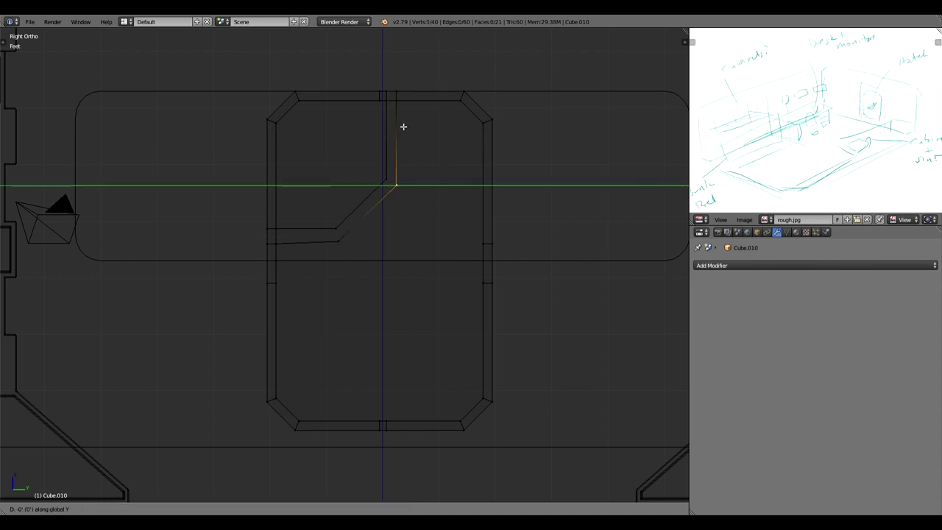
click(402, 108)
right_click(347, 248)
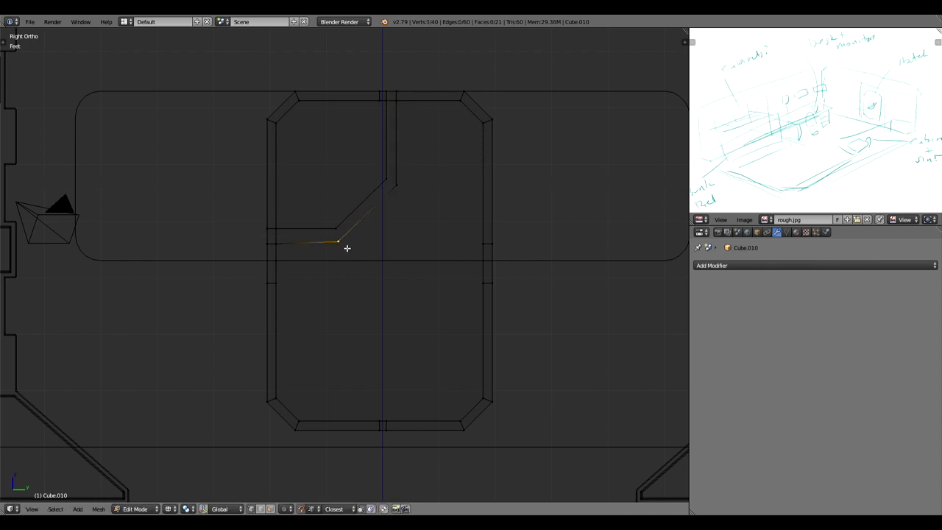
key(g)
key(z)
click(283, 245)
Raise the second cut's horizontal segment, including its outer frame vertex, about 0.6 inches along Z.
shift+right_click(269, 246)
scroll(315, 243, up, 2)
key(g)
key(z)
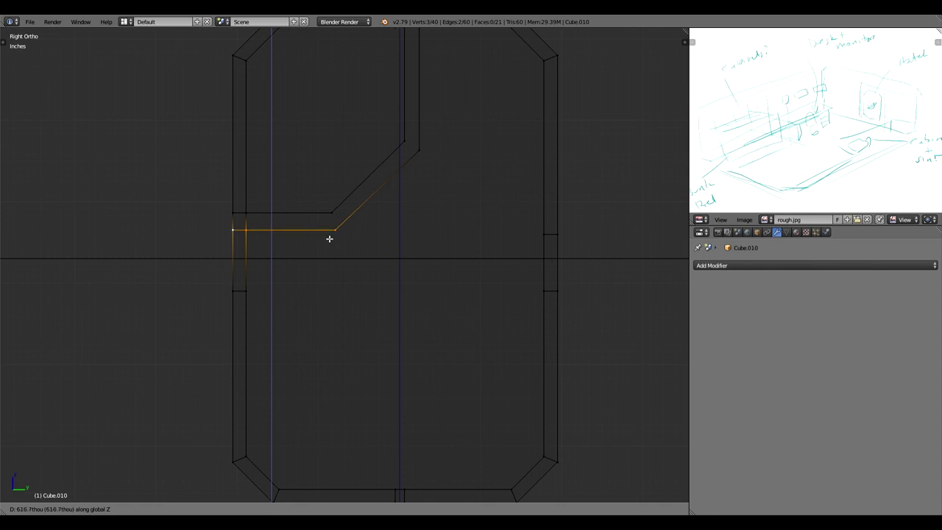
click(329, 239)
scroll(316, 251, down, 2)
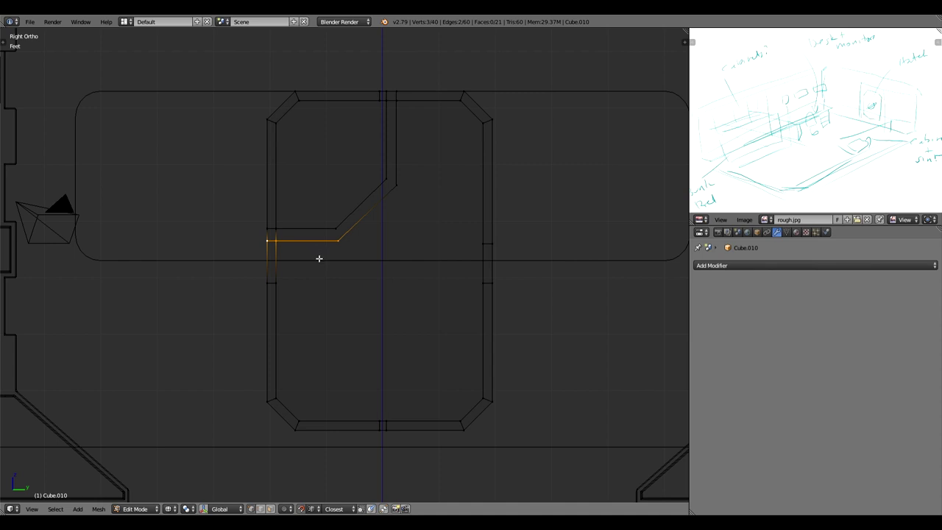
Dissolve the leftover edge across the upper frame strip beside the first cut.
right_click(384, 91)
key(x)
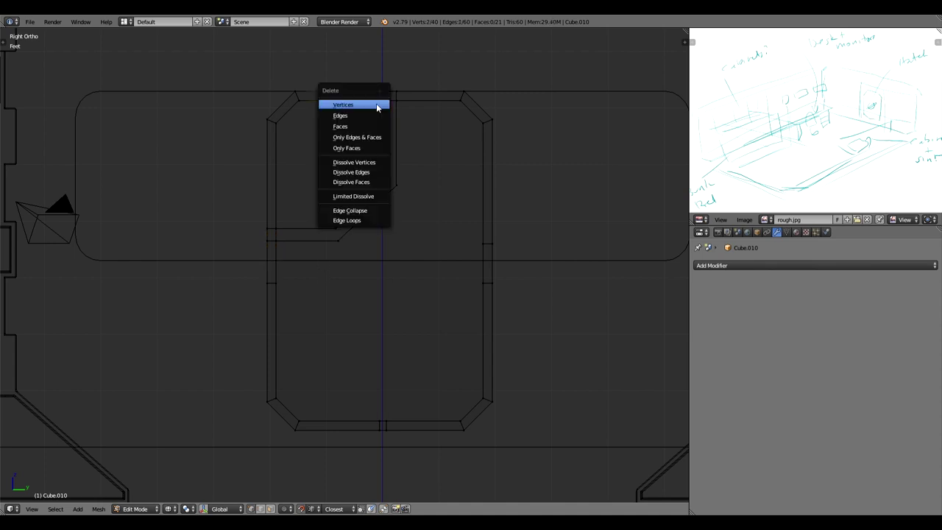
click(370, 172)
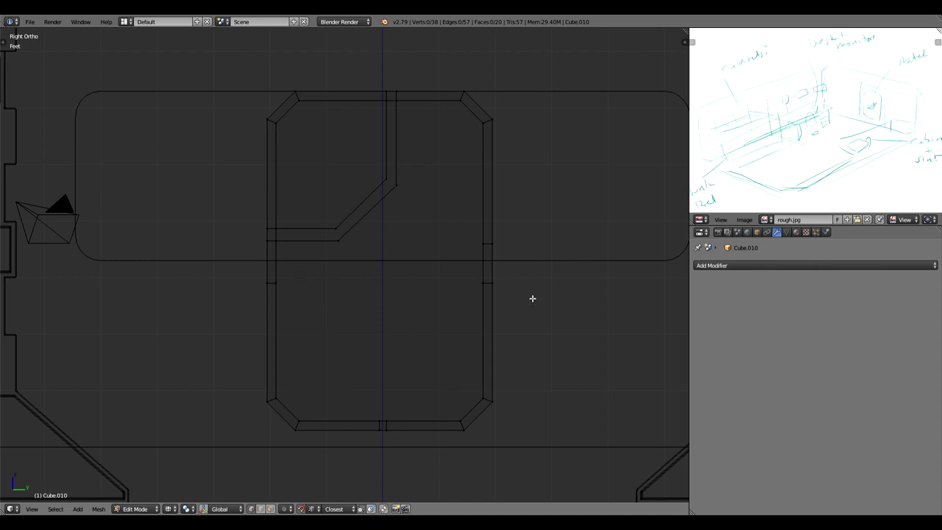
Add centred loop cuts between the loop pairs on both side strips and knife-cut a horizontal edge joining them.
key(ctrl+r)
click(500, 265)
right_click(498, 265)
key(ctrl+r)
click(287, 271)
right_click(288, 271)
key(k)
click(485, 263)
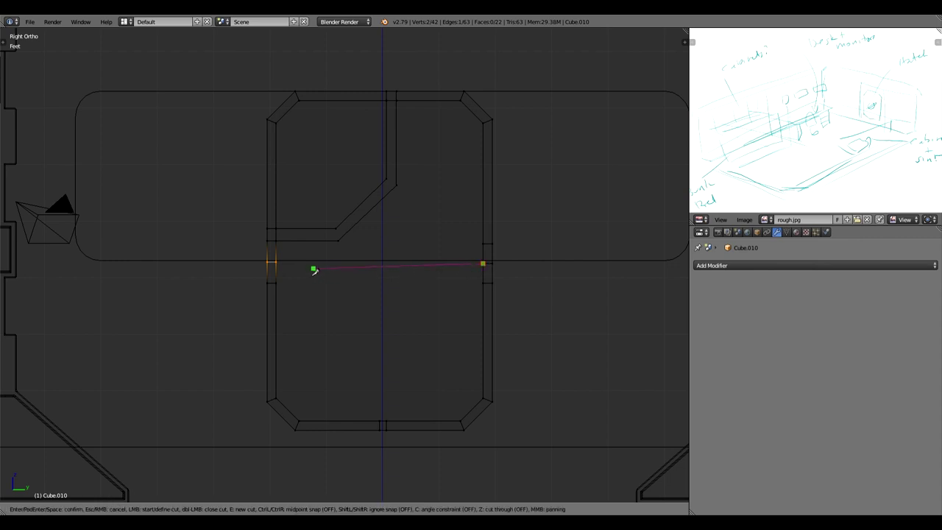
click(272, 263)
key(Return)
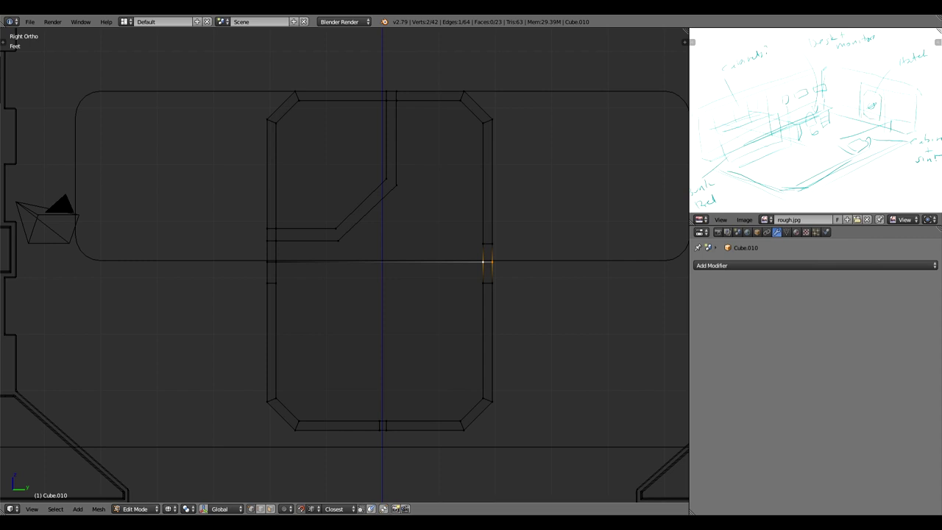
Knife-cut a small chamfered outline from the -Y strip, just above the dividing edge, down to that edge near the middle.
scroll(322, 254, up, 1)
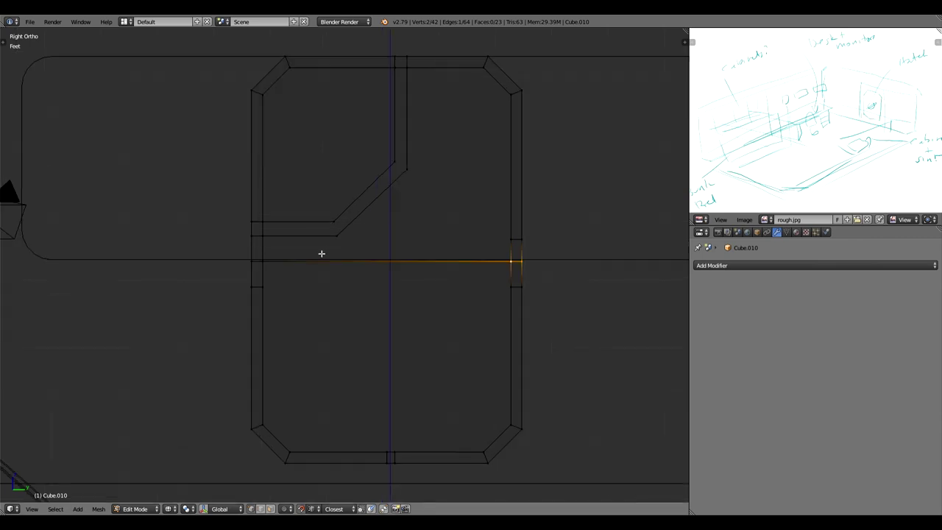
key(k)
click(263, 243)
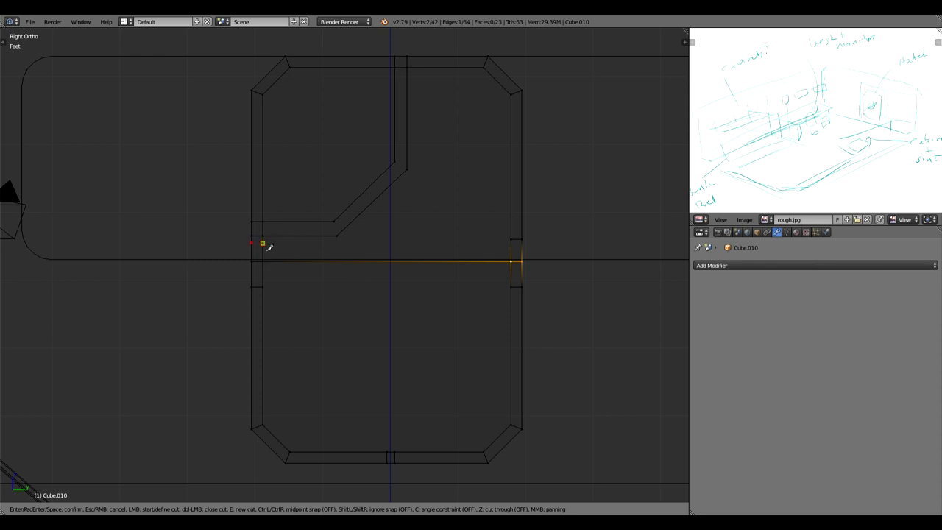
click(375, 243)
click(388, 252)
click(388, 262)
key(Return)
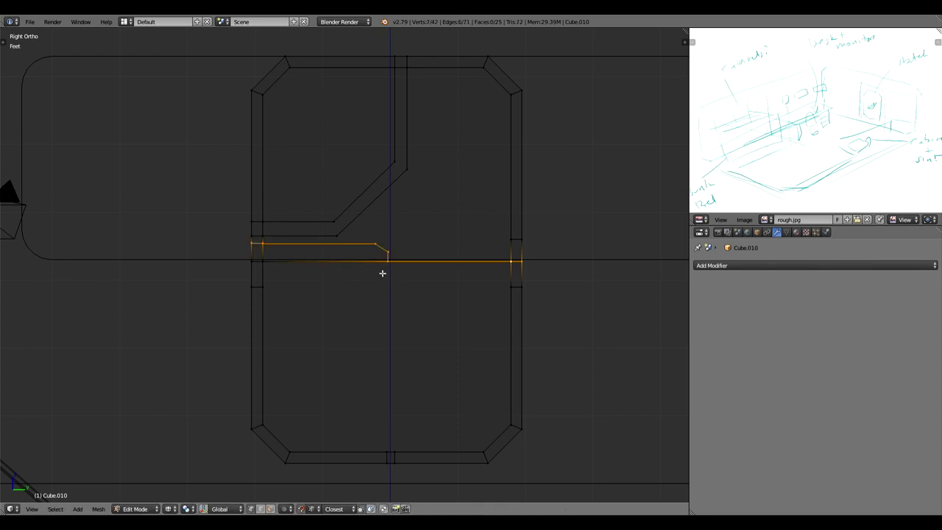
Straighten the small outline by snapping its outer end and upper corner along Z and its lower end along Y.
scroll(264, 263, up, 2)
right_click(213, 238)
key(g)
key(z)
ctrl+click(238, 240)
right_click(388, 239)
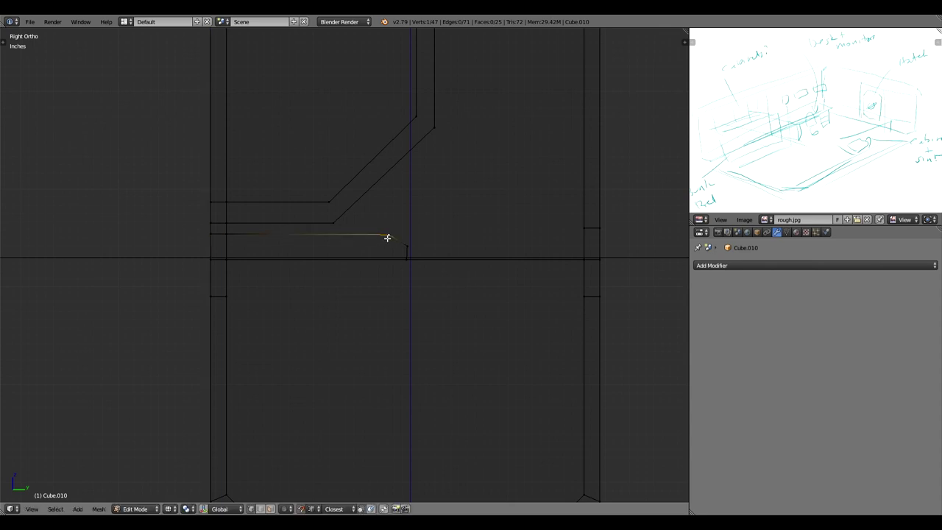
key(g)
key(z)
ctrl+click(228, 240)
right_click(406, 264)
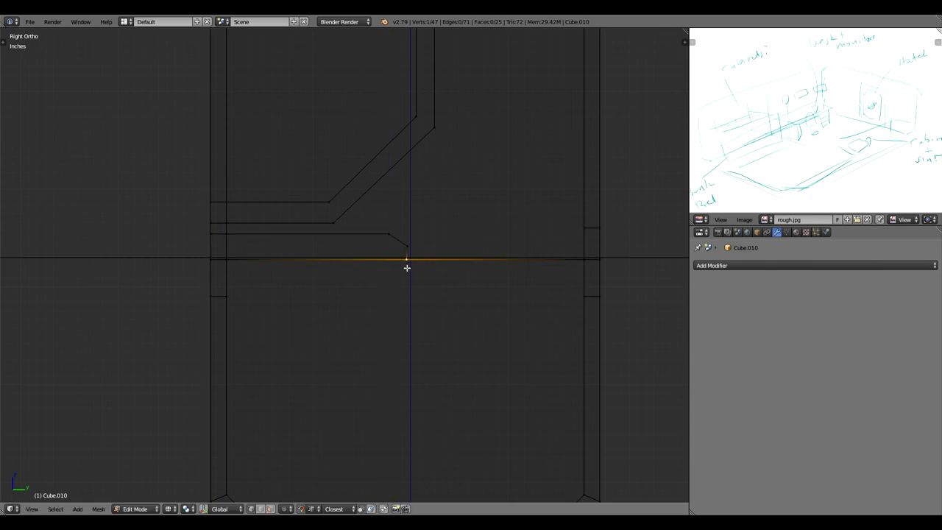
key(g)
key(y)
ctrl+click(412, 251)
Move the three vertices at the small outline's chamfered end about 2.7 inches toward -Y.
right_click(412, 250)
shift+right_click(412, 262)
shift+right_click(392, 236)
key(g)
key(y)
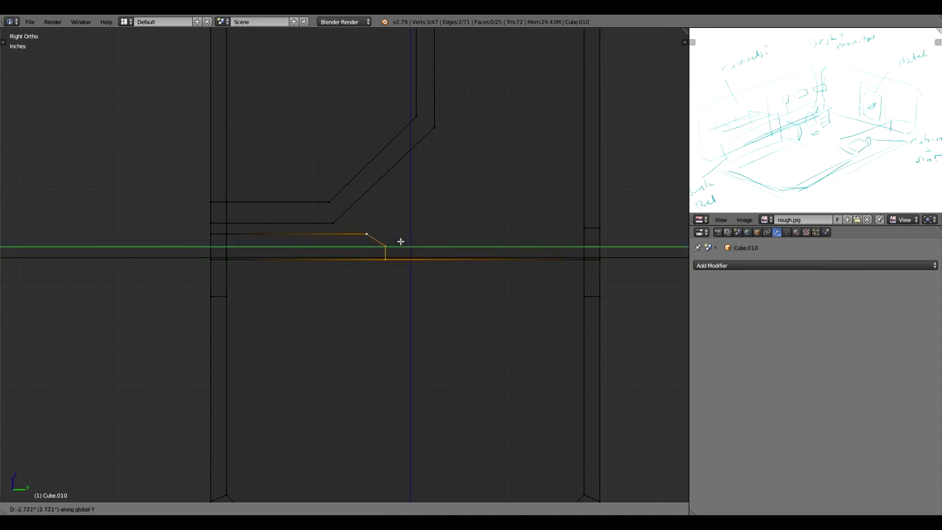
click(400, 244)
Move the six vertices of the bent strip's horizontal leg about 2.8 inches up along Z.
right_click(343, 225)
shift+right_click(238, 225)
shift+right_click(204, 225)
scroll(321, 200, down, 3)
shift+middle_drag(428, 213, 420, 240)
shift+right_click(330, 254)
shift+right_click(262, 258)
shift+right_click(274, 256)
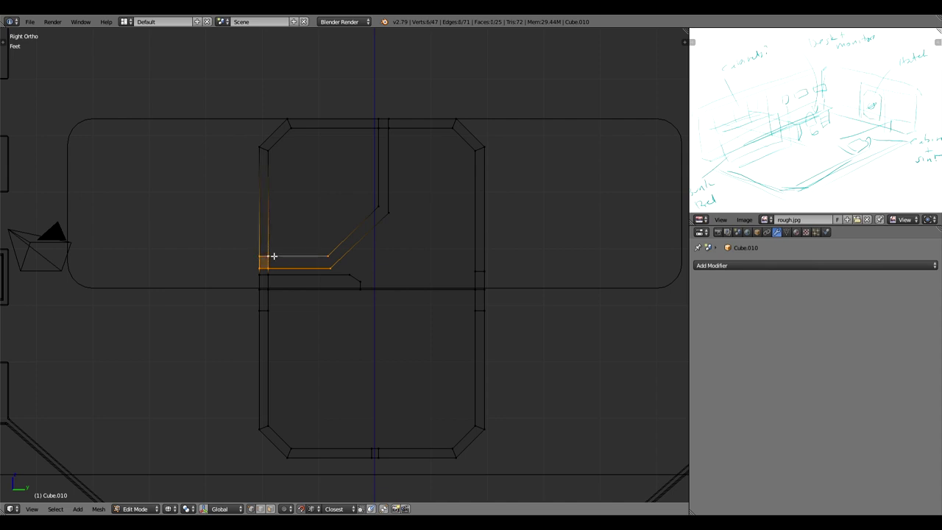
key(g)
key(z)
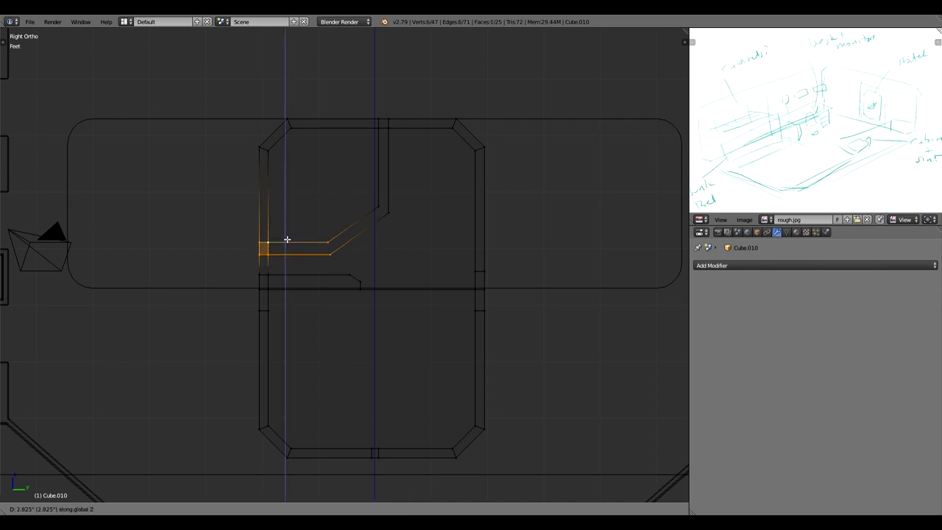
click(287, 240)
scroll(276, 268, up, 2)
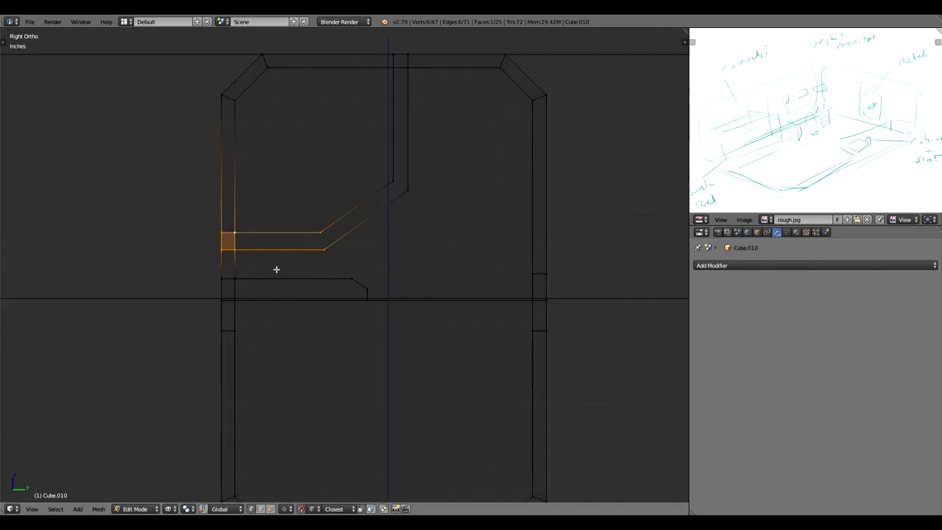
Box-select the lower half of the frame and delete its vertices.
scroll(413, 257, down, 1)
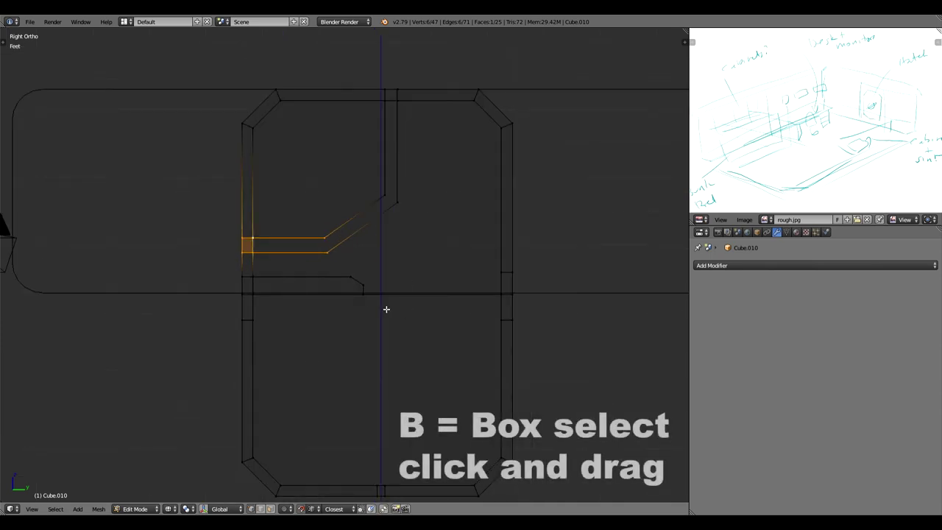
scroll(261, 322, down, 1)
right_click(255, 316)
key(b)
drag(221, 307, 535, 483)
key(x)
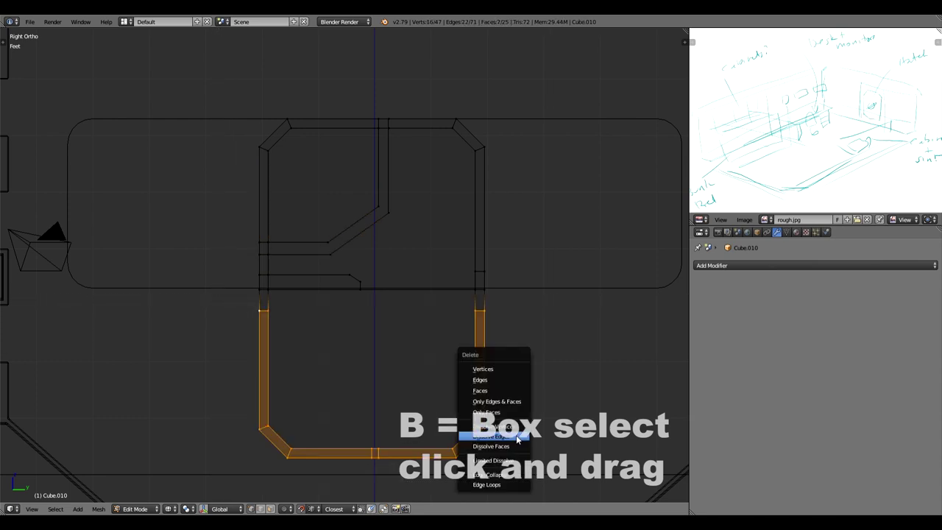
click(505, 369)
Snap the 3D cursor to the centre of the horizontal dividing edge loop and bring up the mesh tools.
alt+right_click(281, 296)
key(shift+s)
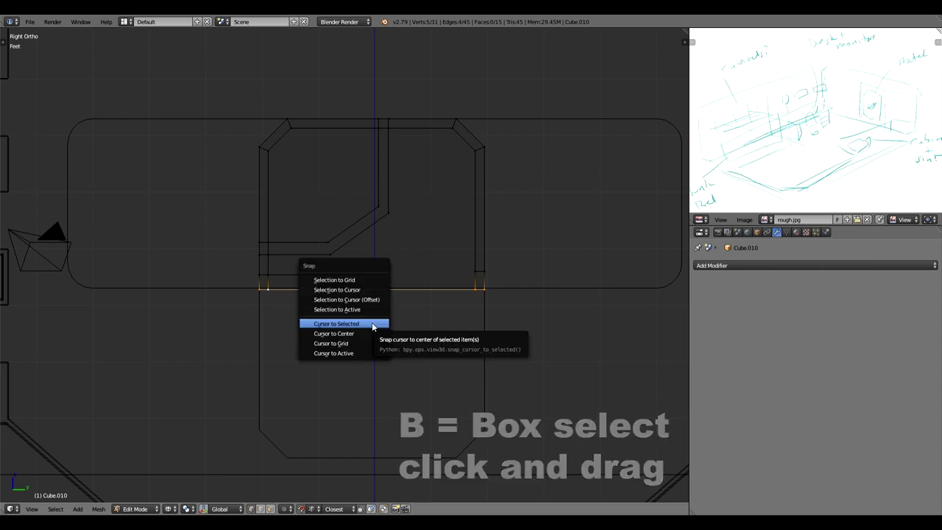
click(374, 324)
key(t)
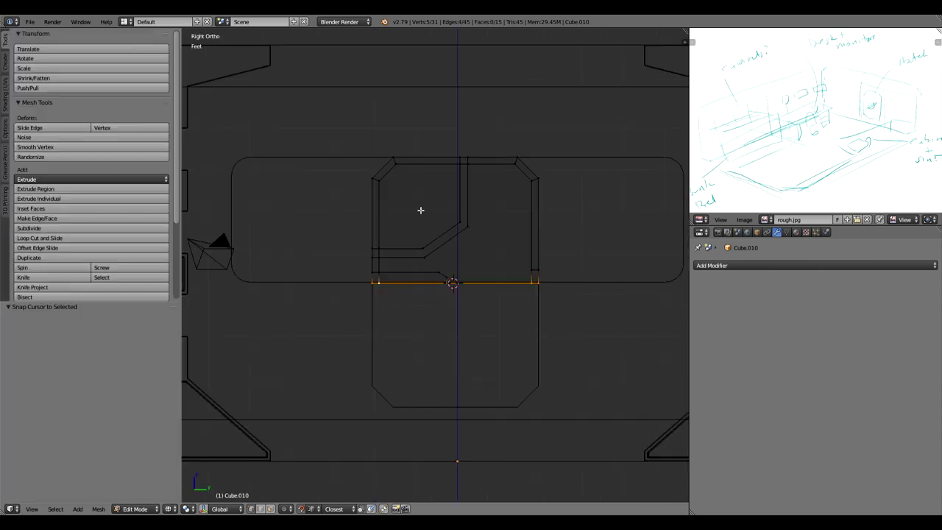
Set the half hatch panel's origin to the 3D cursor in Object Mode.
key(Tab)
click(68, 155)
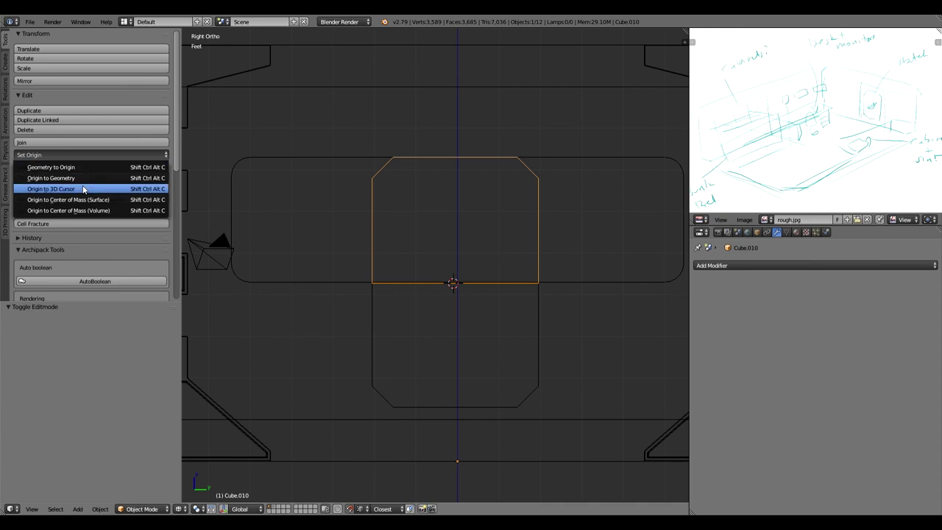
click(83, 189)
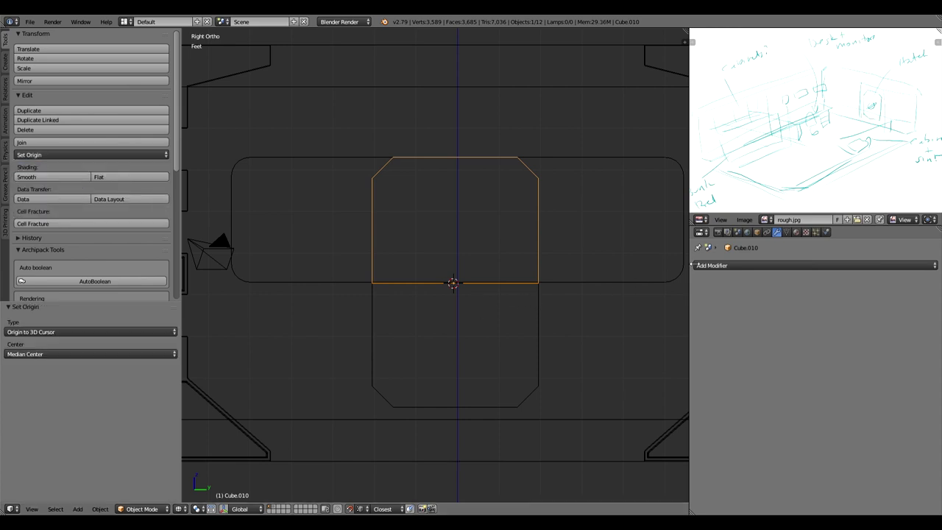
Add a Mirror modifier to the half hatch panel, mirroring only across Z with Clipping enabled.
click(744, 267)
click(738, 364)
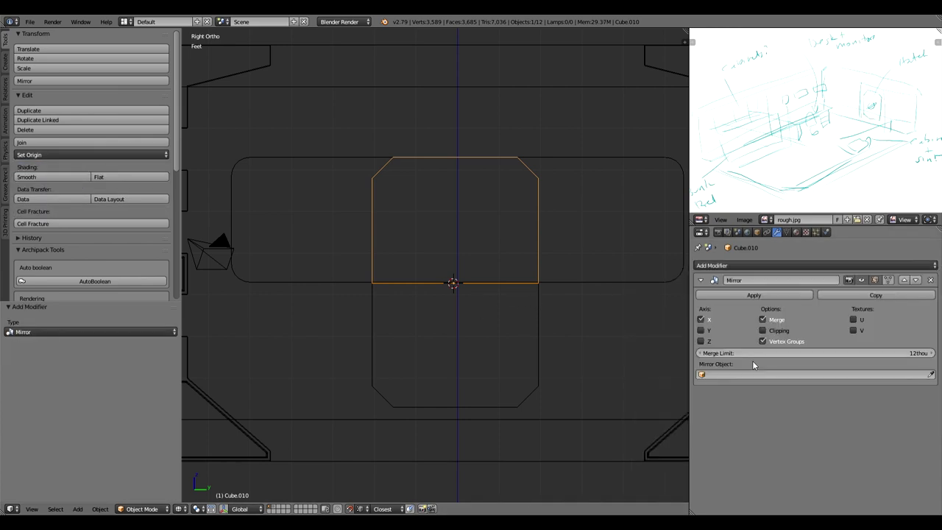
click(701, 319)
click(703, 341)
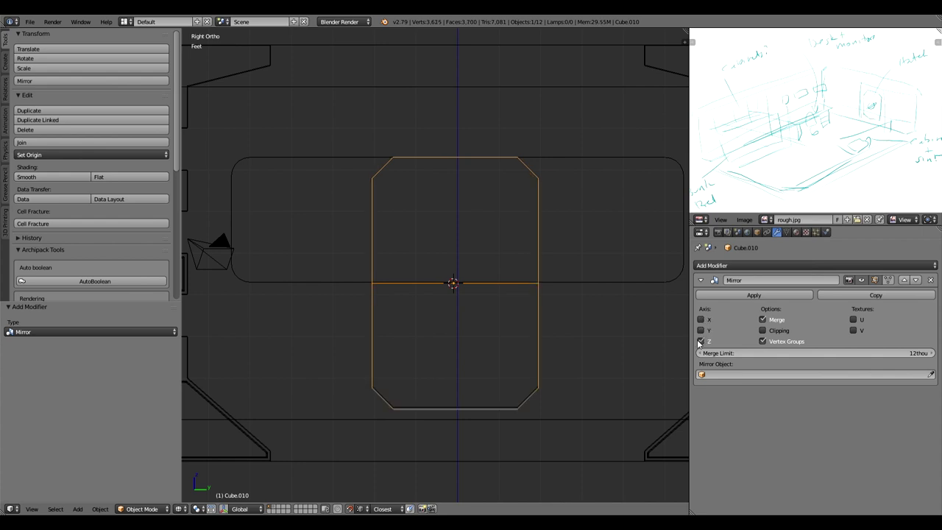
click(762, 330)
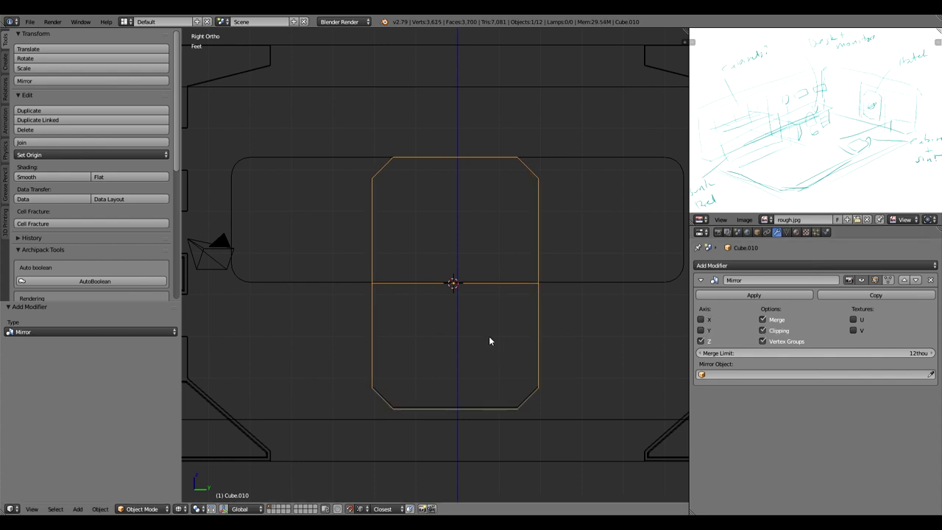
scroll(486, 341, up, 2)
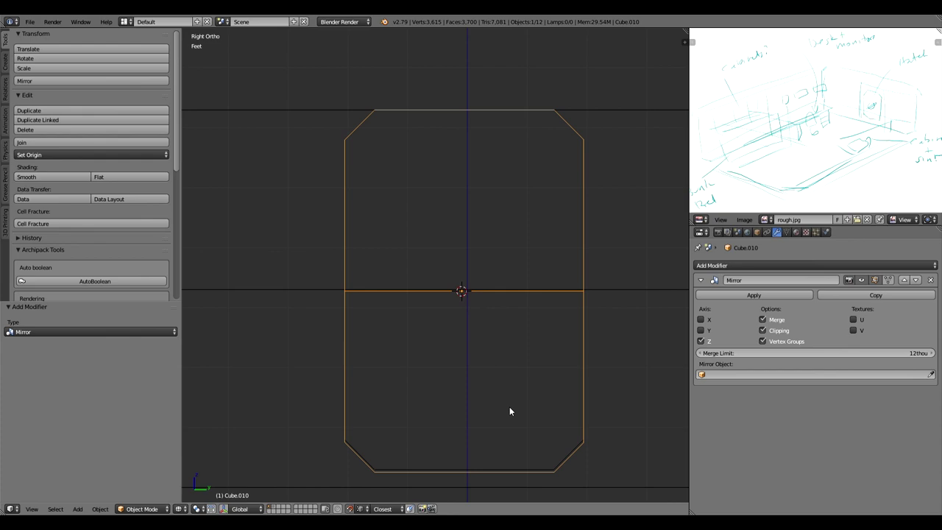
Return to editing the hatch panel in solid perspective view and centre the view on the 3D cursor.
key(Tab)
middle_drag(470, 414, 366, 300)
key(KP_5)
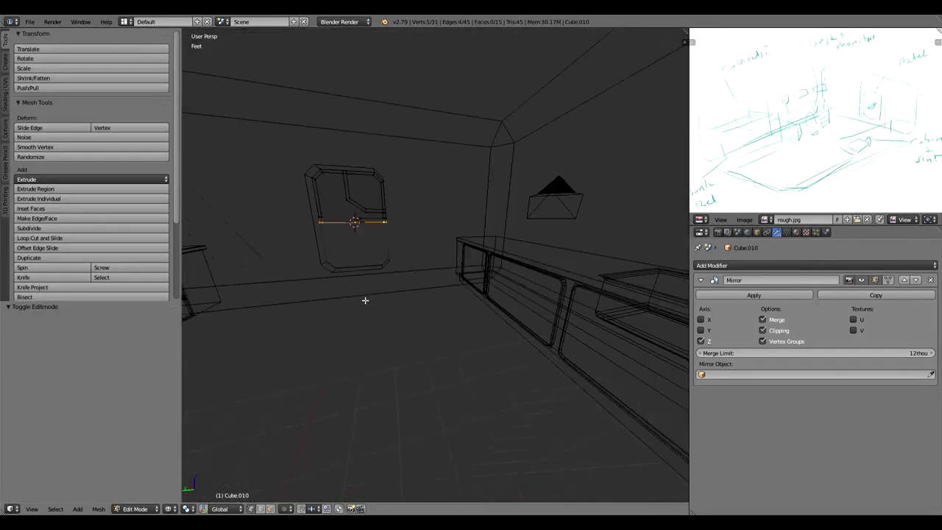
key(z)
scroll(353, 251, up, 3)
mouse_move(353, 250)
middle_down()
mouse_move(515, 330)
mouse_move(362, 227)
mouse_move(347, 256)
middle_up()
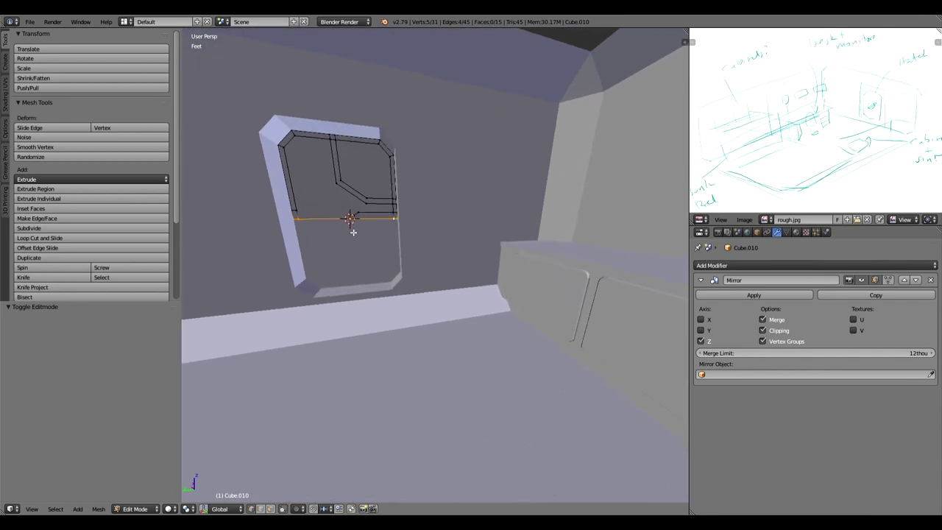
key(space)
text(center)
key(Down)
key(Down)
key(Return)
scroll(380, 233, down, 8)
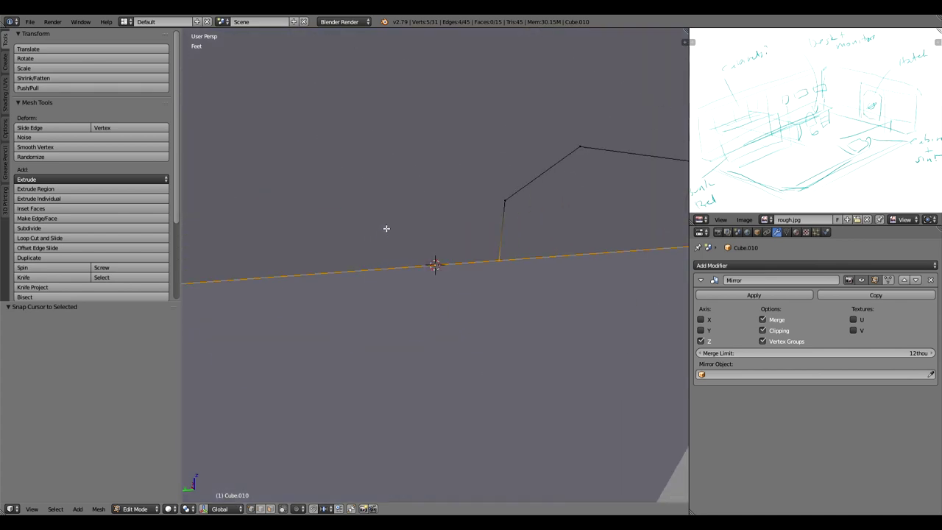
Select the two large panel faces of the hatch and extrude them about 1.5 inches along their normals.
middle_drag(487, 279, 458, 272)
key(ctrl+Tab)
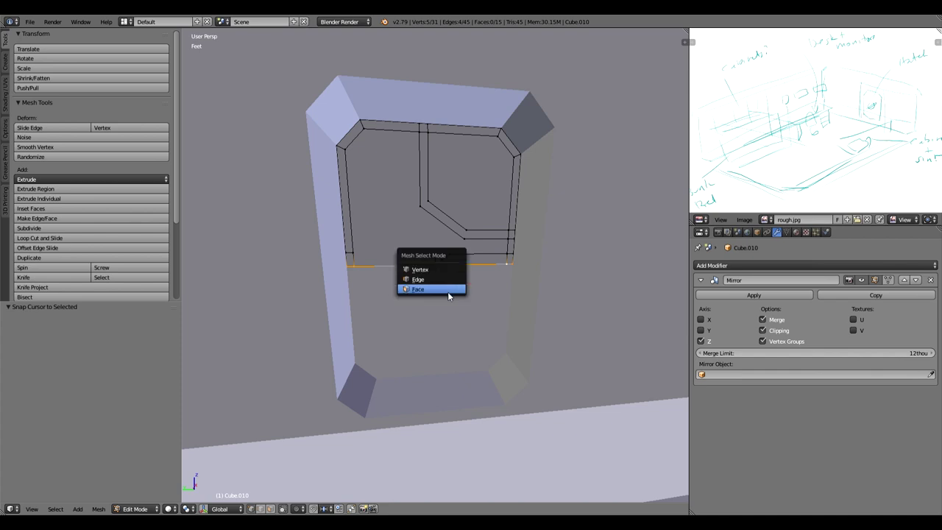
click(451, 293)
shift+right_click(468, 203)
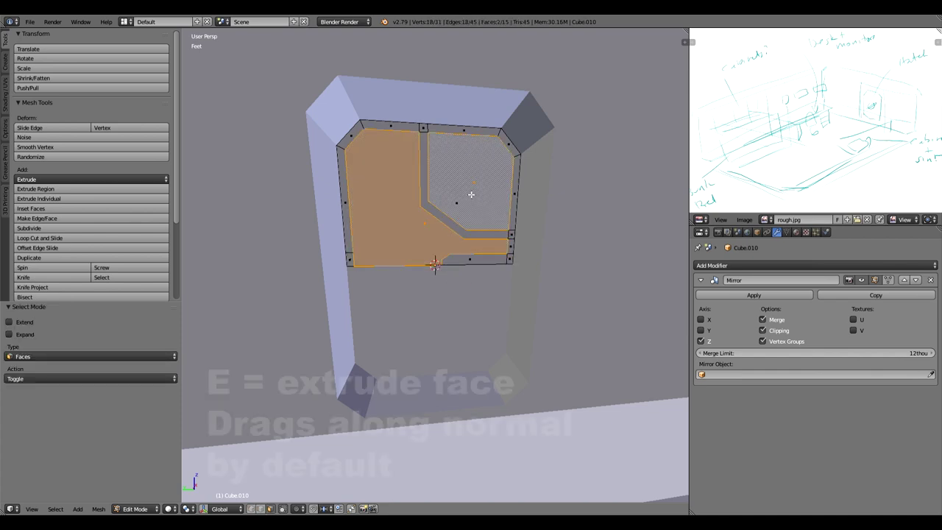
middle_drag(494, 231, 473, 238)
key(e)
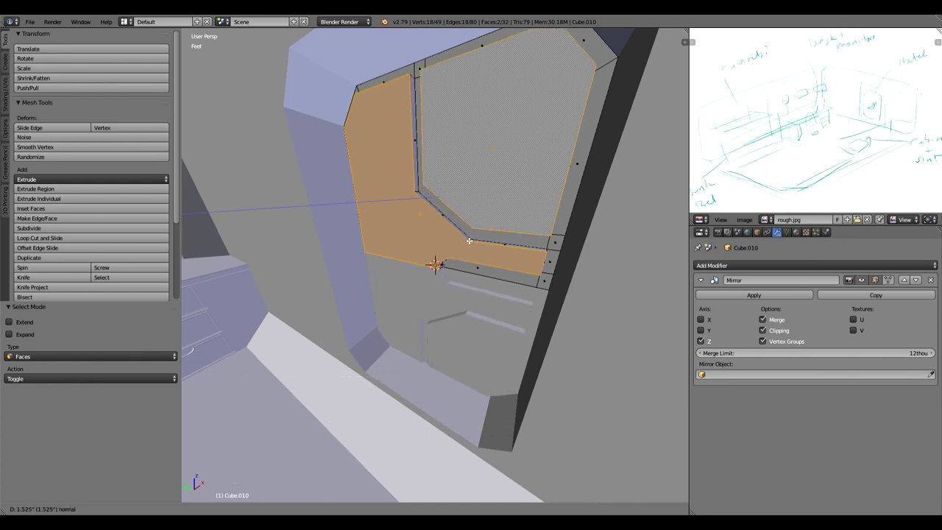
click(470, 239)
Bevel the outline edge loops of both extruded panel faces with an amount of 0.024 and 2 segments.
key(ctrl+Tab)
click(442, 215)
right_click(460, 234)
alt+right_click(459, 232)
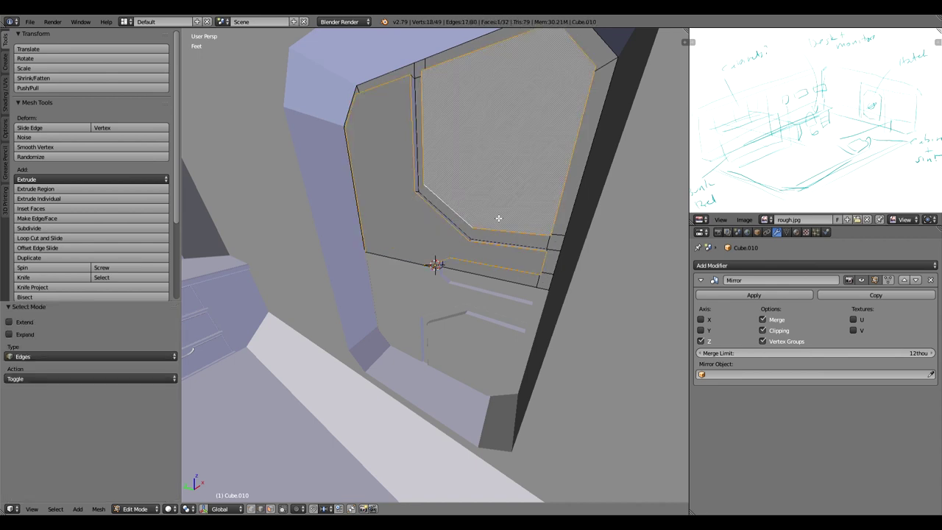
key(w)
click(500, 216)
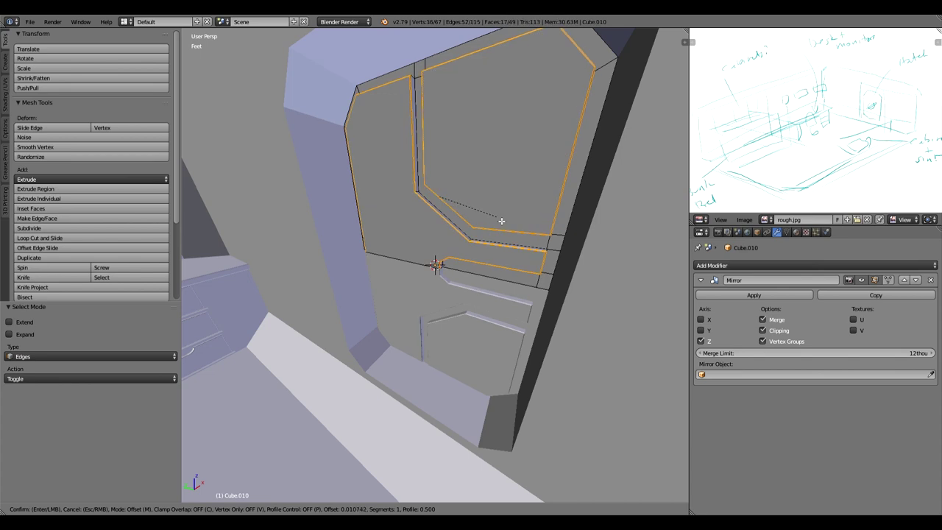
click(502, 221)
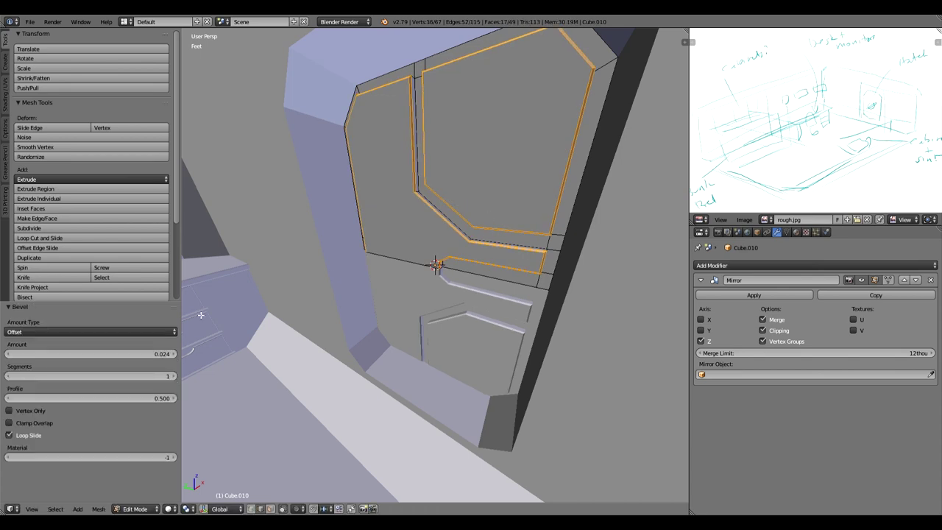
click(172, 376)
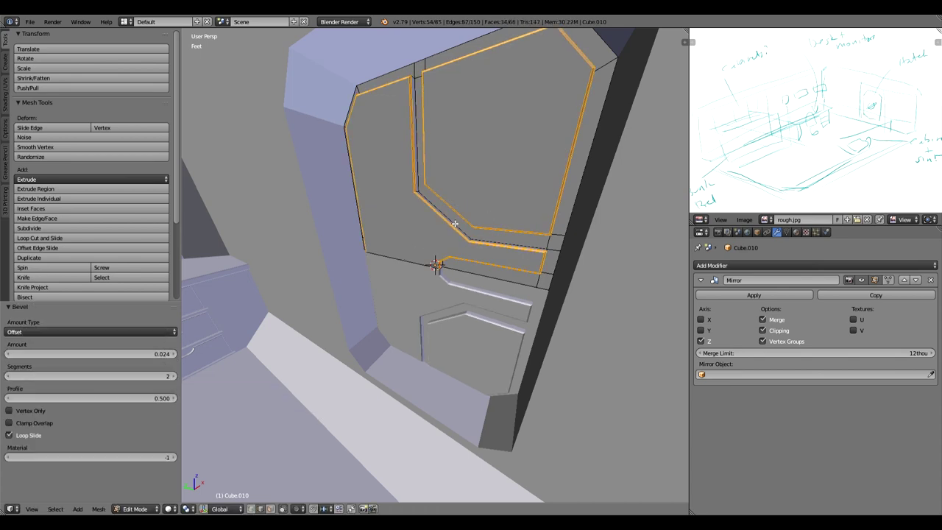
Move the bevelled panel outlines 450 thou along X and return to Object Mode.
key(g)
key(x)
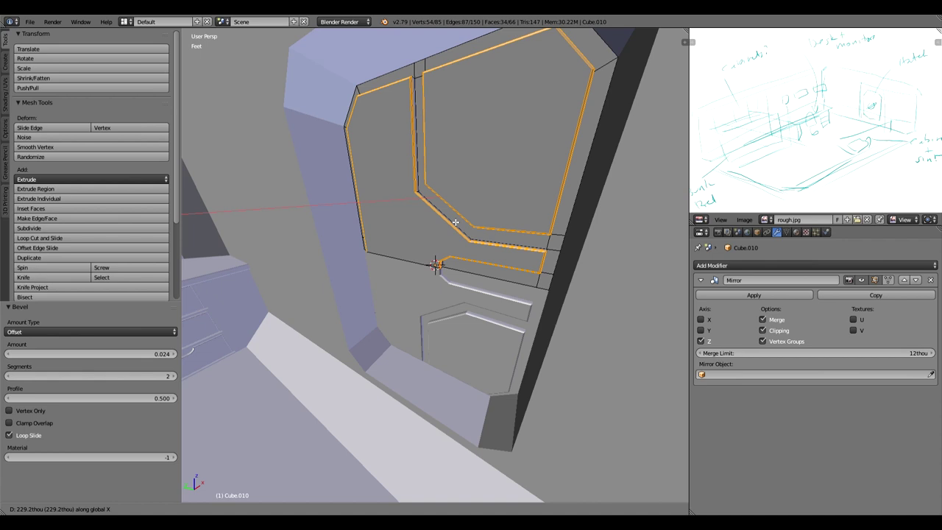
click(456, 222)
middle_drag(479, 316, 433, 299)
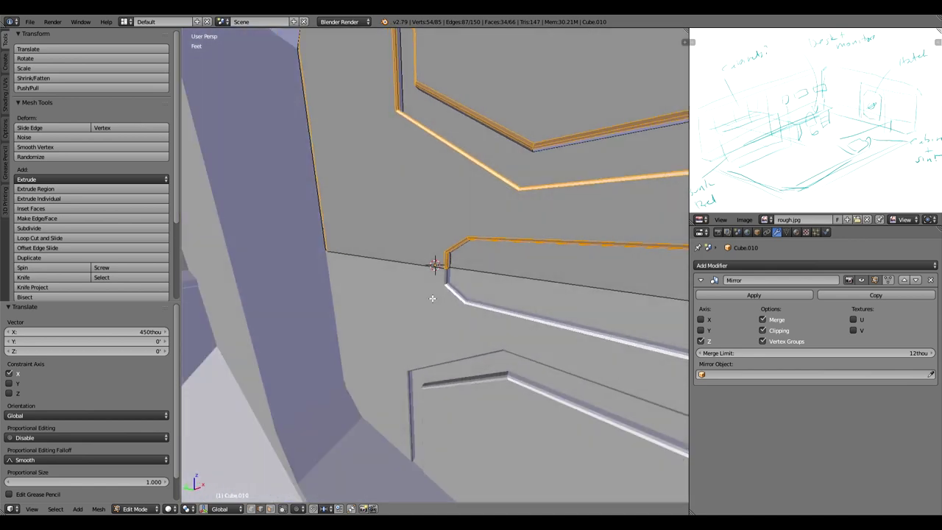
key(Tab)
middle_drag(534, 280, 535, 284)
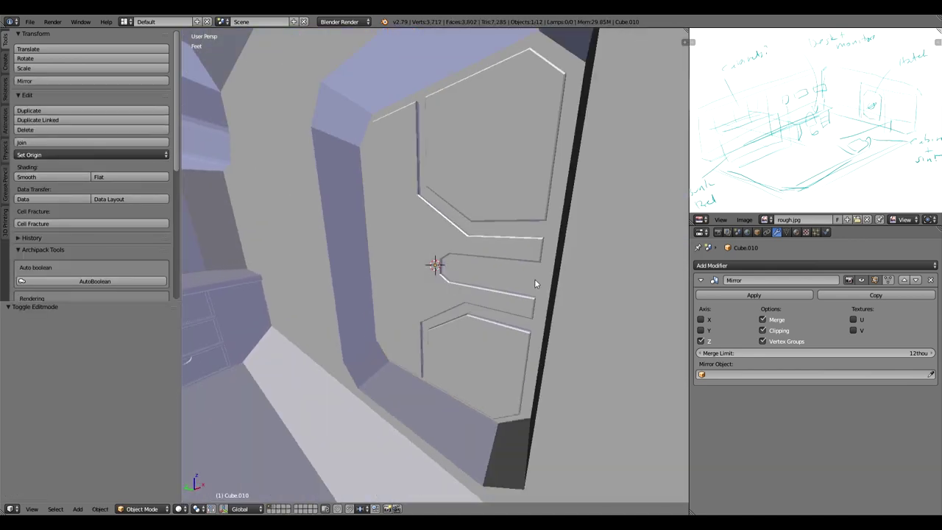
Apply the hatch's Mirror modifier, working in the right orthographic wireframe view.
key(KP_3)
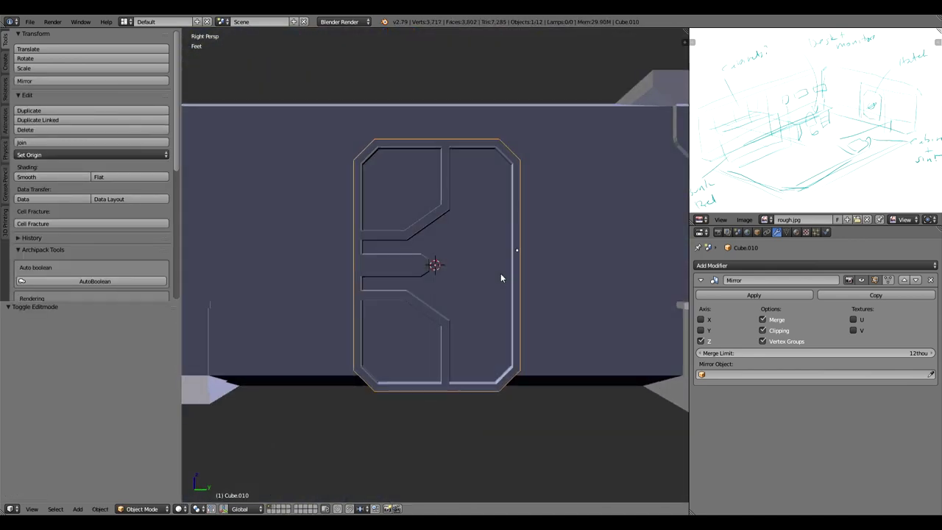
key(KP_5)
key(z)
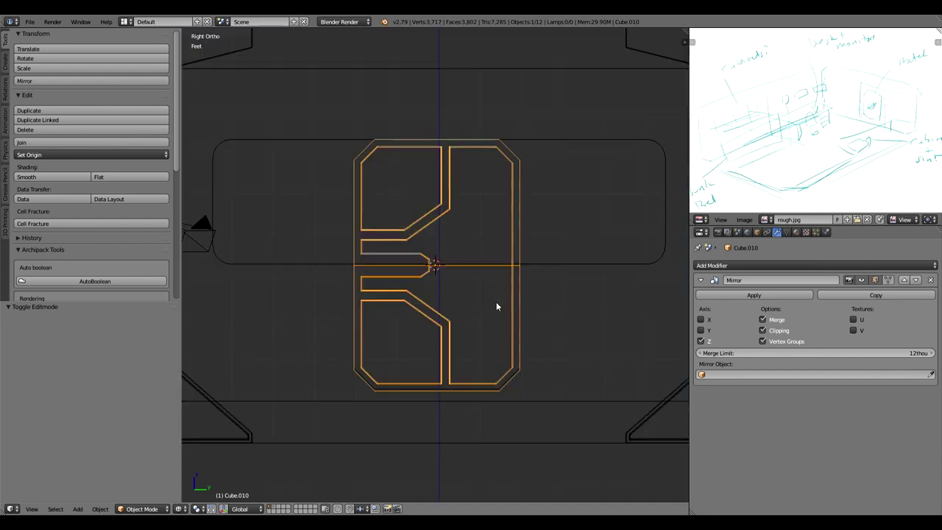
click(753, 295)
scroll(580, 298, up, 3)
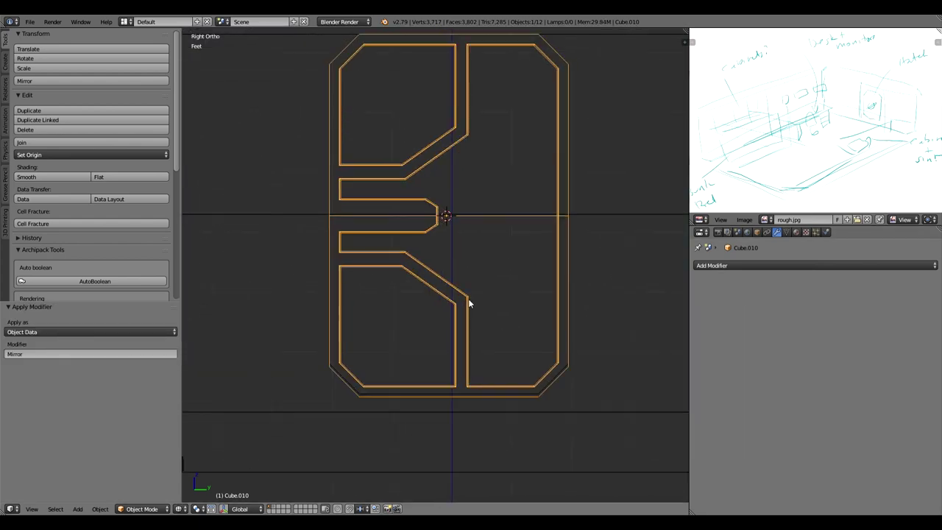
Box-select the vertices along the hatch's lower edge and move them up about 0.6 inches along Z.
key(Tab)
key(ctrl+Tab)
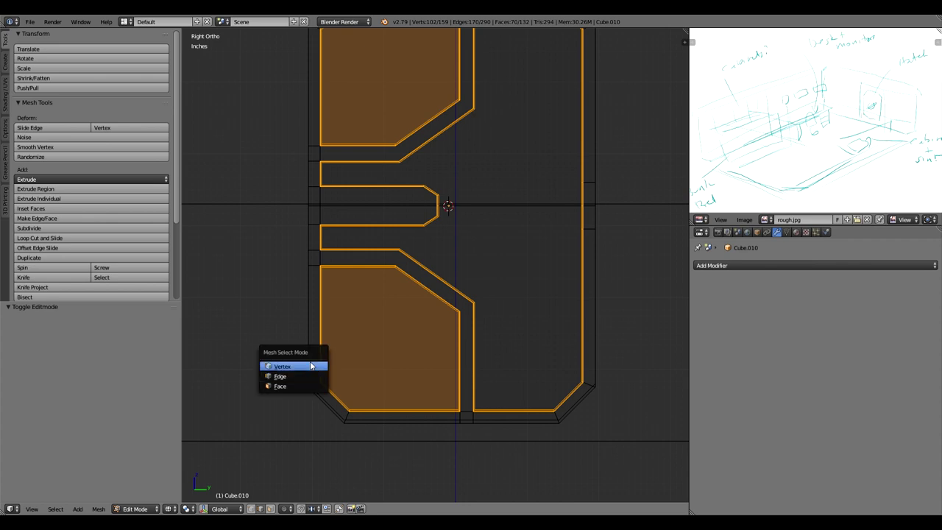
click(317, 365)
key(a)
key(b)
drag(267, 363, 624, 442)
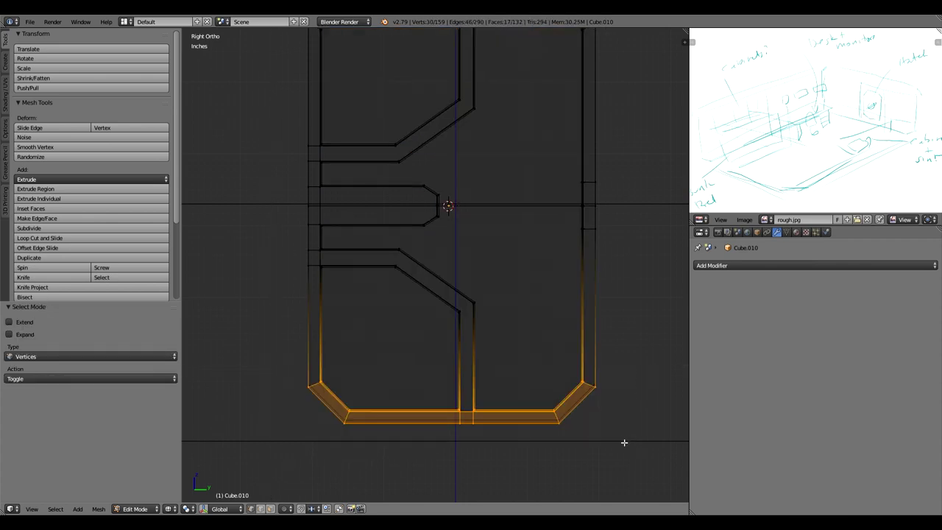
key(g)
key(z)
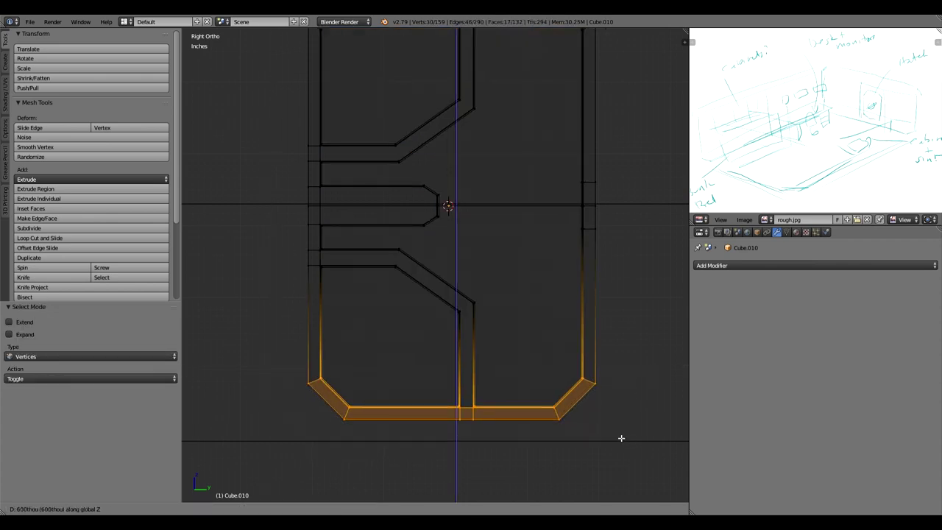
click(621, 437)
key(Tab)
Move the hatch object about 6.8 inches toward -X within its wall opening.
middle_drag(446, 284, 603, 314)
key(z)
scroll(443, 284, up, 1)
scroll(443, 285, down, 2)
shift+middle_drag(446, 302, 494, 301)
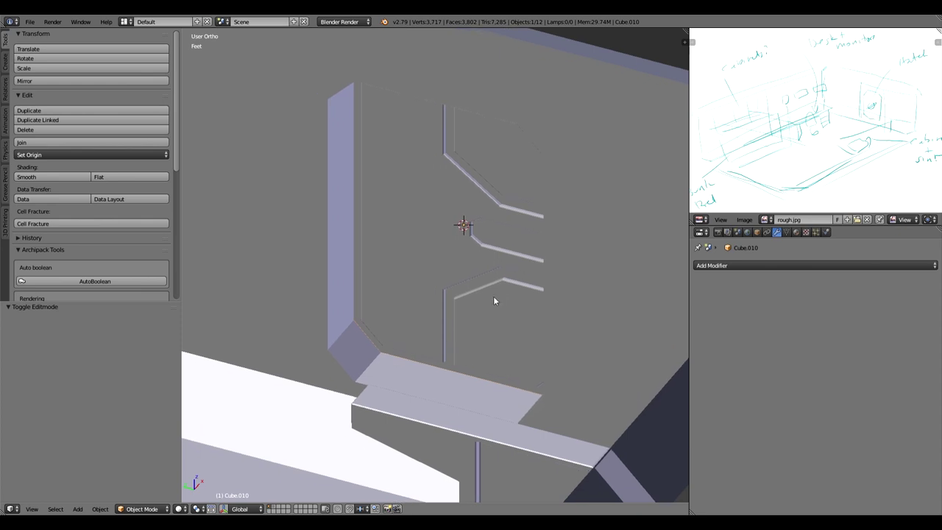
key(g)
key(x)
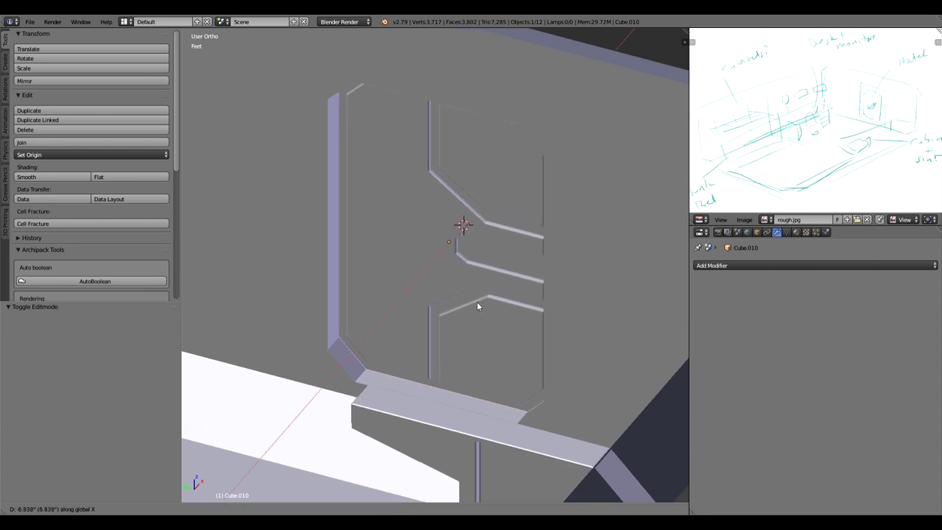
click(474, 304)
Select the hatch's outer edge loop and extrude it 2.37 inches along X.
middle_drag(445, 319, 425, 313)
key(KP_5)
scroll(422, 327, down, 1)
scroll(422, 261, down, 1)
middle_drag(422, 264, 543, 220)
key(Tab)
ctrl+alt+click(605, 156)
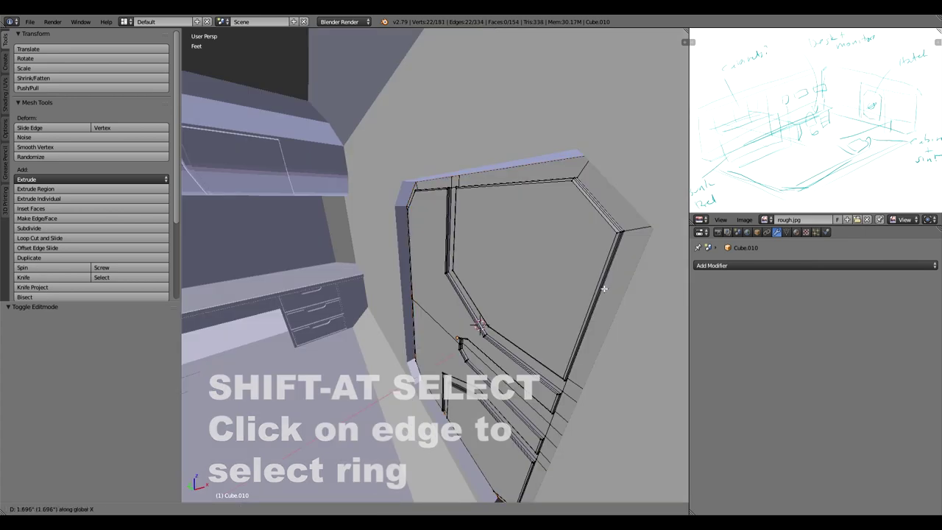
click(606, 288)
Bevel the hatch's outer rim edges with 2 segments and an offset of about 0.039.
key(z)
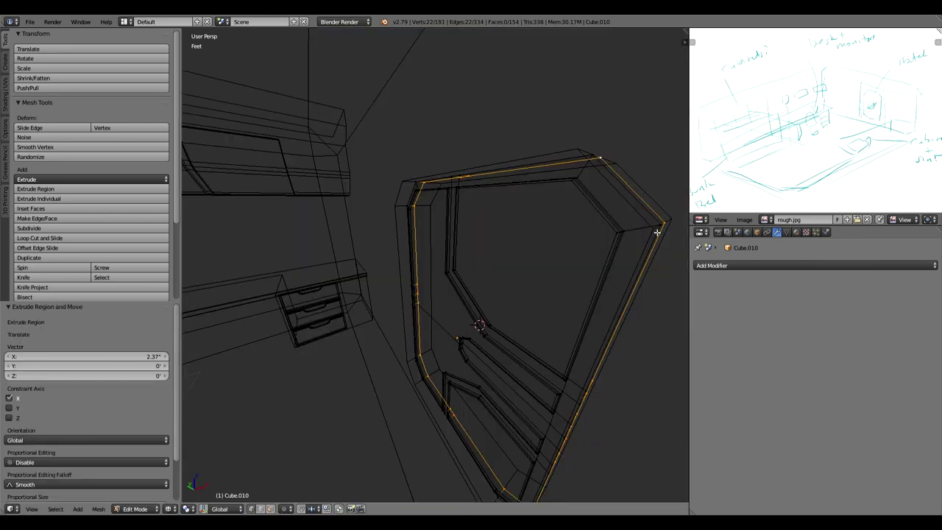
key(z)
key(w)
click(593, 287)
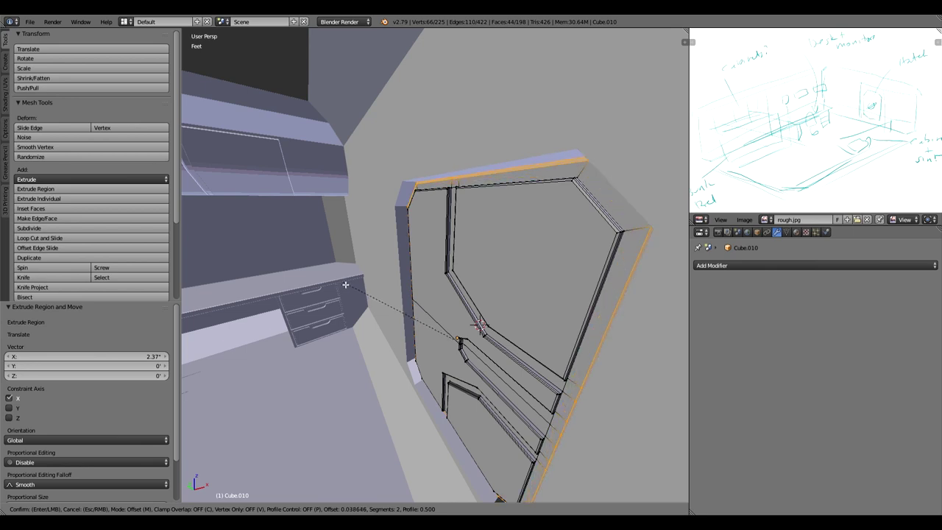
click(345, 284)
key(Tab)
Select the edge loops around the hatch opening in the wall and bevel them by 0.029 with 2 segments.
middle_drag(446, 242, 521, 240)
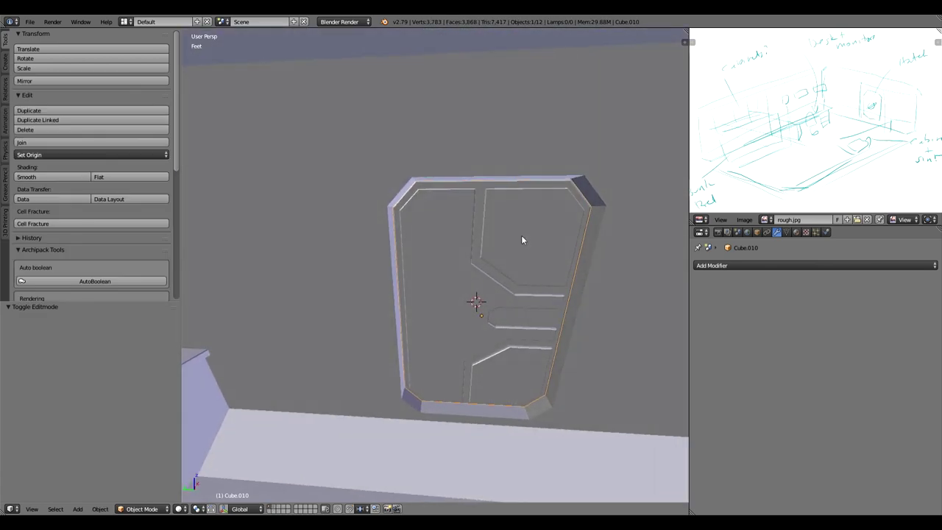
right_click(386, 218)
key(Tab)
alt+right_click(390, 218)
alt+shift+right_click(598, 287)
key(w)
click(599, 286)
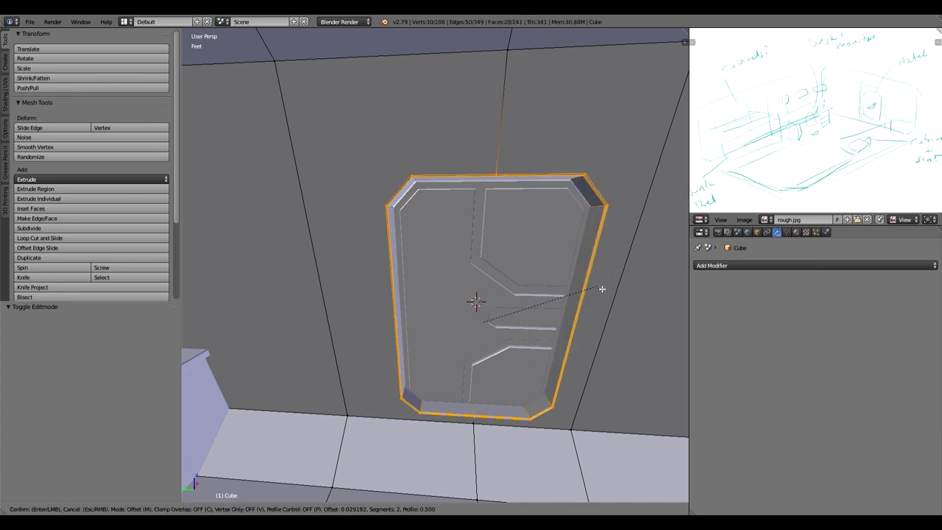
click(602, 290)
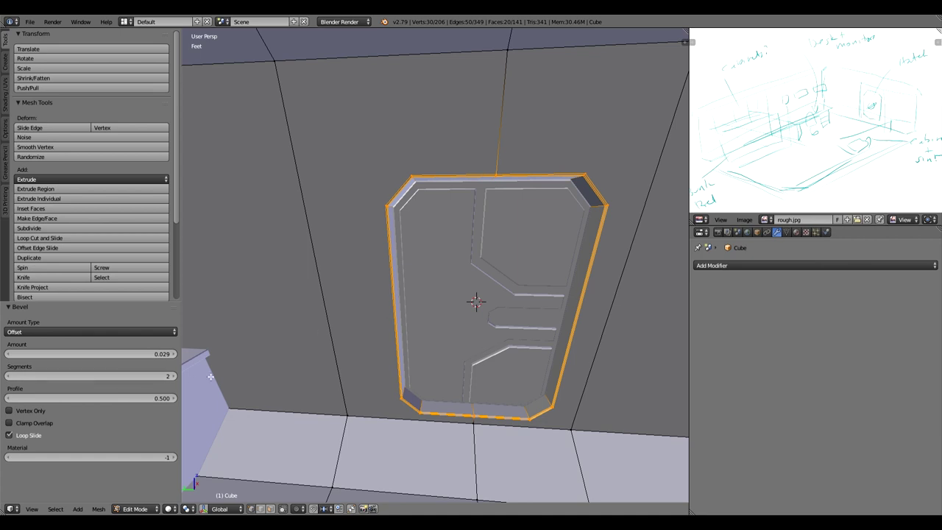
key(Tab)
Snap the 3D cursor to the hatch vertex where the horizontal centre line meets the side of the panel.
middle_drag(581, 371, 533, 349)
right_click(530, 344)
key(Tab)
key(shift+s)
click(590, 393)
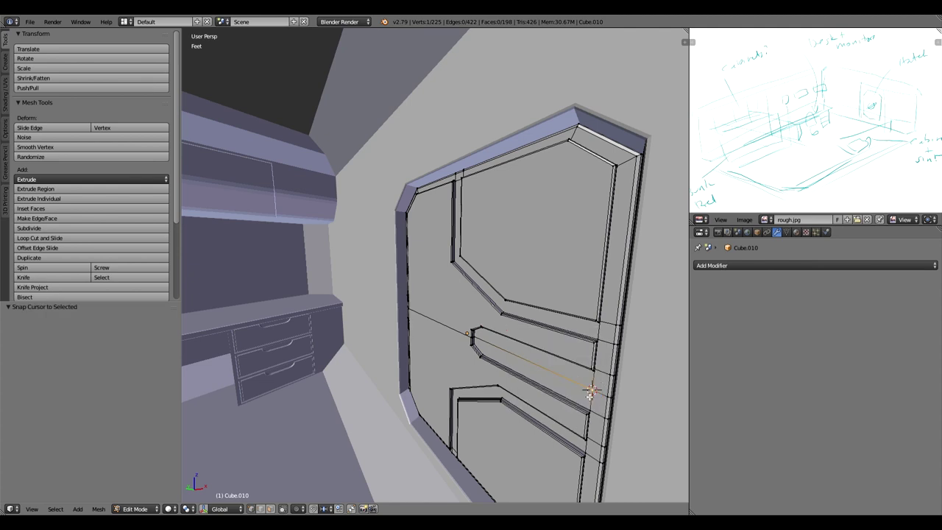
key(KP_3)
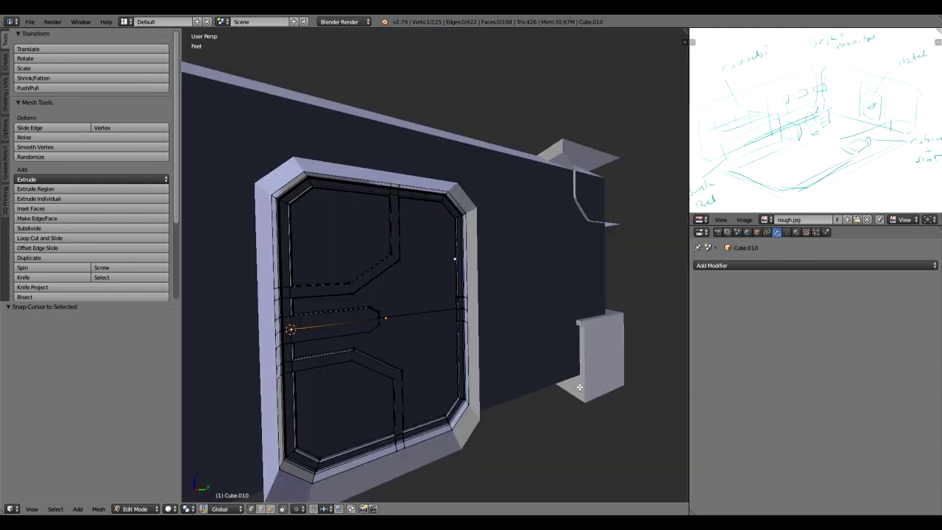
Add a plane at the 3D cursor and align it to the right orthographic view.
key(KP_5)
scroll(466, 332, up, 4)
scroll(488, 369, up, 4)
key(shift+a)
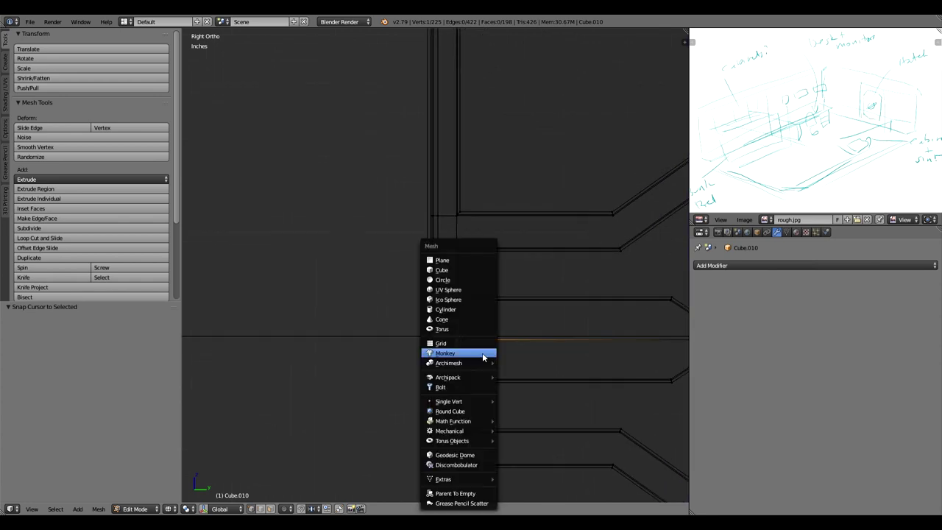
click(471, 260)
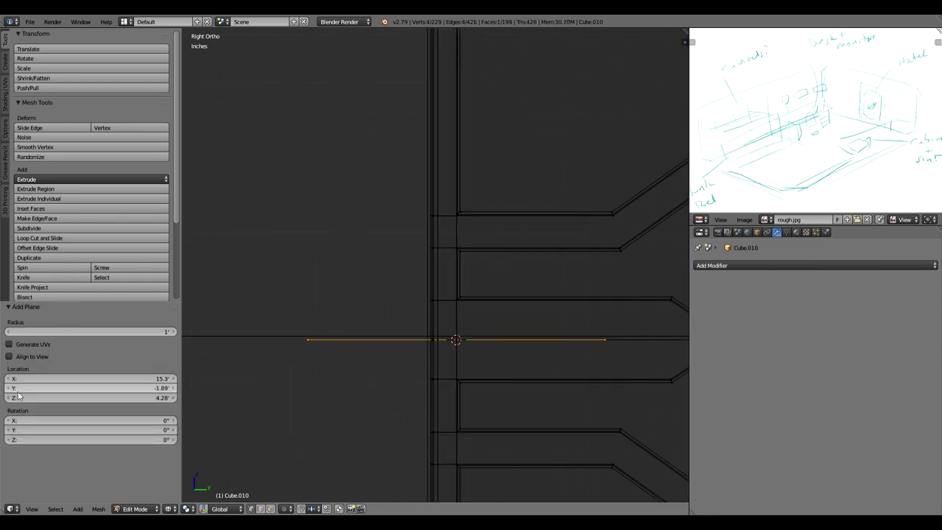
click(9, 357)
Scale the plane to 0.103, stretch it by 3.328 along Y, and move it 2.93 inches along Y.
key(s)
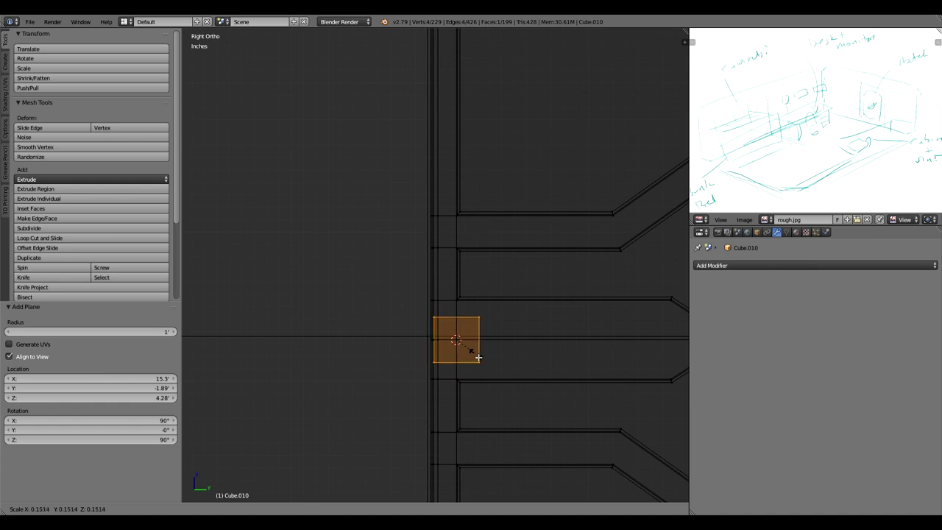
click(470, 356)
key(s)
key(y)
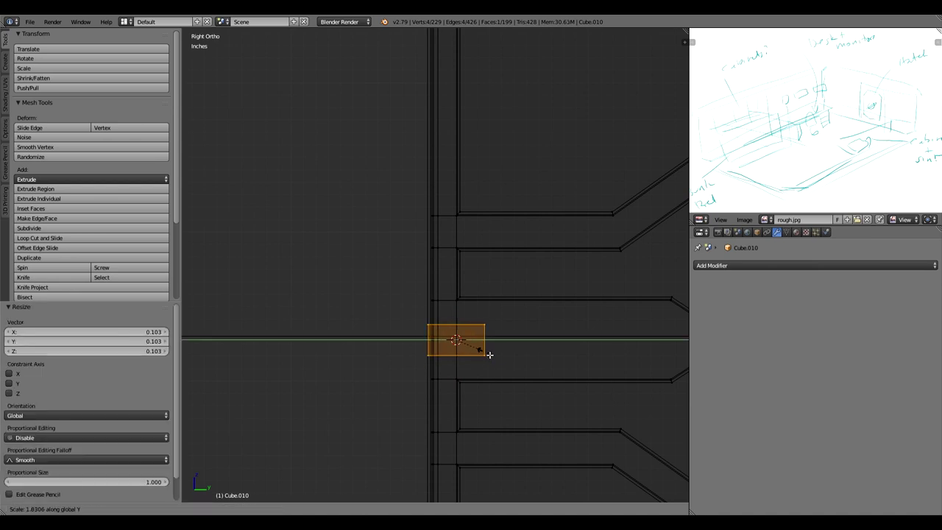
click(512, 355)
key(g)
key(y)
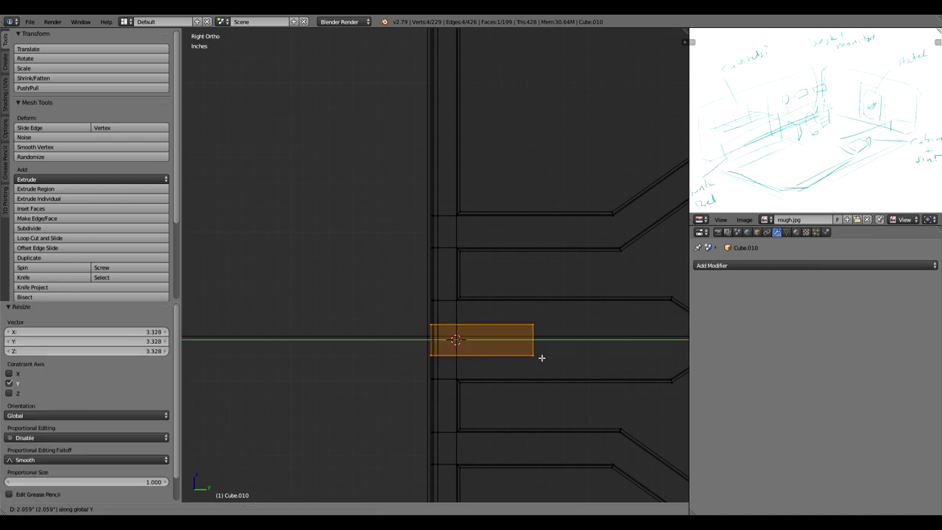
click(554, 358)
Extrude the small rectangular plate on the hatch by -532 thou along its normal.
middle_drag(481, 343, 653, 371)
key(KP_5)
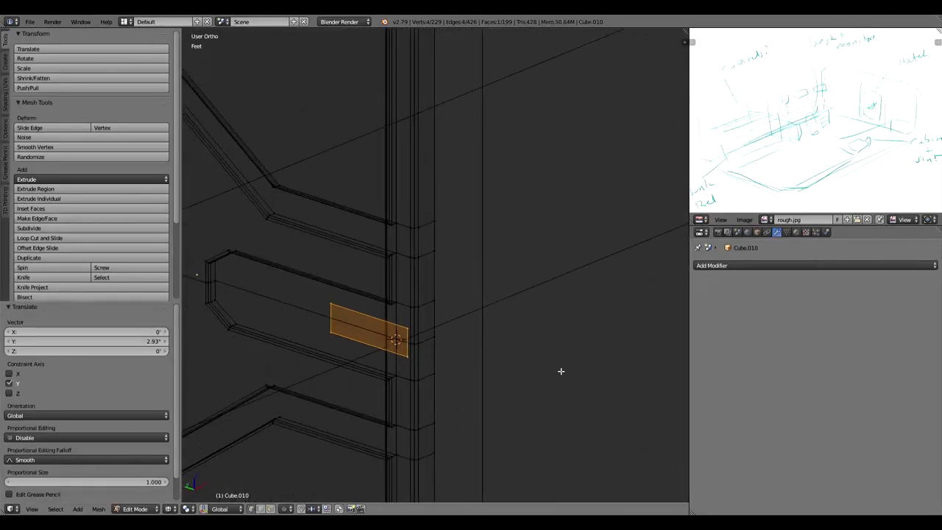
middle_drag(555, 373, 523, 381)
key(z)
mouse_move(422, 383)
middle_down()
mouse_move(583, 369)
mouse_move(587, 360)
middle_up()
key(e)
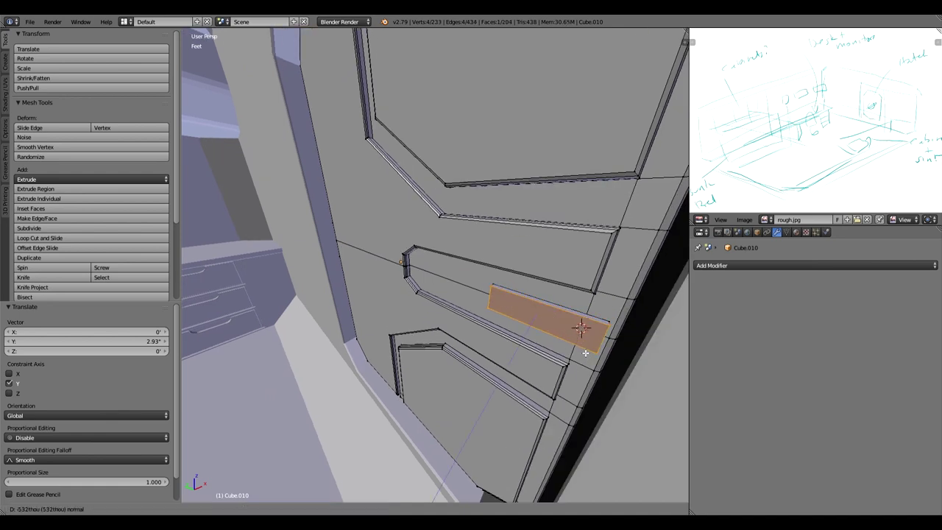
click(585, 354)
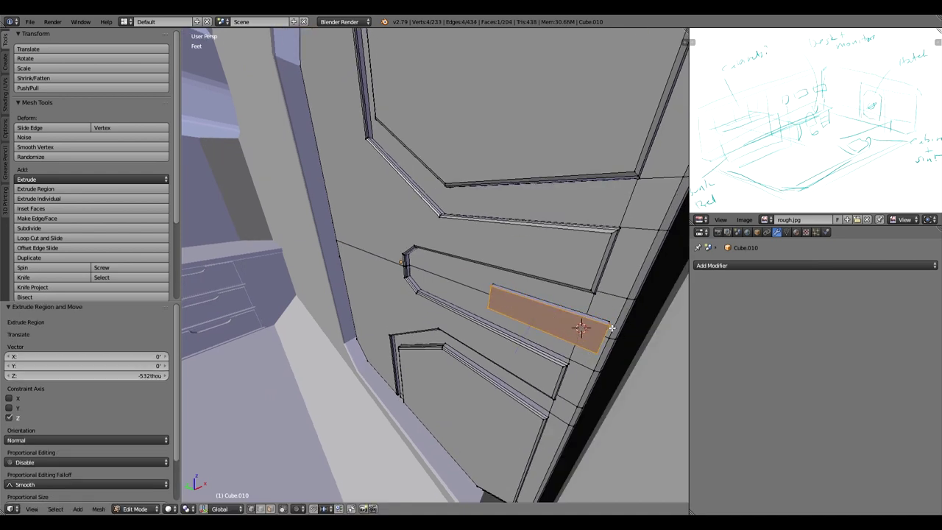
Bevel the extruded plate's edges by 0.017 with 2 segments.
key(w)
click(589, 381)
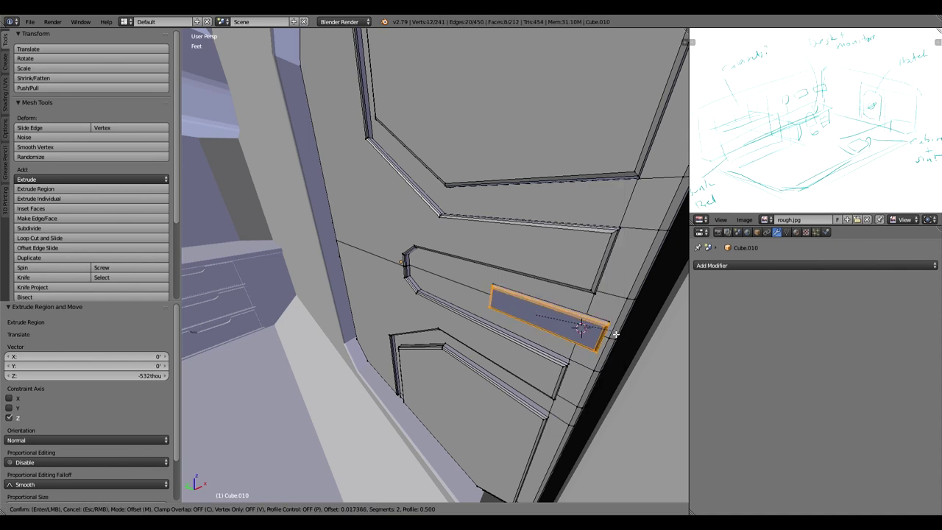
click(615, 334)
Select the plate's inner end and move it -892 thou along Y to shorten the plate.
key(z)
right_click(493, 284)
key(b)
mouse_move(481, 282)
mouse_down()
mouse_move(517, 326)
mouse_move(577, 343)
mouse_up()
key(z)
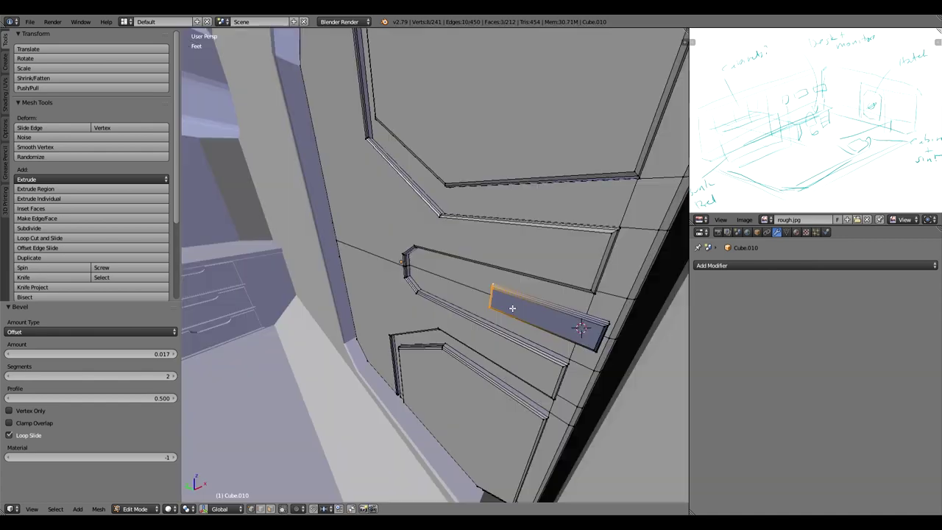
key(a)
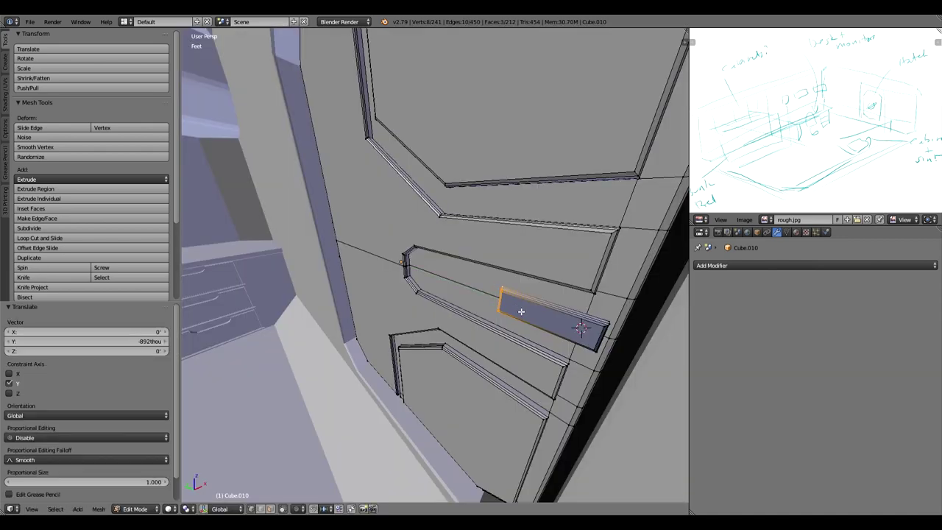
Recalculate the normals of the entire hatch mesh and leave Edit Mode.
key(a)
key(ctrl+n)
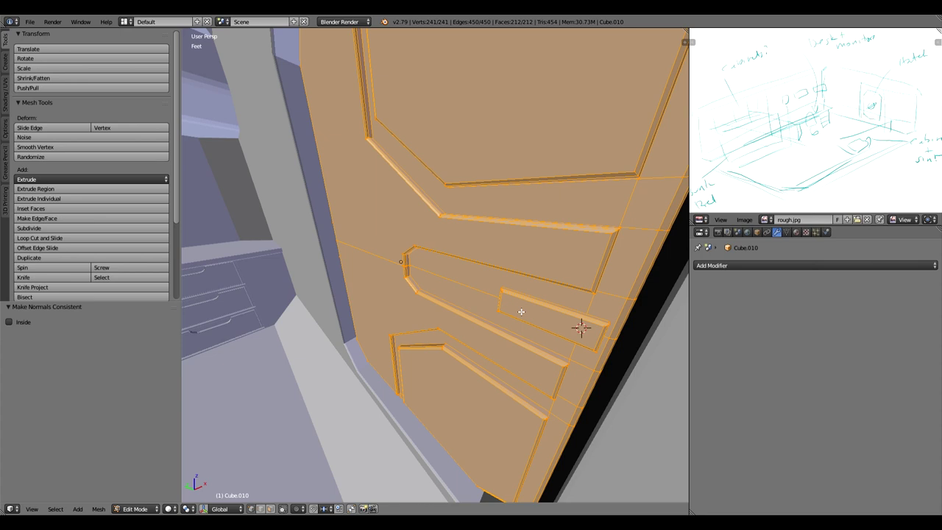
key(Tab)
Select the room shell object and open its mesh for editing.
middle_drag(539, 326, 296, 293)
scroll(490, 335, down, 2)
right_click(506, 364)
key(Tab)
scroll(437, 301, up, 4)
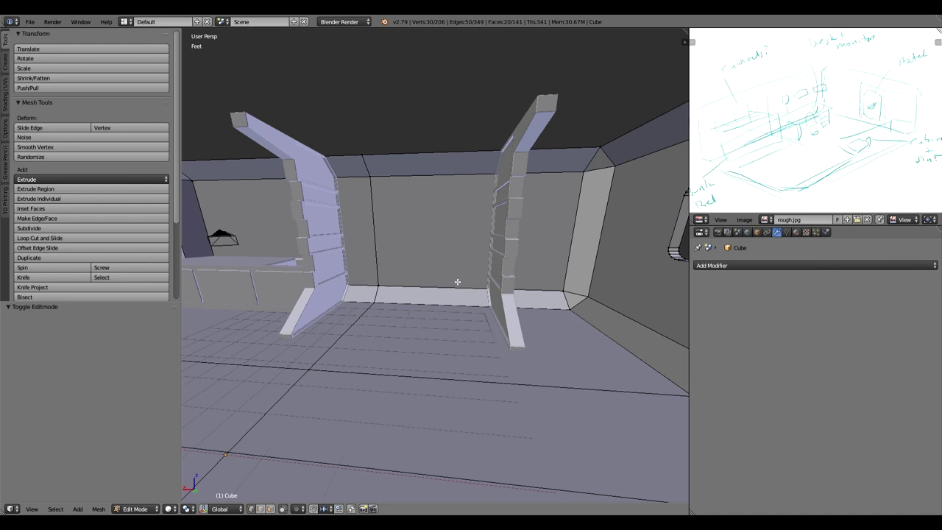
mouse_move(435, 291)
middle_down()
mouse_move(445, 294)
mouse_move(431, 287)
middle_up()
key(ctrl+Tab)
click(435, 300)
right_click(442, 298)
right_click(486, 315)
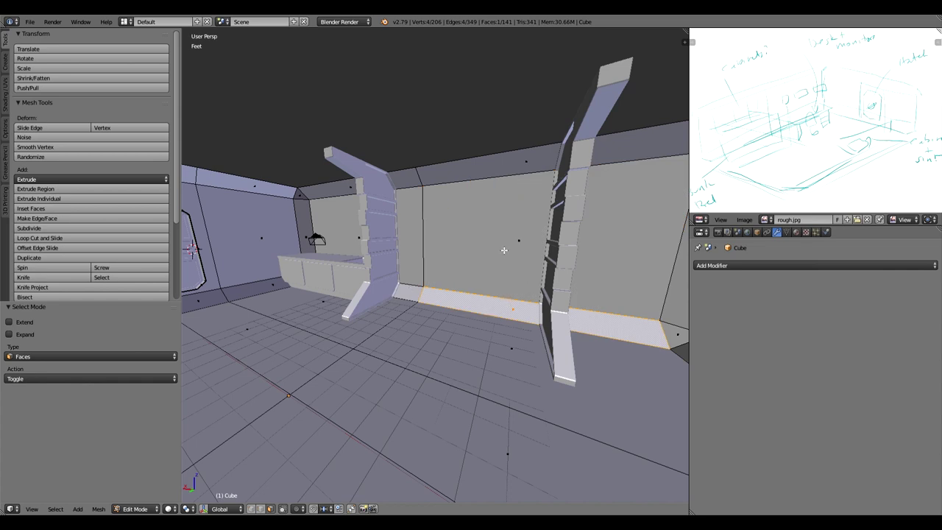
middle_drag(472, 222, 485, 267)
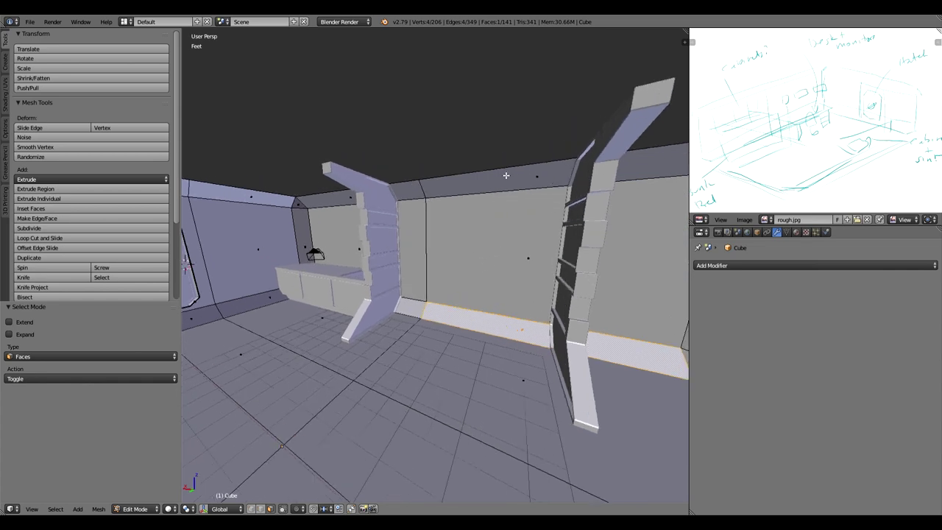
Duplicate the three edges of the vertical wall line between the ribs in place and separate them into a new object.
key(ctrl+Tab)
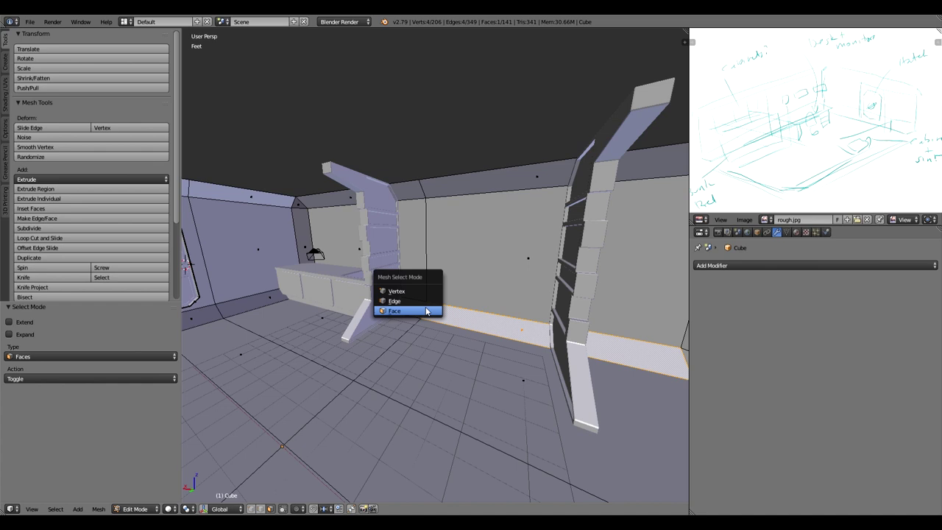
click(433, 299)
right_click(432, 278)
shift+right_click(436, 197)
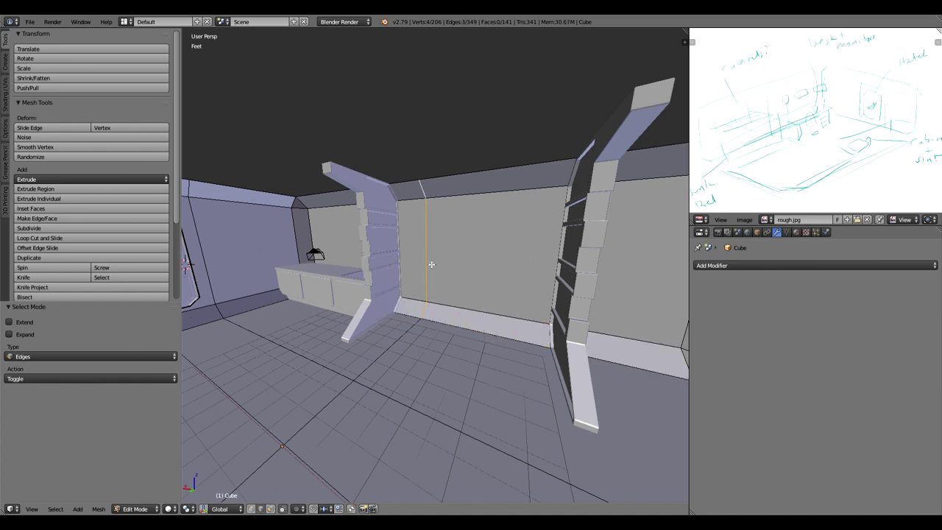
key(shift+d)
right_click(474, 273)
key(p)
click(473, 273)
key(Tab)
Move the separated wall profile 2.4 feet along X to the side of the rib next to the sink counter.
right_click(425, 231)
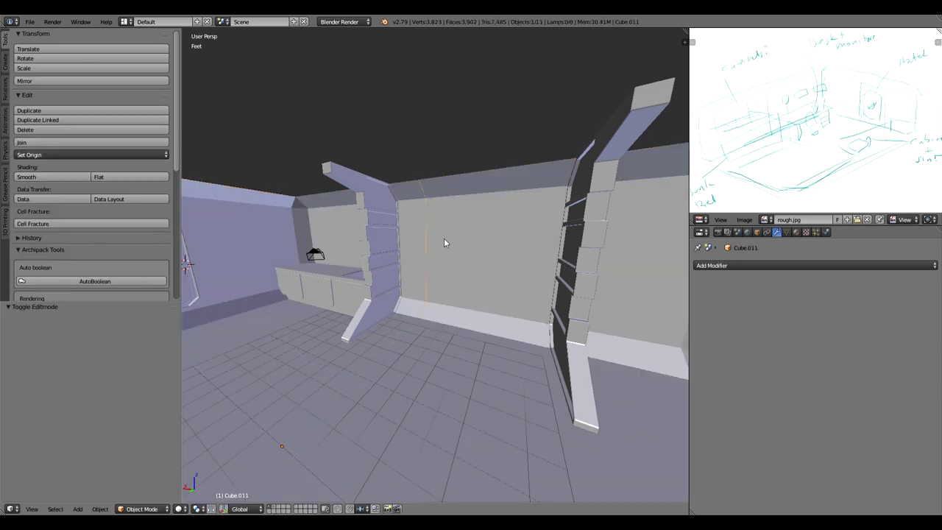
key(KP_1)
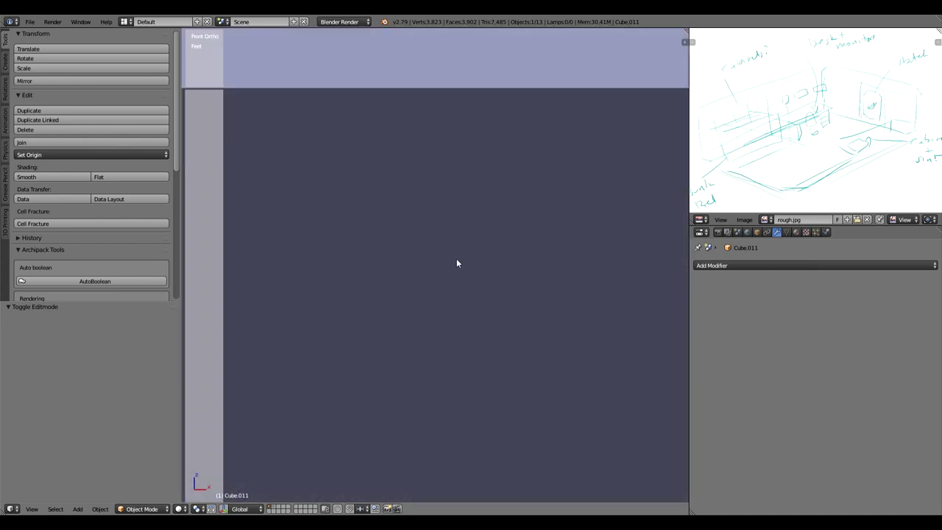
key(z)
key(KP_5)
scroll(465, 265, down, 2)
shift+middle_drag(592, 265, 535, 266)
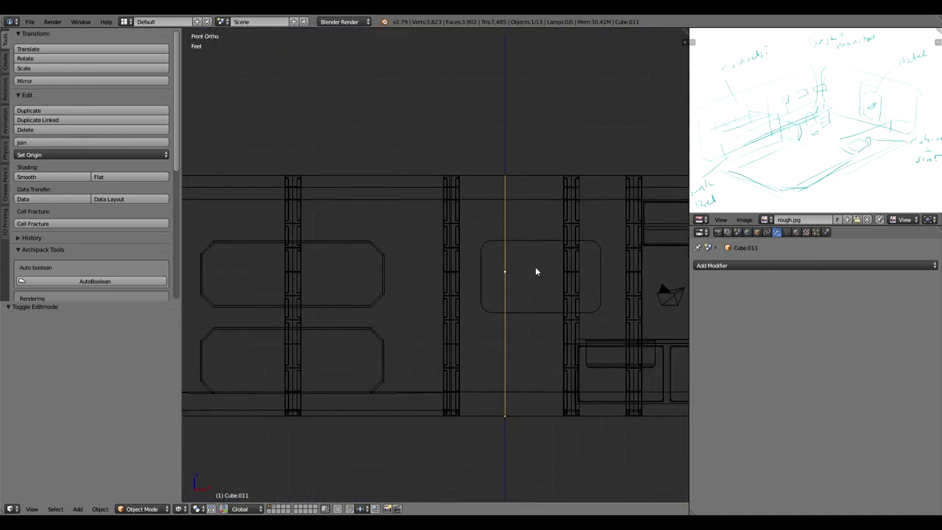
key(KP_7)
shift+middle_drag(533, 332, 441, 196)
scroll(432, 289, up, 1)
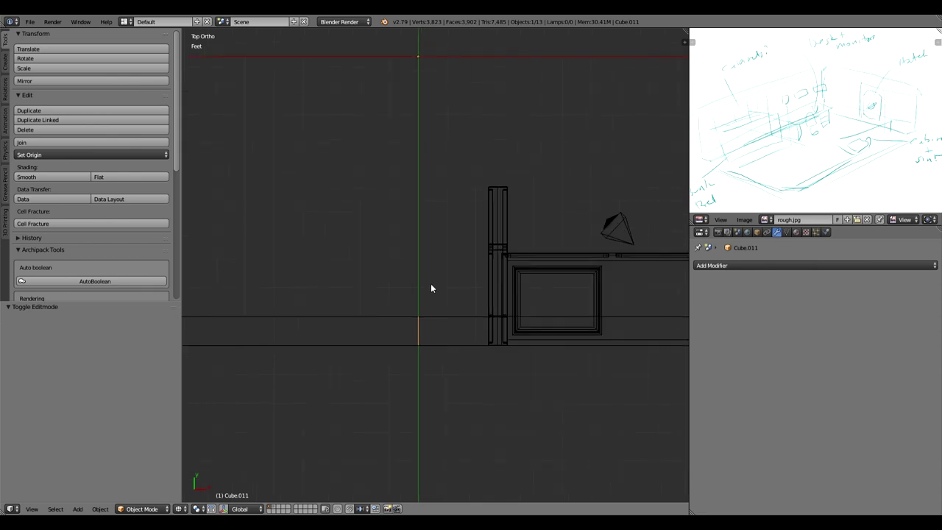
key(g)
key(x)
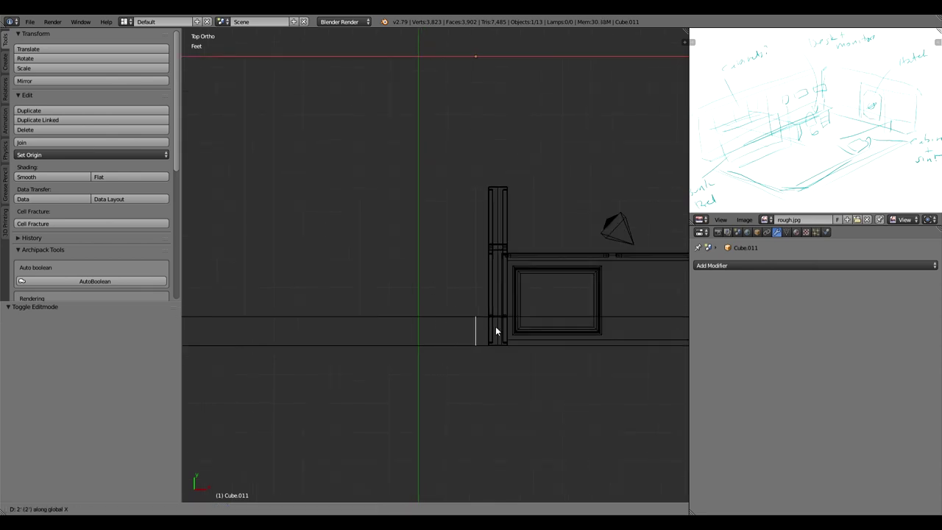
click(541, 321)
shift+middle_drag(437, 296, 544, 279)
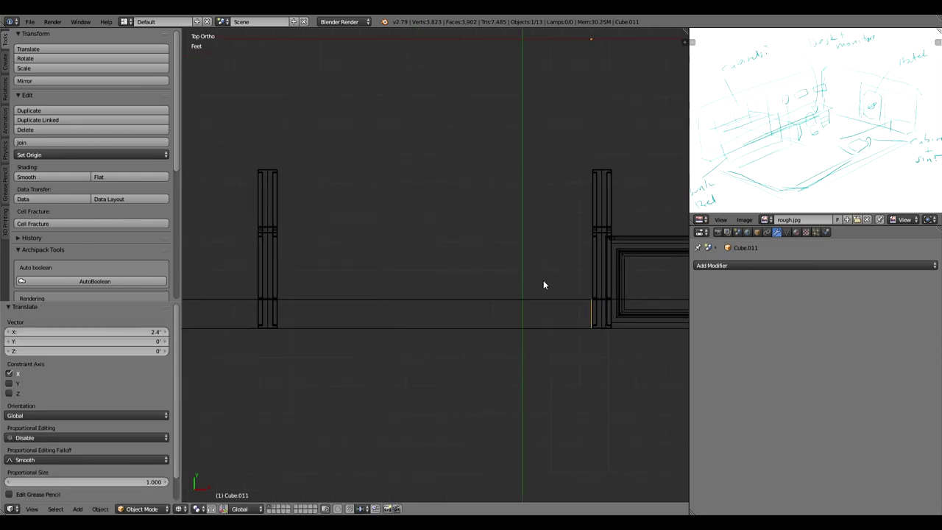
Extrude the whole wall profile -10.9 feet along X to the opposite rib, forming a wall panel.
key(Tab)
key(a)
key(e)
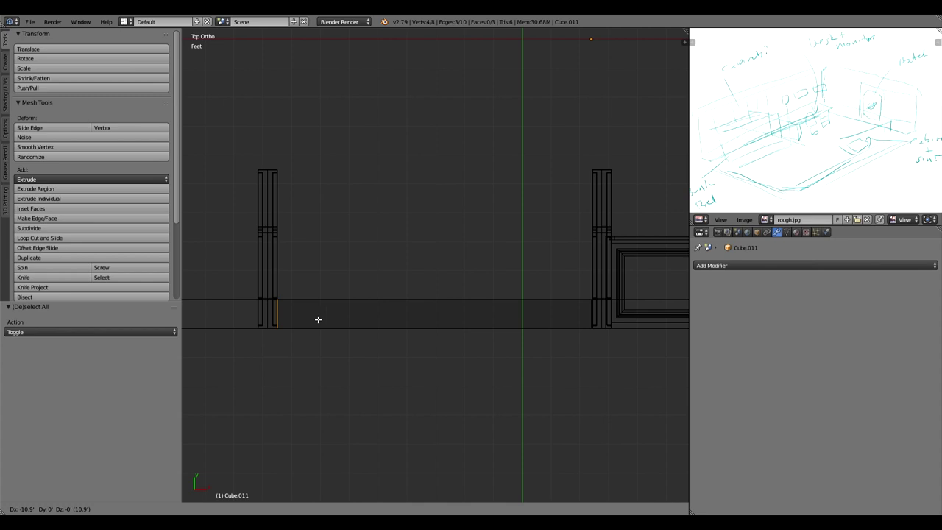
click(322, 321)
middle_drag(321, 321, 589, 199)
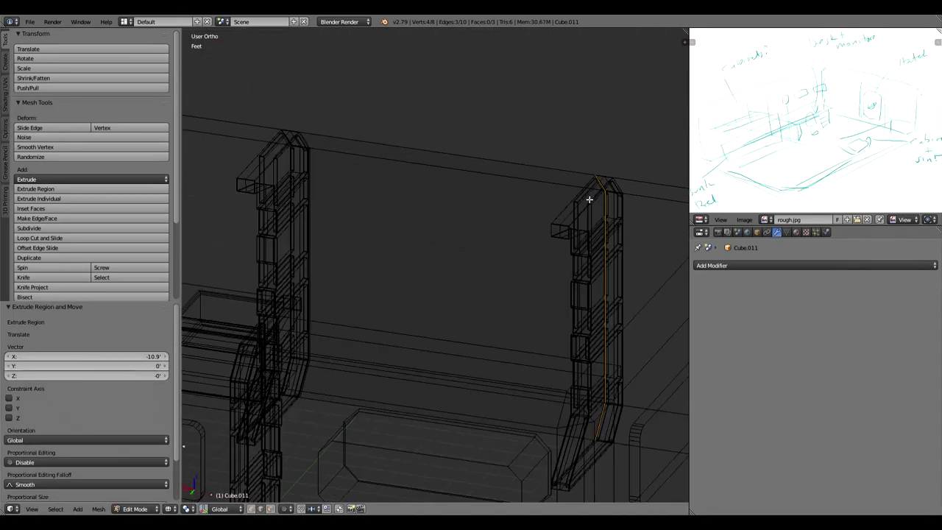
key(Tab)
key(KP_5)
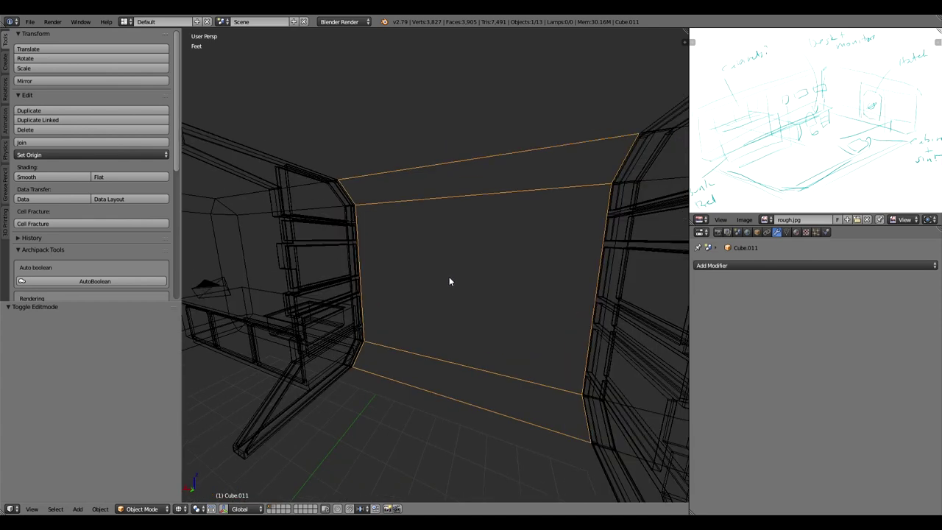
key(z)
middle_drag(506, 275, 458, 300)
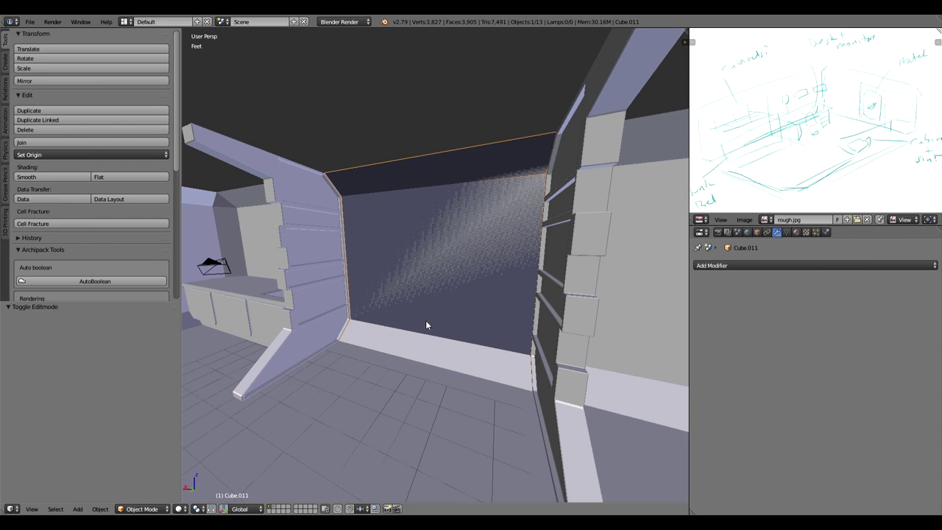
Add a Solidify modifier to the wall panel and set its thickness to 240 mil.
click(741, 265)
click(754, 418)
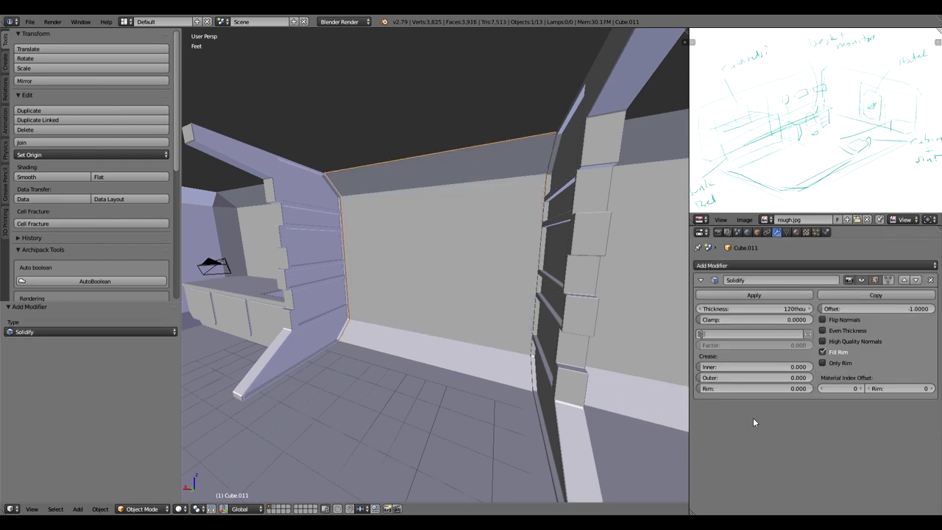
middle_drag(460, 245, 585, 301)
click(788, 311)
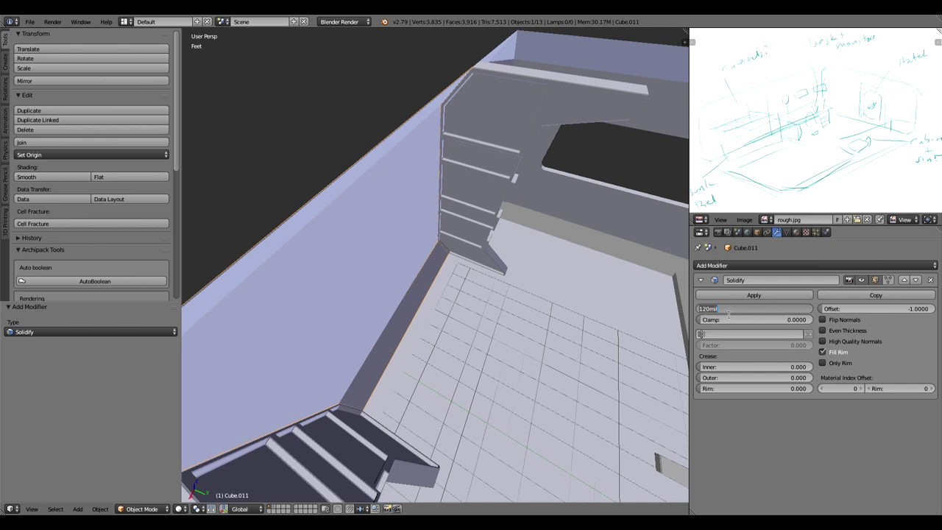
text(240mil)
key(Return)
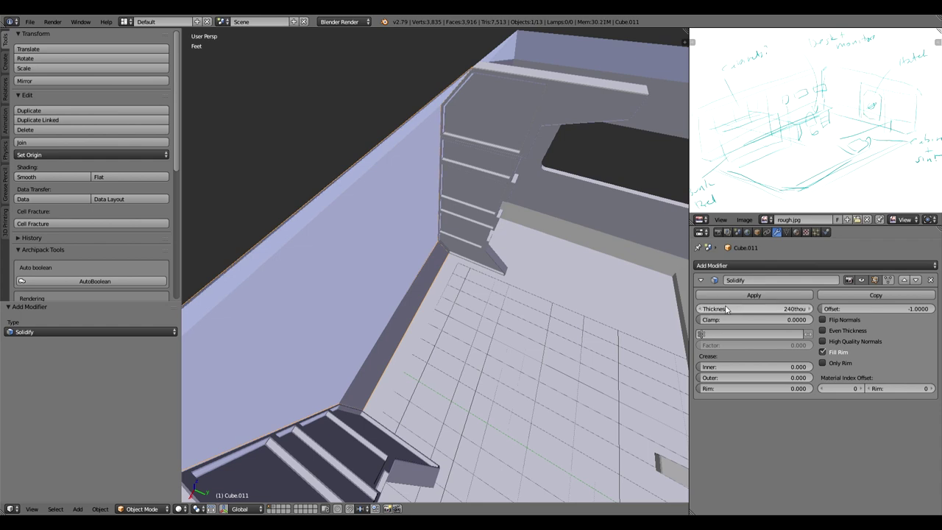
Increase the wall panel's Solidify thickness to 1.125 inches.
mouse_move(343, 238)
middle_down()
mouse_move(391, 228)
mouse_move(350, 229)
middle_up()
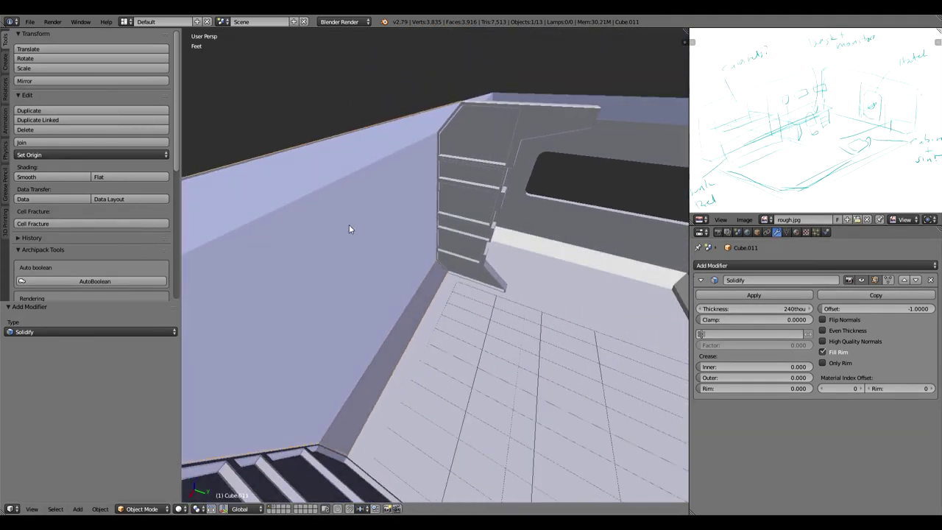
drag(778, 309, 858, 310)
drag(755, 310, 741, 310)
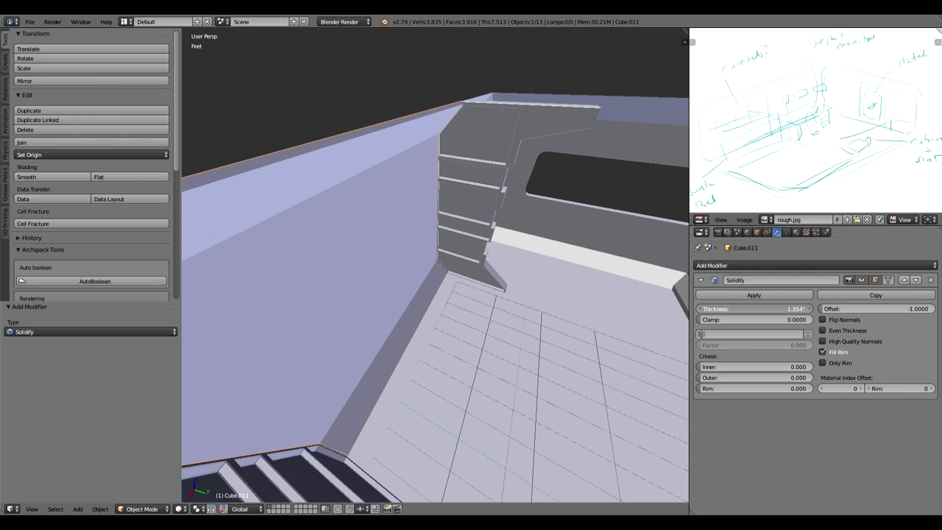
click(776, 311)
text(12)
key(Return)
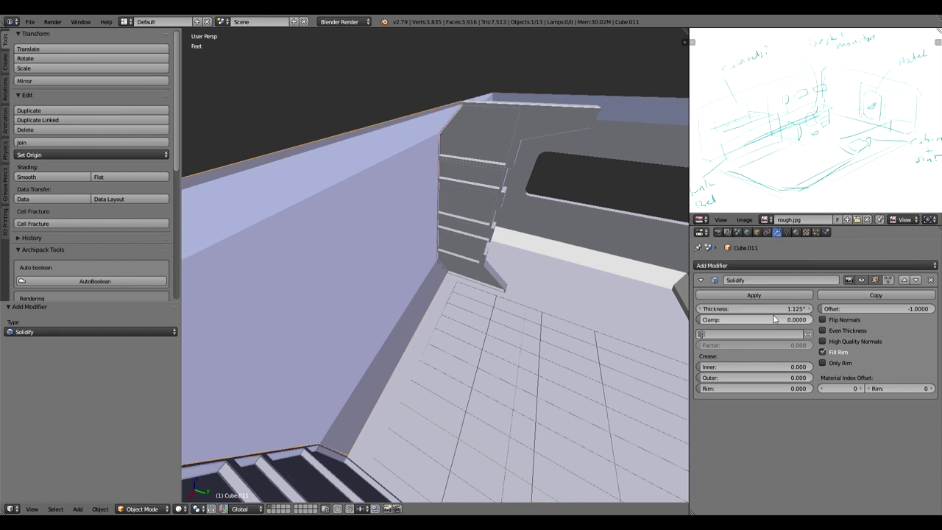
Edit the wall panel's mesh in wireframe and add two evenly spaced vertical loop cuts across it.
middle_drag(338, 243, 360, 238)
middle_drag(440, 251, 415, 248)
middle_drag(435, 306, 370, 280)
middle_drag(429, 295, 447, 258)
mouse_move(420, 287)
middle_down()
mouse_move(490, 284)
mouse_move(423, 279)
mouse_move(434, 282)
middle_up()
key(Tab)
key(z)
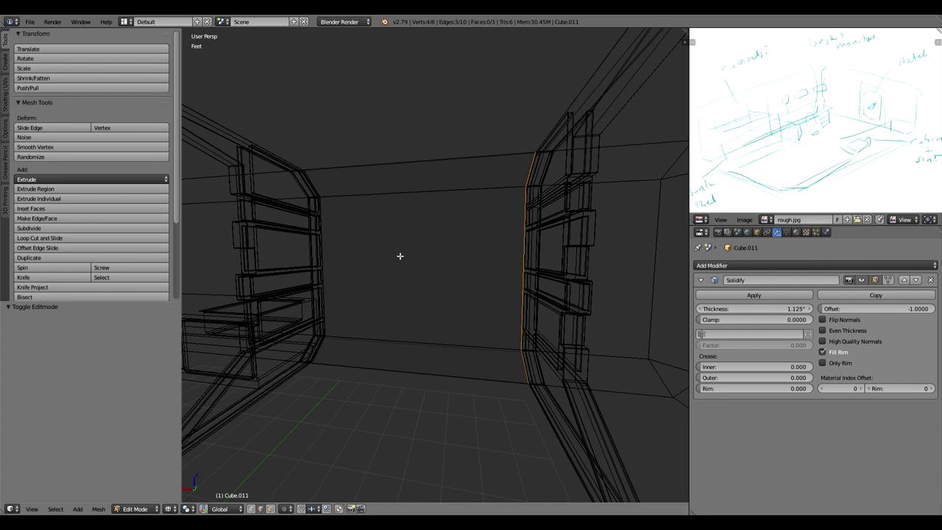
key(ctrl+r)
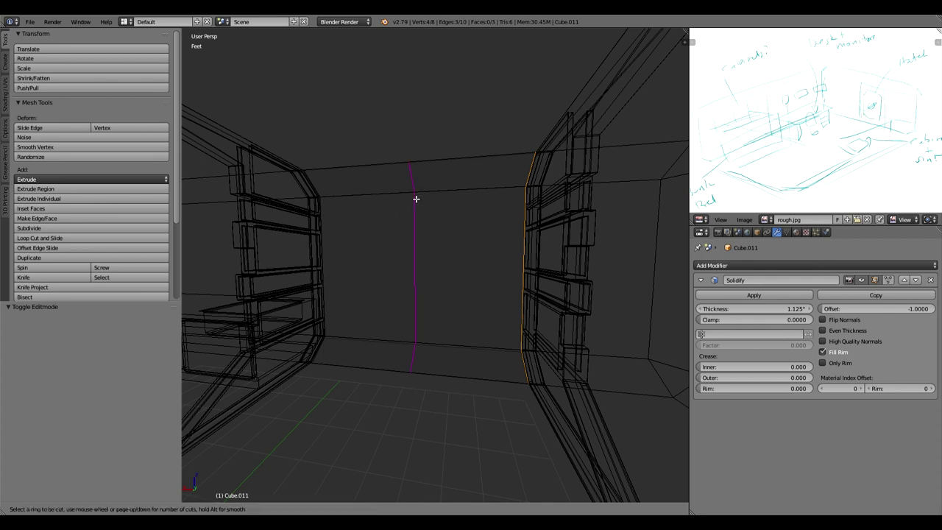
scroll(416, 198, up, 1)
click(416, 199)
click(417, 199)
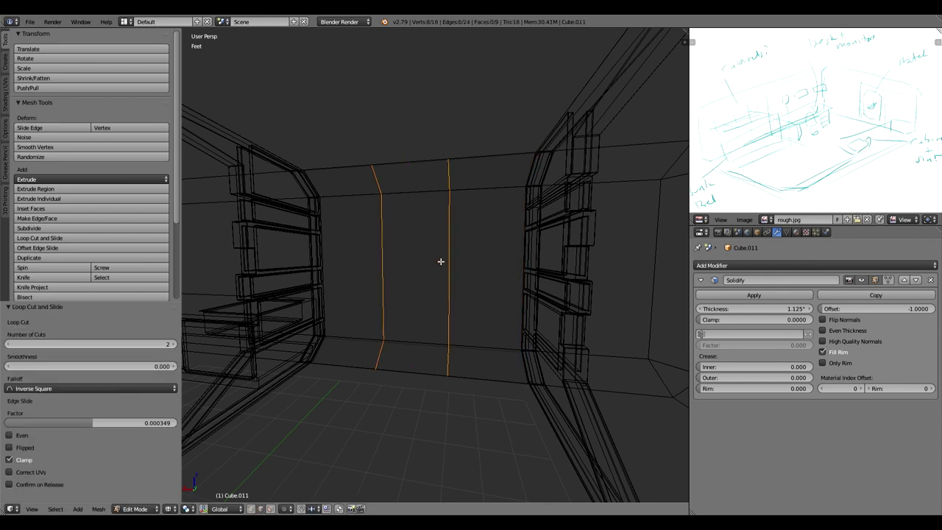
Add three evenly spaced, centred horizontal loop cuts across the wall panel's tall middle face.
key(ctrl+r)
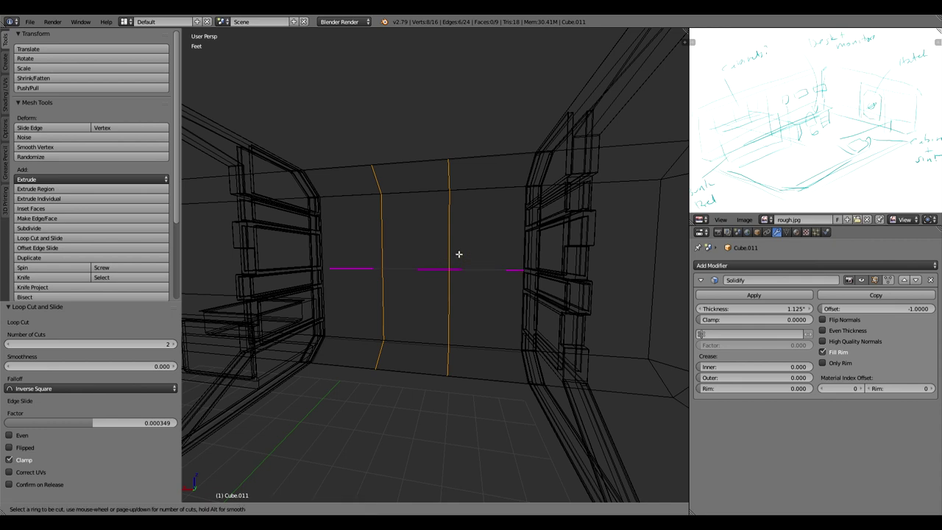
key(3)
click(458, 254)
right_click(459, 255)
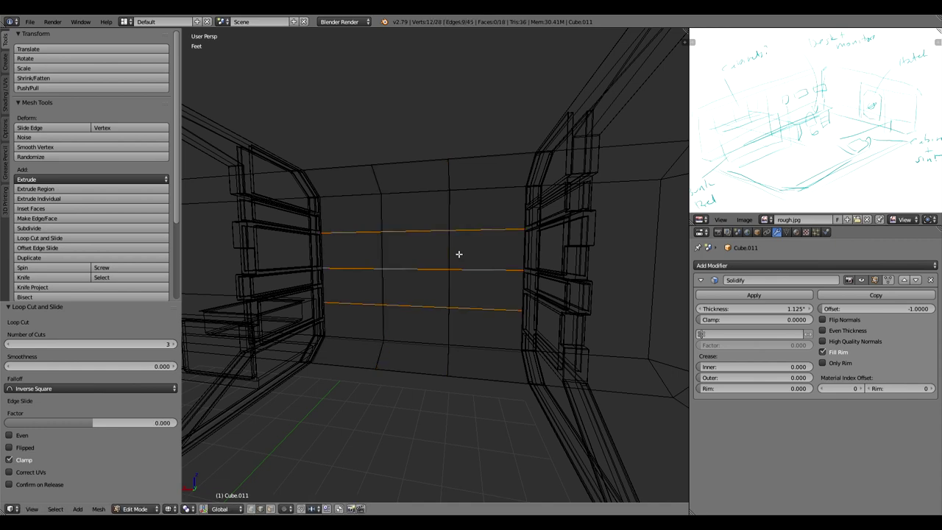
Add another vertical loop cut just beside the existing vertical loop nearest the unfurnished rib, with an edge slide of 0.700.
scroll(448, 248, up, 1)
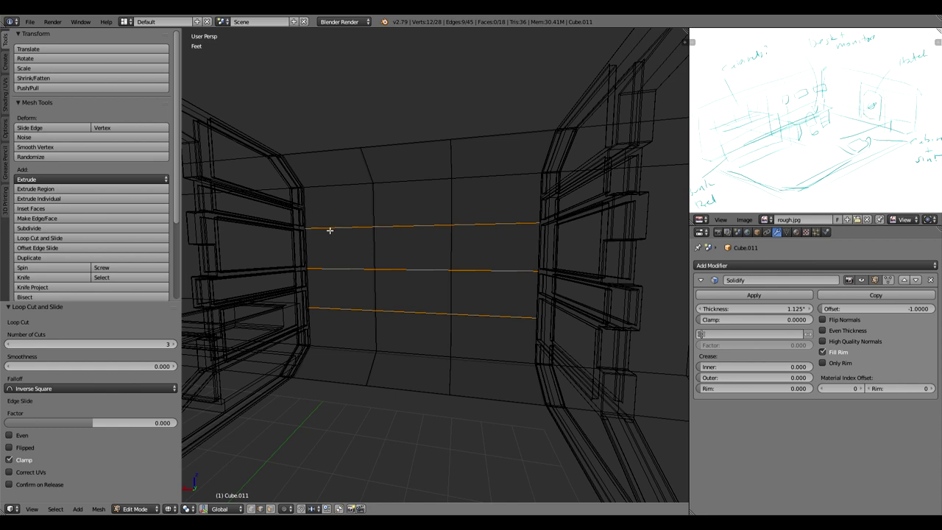
key(ctrl+r)
click(482, 226)
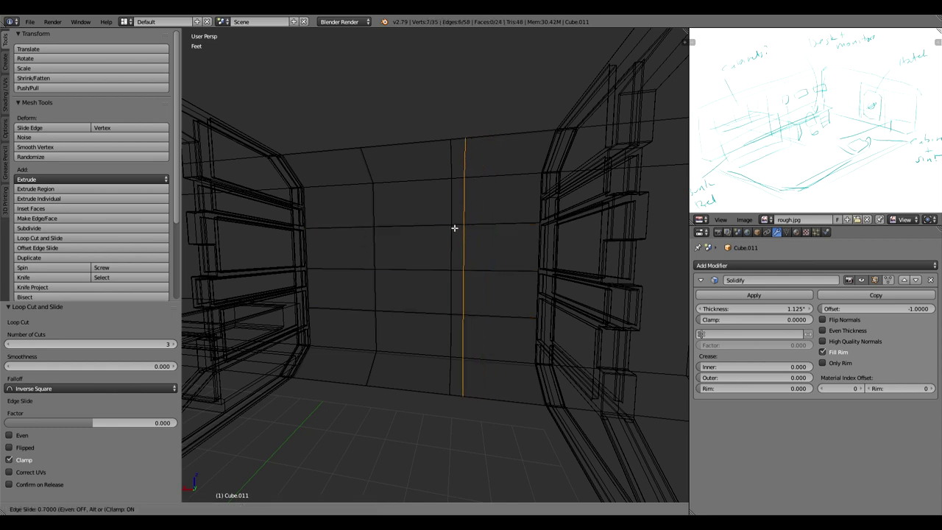
click(455, 229)
Add one horizontal loop cut just below the lowest horizontal loop and another just above the highest one.
key(ctrl+r)
click(469, 351)
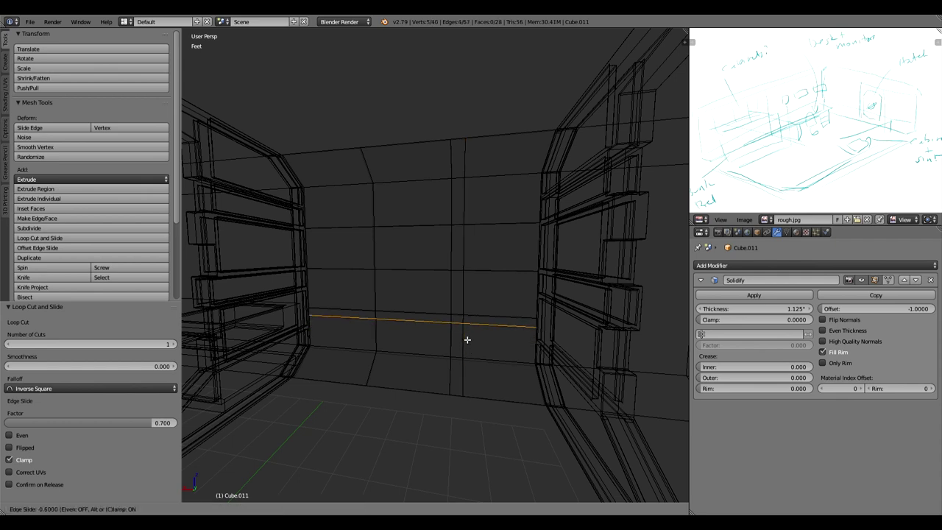
click(465, 343)
key(ctrl+r)
click(461, 210)
click(458, 221)
Switch to a front orthographic view and enable the edge length overlay, then hide both side panels.
key(KP_1)
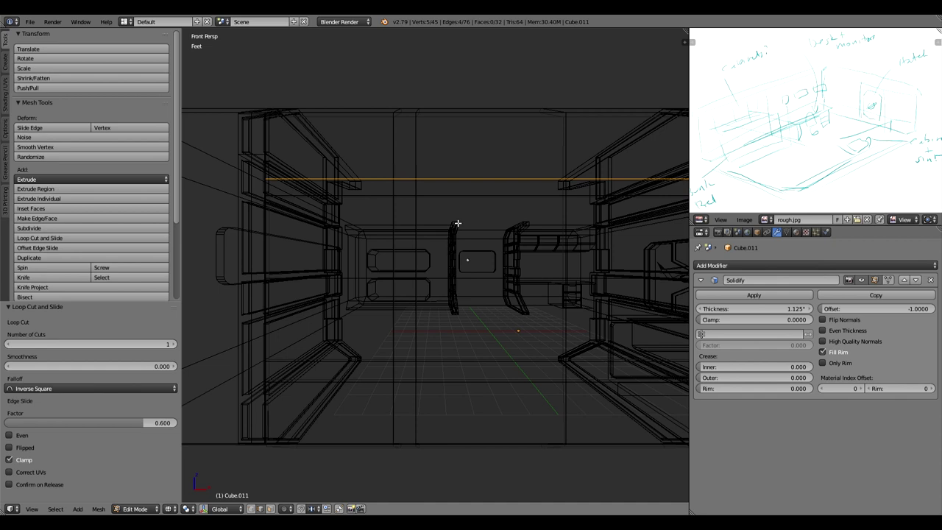
scroll(465, 255, up, 2)
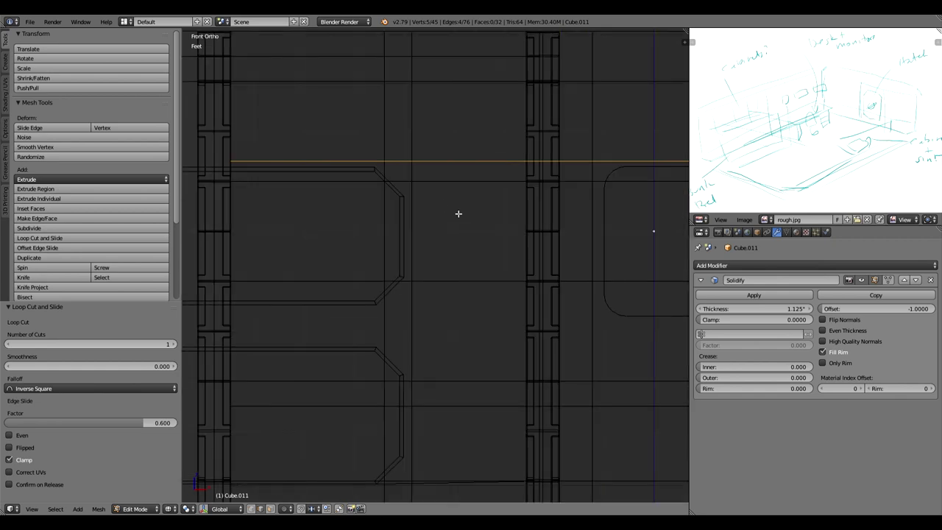
shift+middle_drag(458, 213, 428, 220)
key(n)
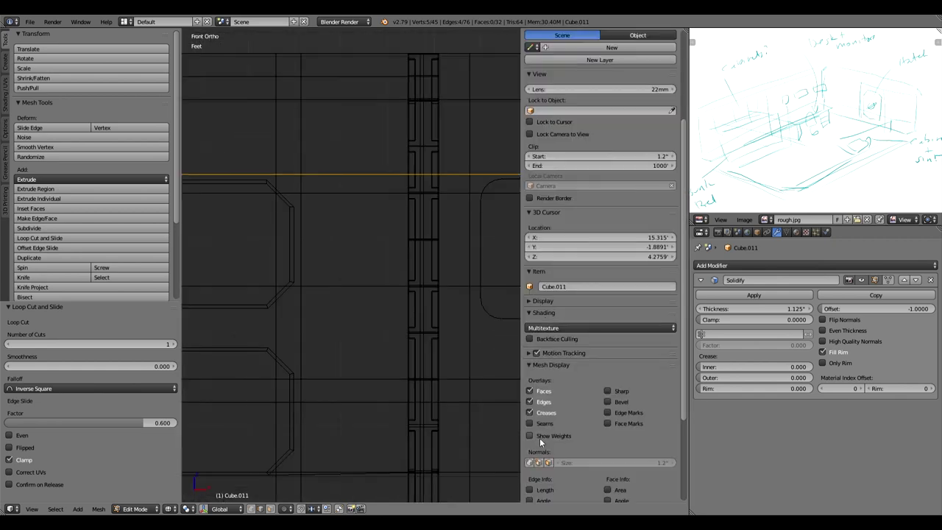
click(530, 489)
key(n)
key(t)
scroll(304, 187, down, 2)
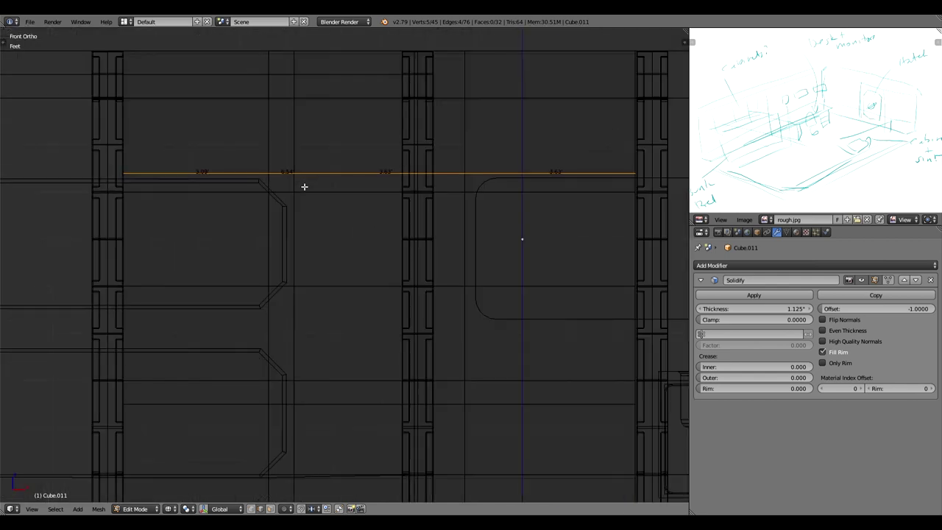
Move the outer loop of the closely paired vertical loops along X to space the pair 5 inches apart.
shift+middle_drag(304, 187, 354, 196)
right_click(326, 173)
key(a)
alt+right_click(323, 169)
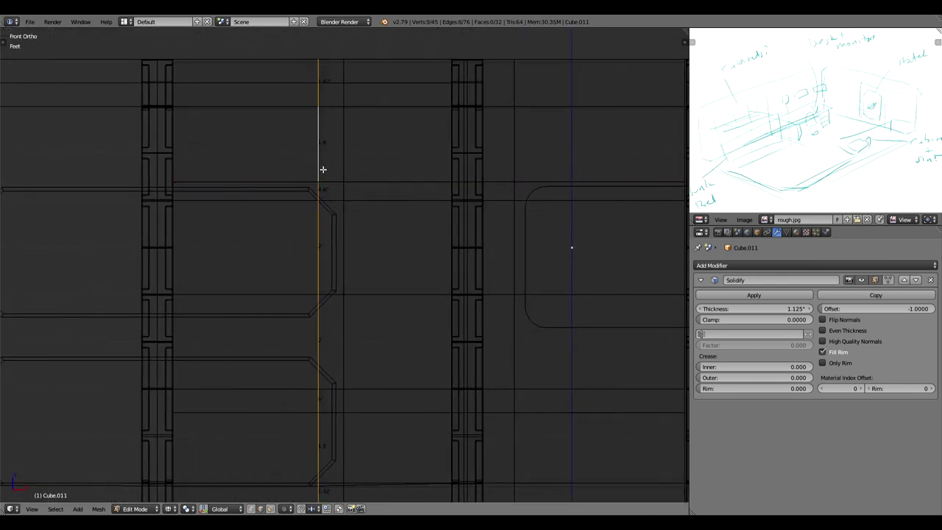
scroll(324, 193, up, 1)
key(g)
key(x)
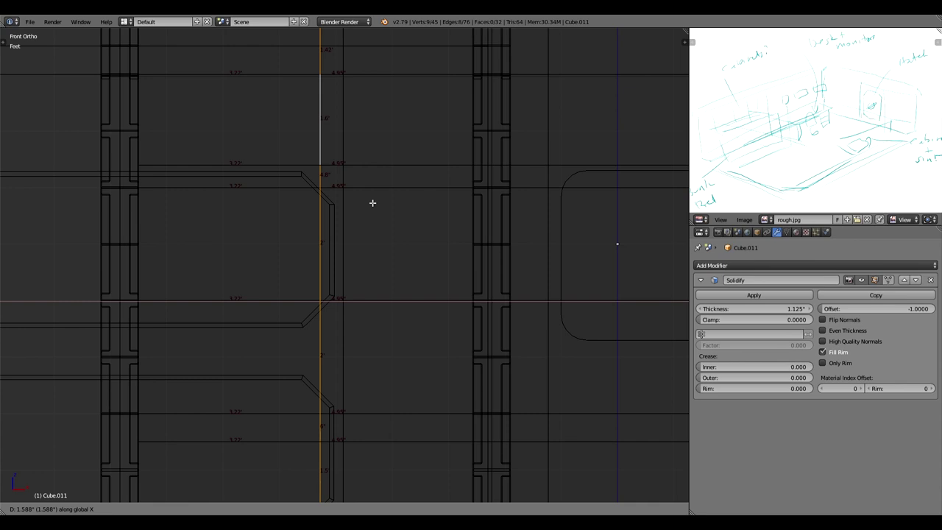
click(371, 202)
Move the lower loop of the upper horizontal pair about -0.28 inches along Z.
key(a)
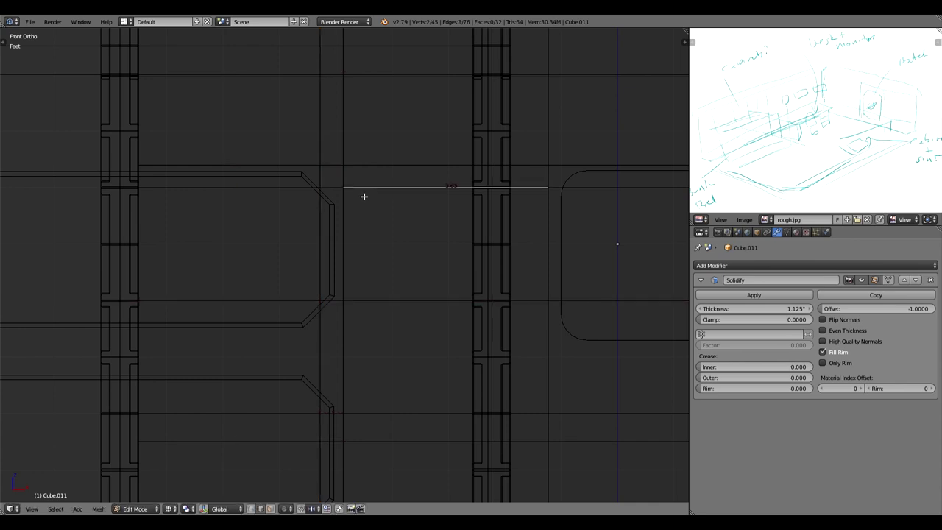
alt+right_click(364, 196)
key(g)
key(z)
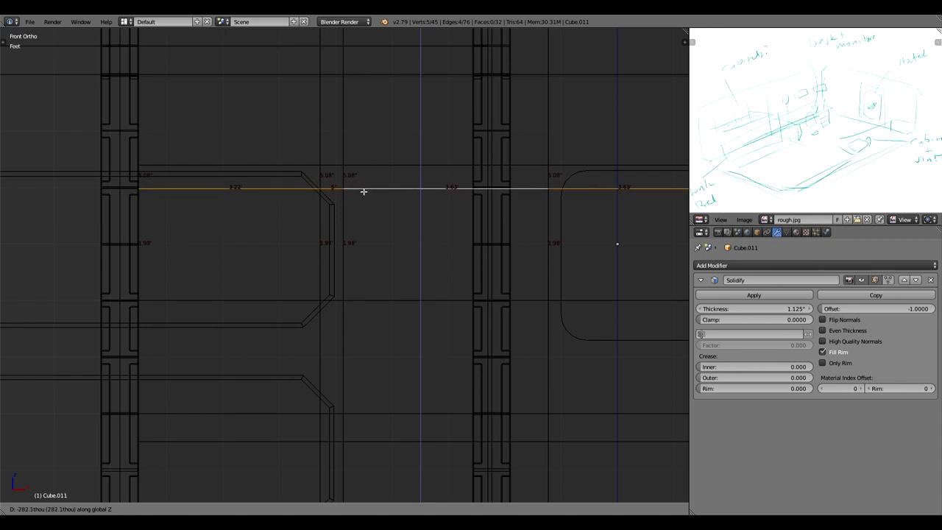
click(359, 187)
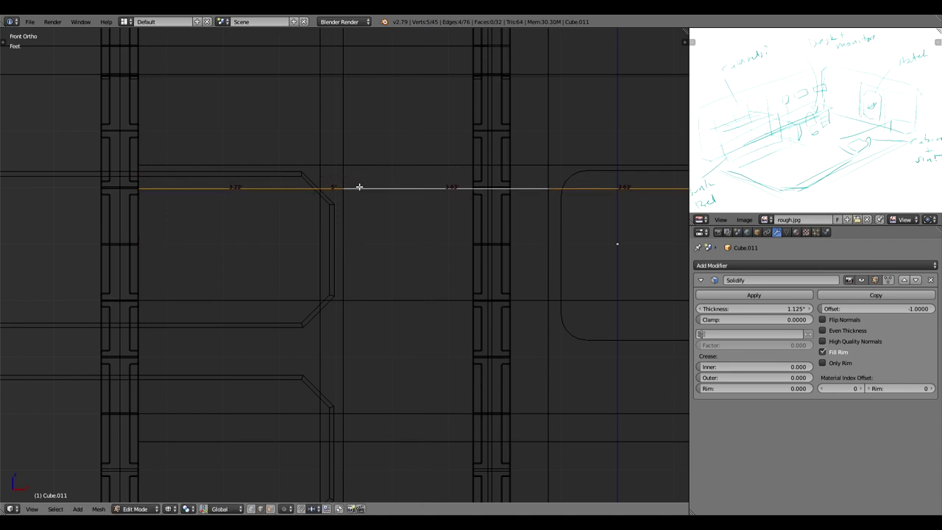
Move the upper loop of the lower horizontal pair about -0.9 inches along Z to narrow the strip.
scroll(413, 204, down, 1)
shift+middle_drag(519, 224, 489, 148)
right_click(328, 311)
shift+right_click(333, 311)
alt+right_click(333, 312)
key(g)
key(z)
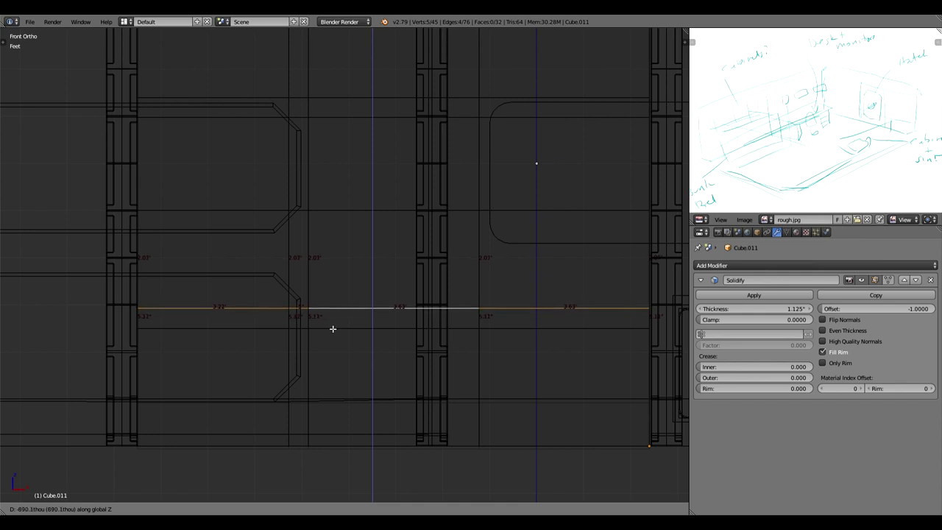
click(333, 332)
Knife a diagonal cut across the small square where the lower horizontal pair crosses the paired vertical loops.
scroll(433, 278, up, 5)
key(ctrl+Tab)
click(431, 265)
scroll(432, 266, down, 2)
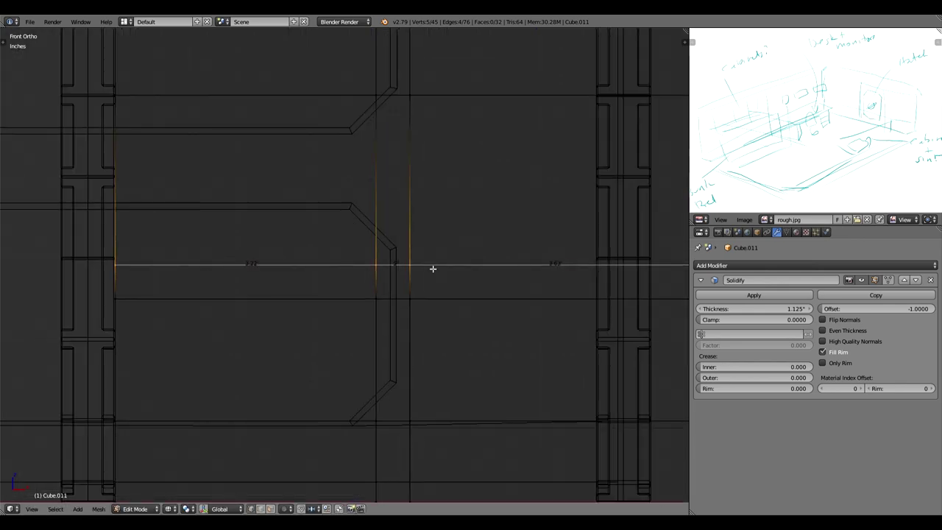
key(k)
click(377, 265)
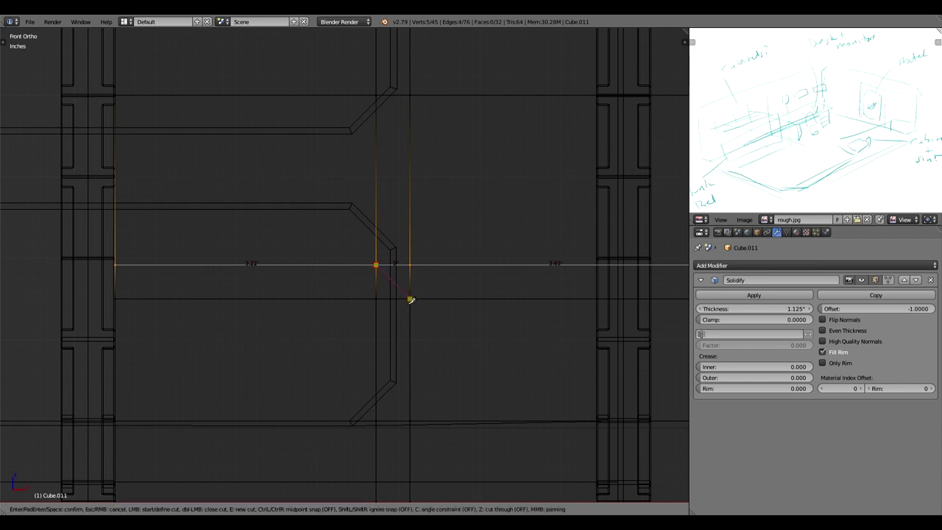
click(410, 300)
key(Return)
Knife a diagonal cut across the small square where the upper horizontal pair crosses the paired vertical loops.
shift+middle_drag(436, 156, 421, 381)
key(k)
click(393, 131)
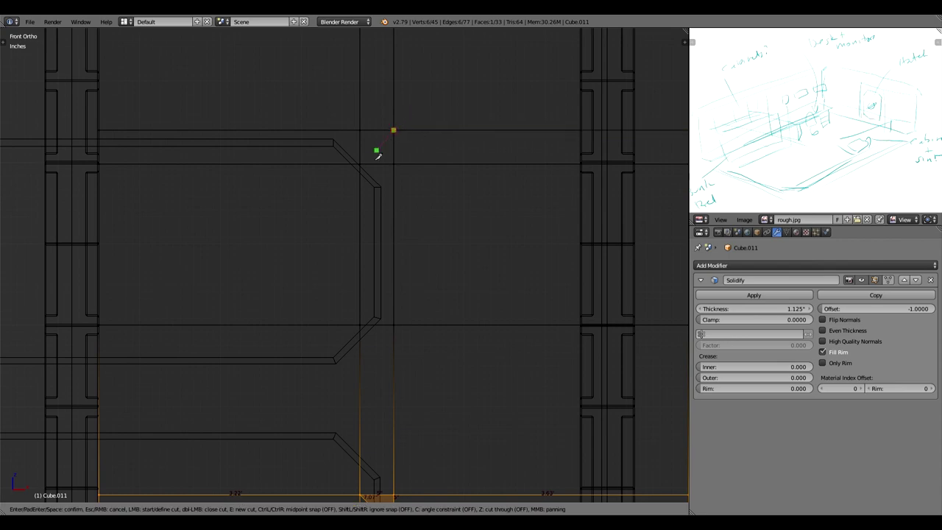
click(360, 164)
key(Return)
Select all sloped faces along the wall panel's upper and lower edges and separate them into their own object.
mouse_move(293, 162)
middle_down()
mouse_move(459, 252)
mouse_move(511, 251)
mouse_move(494, 267)
mouse_move(446, 255)
mouse_move(415, 290)
middle_up()
key(KP_5)
scroll(489, 267, down, 2)
key(z)
key(z)
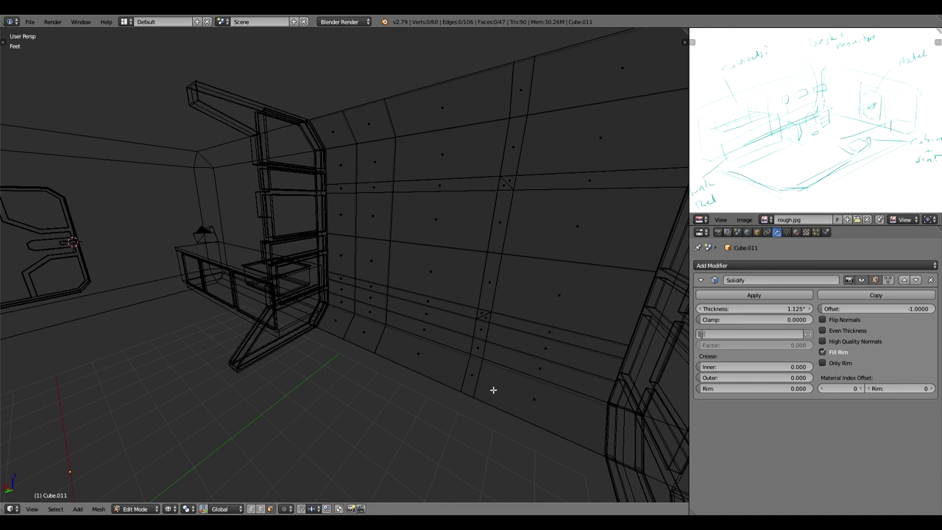
middle_drag(637, 110, 572, 196)
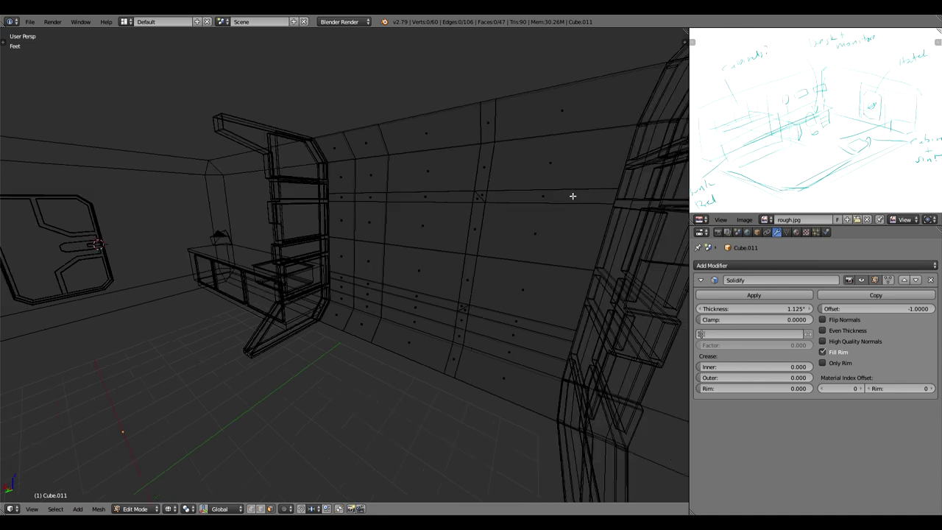
right_click(343, 151)
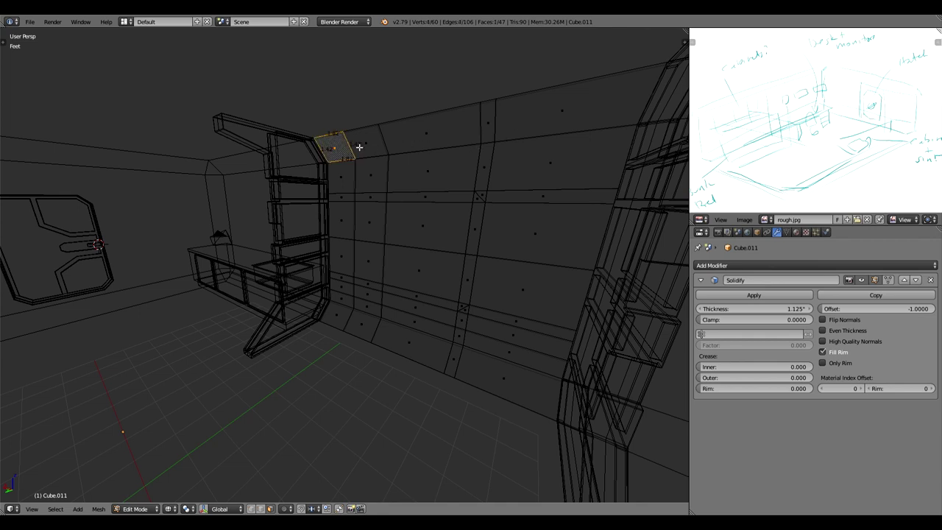
shift+right_click(367, 145)
shift+right_click(430, 137)
shift+right_click(491, 128)
shift+right_click(552, 123)
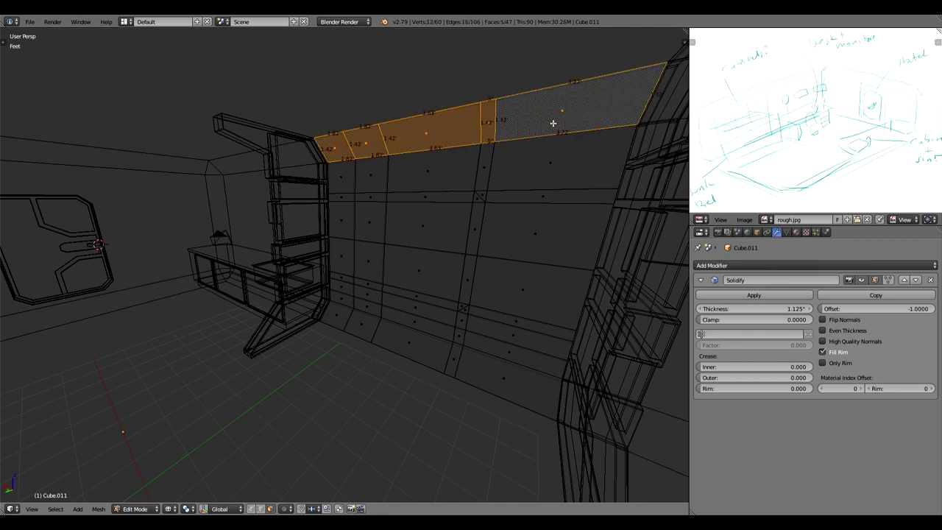
shift+right_click(440, 364)
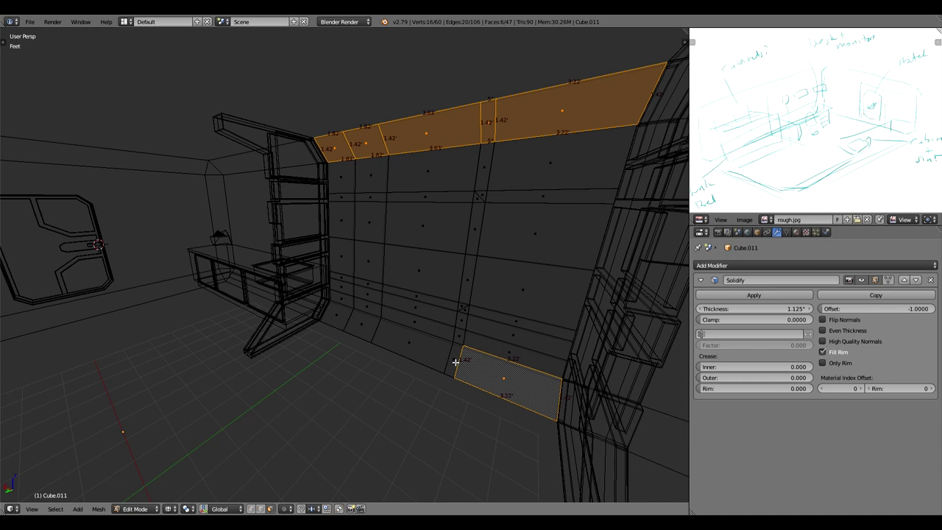
shift+right_click(452, 361)
shift+right_click(415, 349)
shift+right_click(353, 325)
shift+right_click(346, 315)
key(x)
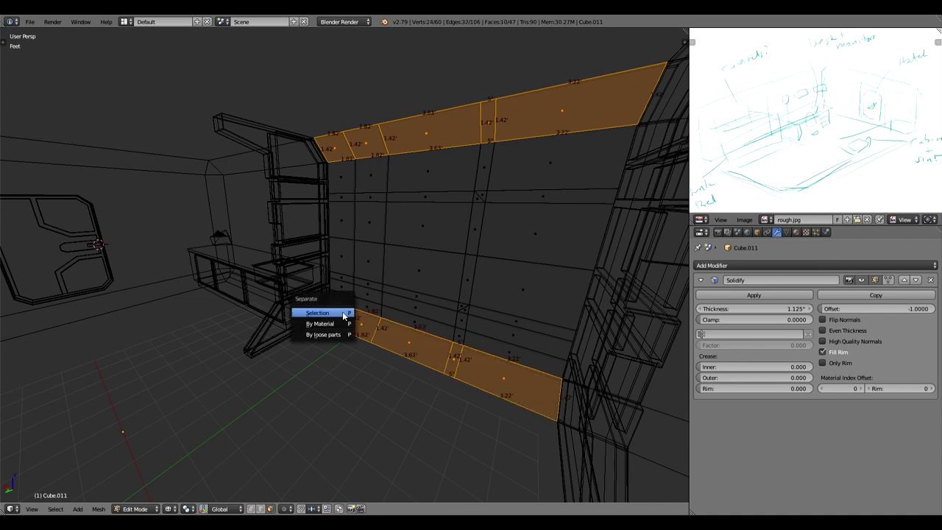
click(346, 316)
key(Tab)
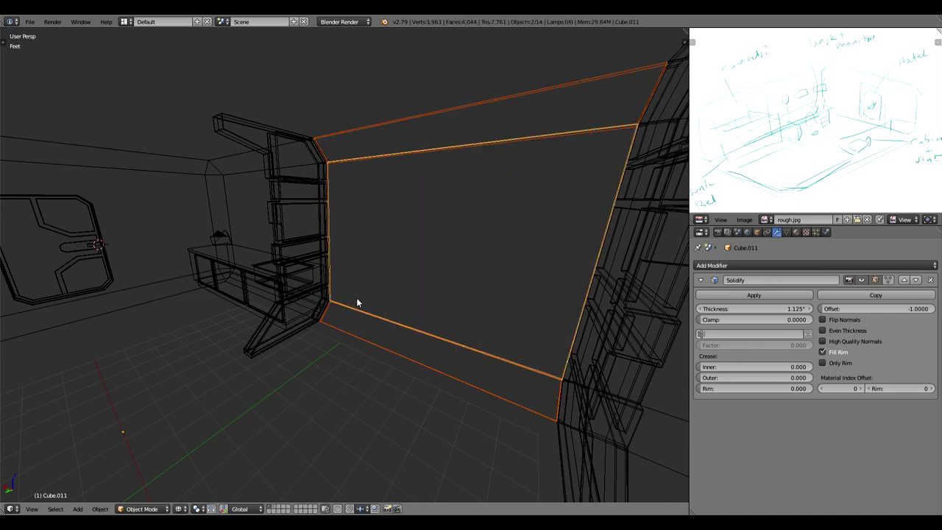
Delete the twelve central faces of the upright wall panel, including its two corner triangles, to open a chamfered recess.
key(Tab)
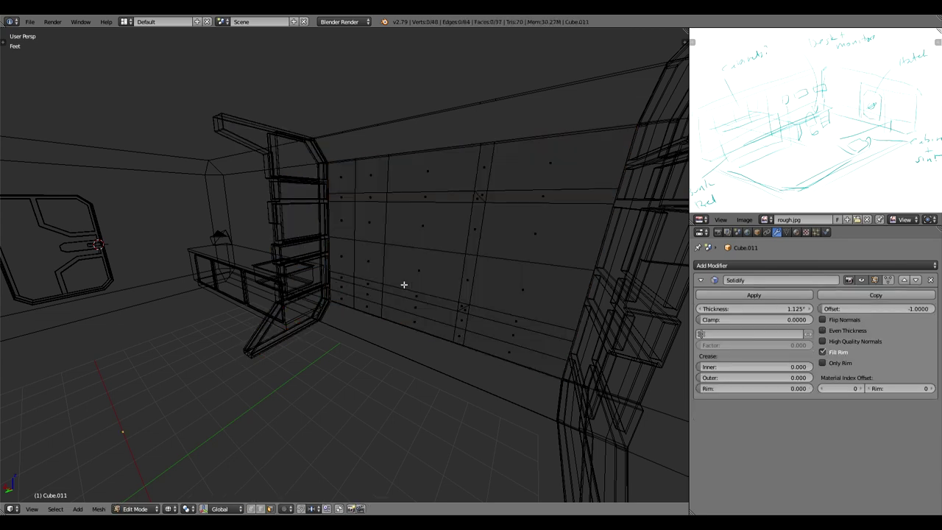
right_click(477, 199)
shift+right_click(479, 233)
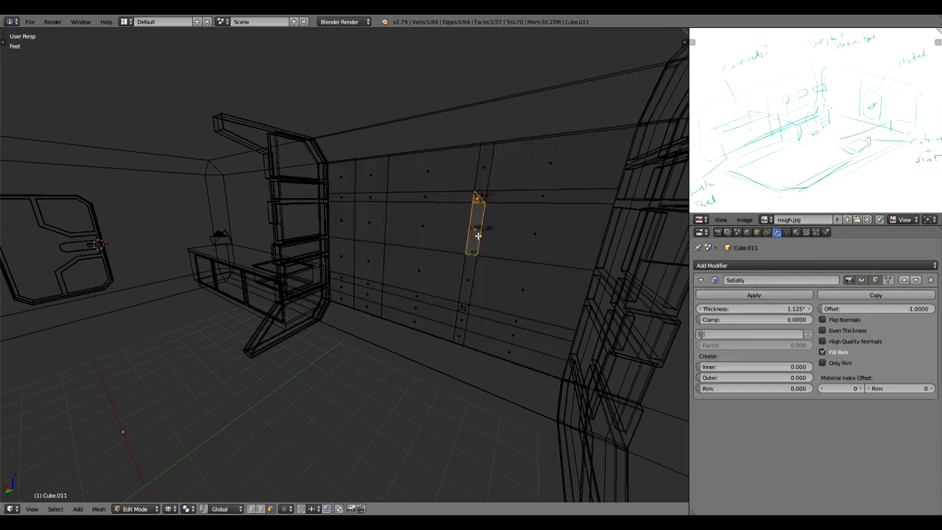
shift+right_click(471, 287)
shift+right_click(465, 308)
shift+right_click(438, 306)
shift+right_click(373, 286)
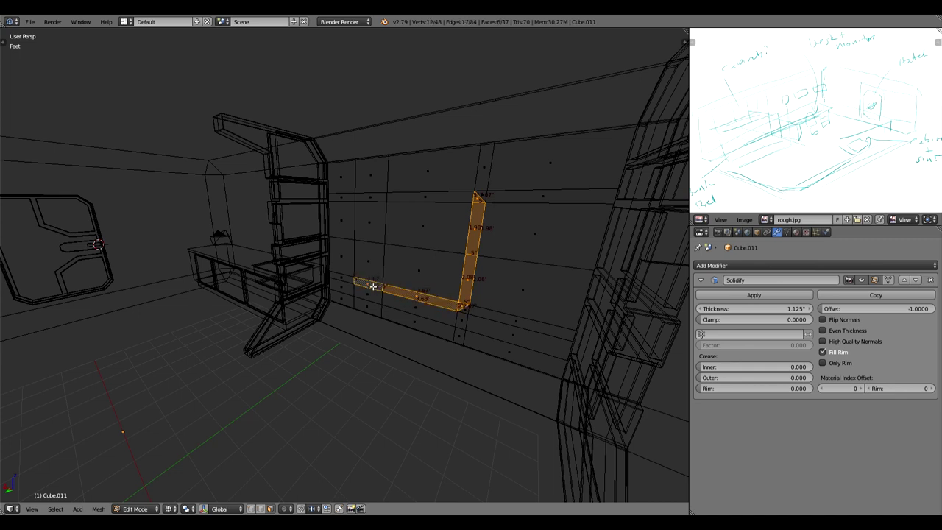
shift+right_click(373, 262)
shift+right_click(376, 223)
shift+right_click(418, 223)
shift+right_click(450, 223)
shift+right_click(449, 206)
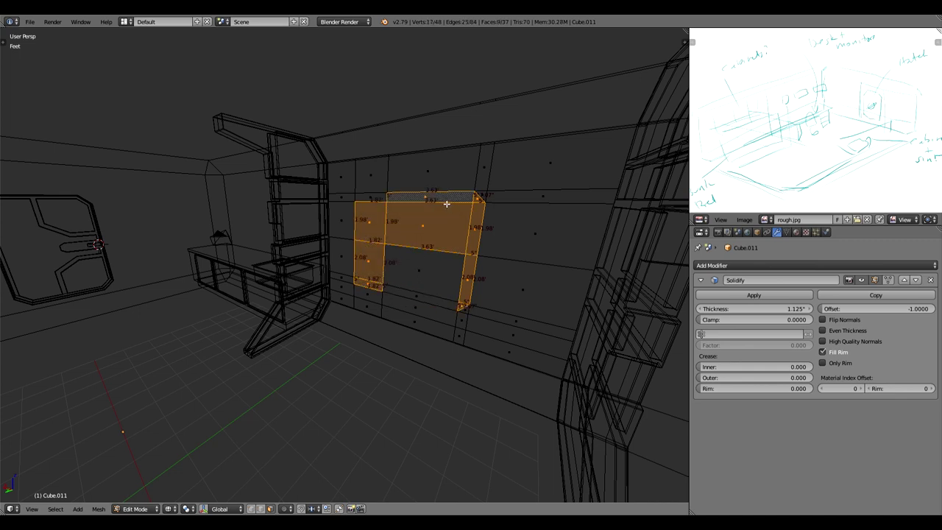
shift+right_click(430, 273)
shift+right_click(378, 202)
shift+right_click(420, 298)
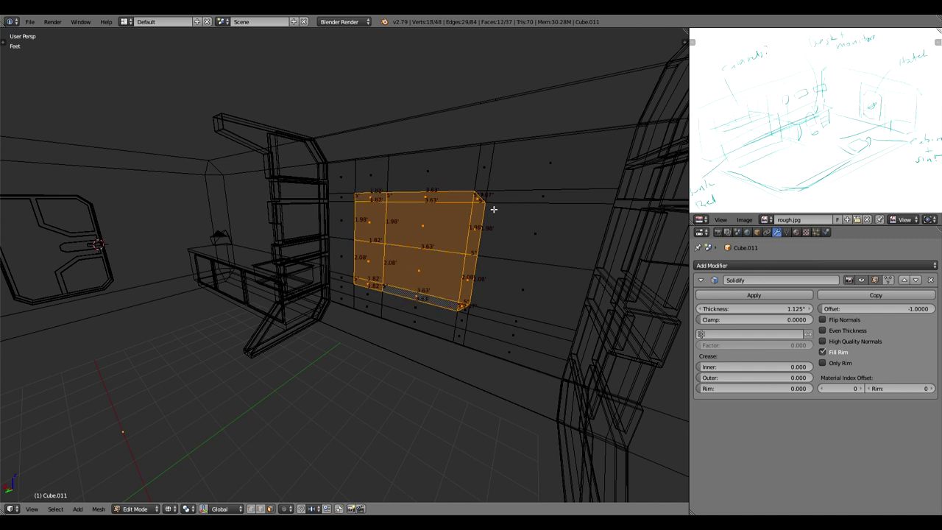
middle_drag(414, 267, 489, 231)
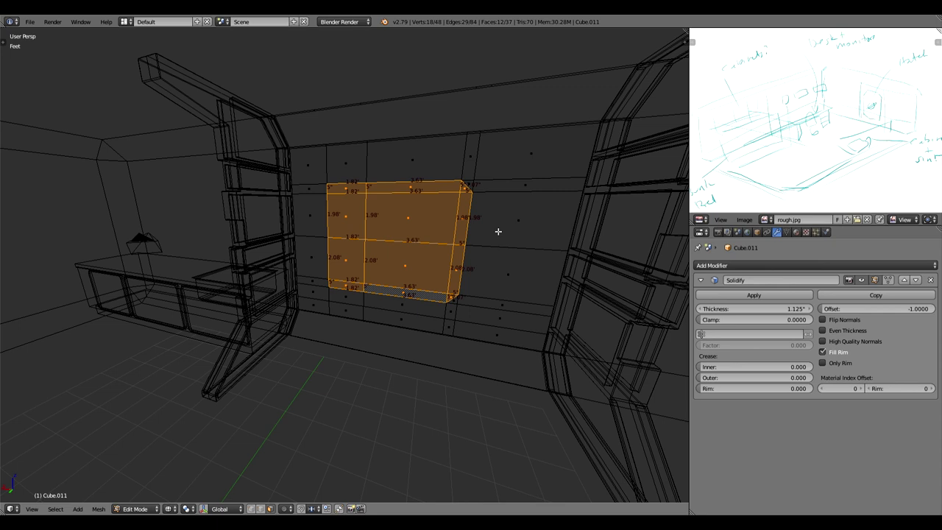
key(x)
click(499, 231)
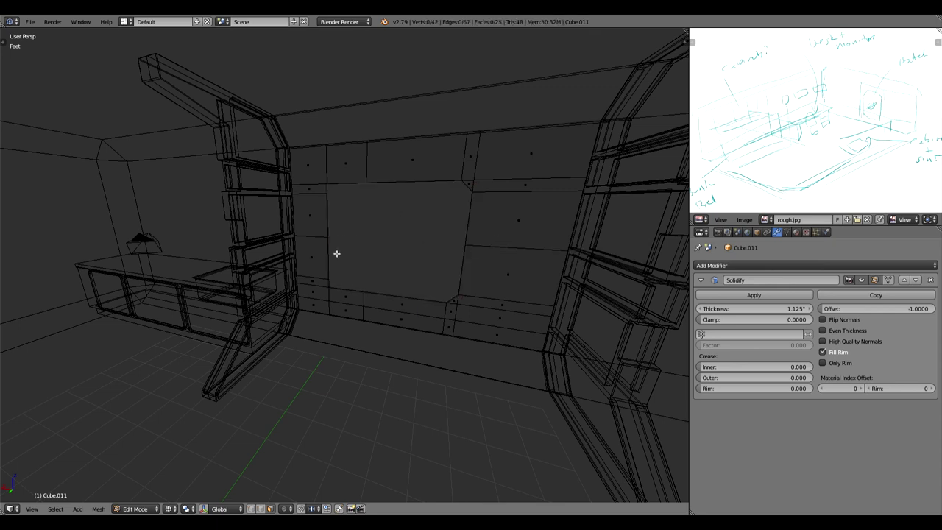
Separate the four upper faces beside the right-hand rib, including the small chamfered corner face, into their own object.
right_click(475, 162)
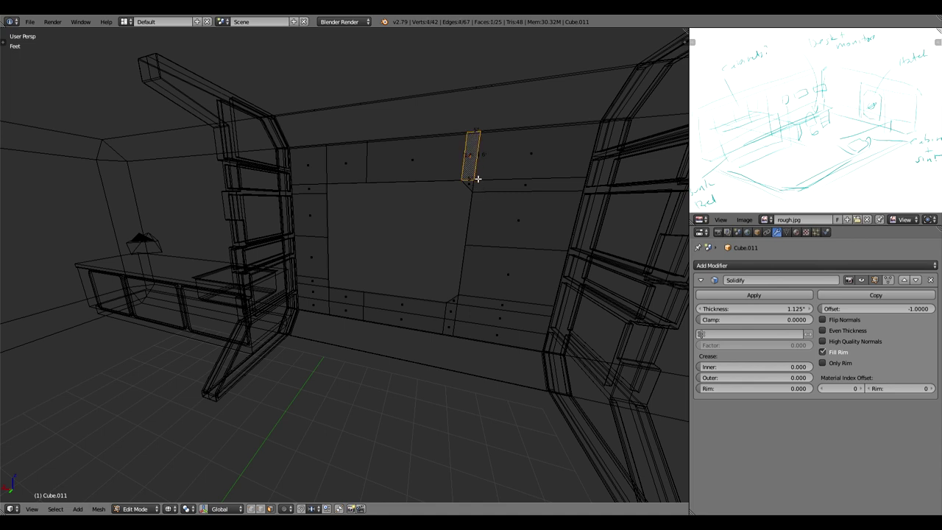
shift+right_click(471, 184)
shift+right_click(533, 183)
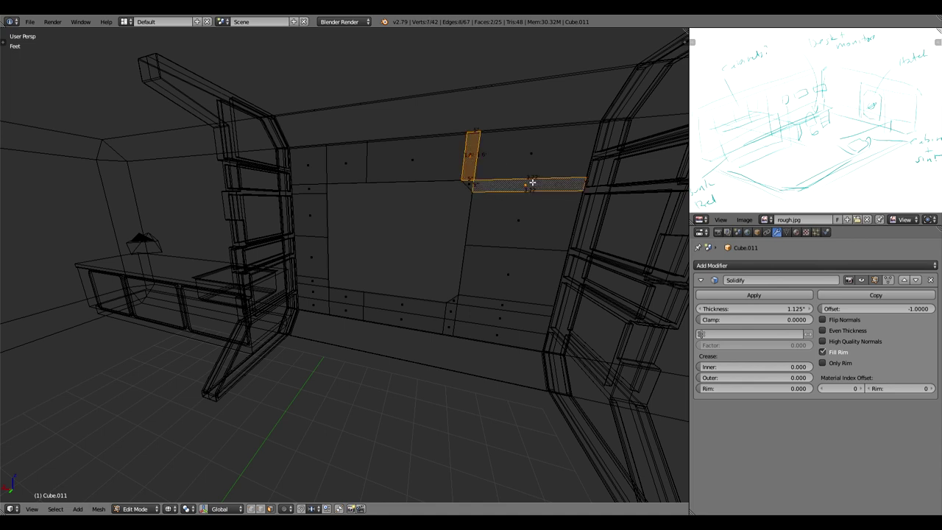
shift+right_click(535, 164)
shift+right_click(474, 187)
key(p)
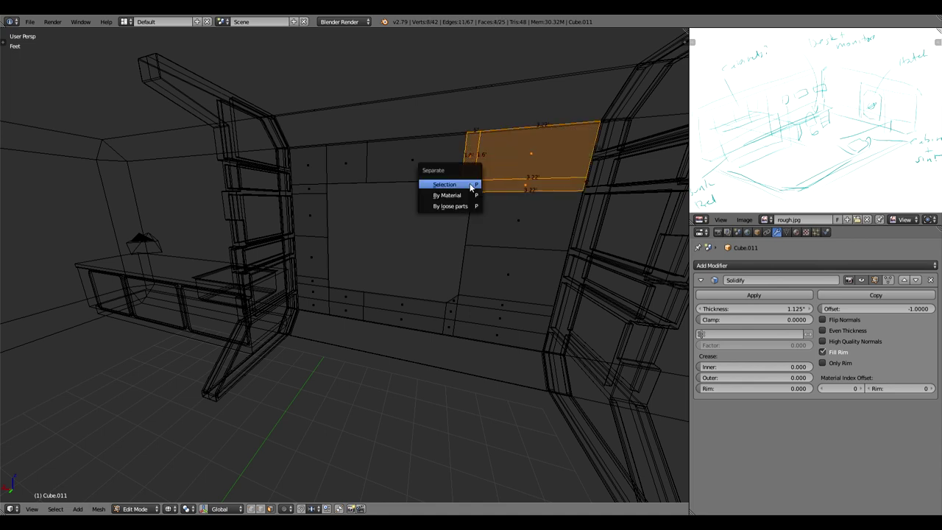
click(471, 185)
Separate each of the two stacked faces between the chamfered opening and the right-hand rib into its own object.
right_click(528, 234)
key(p)
click(527, 230)
right_click(515, 281)
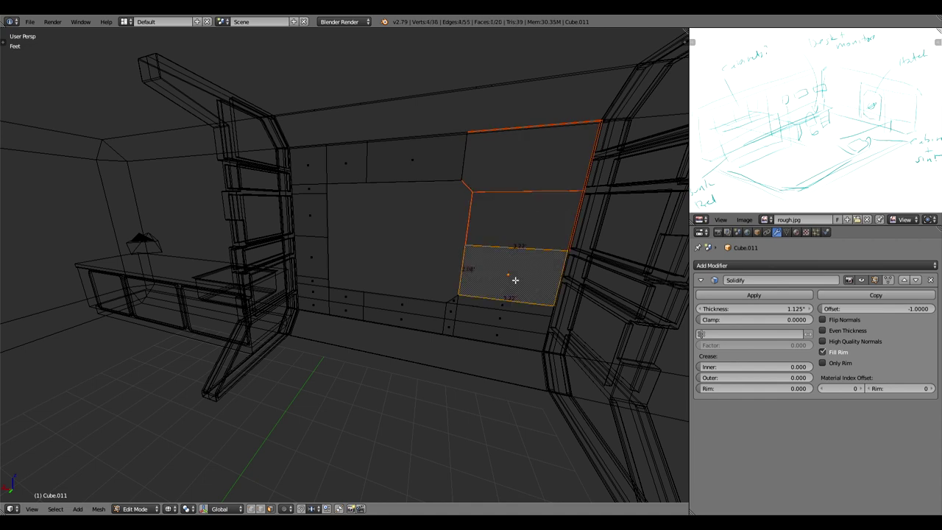
key(p)
click(515, 279)
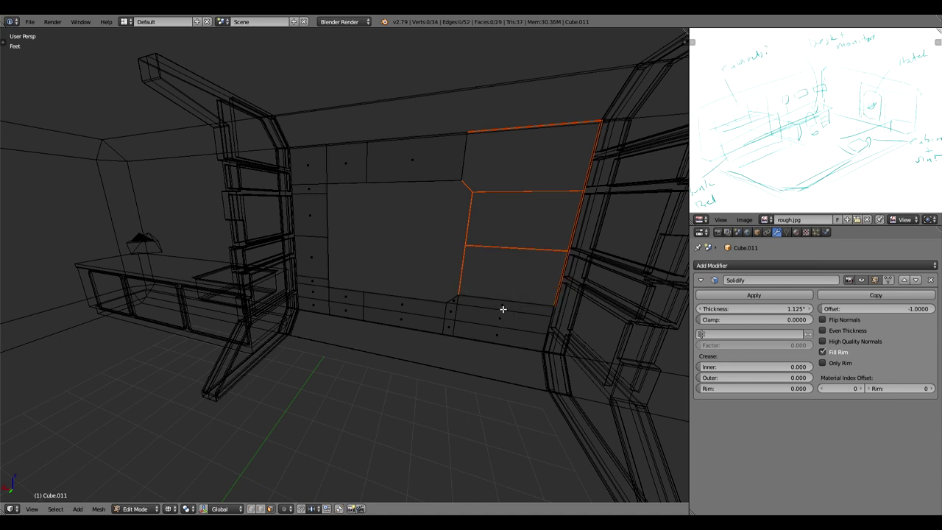
Separate the six lower faces by the right-hand rib, including the small chamfered corner face, as one object.
right_click(501, 305)
shift+right_click(499, 322)
shift+right_click(497, 340)
shift+right_click(449, 332)
shift+right_click(452, 316)
shift+right_click(457, 303)
key(p)
click(457, 303)
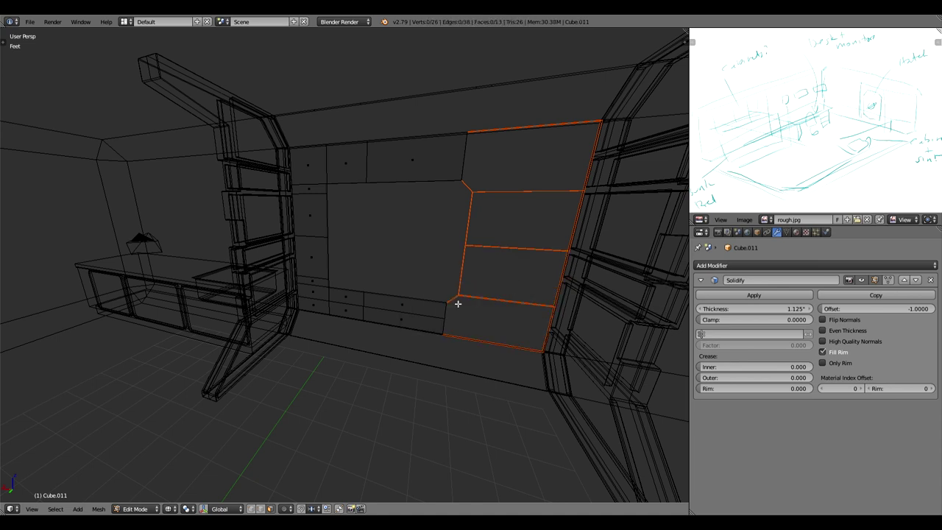
Separate the two long stacked faces directly below the chamfered opening into their own object.
right_click(392, 309)
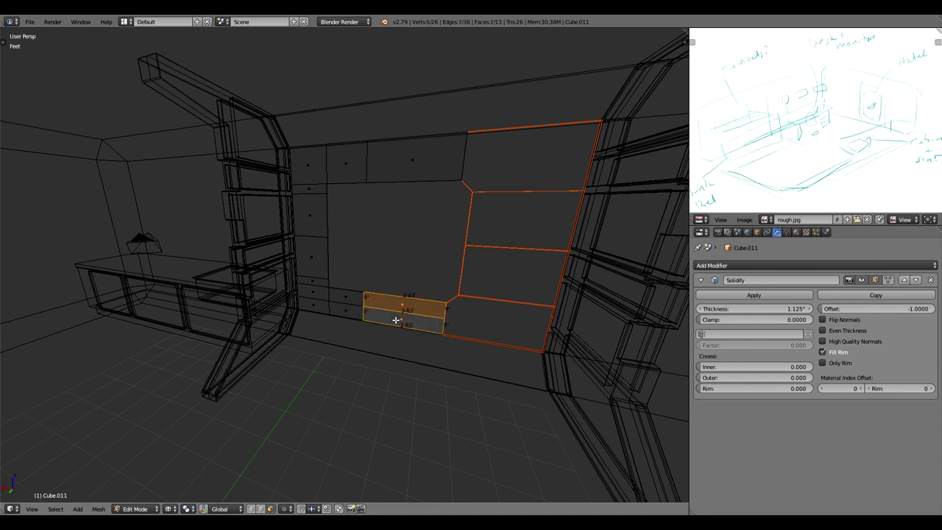
key(p)
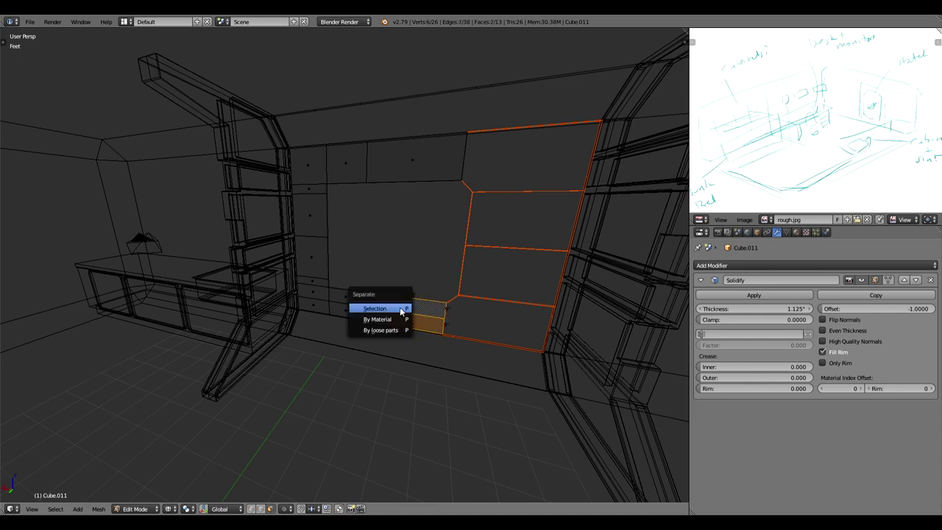
click(403, 311)
Add a centred horizontal loop cut through the row of faces above the chamfered opening.
right_click(417, 166)
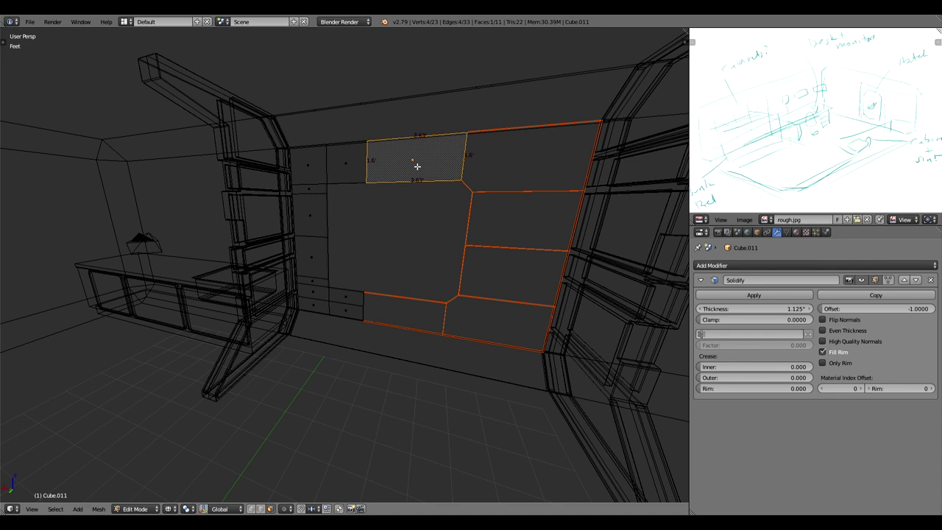
key(ctrl+r)
click(460, 166)
right_click(460, 165)
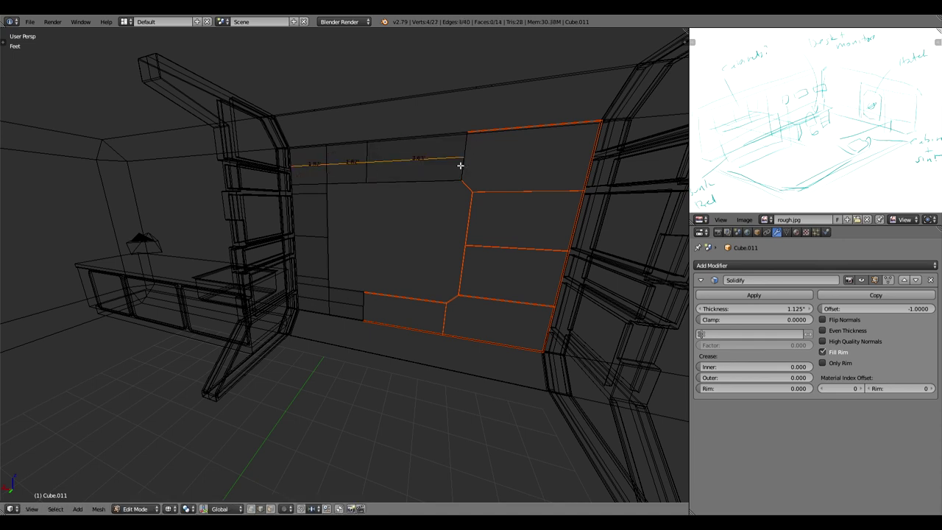
Separate the two long halves of the split face above the opening into two individual objects.
key(ctrl+Tab)
click(420, 147)
right_click(421, 151)
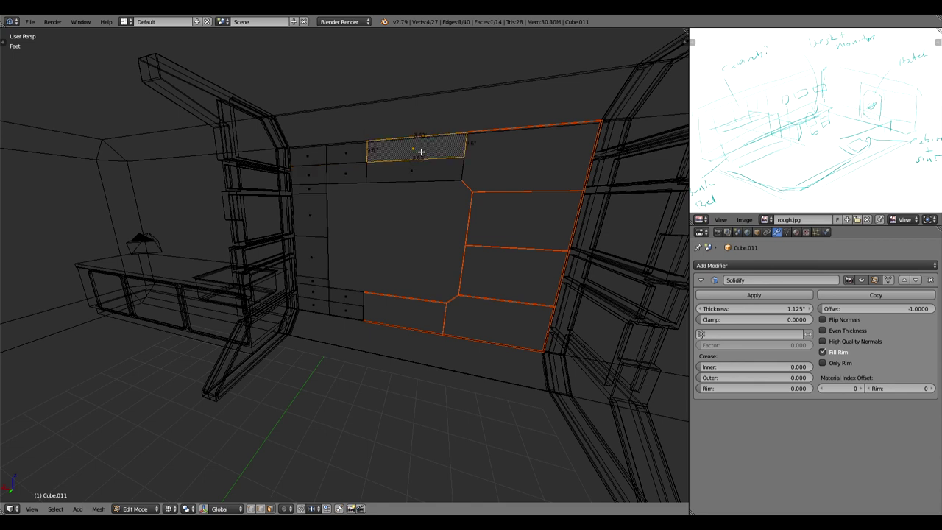
key(p)
click(421, 151)
right_click(424, 173)
key(p)
click(423, 175)
Separate the four faces in the wall's upper corner beside the left-hand rib as one object.
right_click(353, 177)
shift+right_click(352, 153)
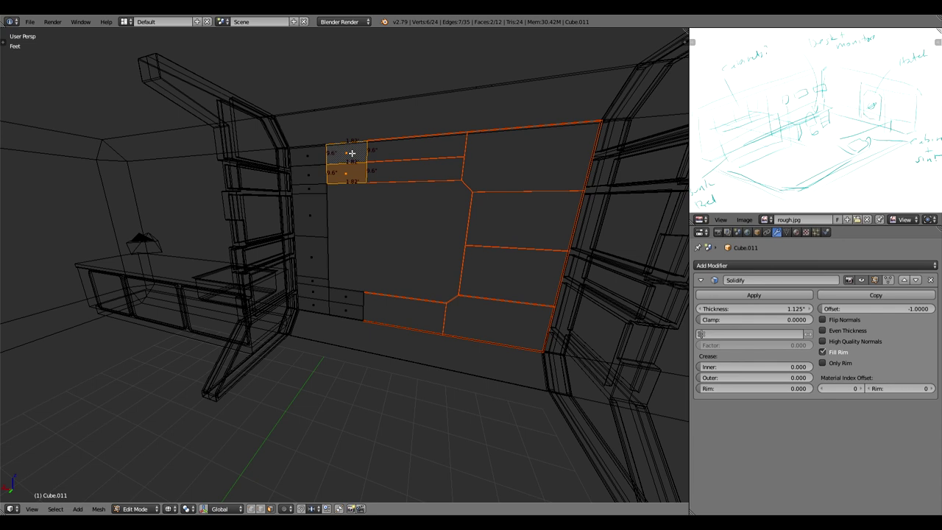
shift+right_click(317, 178)
shift+right_click(308, 156)
key(p)
click(313, 159)
Separate the small face and the taller face below it, alongside the left-hand rib, as one object.
right_click(314, 193)
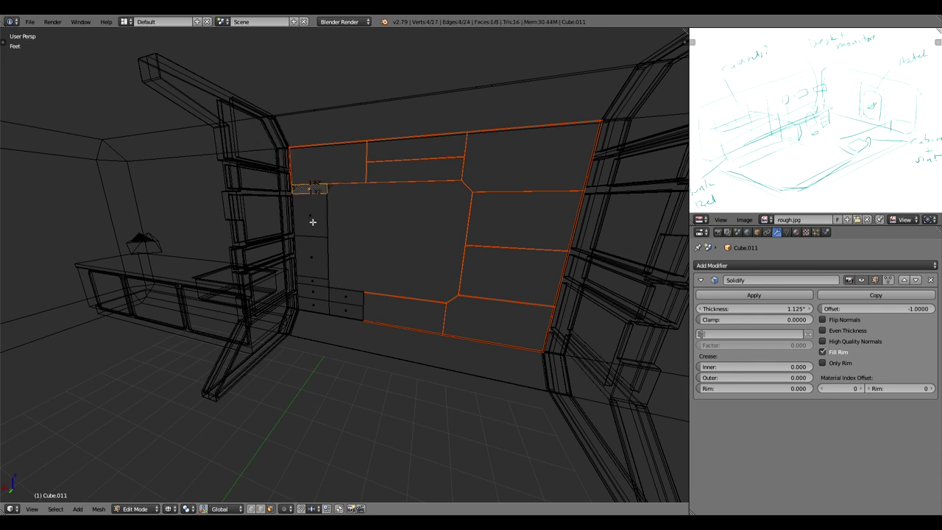
shift+right_click(312, 221)
key(p)
click(313, 218)
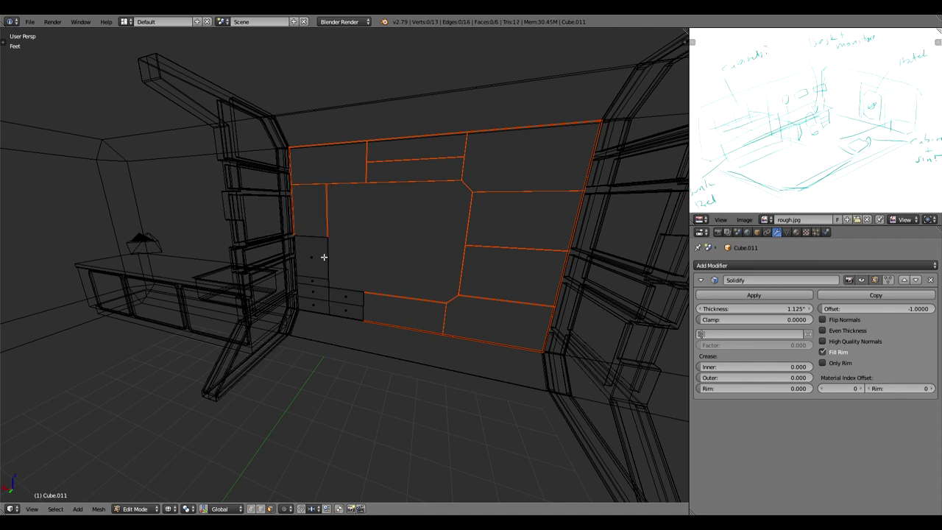
Separate the four remaining lower faces in the column beside the left-hand rib as one object.
right_click(316, 254)
shift+right_click(324, 282)
shift+right_click(326, 295)
shift+right_click(322, 308)
key(p)
click(322, 309)
Return to Object Mode and make the large chamfered centre panel the active object among the selected wall pieces.
right_click(338, 297)
shift+right_click(346, 312)
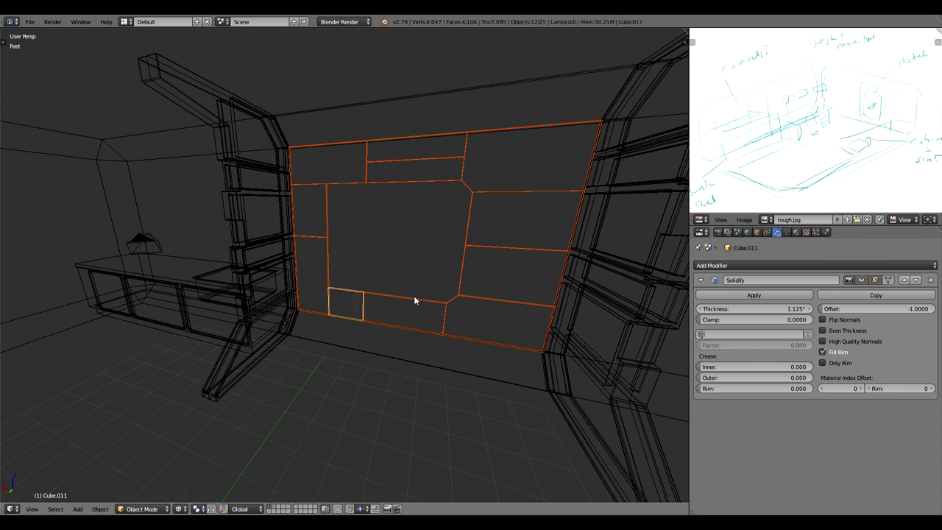
key(z)
key(z)
shift+right_click(466, 190)
shift+right_click(466, 191)
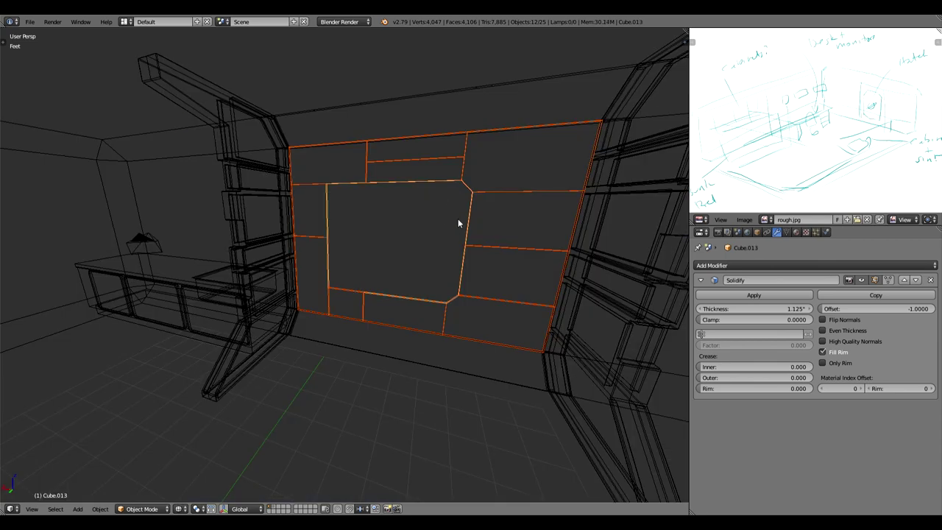
Set the origin of every selected wall piece to its own geometry.
scroll(458, 219, down, 5)
key(t)
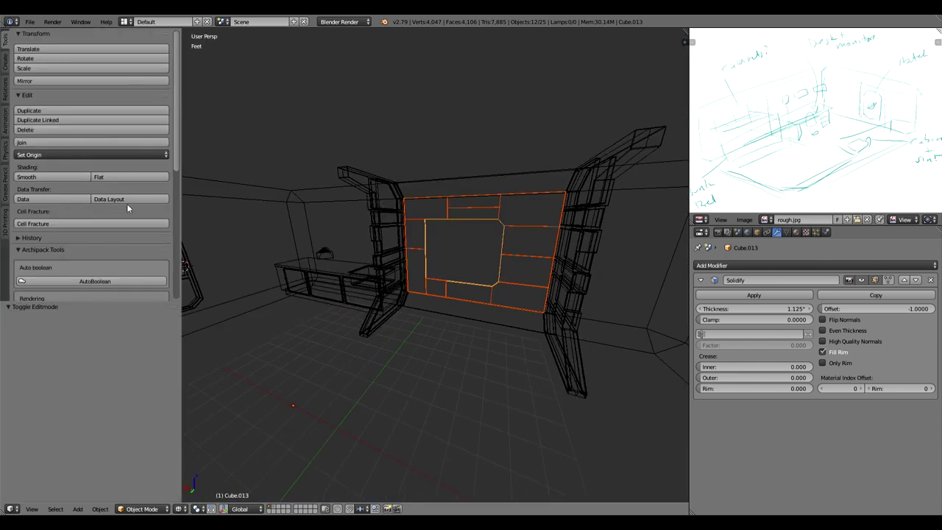
click(81, 155)
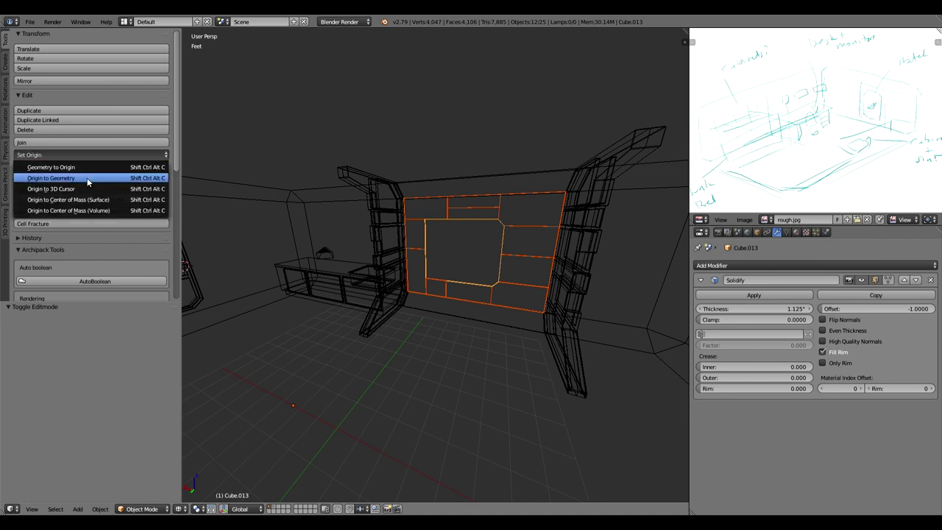
click(87, 179)
middle_drag(474, 273, 557, 215)
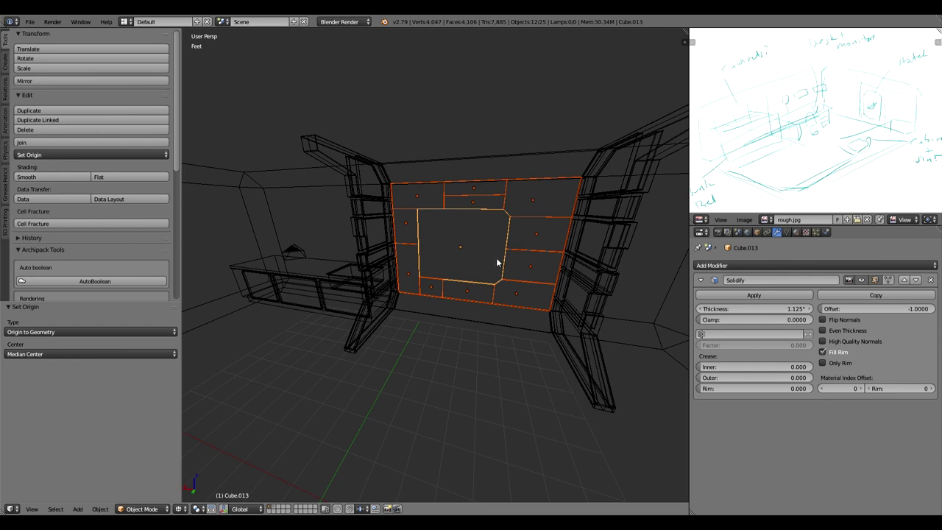
scroll(528, 262, up, 2)
middle_drag(530, 257, 626, 274)
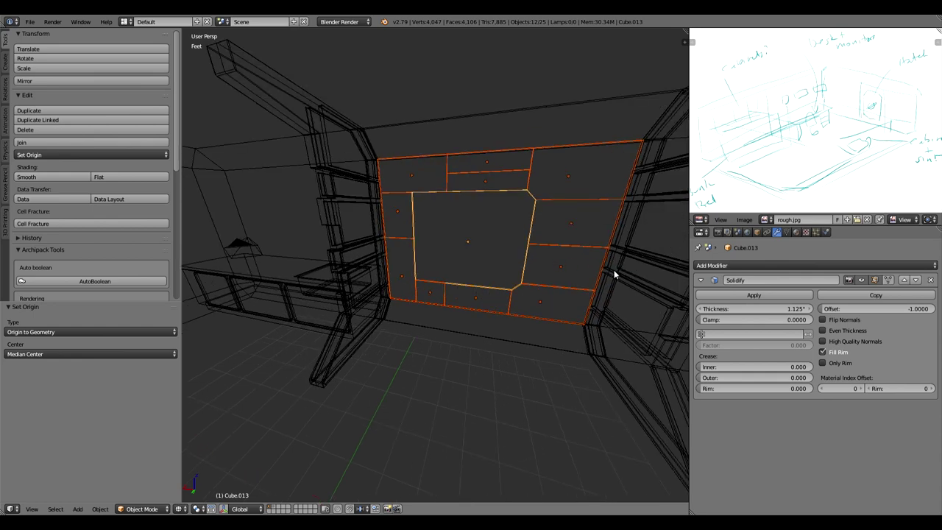
Scale all wall pieces around their individual origins to about 0.978 to open narrow gaps between them.
click(196, 510)
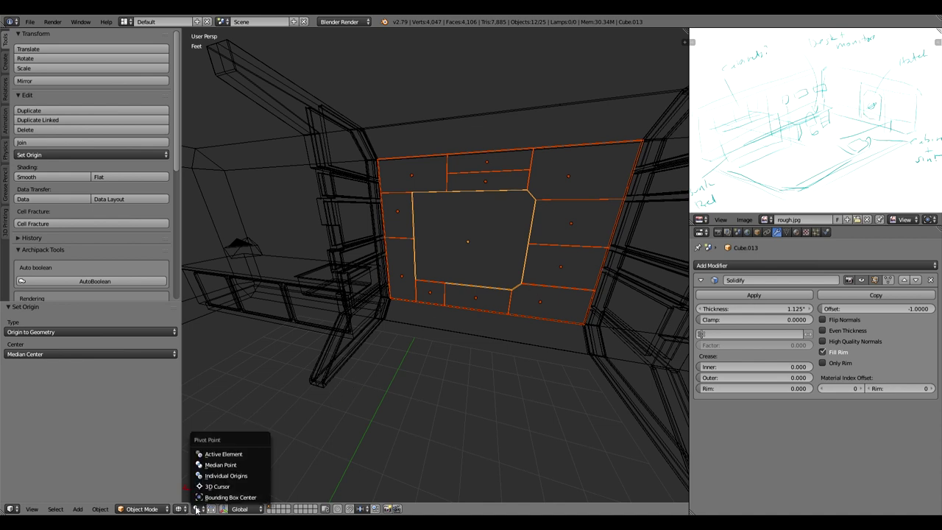
click(228, 476)
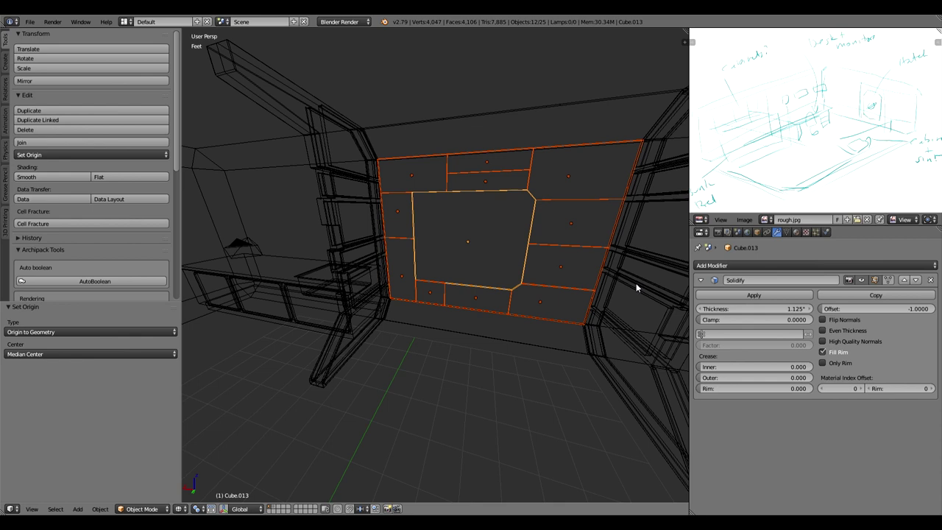
key(s)
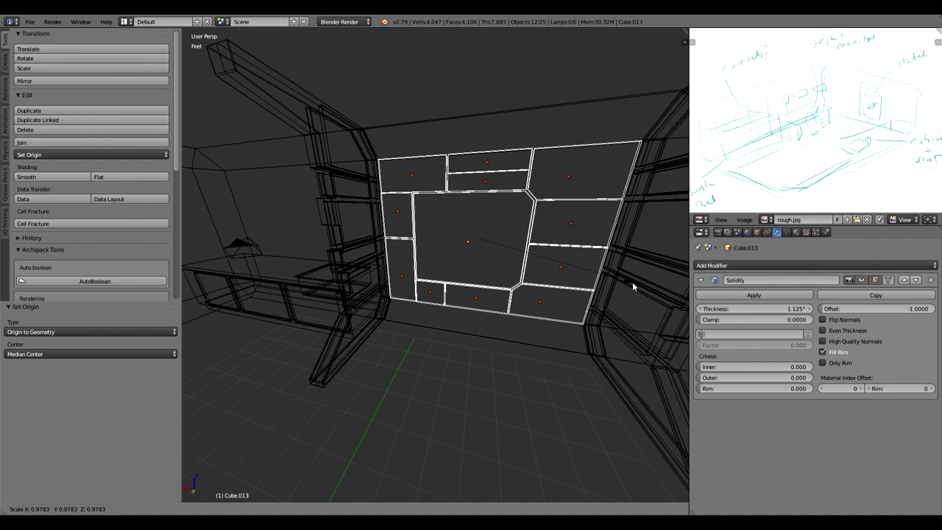
click(633, 282)
Join all the wall pieces into a single object and display the room in solid shading.
key(ctrl+j)
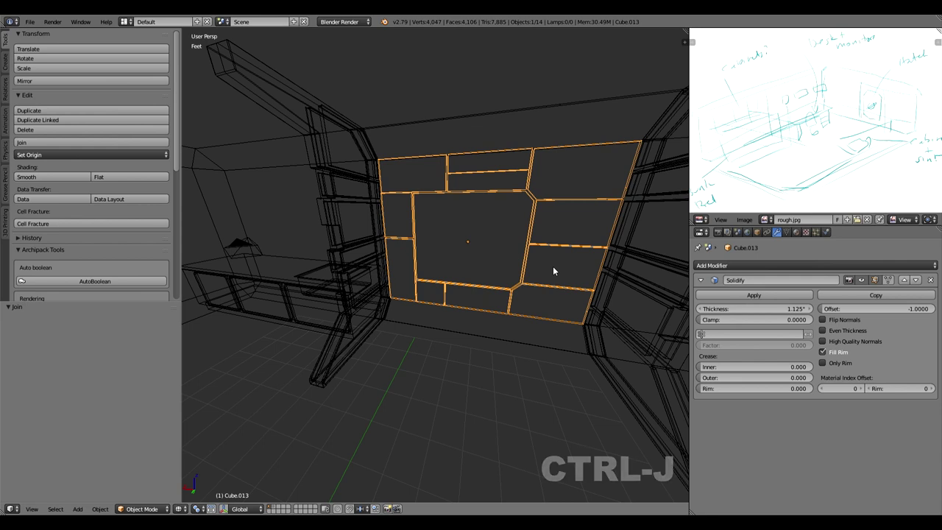
middle_drag(609, 280, 581, 262)
key(z)
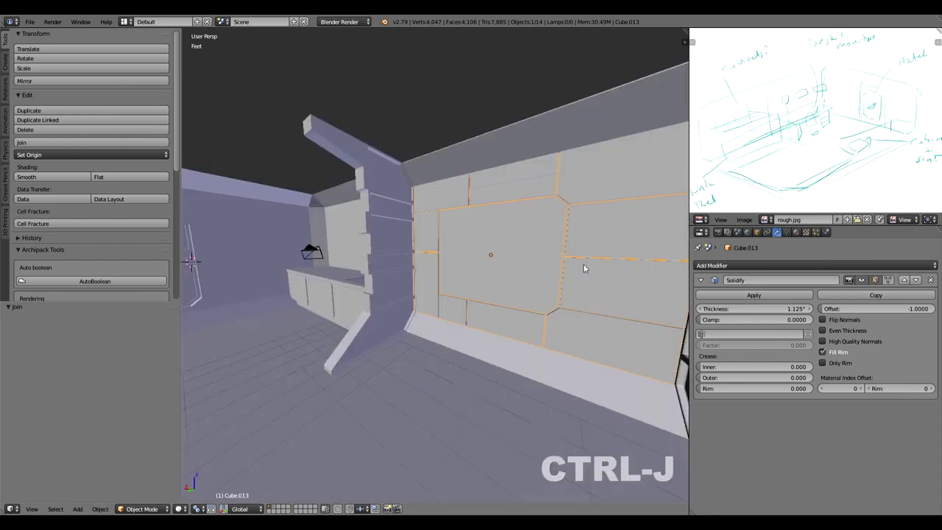
mouse_move(518, 262)
middle_down()
mouse_move(498, 265)
mouse_move(500, 275)
mouse_move(590, 271)
mouse_move(511, 277)
mouse_move(572, 288)
mouse_move(606, 268)
mouse_move(553, 263)
middle_up()
key(a)
right_click(519, 211)
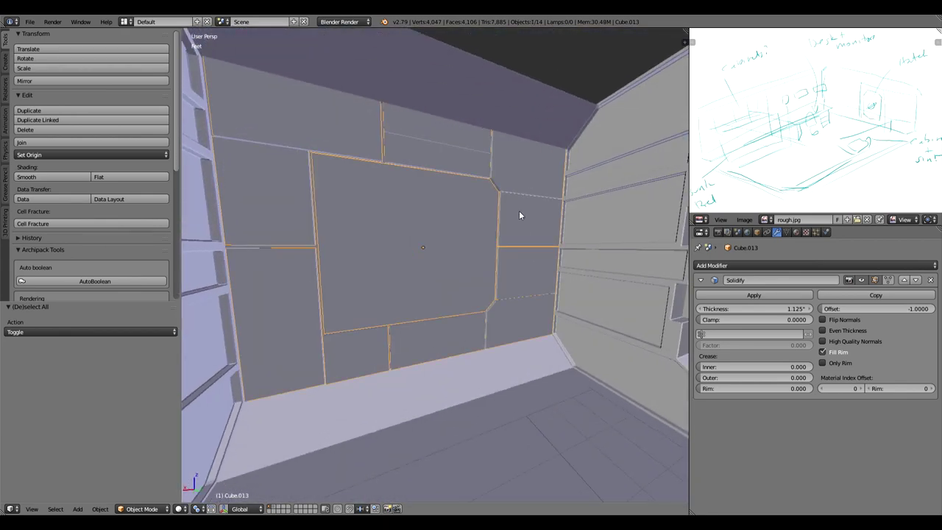
Add a Bevel modifier to the joined wall panels with the Angle limit method and Depth width method.
click(748, 266)
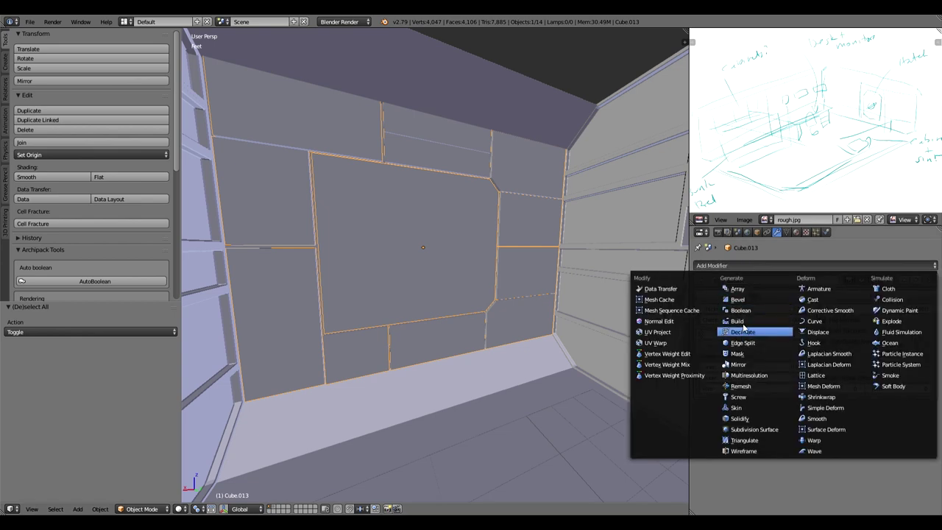
click(739, 299)
middle_drag(554, 242, 493, 250)
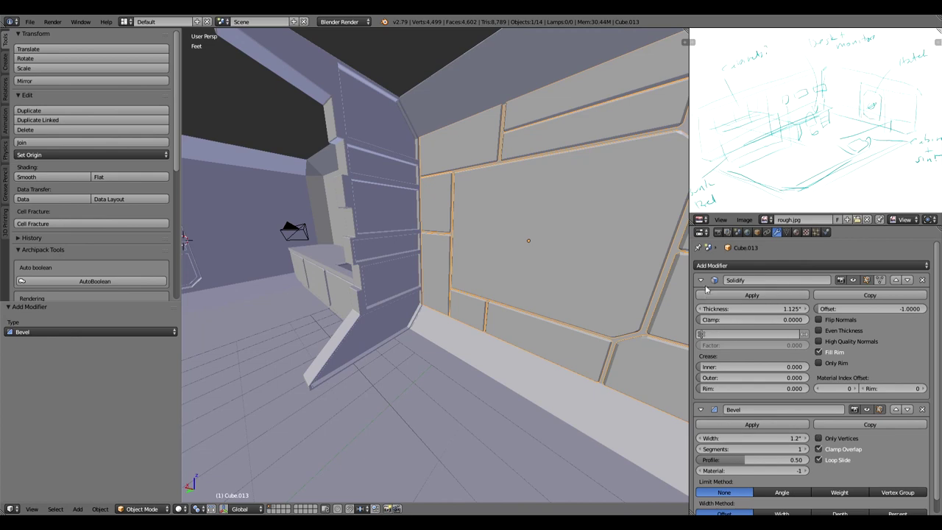
click(702, 280)
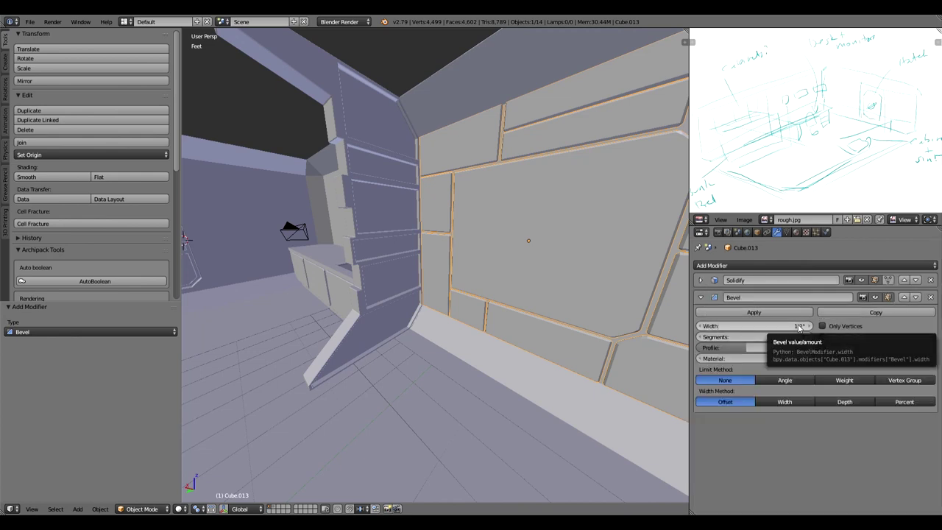
click(785, 380)
click(845, 413)
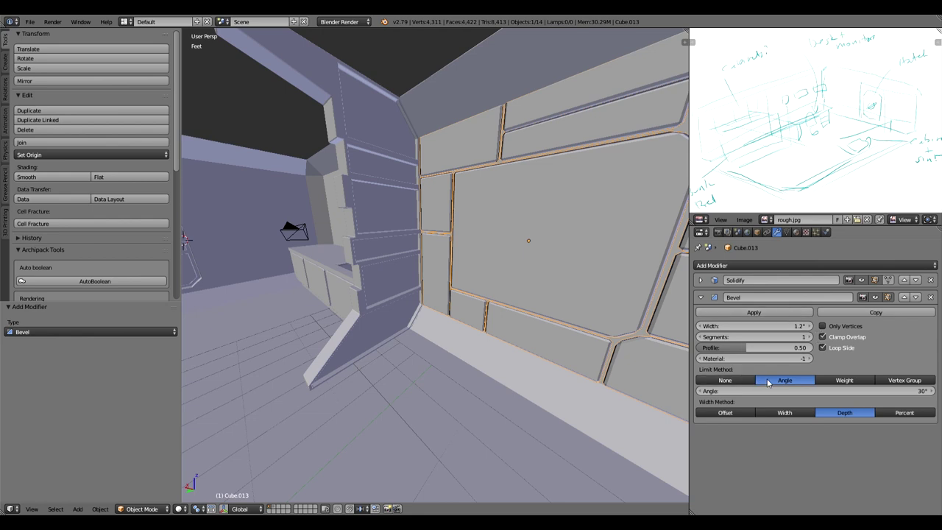
Reduce the wall panels' bevel width to 180 thou.
drag(791, 327, 786, 326)
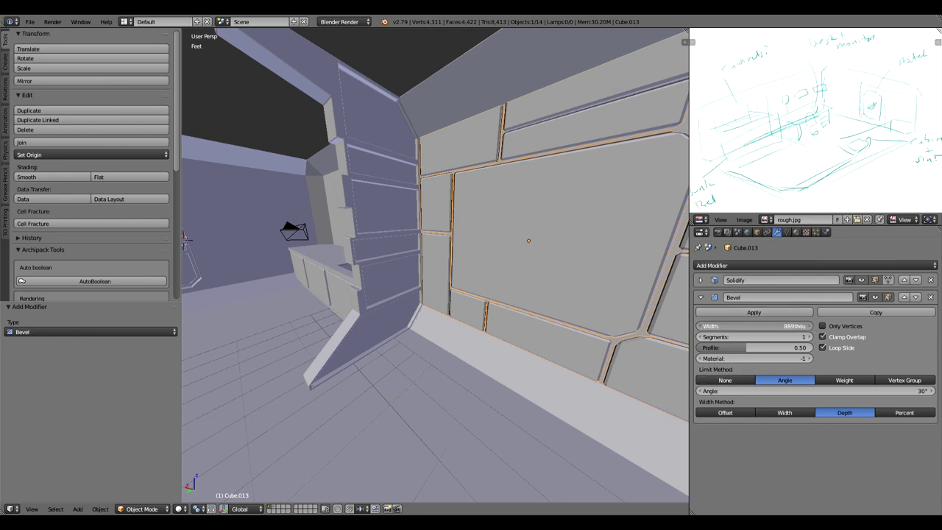
drag(787, 326, 773, 326)
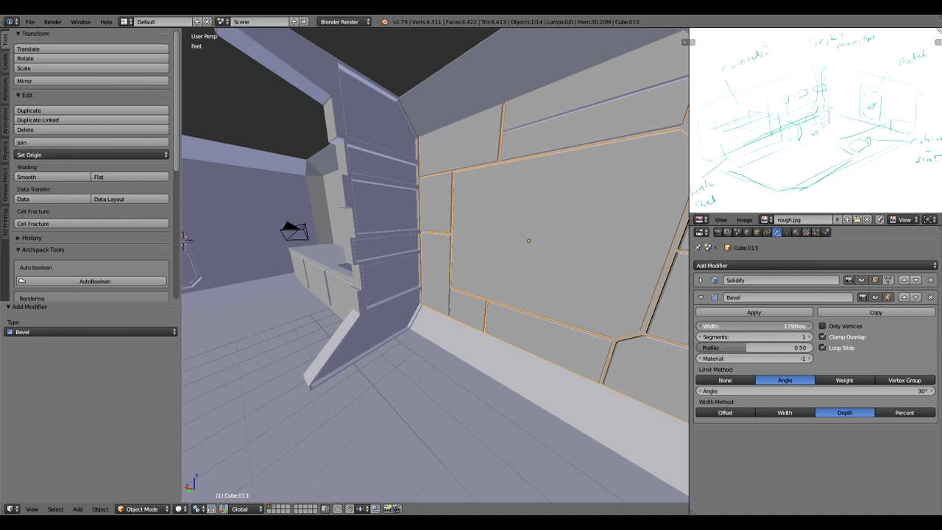
middle_drag(515, 208, 567, 251)
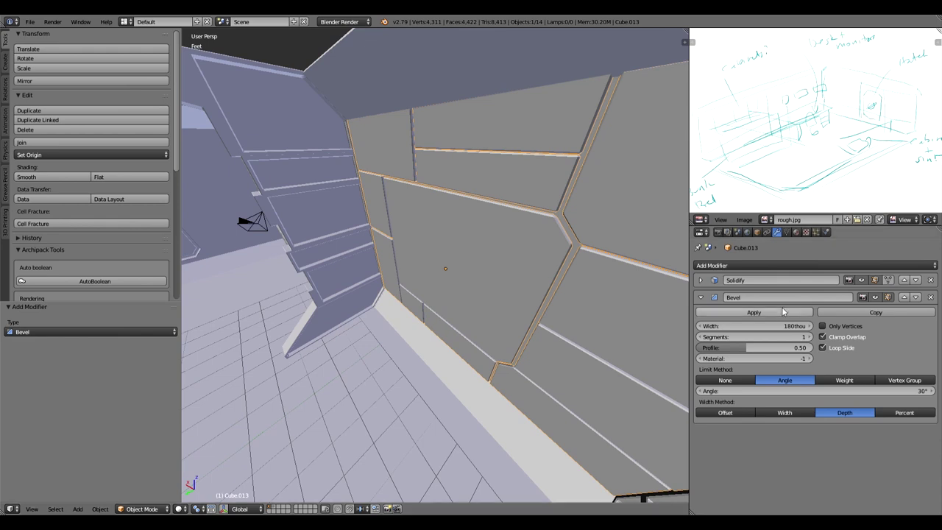
Enable Even Thickness and High Quality Normals on the panels' Solidify modifier and set inner and outer crease to 1.000.
click(701, 280)
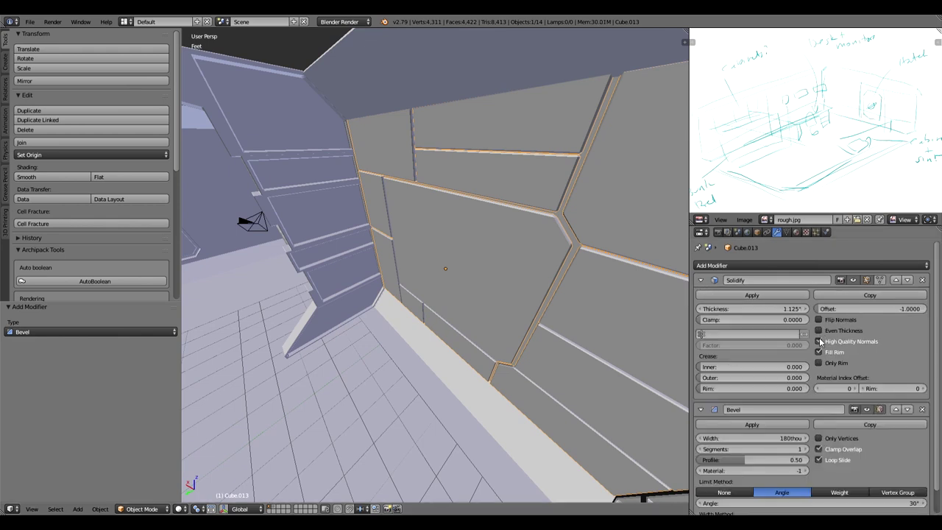
drag(728, 368, 809, 366)
drag(716, 378, 809, 378)
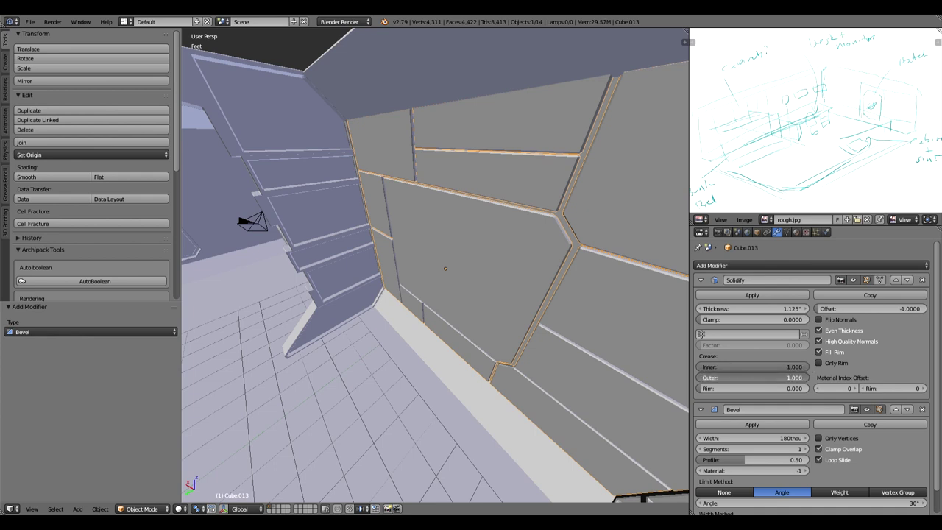
Deselect all objects and examine the bevelled wall panels from further back in the room.
middle_drag(568, 234, 280, 295)
key(a)
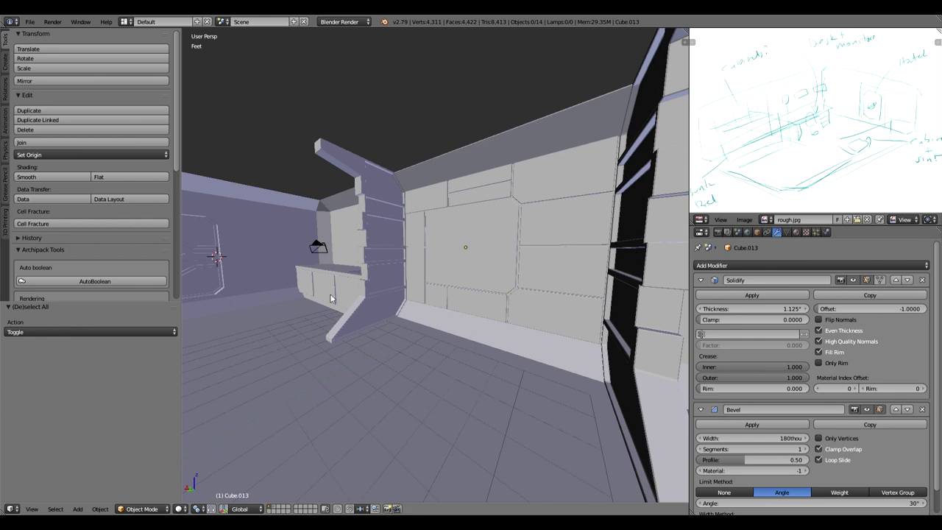
middle_drag(467, 326, 507, 361)
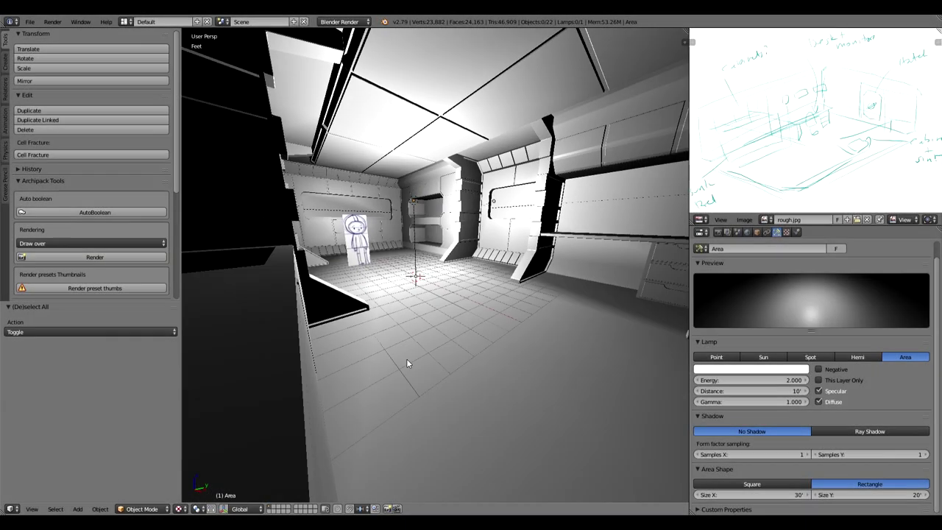
Examine the lit room's ceiling, ribs, windows, bunk, desk and hatch from several angles, picking individual objects along the way.
middle_drag(405, 358, 429, 352)
scroll(429, 352, down, 3)
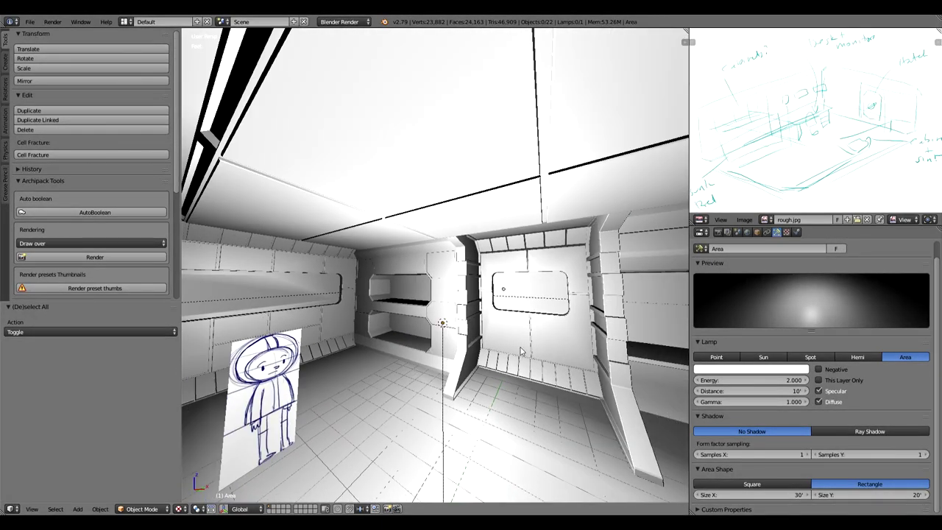
middle_drag(520, 352, 441, 329)
middle_drag(628, 343, 532, 370)
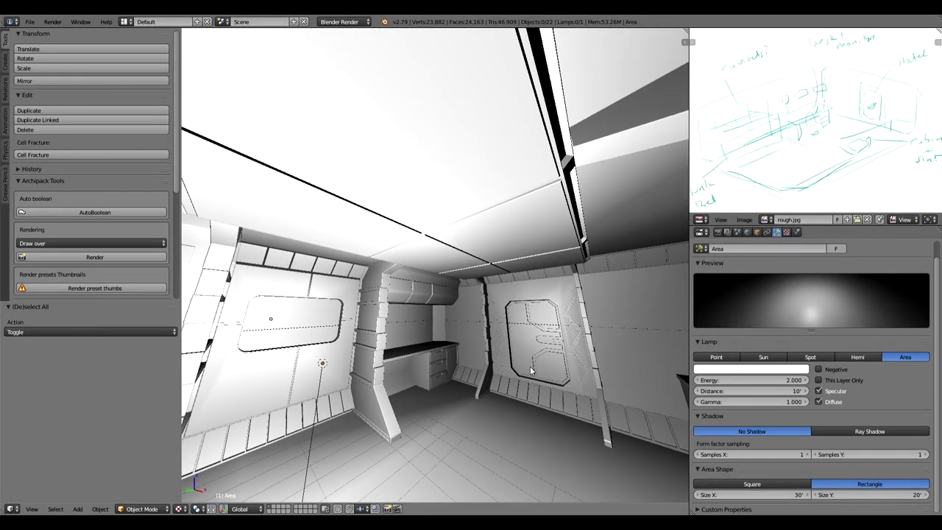
right_click(447, 354)
middle_drag(461, 347, 406, 397)
right_click(443, 404)
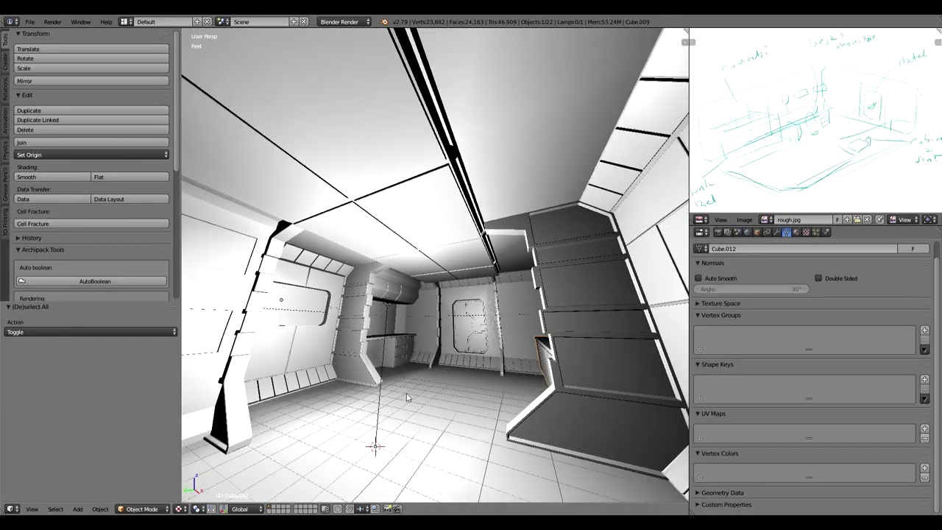
middle_drag(468, 196, 466, 190)
mouse_move(439, 260)
middle_down()
mouse_move(450, 268)
mouse_move(472, 248)
mouse_move(442, 322)
mouse_move(417, 351)
middle_up()
right_click(380, 337)
right_click(379, 337)
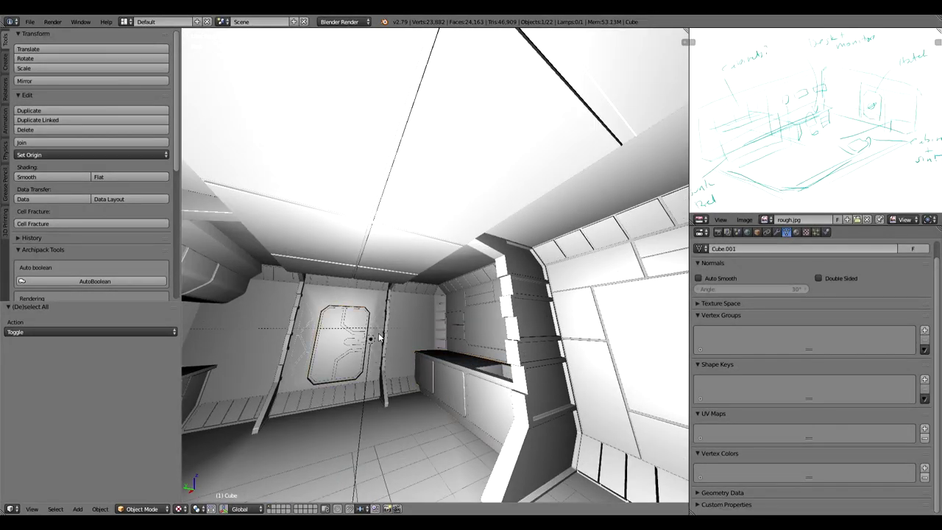
Examine the room and the triangulated panels beside the hatch in wireframe, and return the viewport to solid shading.
key(z)
right_click(379, 337)
middle_drag(380, 350, 366, 334)
scroll(380, 322, down, 5)
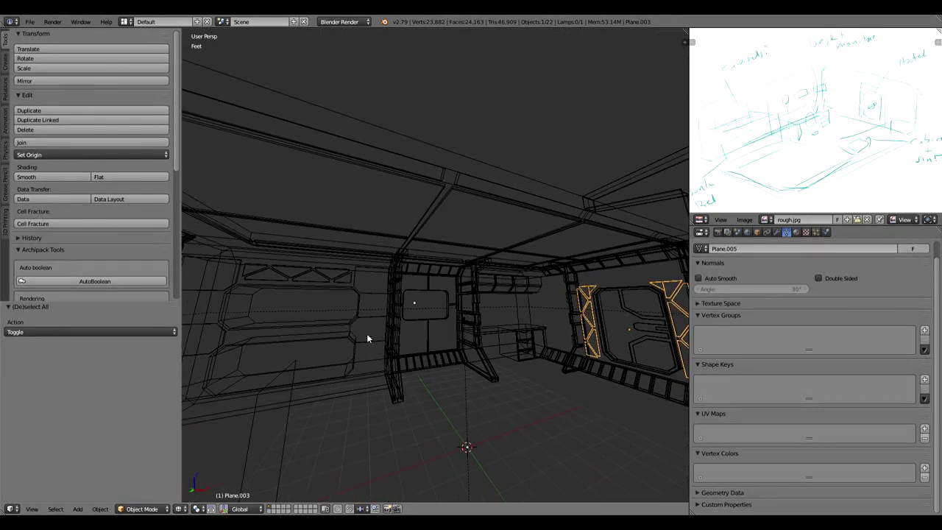
middle_drag(341, 284, 347, 289)
key(z)
middle_drag(388, 317, 324, 313)
mouse_move(441, 358)
middle_down()
mouse_move(428, 355)
mouse_move(427, 378)
mouse_move(404, 371)
mouse_move(401, 355)
mouse_move(442, 355)
mouse_move(410, 366)
mouse_move(424, 373)
mouse_move(374, 322)
middle_up()
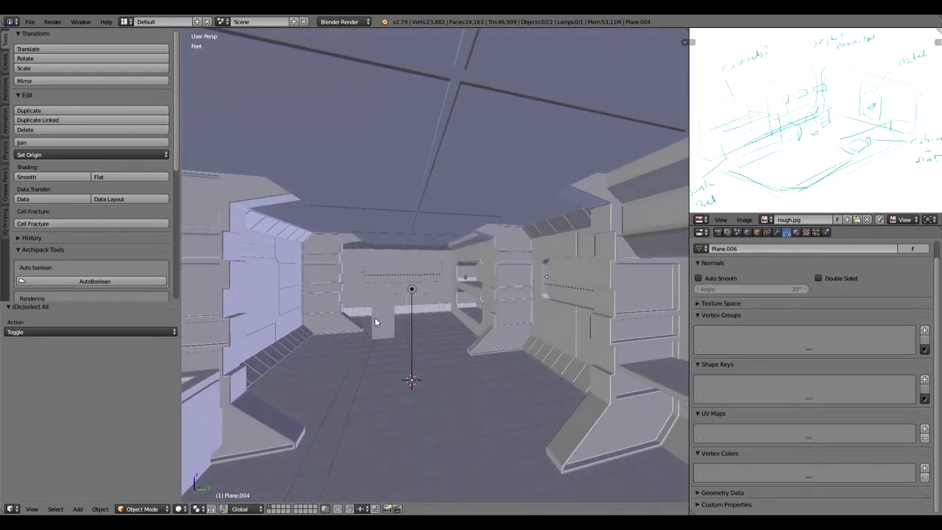
Switch the viewport from solid to lit material shading, deselect all objects and look over the whole room.
click(182, 510)
click(197, 455)
key(a)
mouse_move(420, 394)
middle_down()
mouse_move(476, 388)
mouse_move(436, 394)
mouse_move(452, 385)
mouse_move(528, 399)
mouse_move(568, 391)
mouse_move(538, 398)
mouse_move(528, 380)
mouse_move(495, 393)
middle_up()
scroll(442, 390, up, 1)
scroll(554, 386, down, 3)
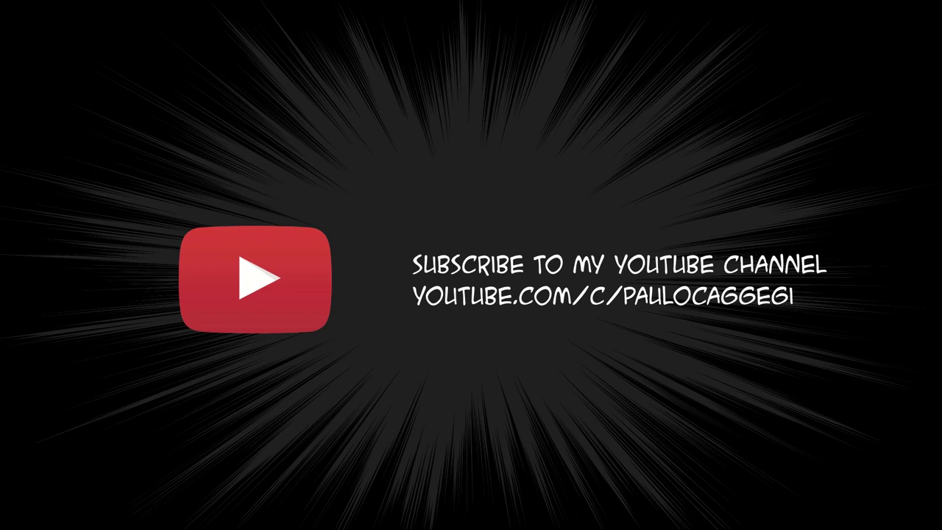